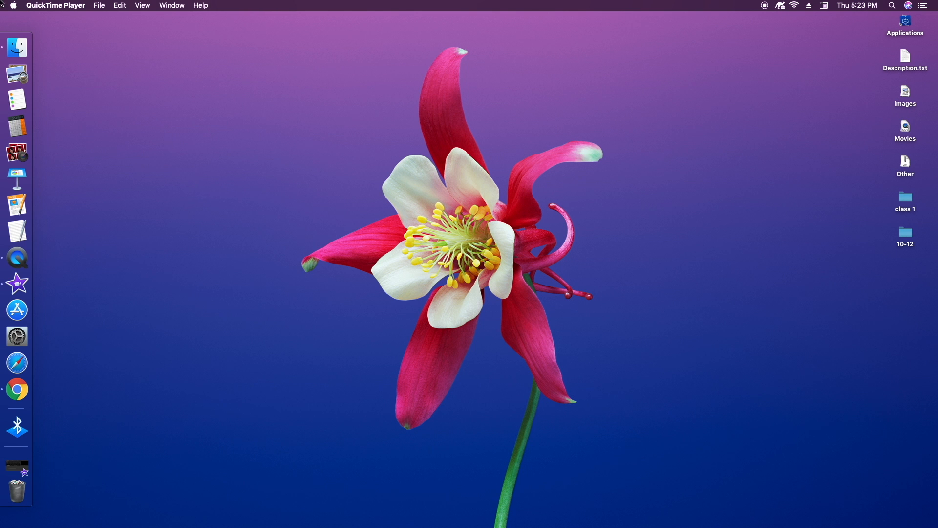
- Open a new movie recording in QuickTime Player and start recording from the webcam
click(24, 268)
click(100, 5)
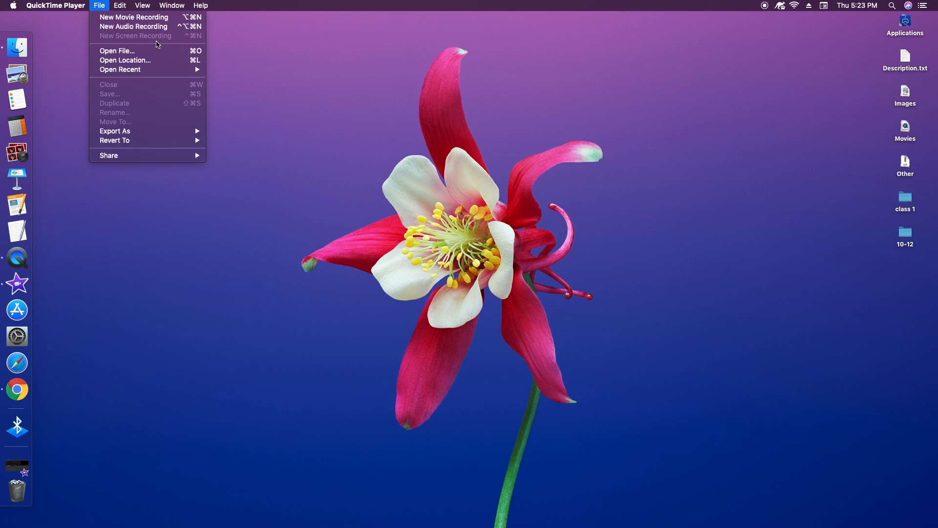
click(131, 18)
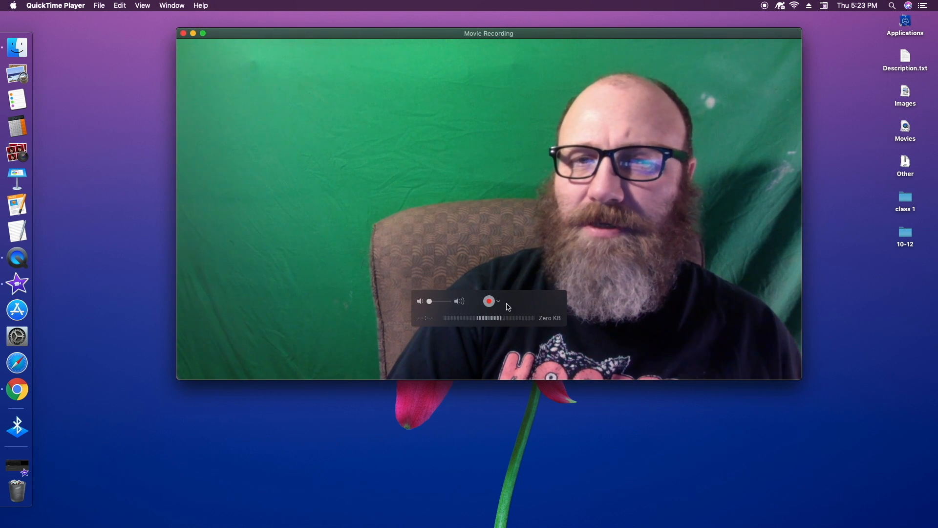
click(489, 301)
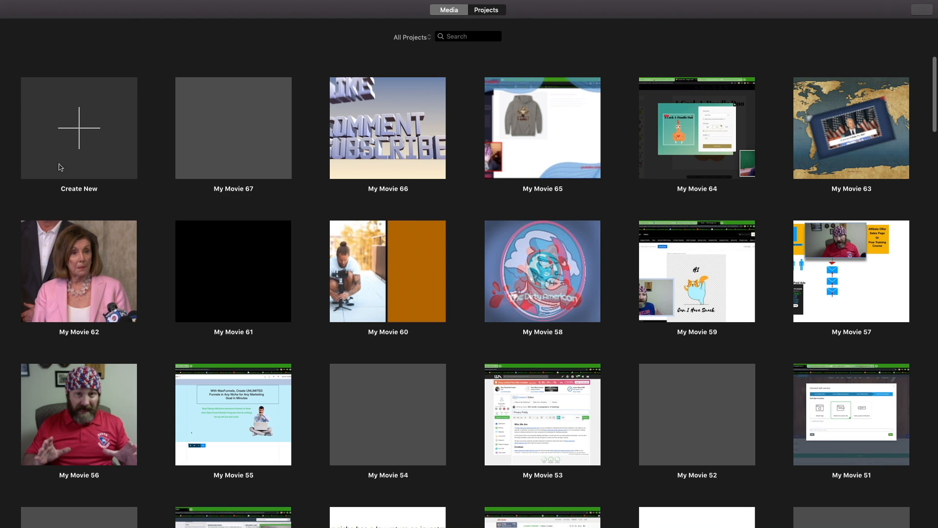
- Create a new movie project in iMovie and take its window out of full screen
click(81, 131)
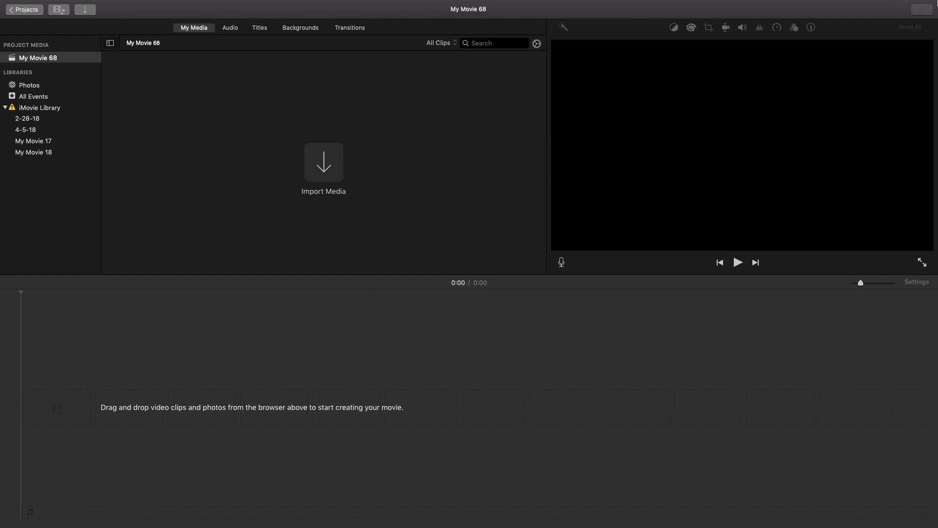
mouse_move(628, 1)
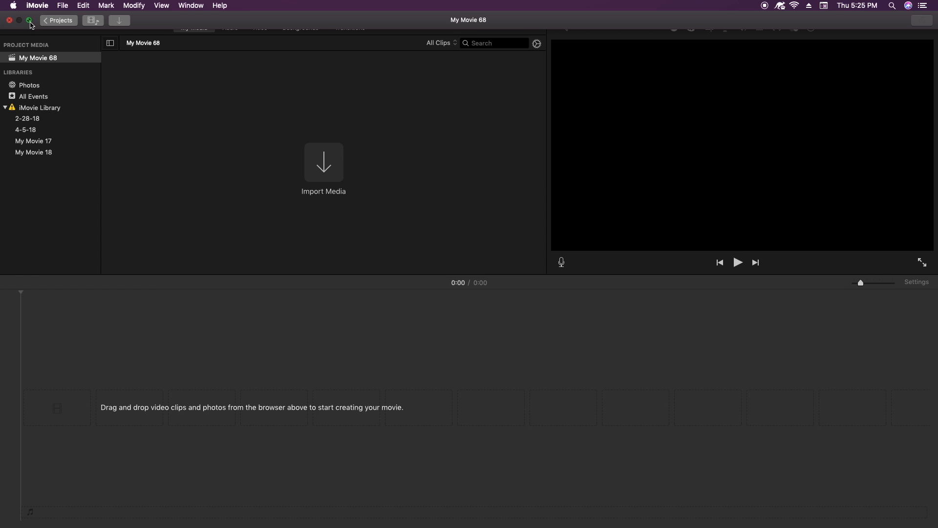
click(30, 21)
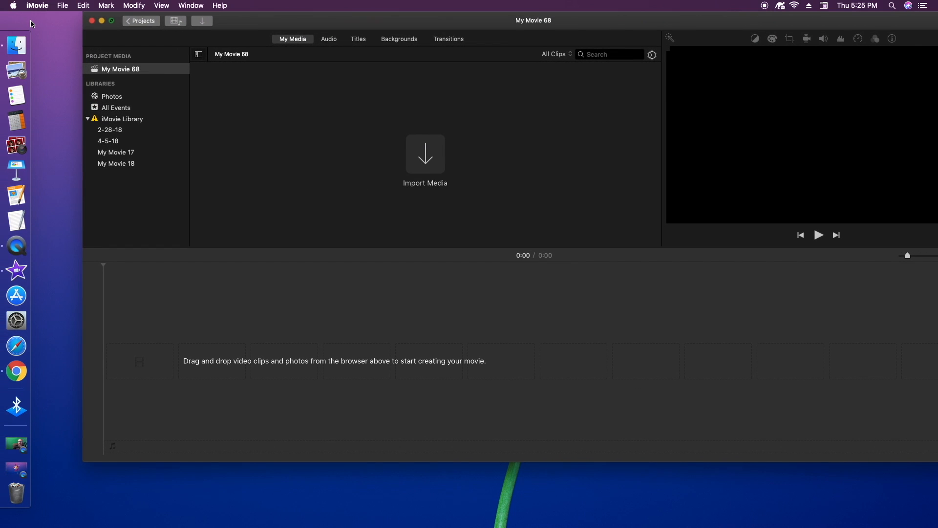
- Restore the QuickTime screen recording Untitled 2, add it to the My Movie 68 project media, and minimize its window
click(14, 467)
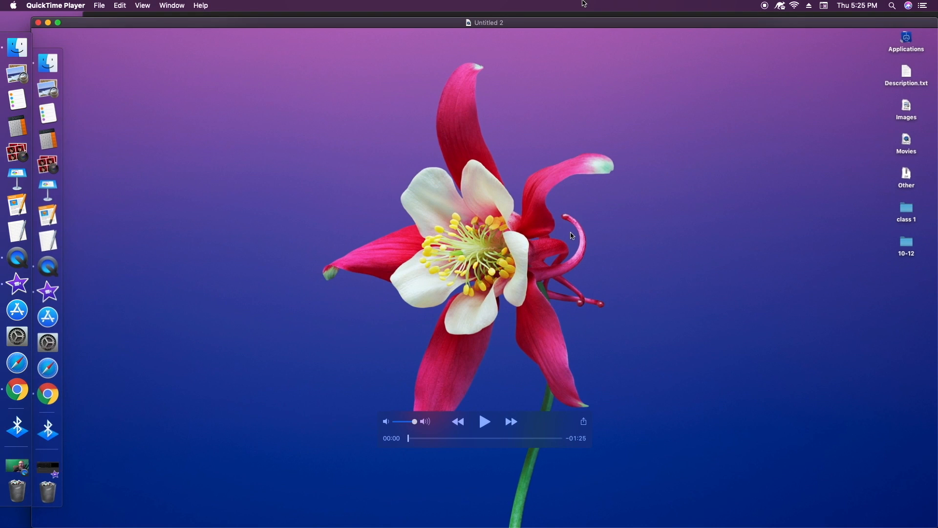
drag(465, 23, 442, 177)
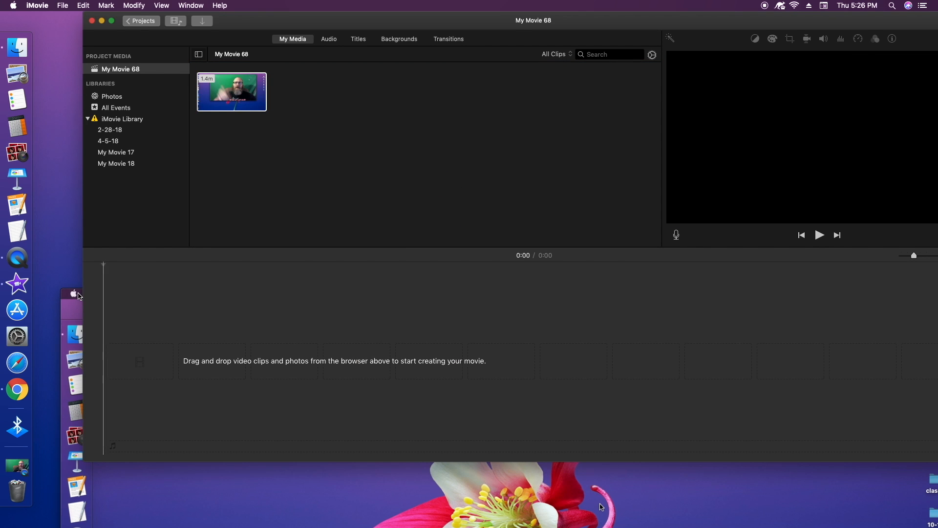
click(79, 296)
click(81, 298)
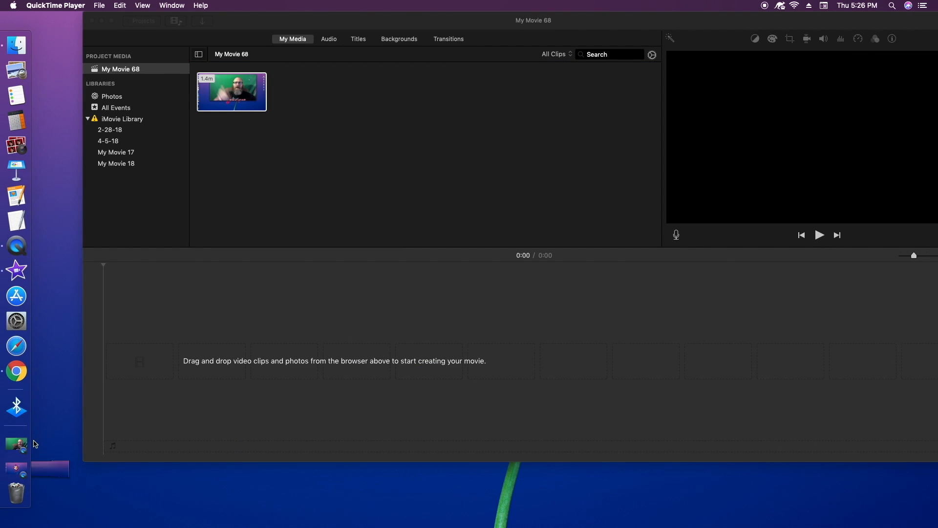
- Add the Untitled webcam recording to the My Movie 68 media and return the iMovie window to full screen
click(16, 445)
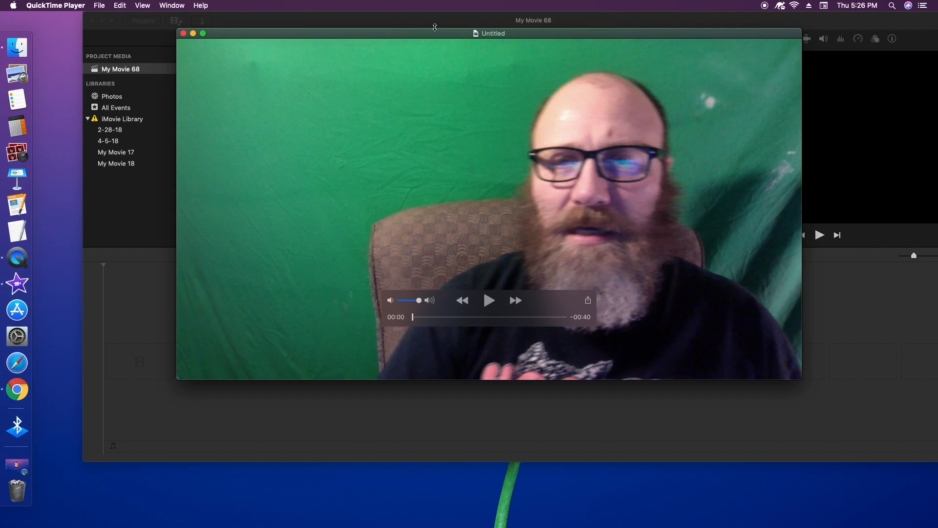
drag(425, 39, 309, 102)
click(200, 454)
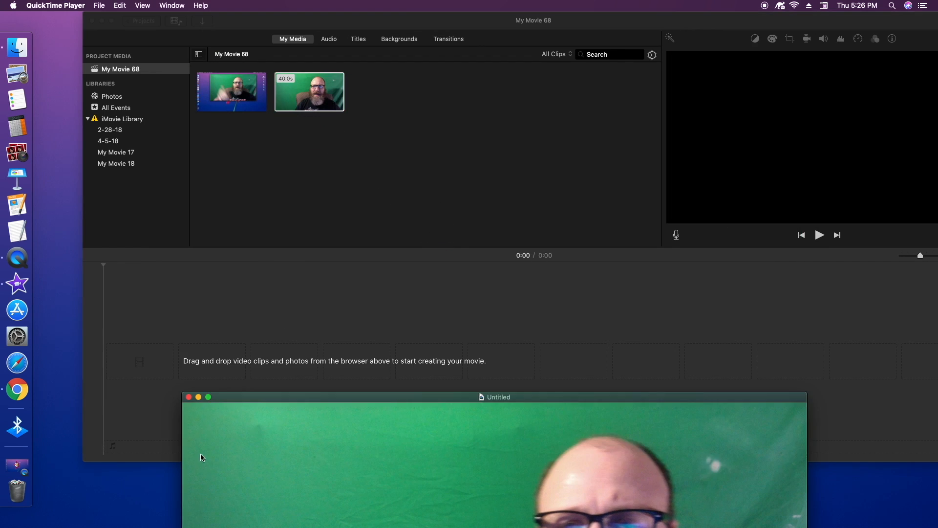
click(200, 397)
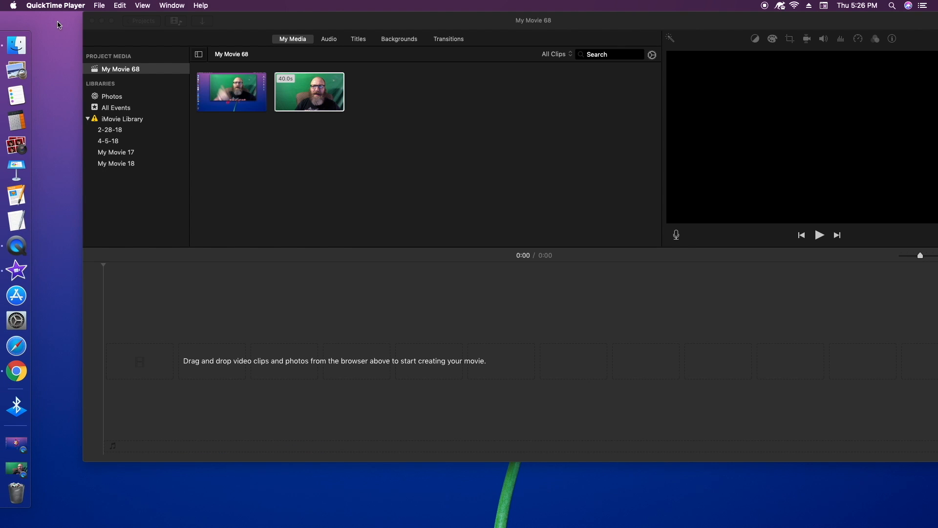
click(111, 21)
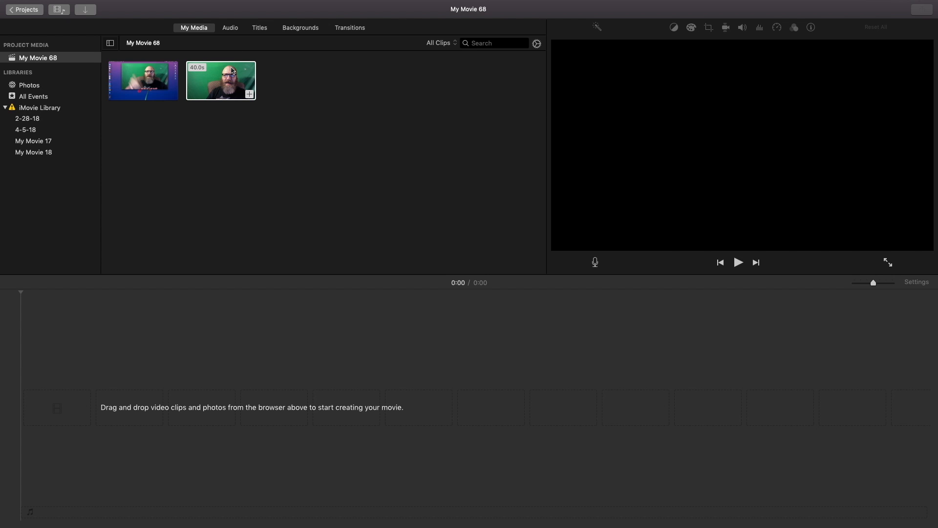
click(232, 70)
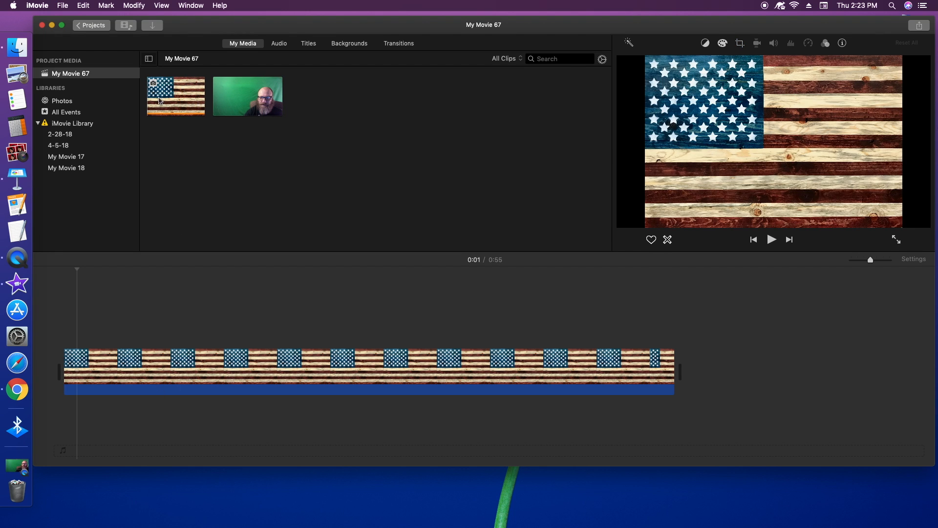
- Delete the old green-screen clip from the My Movie 67 project media
click(238, 96)
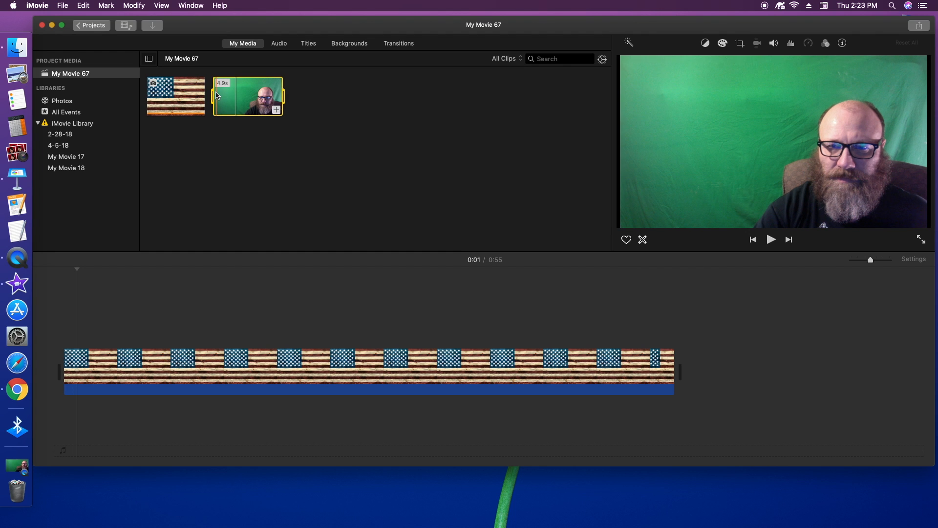
right_click(218, 96)
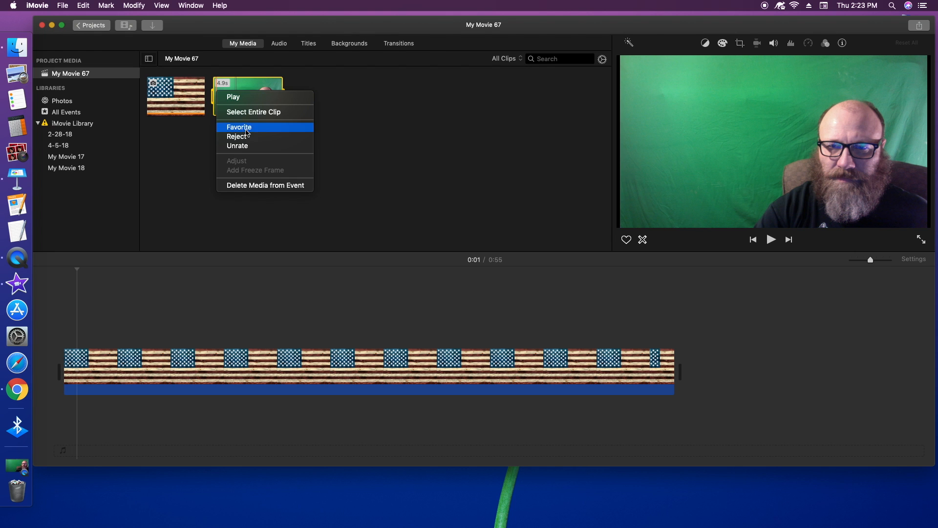
click(246, 185)
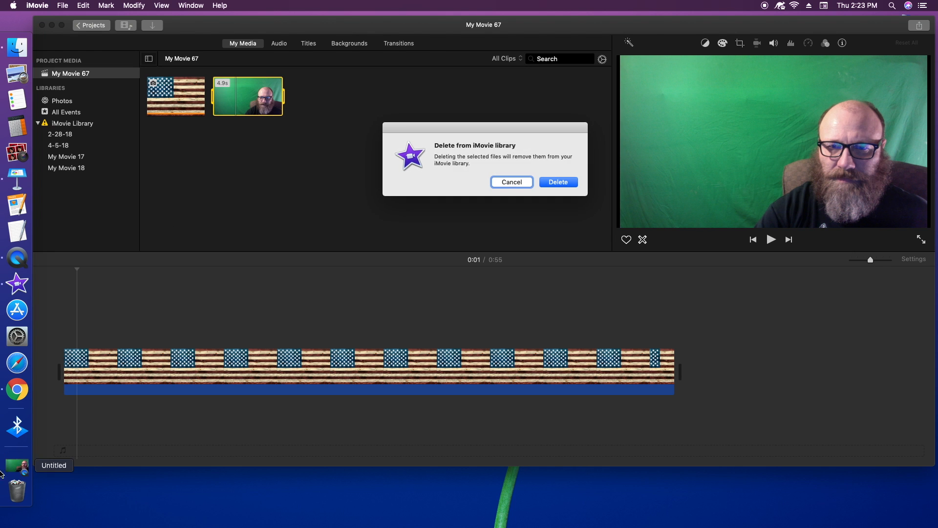
click(570, 187)
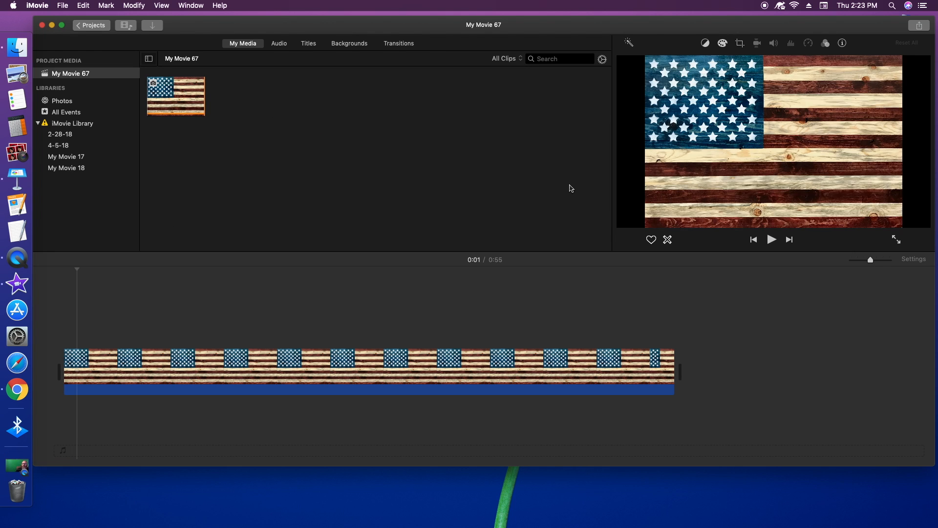
- Add the Untitled webcam recording from QuickTime Player to the My Movie 67 media and minimize its window
click(17, 467)
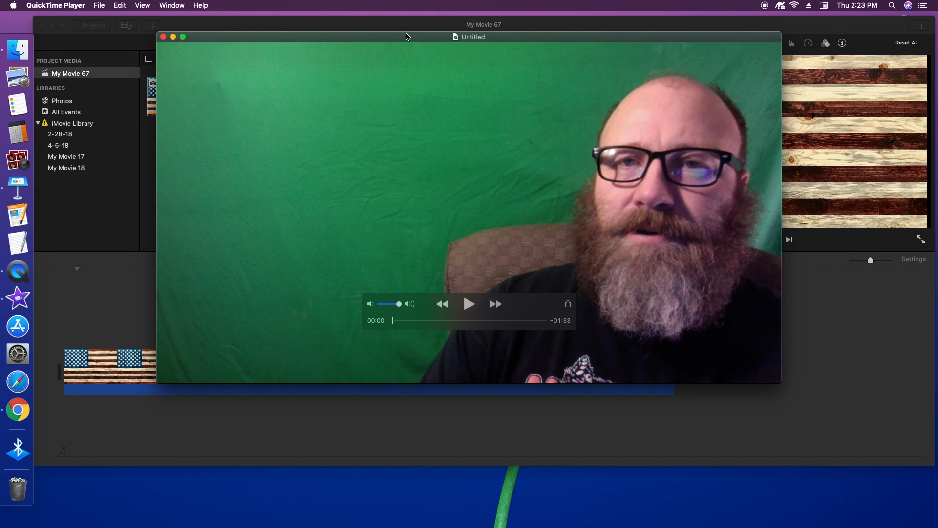
drag(405, 37, 240, 90)
click(254, 479)
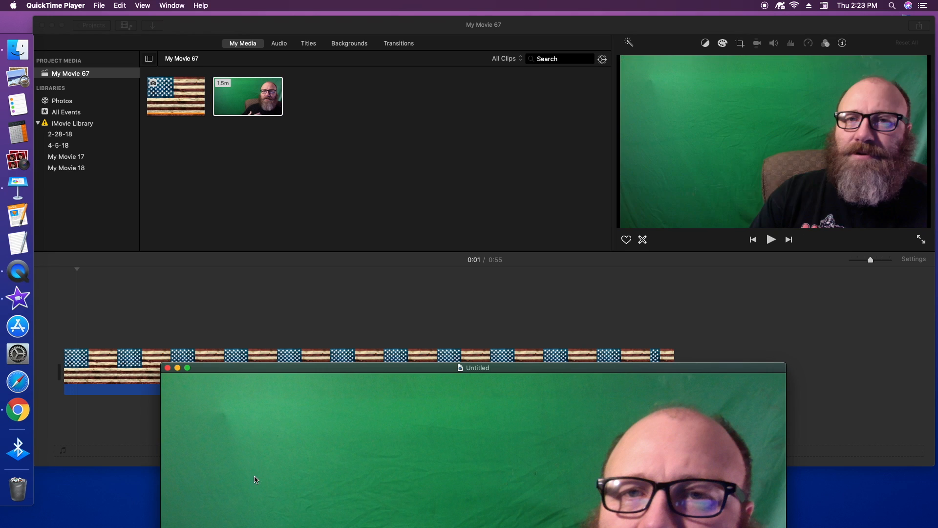
drag(342, 370, 340, 110)
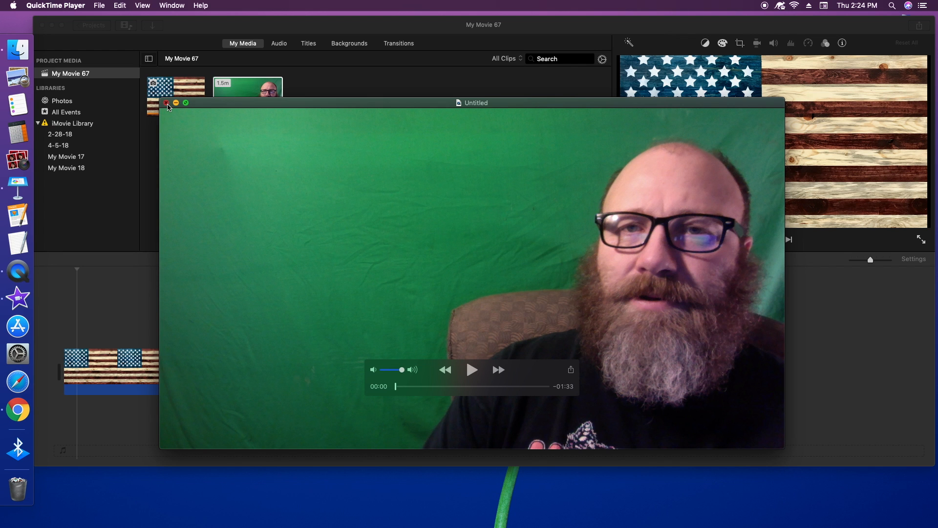
click(166, 104)
click(521, 218)
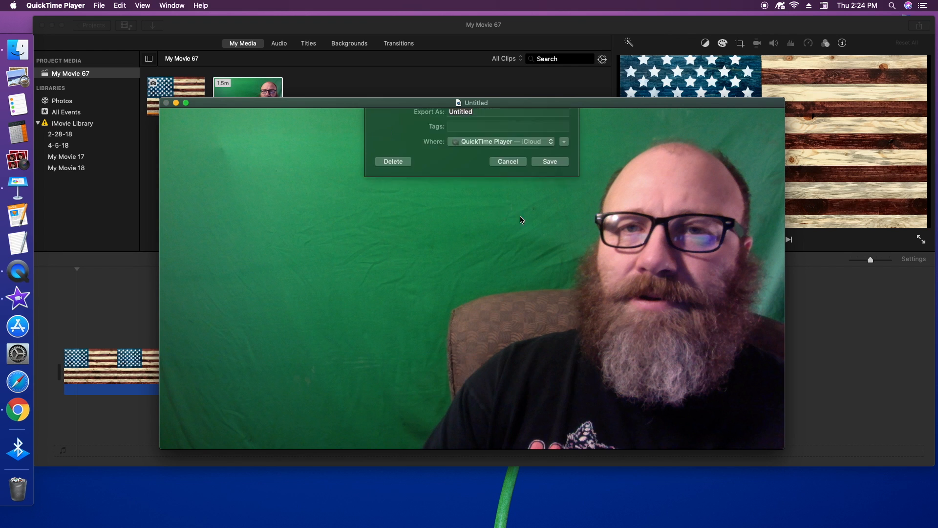
click(176, 104)
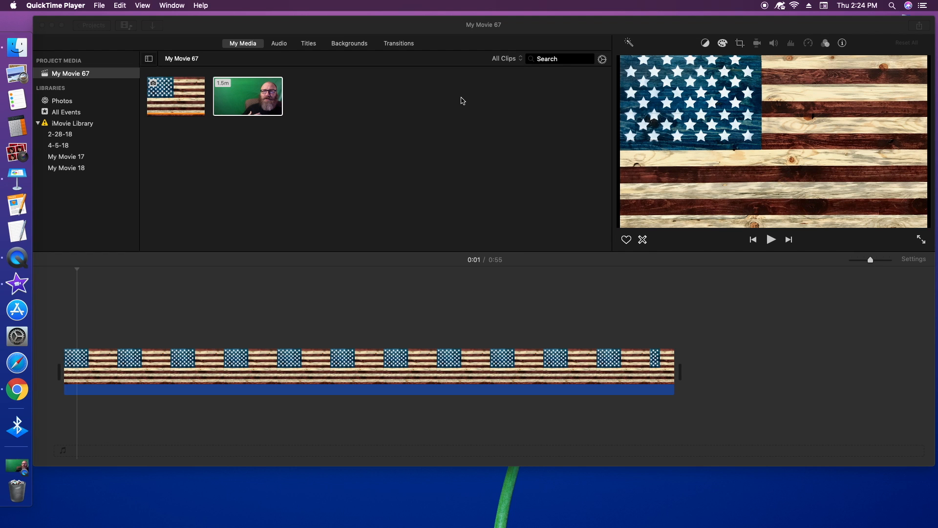
- Place the green-screen clip above the flag background at the timeline start and cut off its first 2 seconds
click(250, 93)
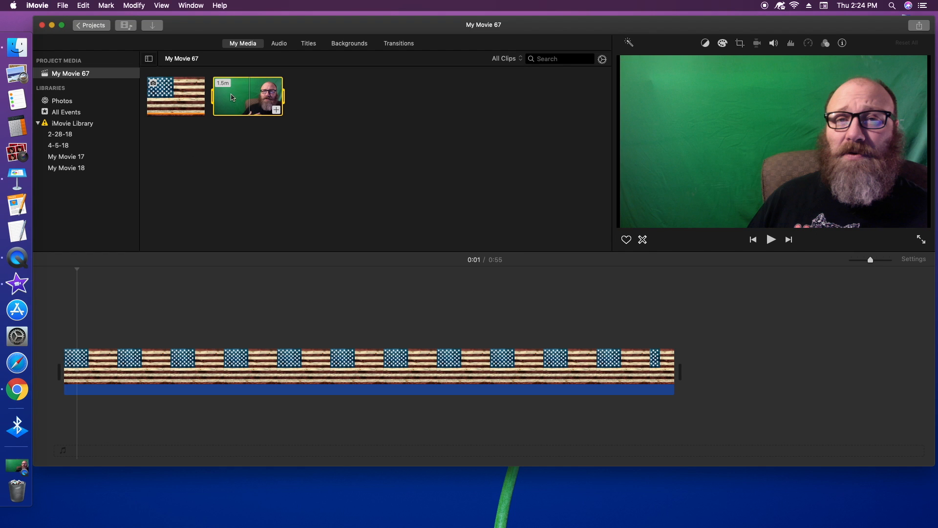
drag(238, 96, 55, 309)
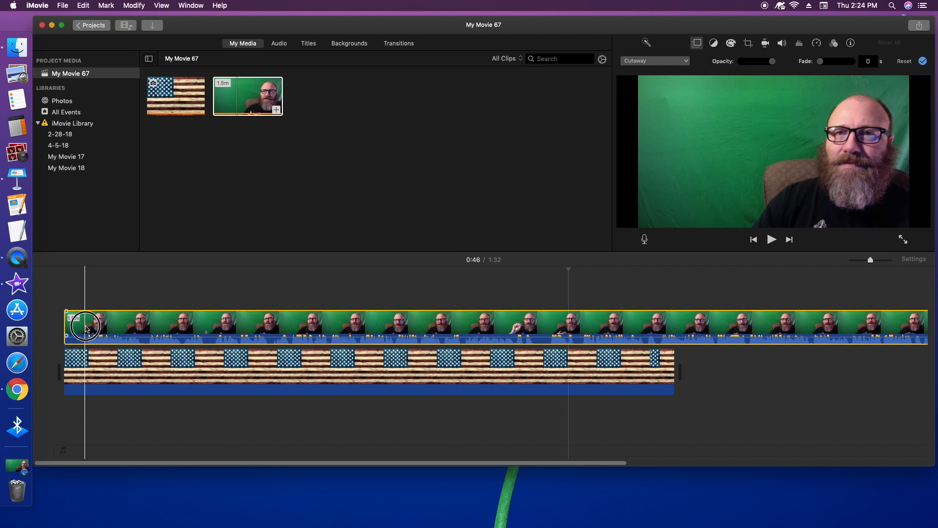
right_click(86, 329)
click(105, 379)
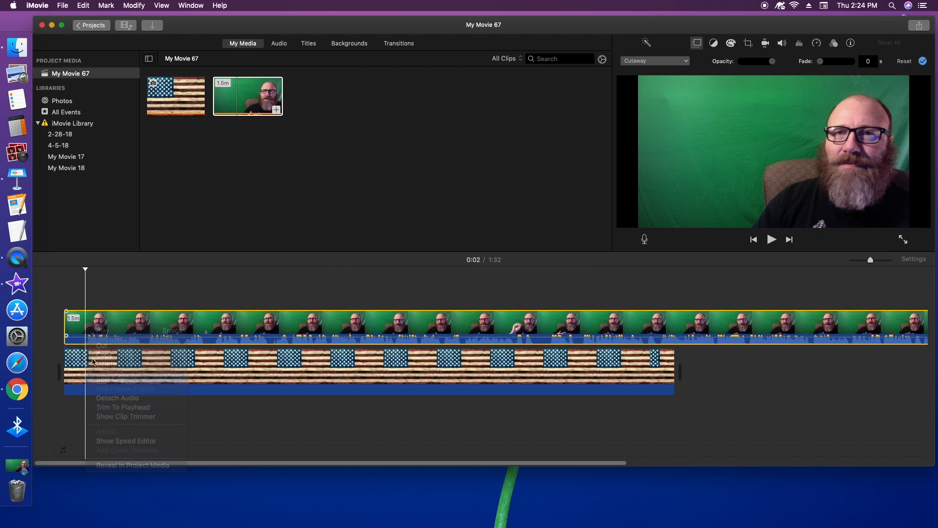
click(82, 318)
click(75, 323)
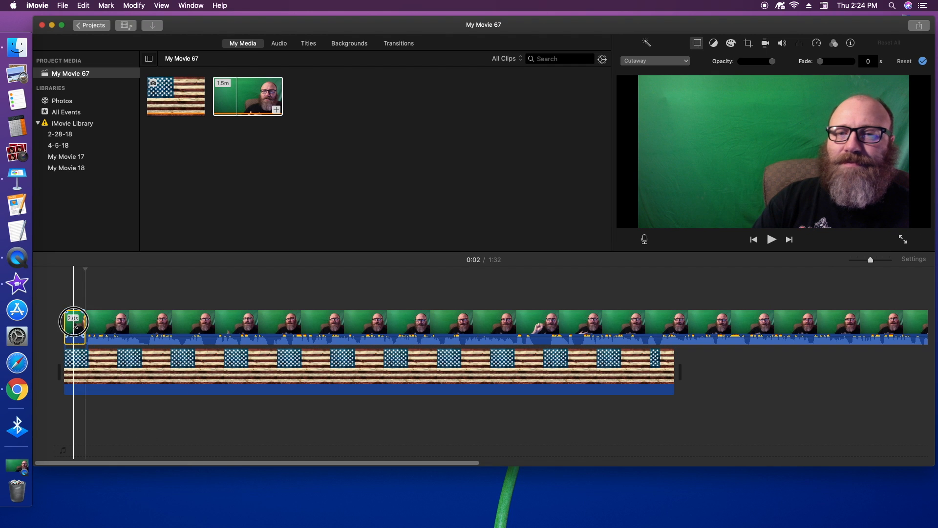
key(Delete)
click(73, 321)
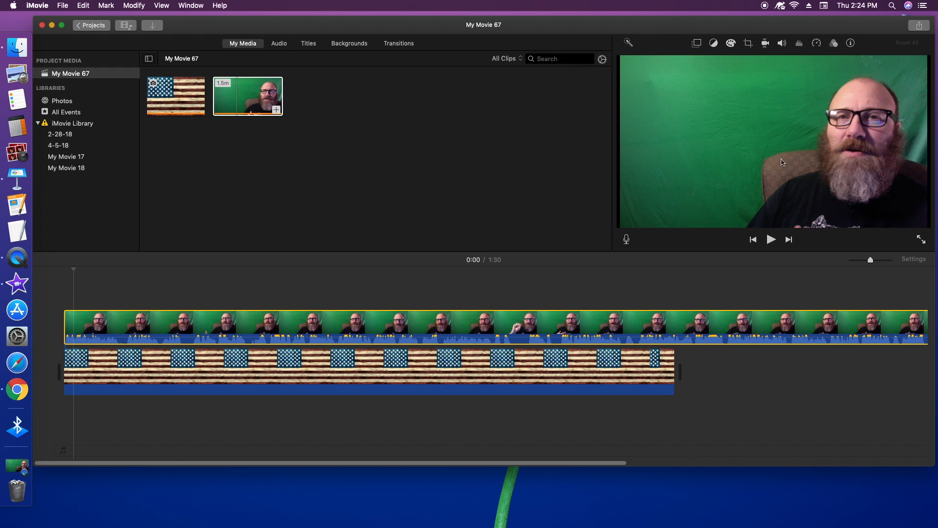
- Extend the flag background clip in the timeline to end together with the green-screen clip above it
drag(872, 264, 856, 260)
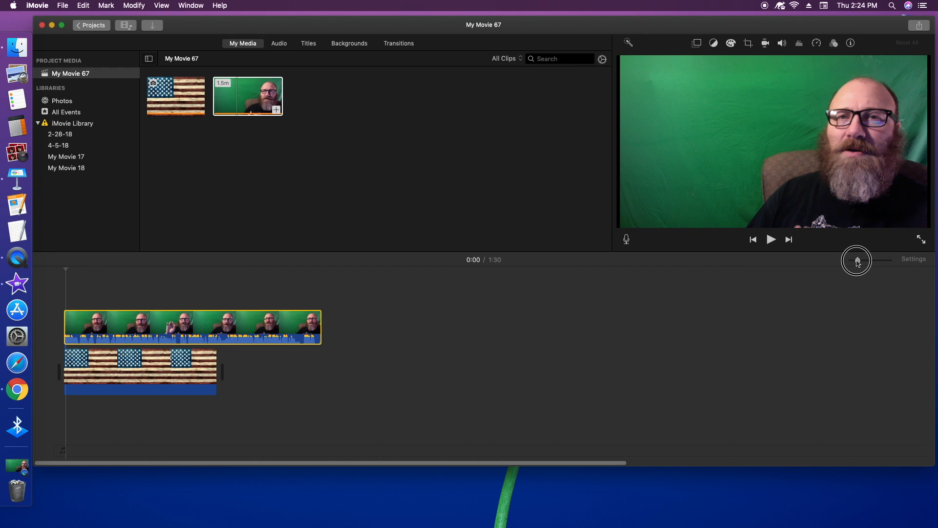
drag(217, 371, 313, 368)
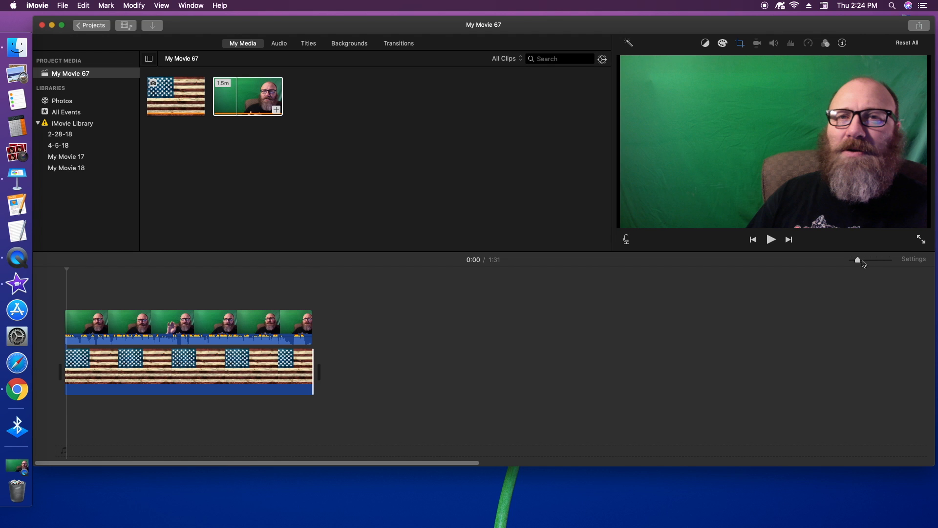
drag(863, 262, 870, 262)
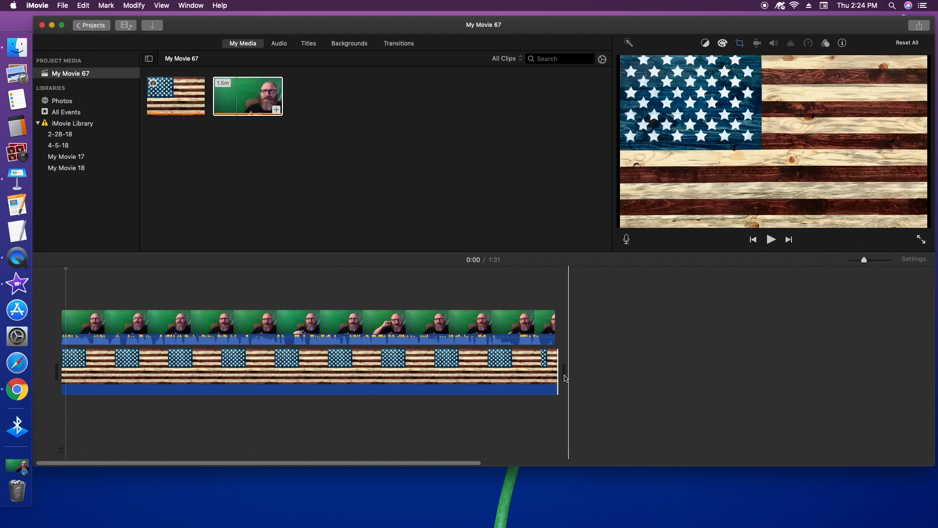
drag(558, 371, 554, 370)
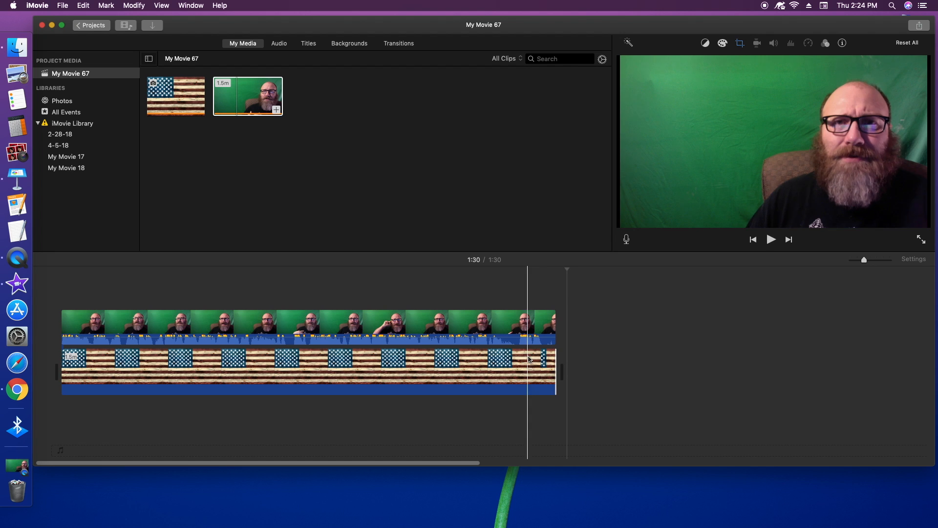
click(466, 324)
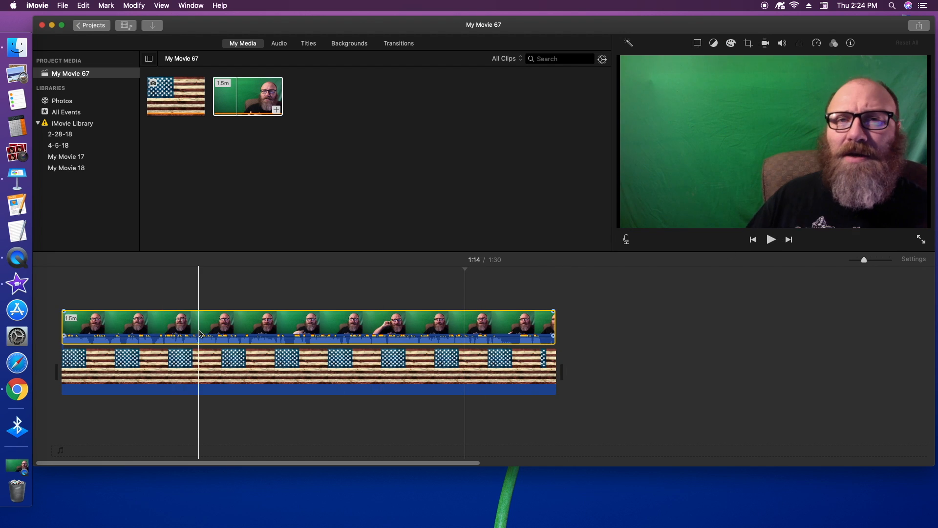
click(186, 377)
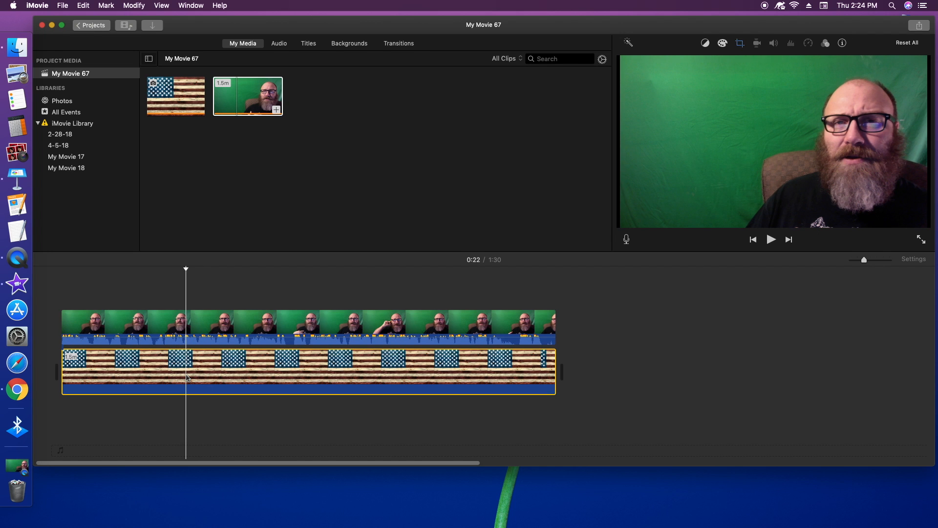
click(225, 359)
click(220, 362)
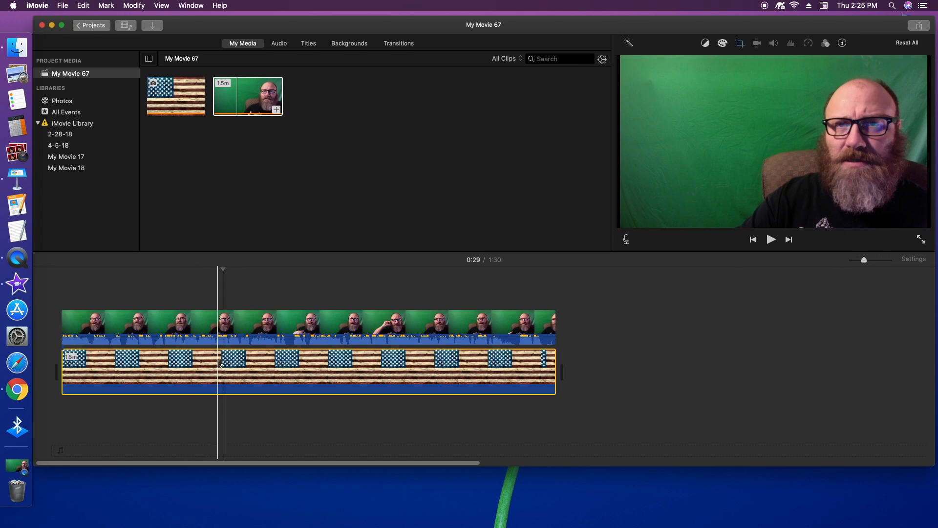
- Set the green-screen clip's video overlay style to Green/Blue Screen
click(224, 326)
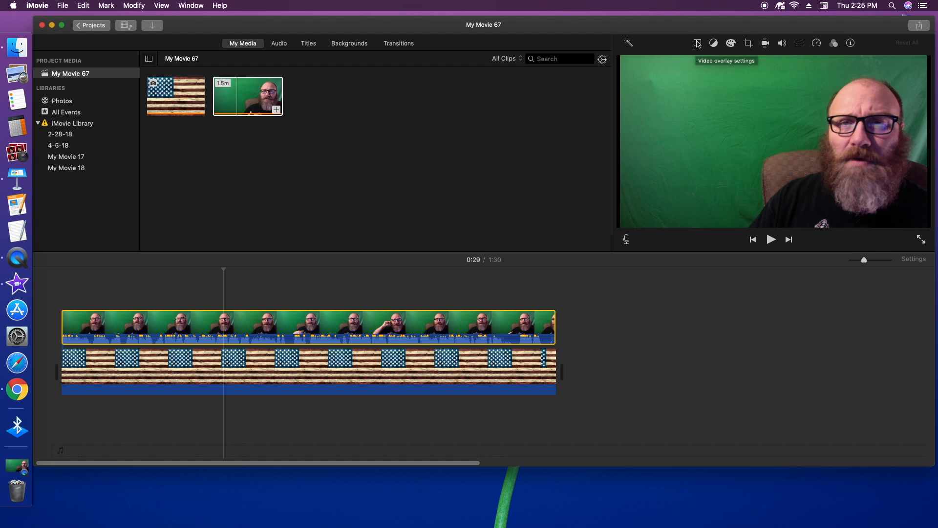
click(697, 44)
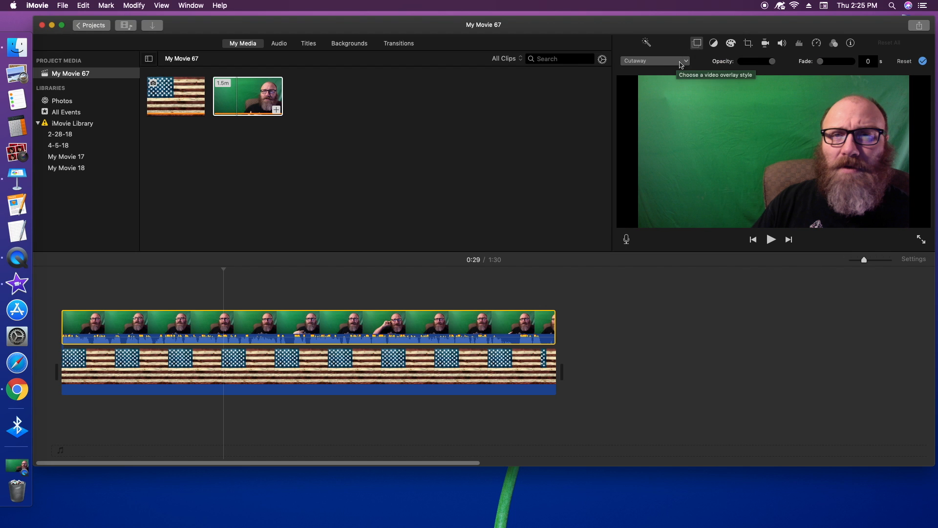
click(681, 61)
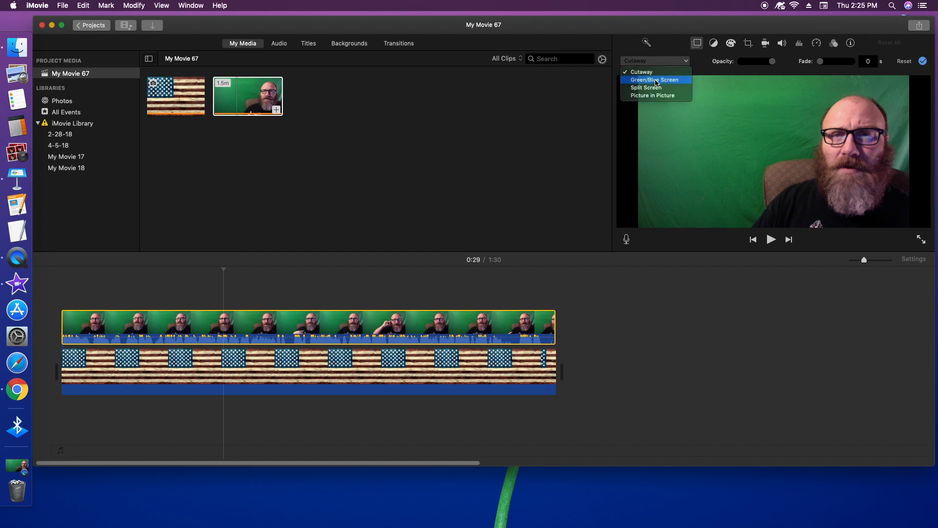
click(656, 80)
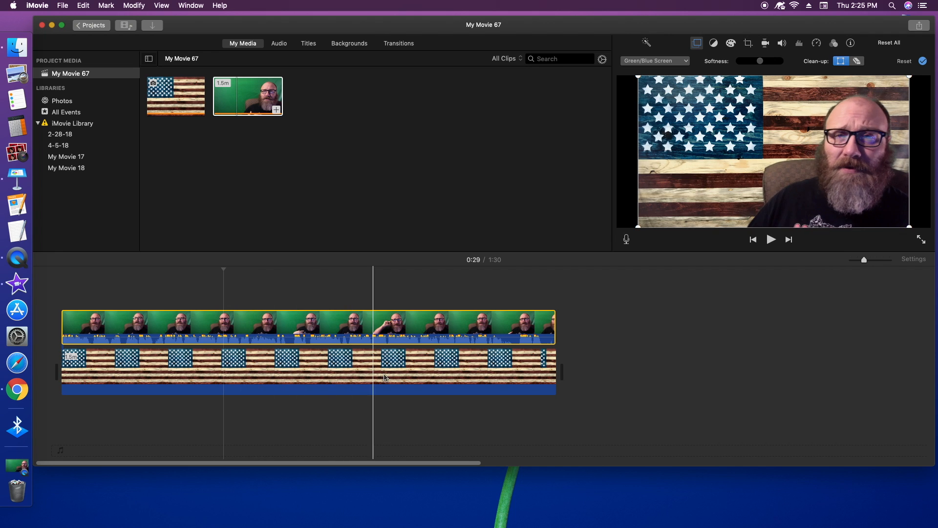
- Erase the leftover shadow beside the man's head with the Green/Blue Screen clean-up eraser and check other moments of the clip
click(517, 364)
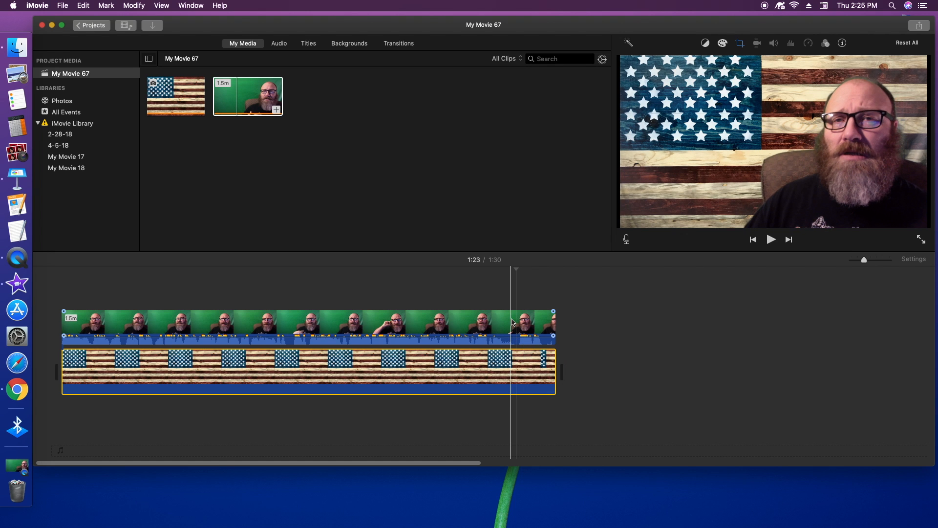
click(512, 323)
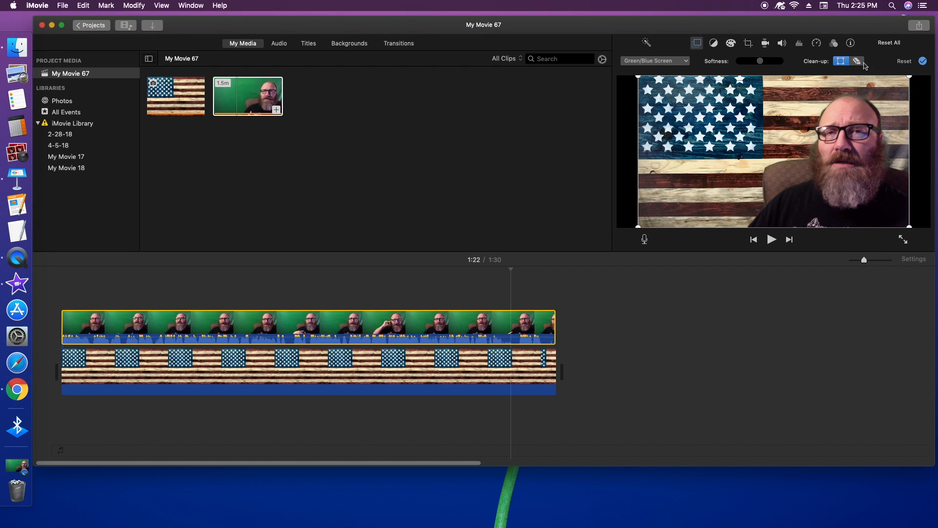
click(858, 61)
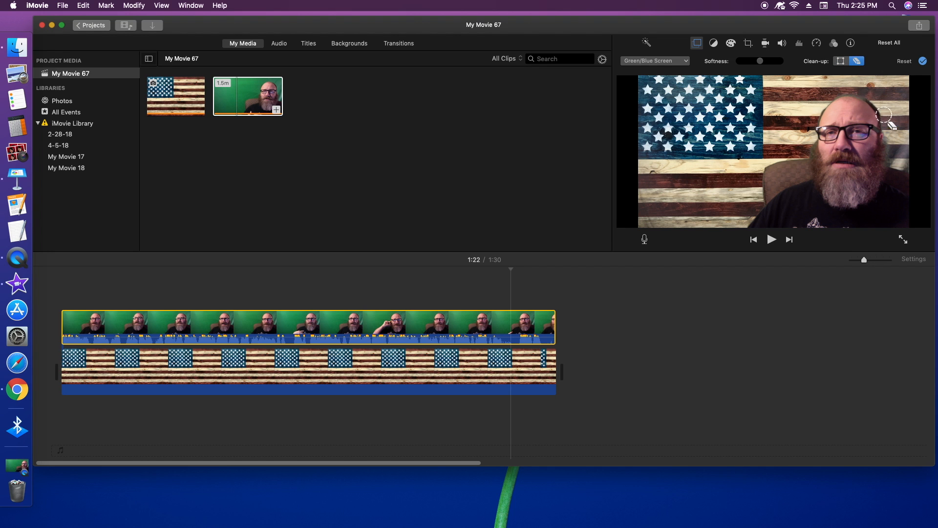
click(901, 146)
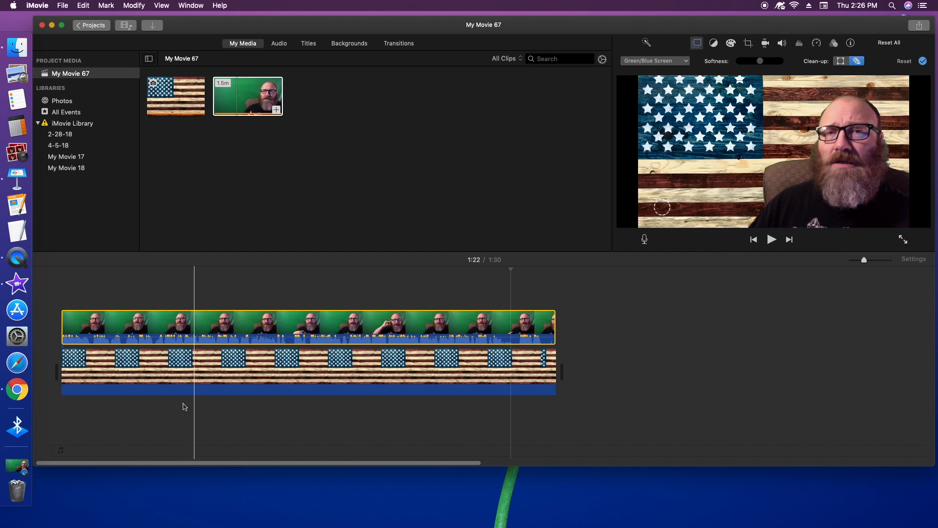
click(142, 279)
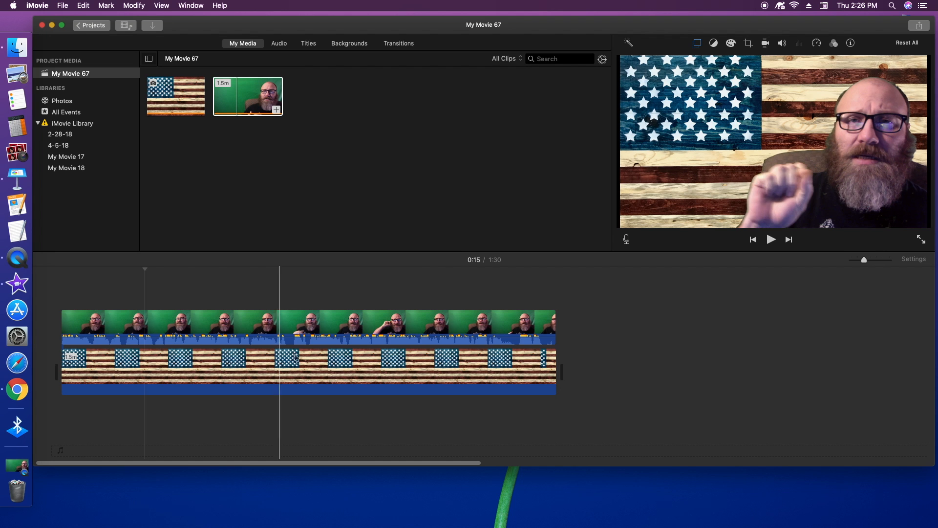
click(341, 327)
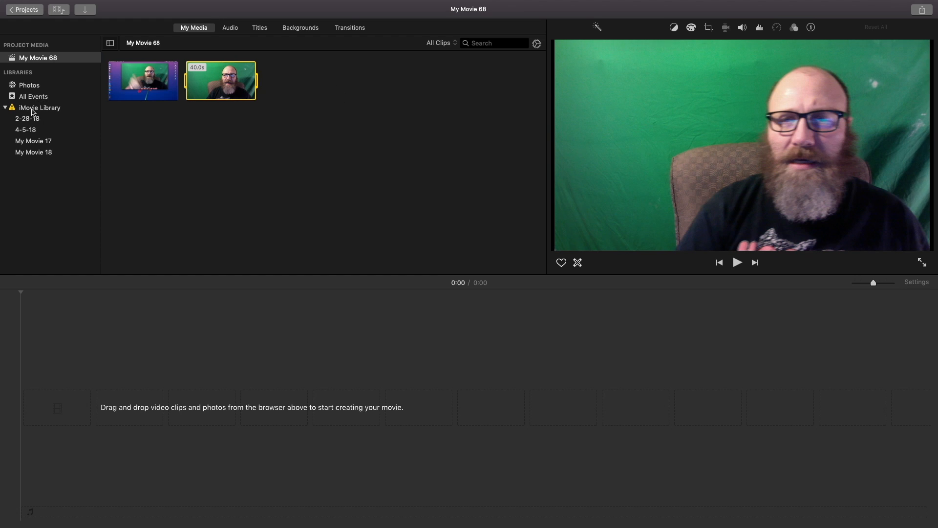
- Add the flag image from the iMovie Library beneath the green-screen clip in My Movie 68 and extend it to that clip's end
click(32, 111)
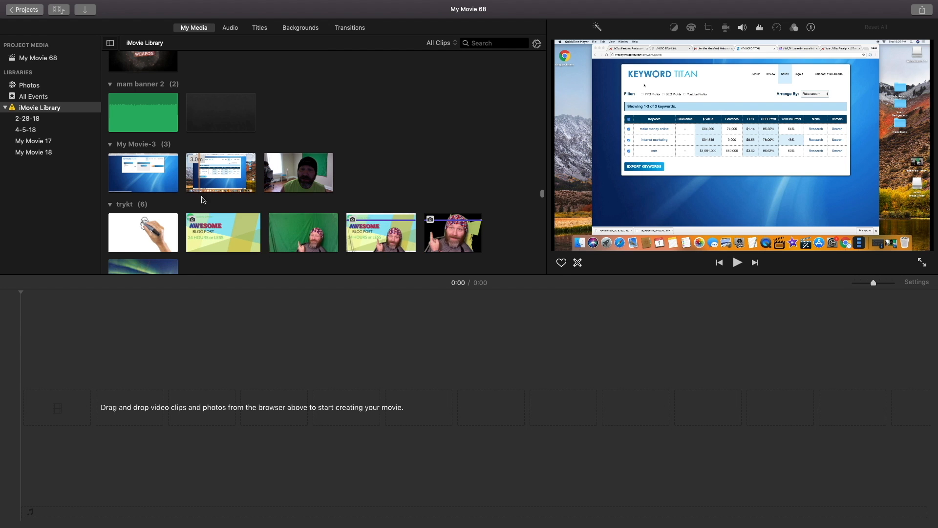
scroll(220, 213, down, 4)
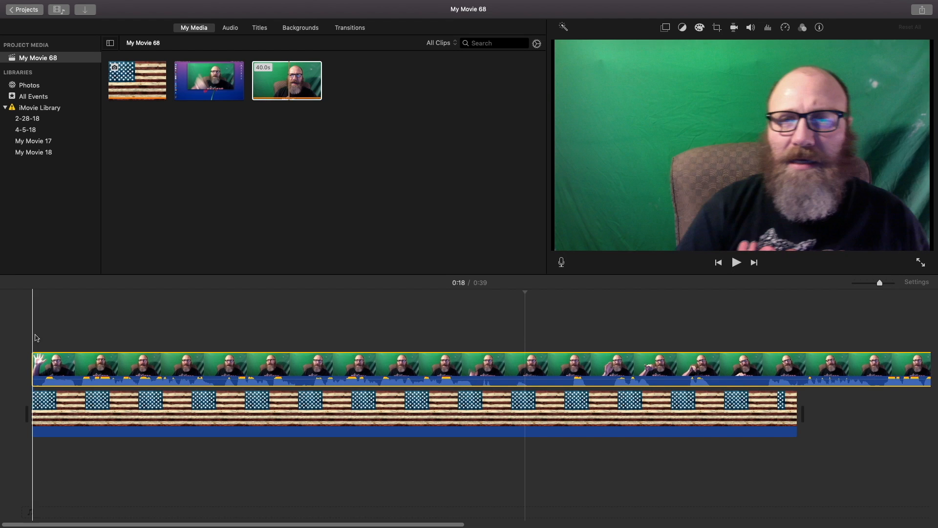
scroll(489, 489, right, 10)
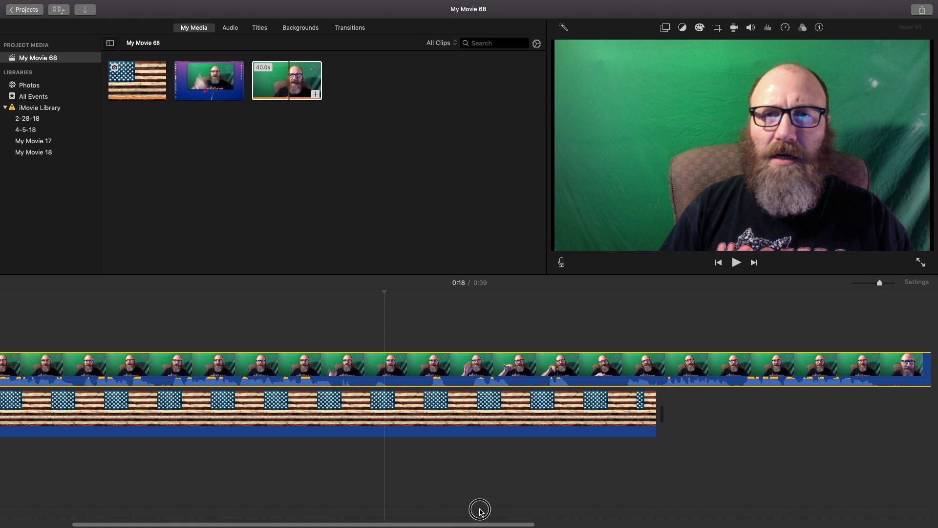
drag(410, 416, 734, 422)
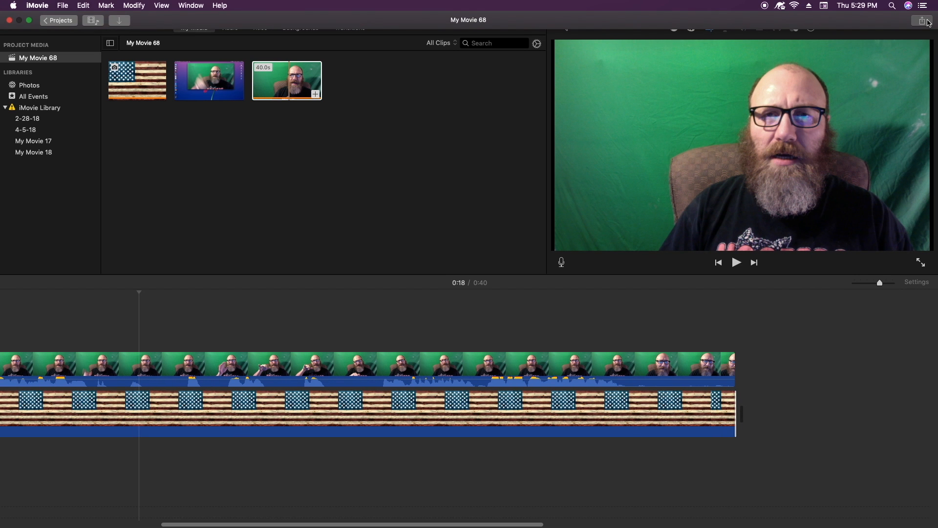
- Export My Movie 68 as a file and clear both the green-screen and flag clips from its timeline
click(928, 23)
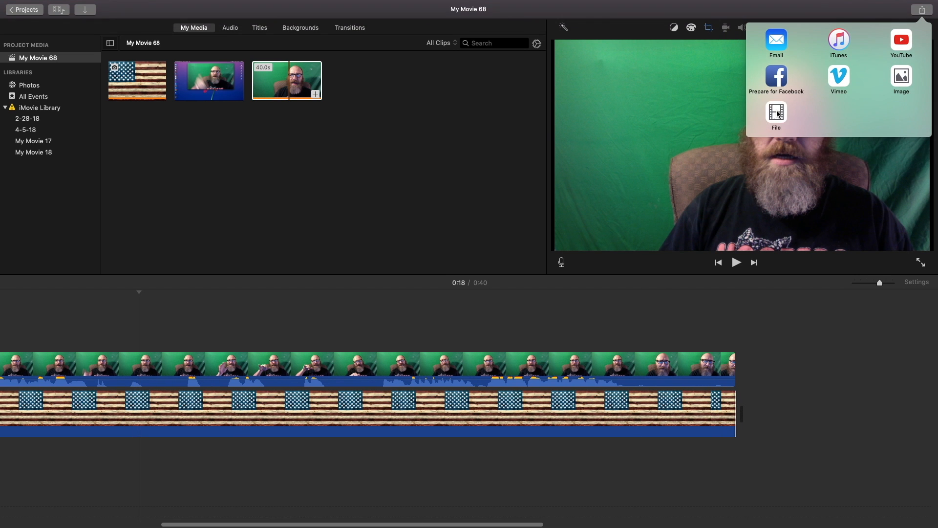
click(778, 114)
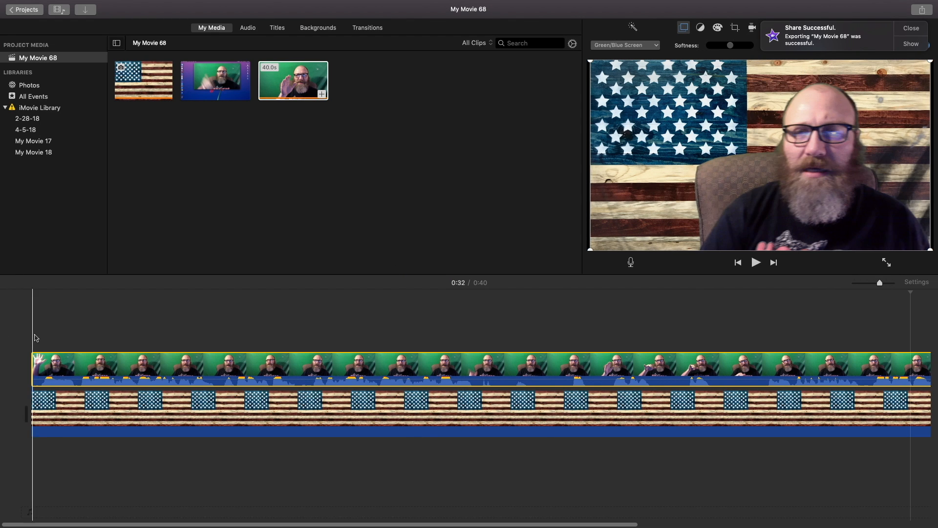
drag(17, 342, 342, 492)
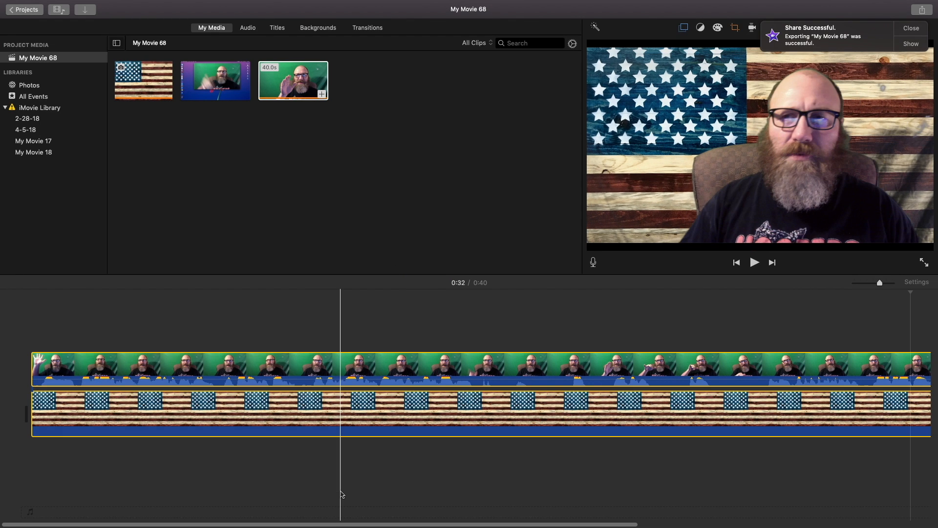
key(Delete)
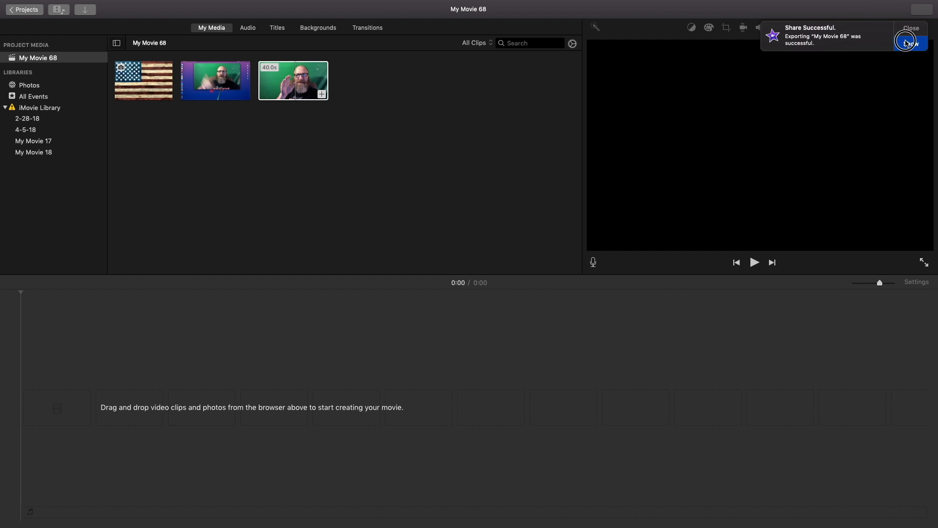
- Reveal the exported movie file in Finder, return to iMovie and take its window out of full screen
click(907, 43)
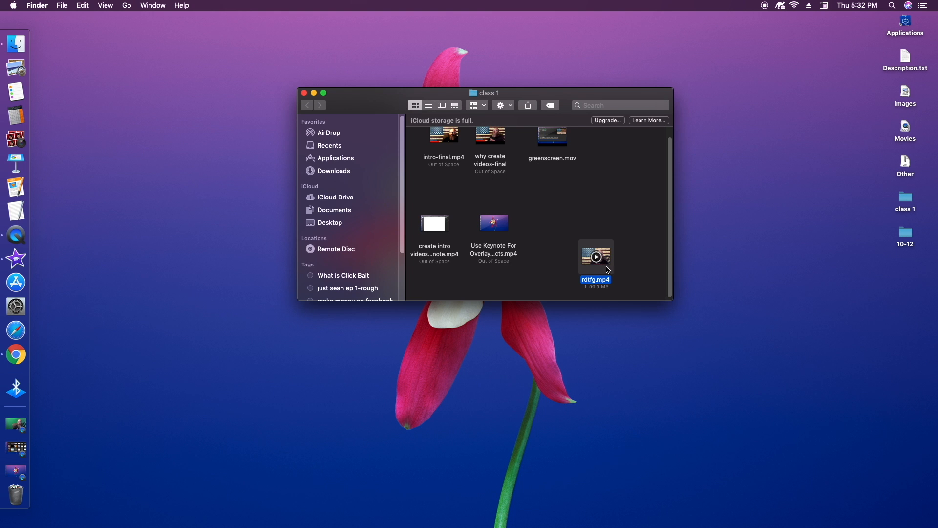
click(16, 258)
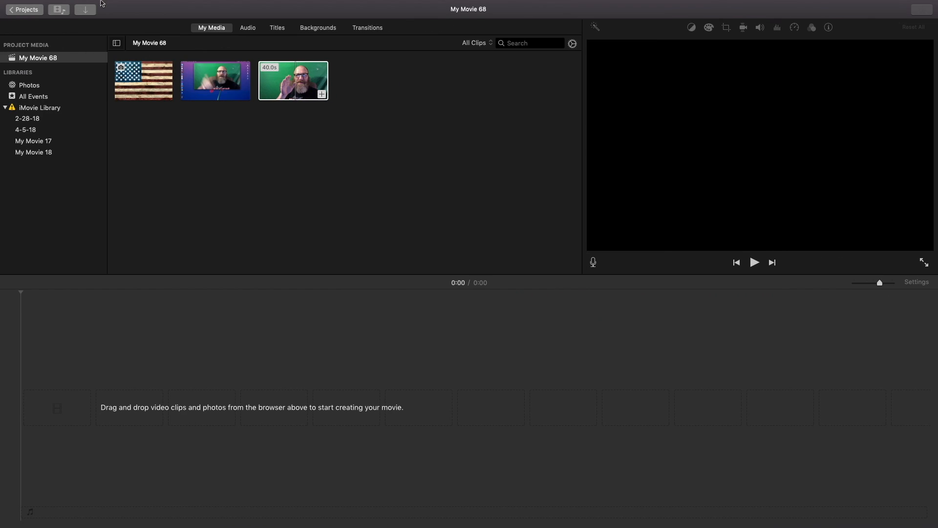
mouse_move(101, 3)
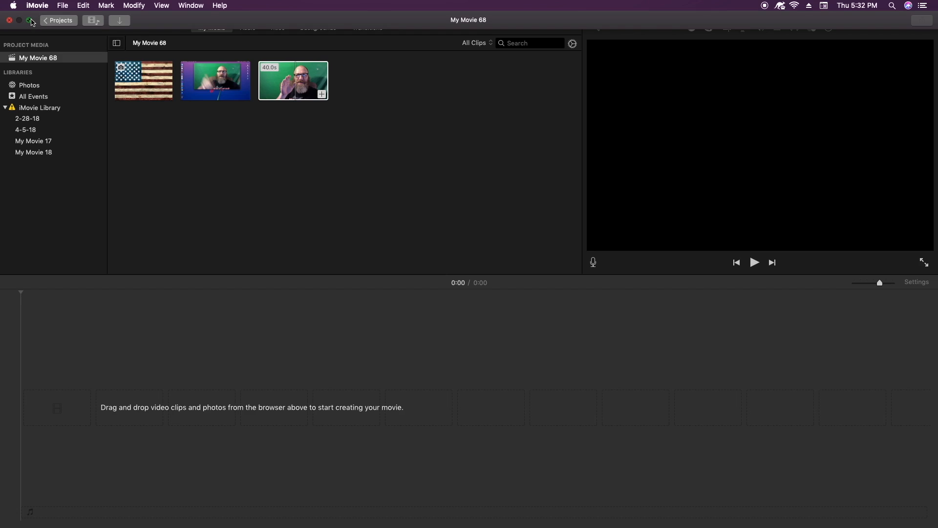
click(30, 20)
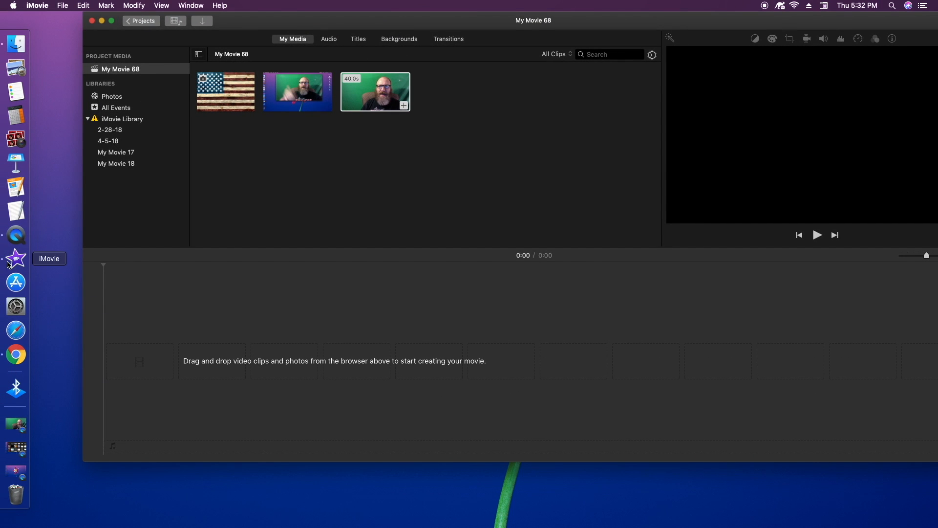
- Add rdtfg.mp4 from the class 1 folder in Finder to the My Movie 68 media
click(19, 43)
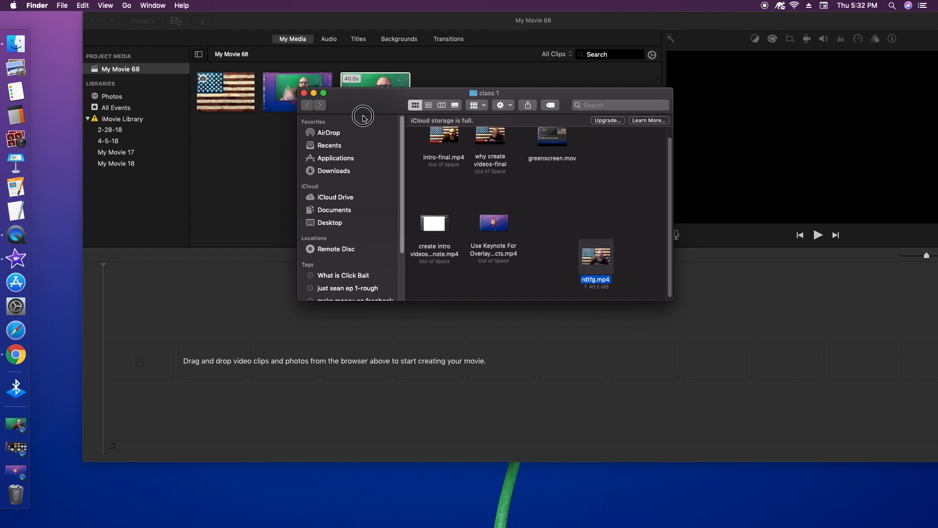
drag(355, 93, 690, 89)
drag(926, 252, 308, 153)
click(384, 135)
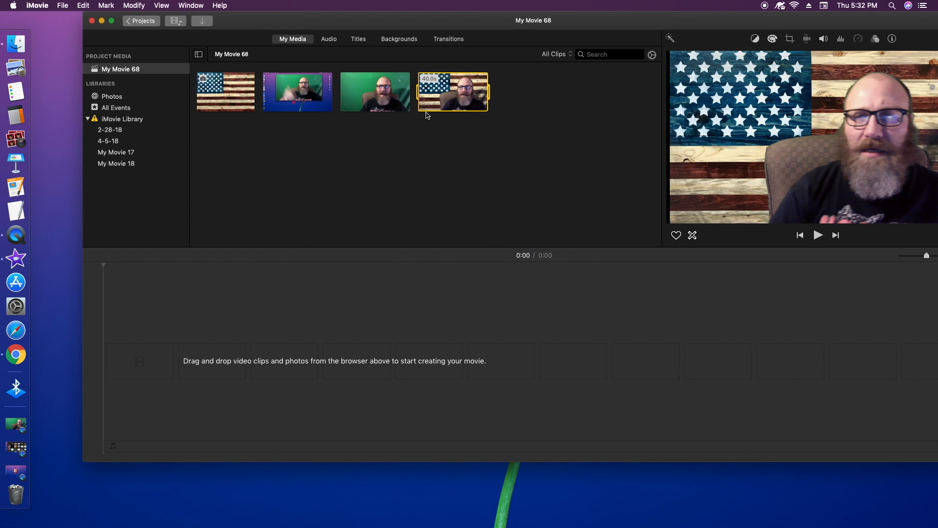
- Place the 1.4-minute screen recording at the start of the empty My Movie 68 timeline
click(302, 94)
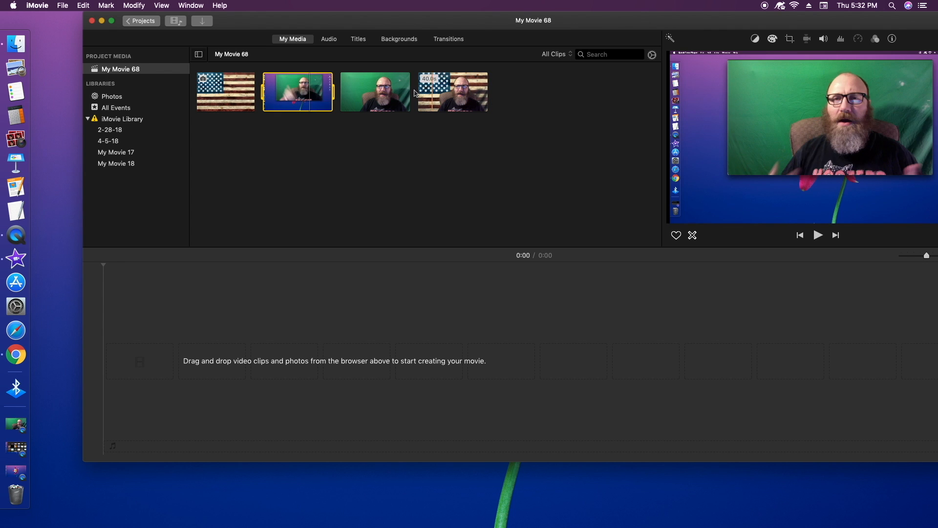
drag(302, 94, 167, 359)
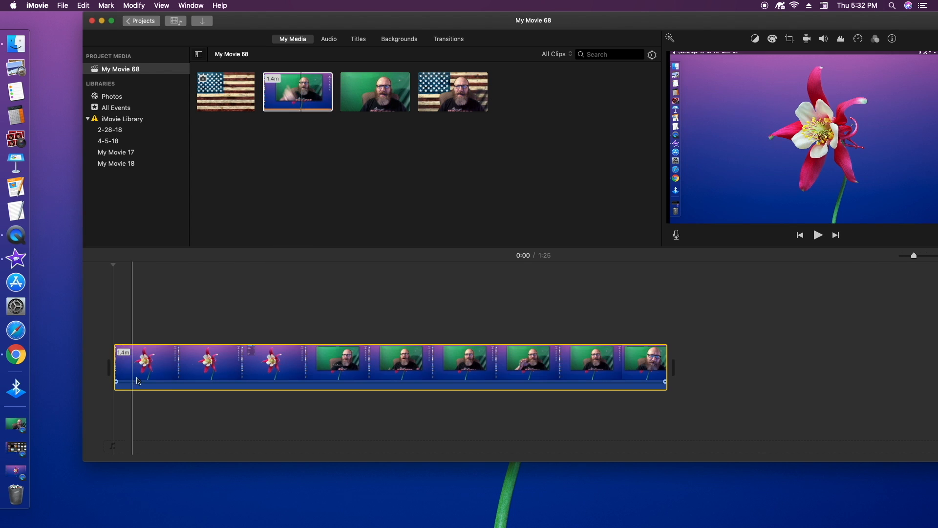
drag(915, 255, 927, 257)
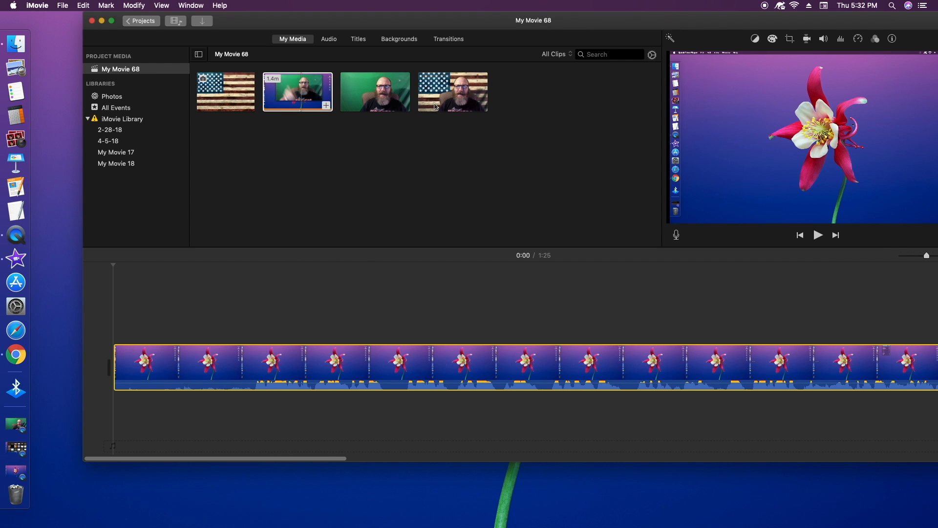
- Try the flag-background webcam clip as an overlay above the early part of the screen recording, preview it and remove it
click(436, 107)
drag(441, 100, 406, 320)
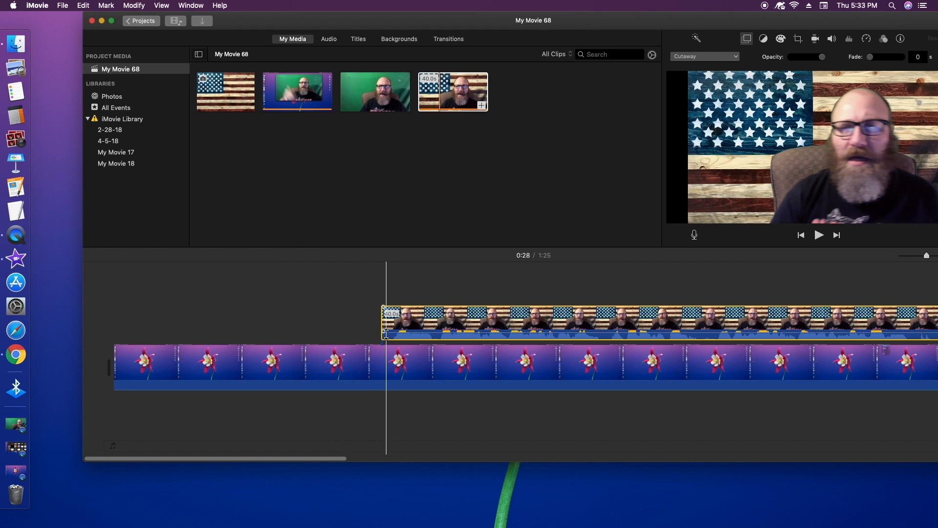
key(space)
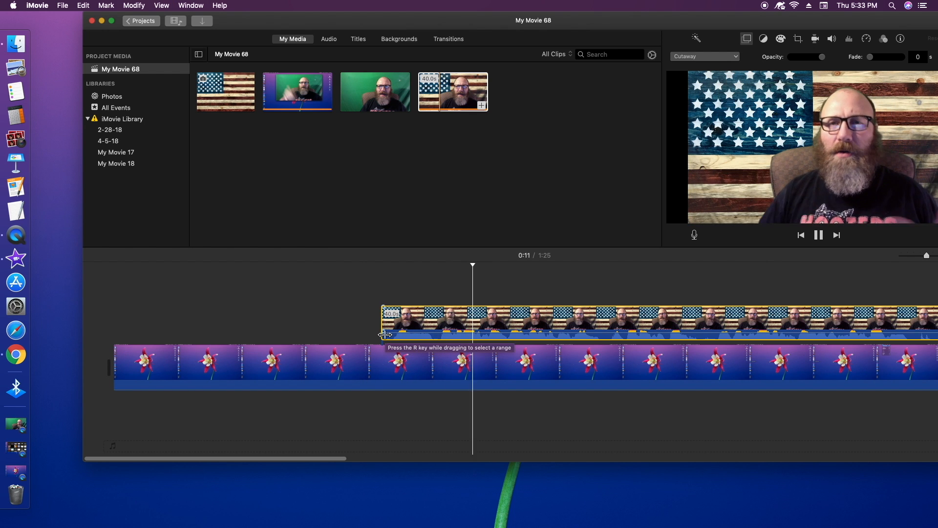
key(space)
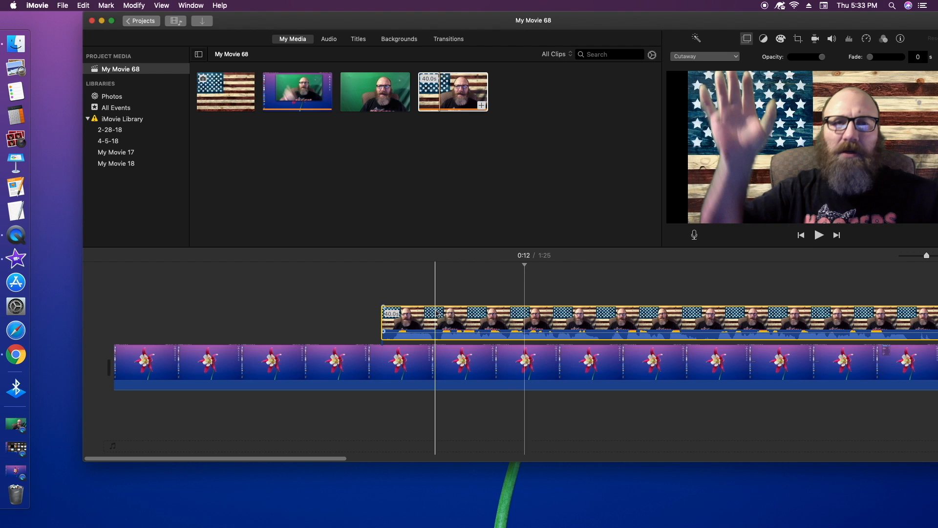
click(436, 314)
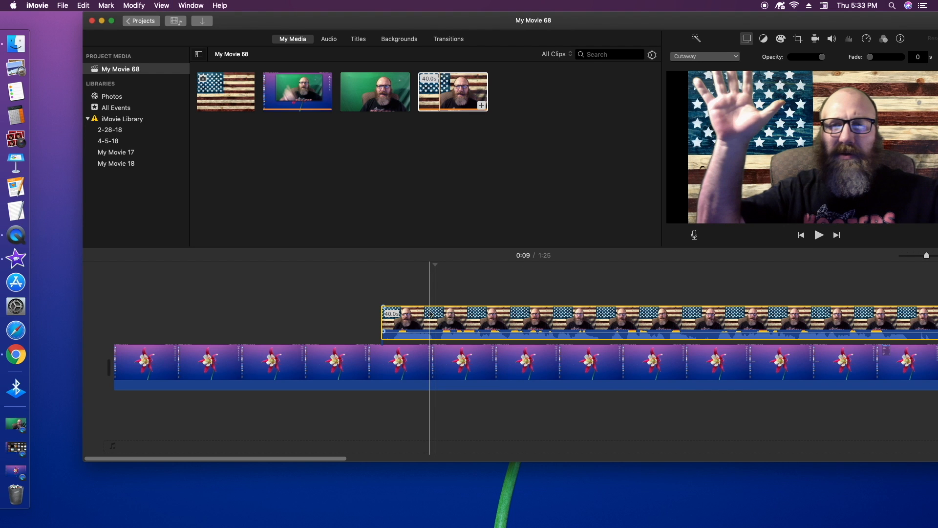
key(Delete)
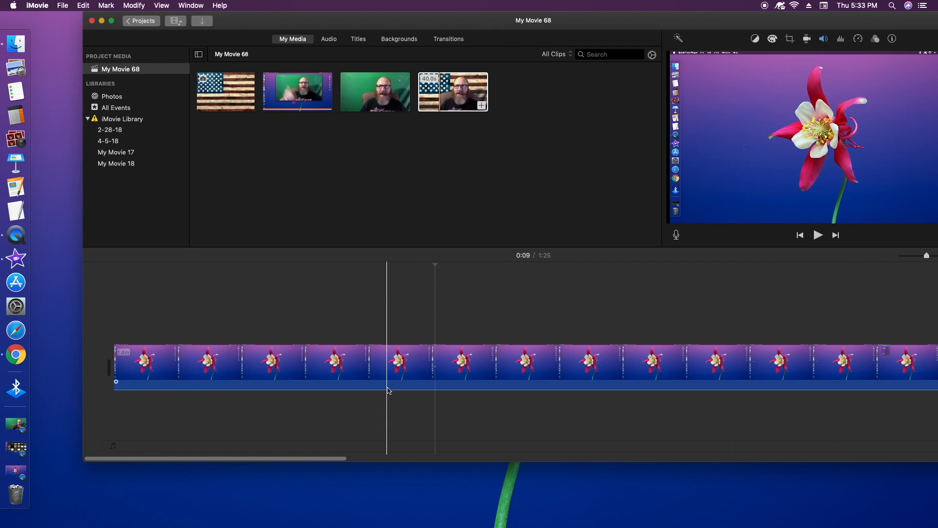
- Place the flag-background clip above the hand wave in the screen recording and play both to check their sync
drag(385, 389, 389, 384)
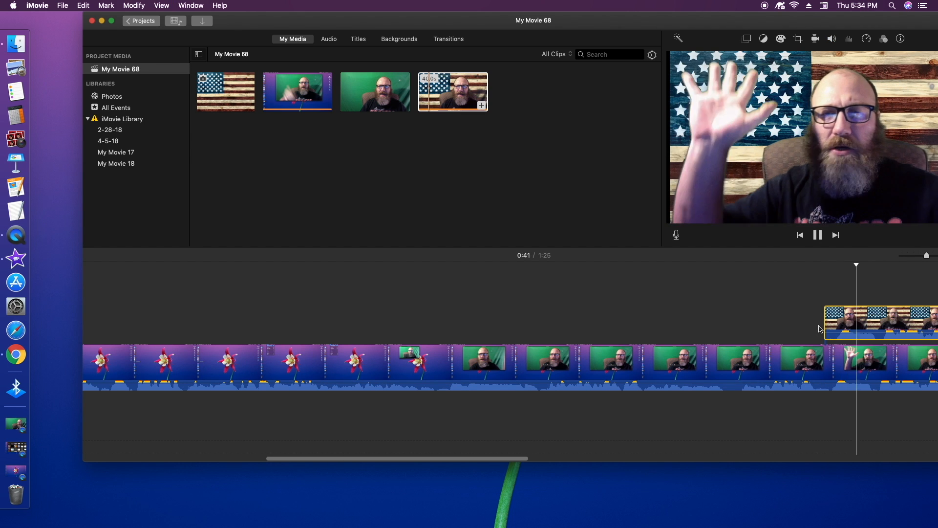
drag(514, 462, 582, 456)
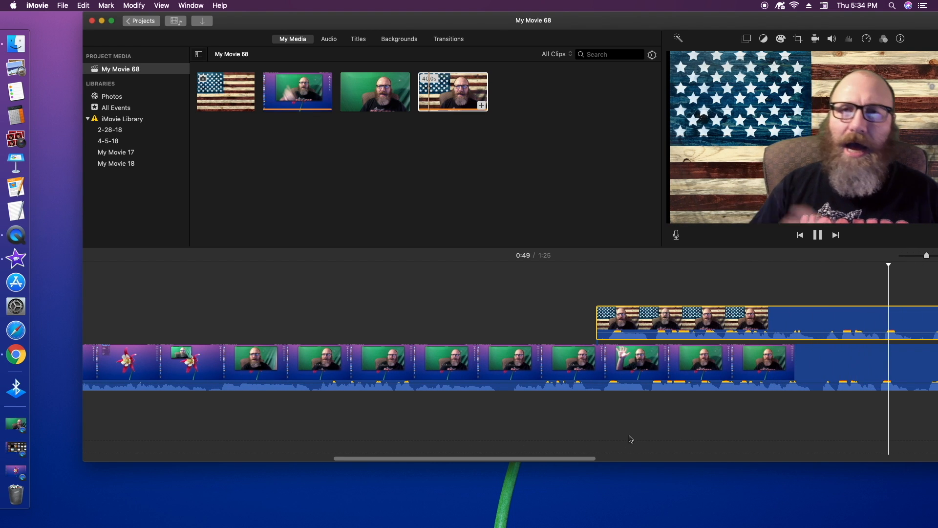
key(space)
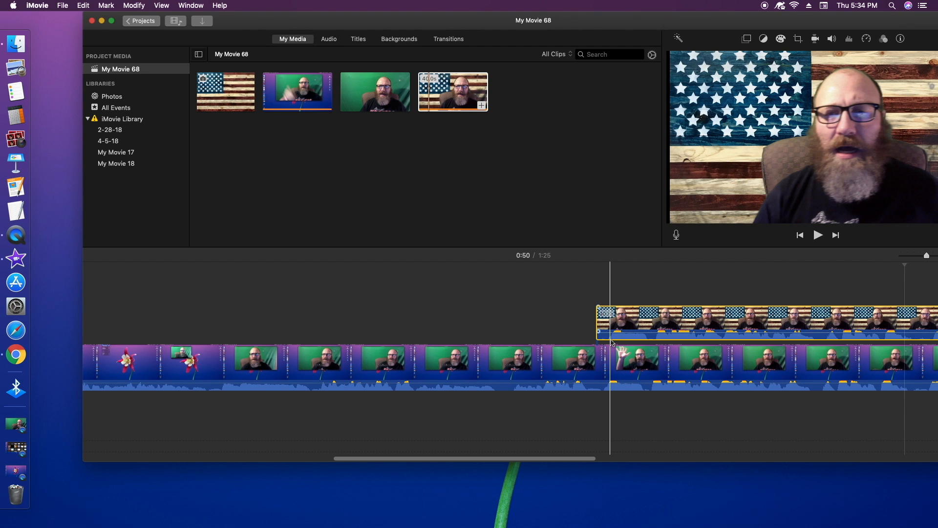
- Split the screen recording at 0:40, where the flag-background overlay begins
click(596, 387)
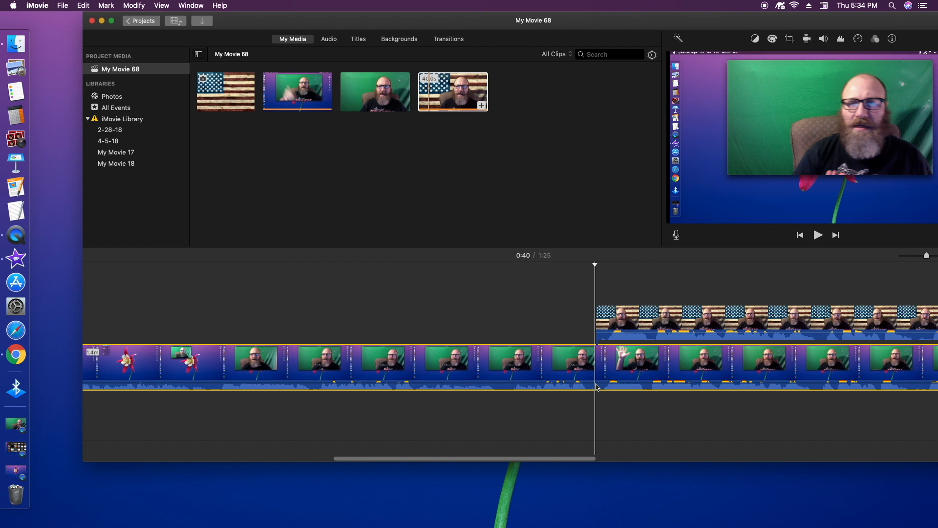
right_click(596, 388)
click(608, 433)
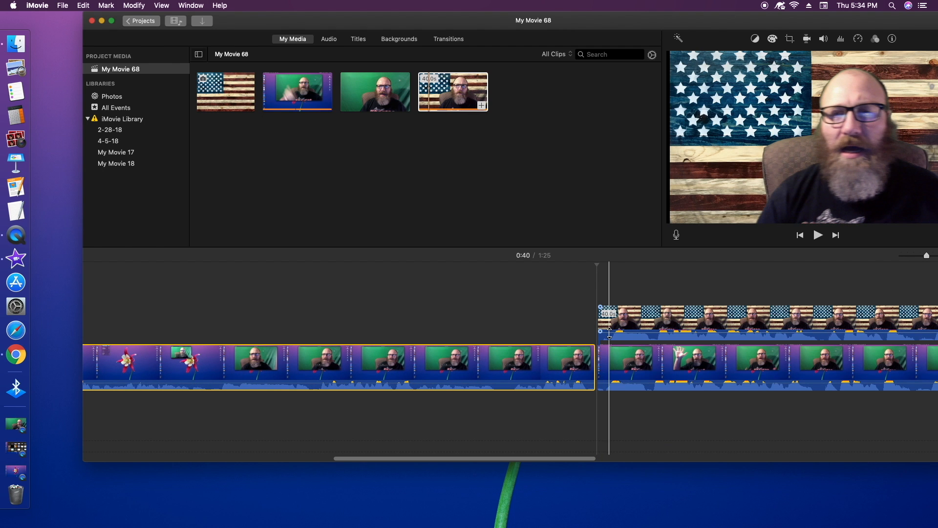
- Mute the flag-background overlay's audio and play the section with only the screen recording's sound
drag(609, 334, 611, 345)
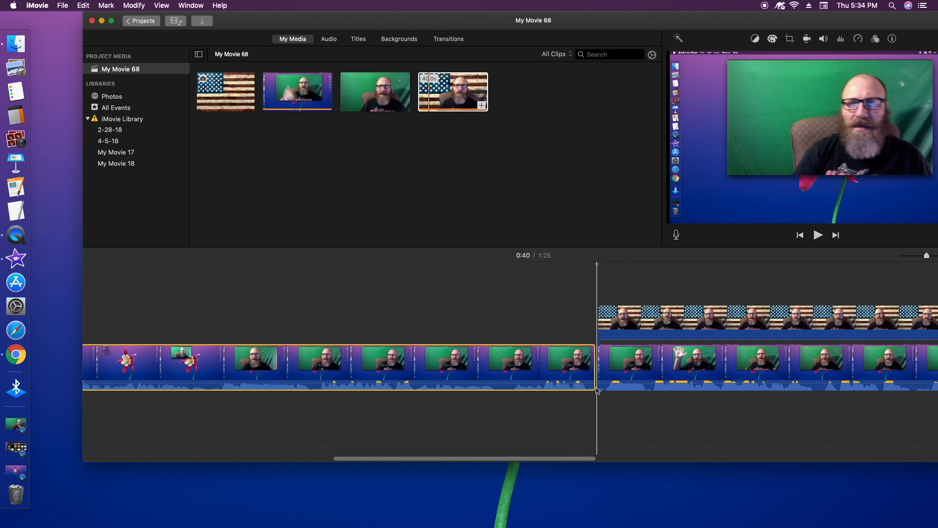
key(space)
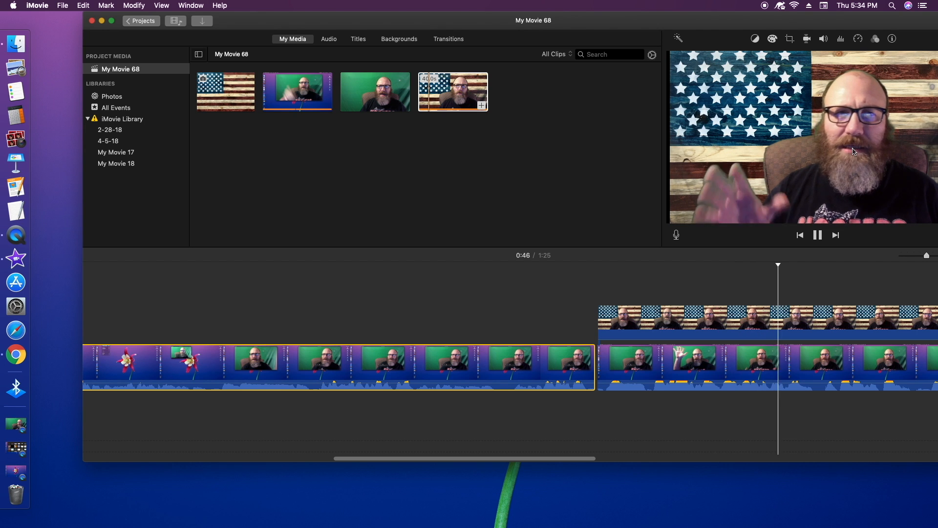
key(space)
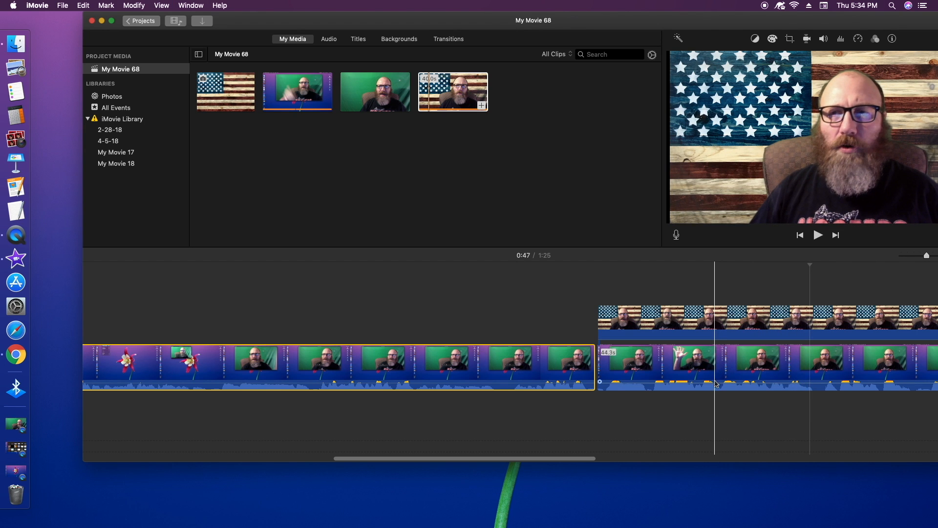
- Play the section with only the overlay's audio on and the recording muted, and restore the recording segment's audio
drag(715, 382, 713, 401)
drag(702, 337, 702, 330)
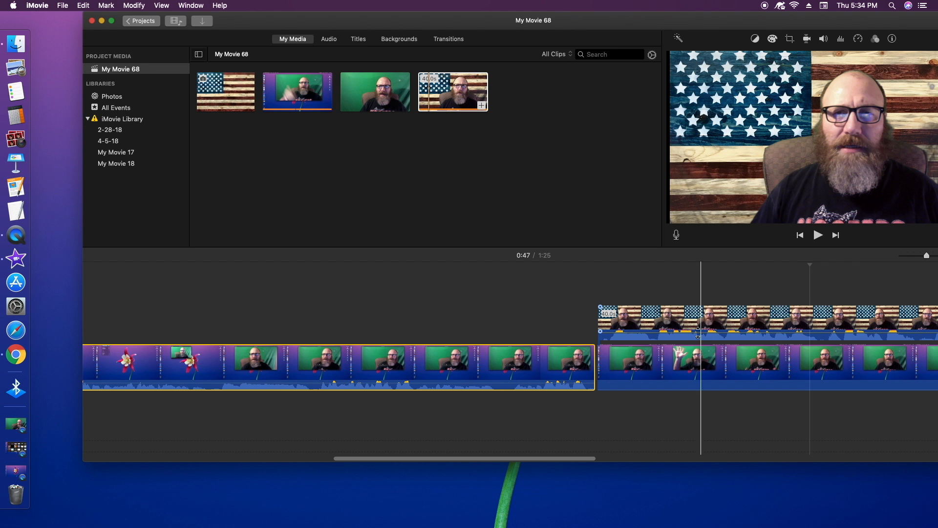
key(space)
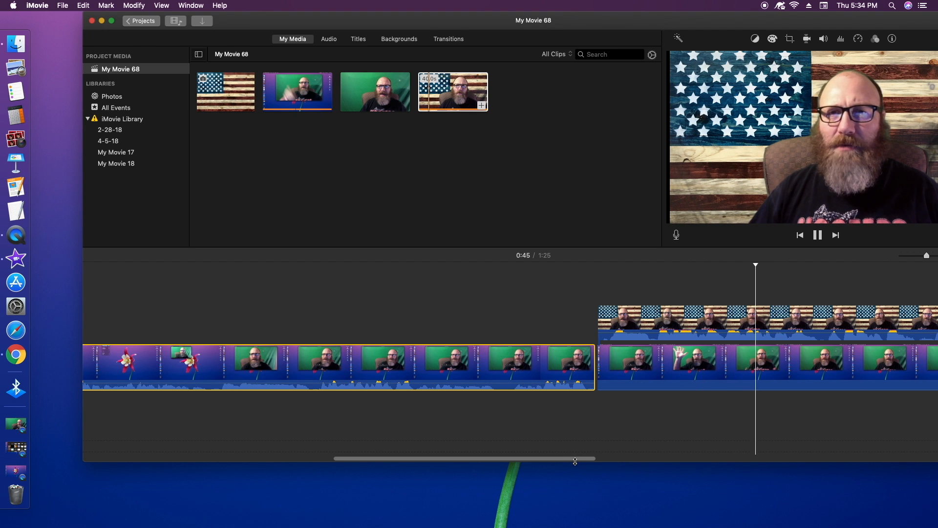
scroll(582, 457, right, 5)
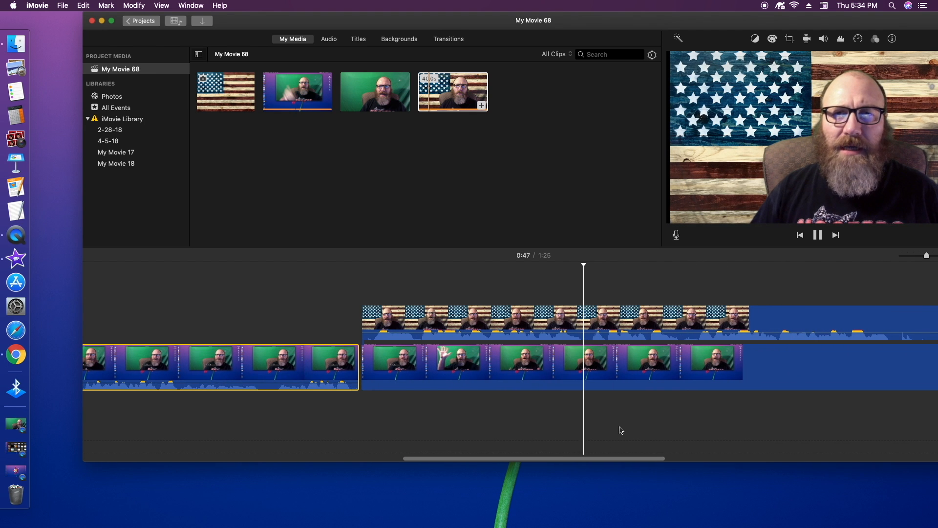
key(space)
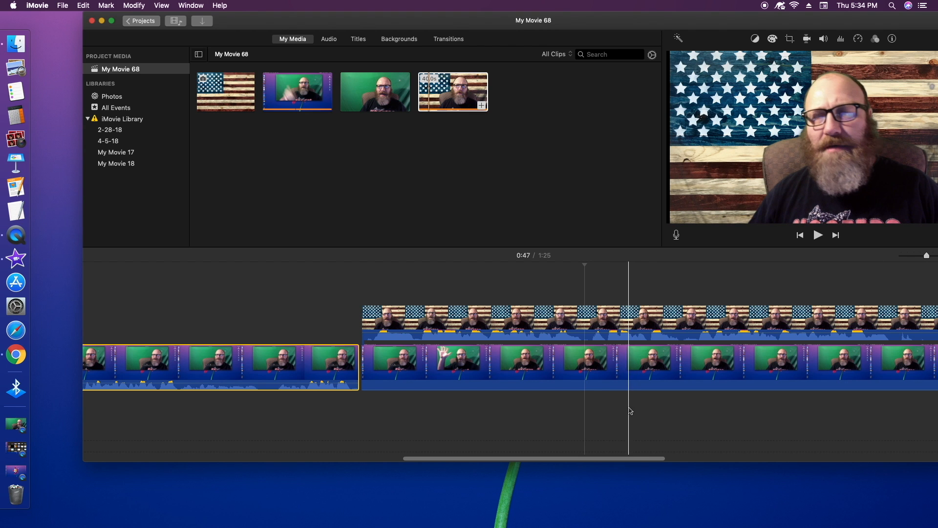
drag(635, 389, 636, 380)
- Play on to 0:57 and split both the flag-background overlay and the screen recording there
drag(644, 460, 747, 453)
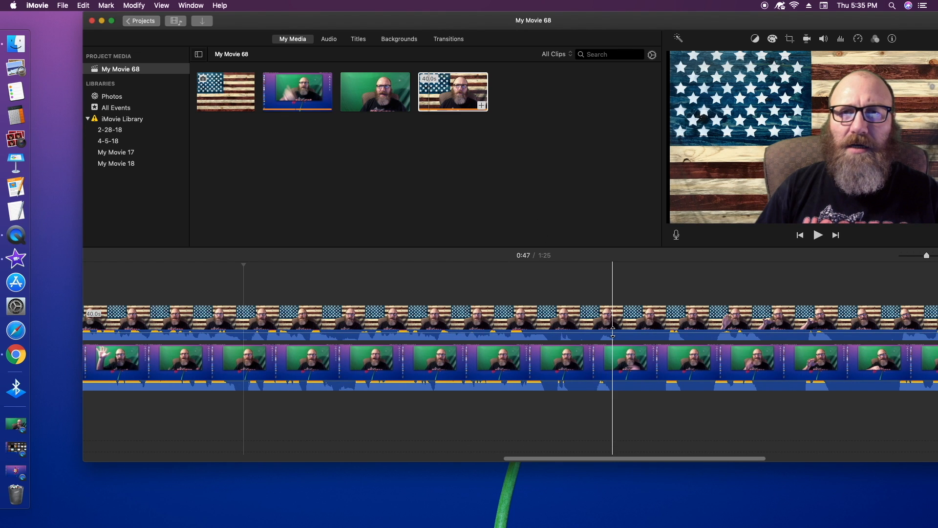
key(space)
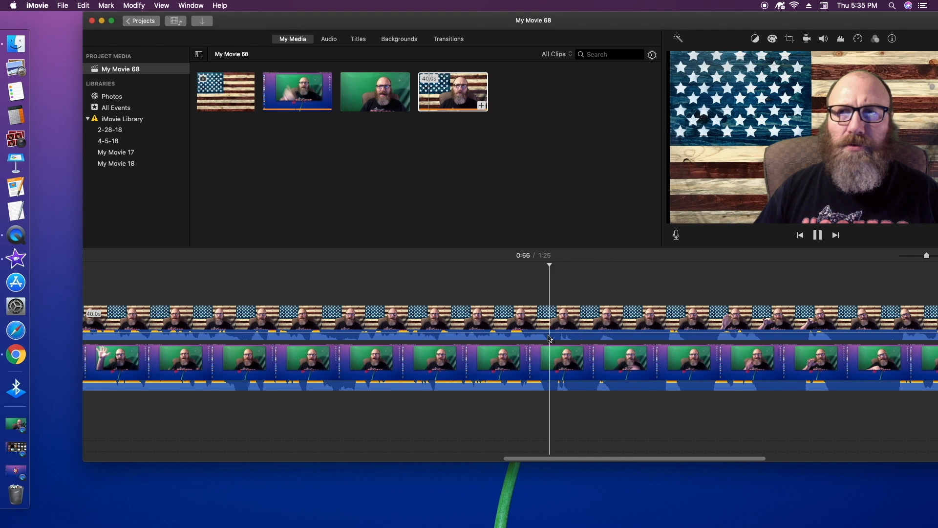
click(575, 331)
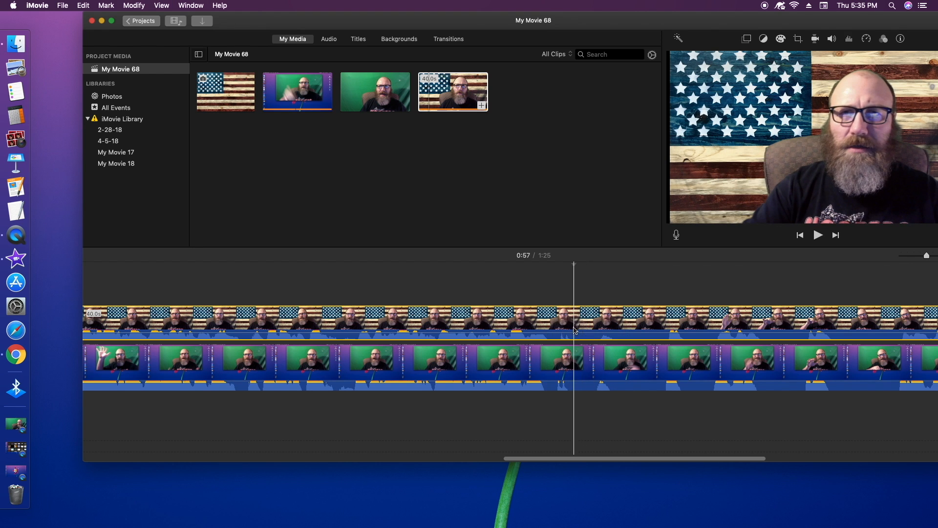
right_click(574, 331)
click(583, 381)
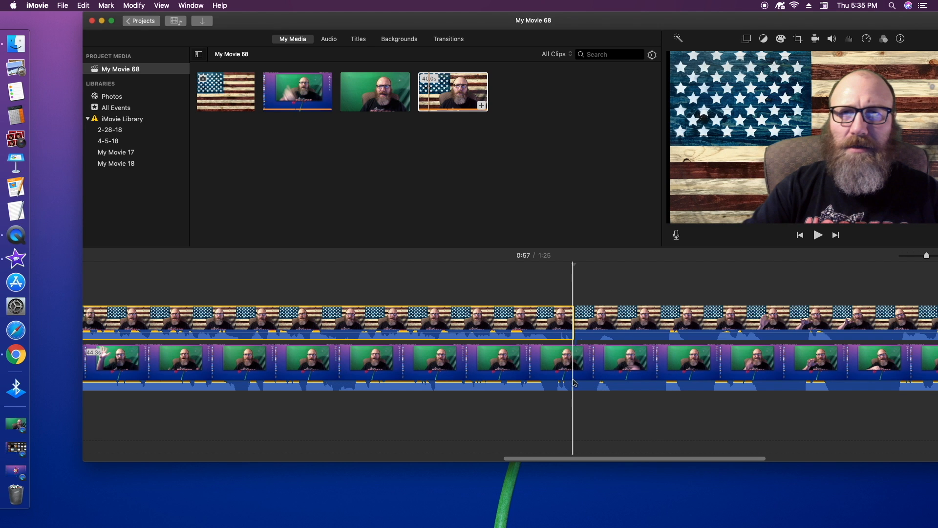
right_click(575, 375)
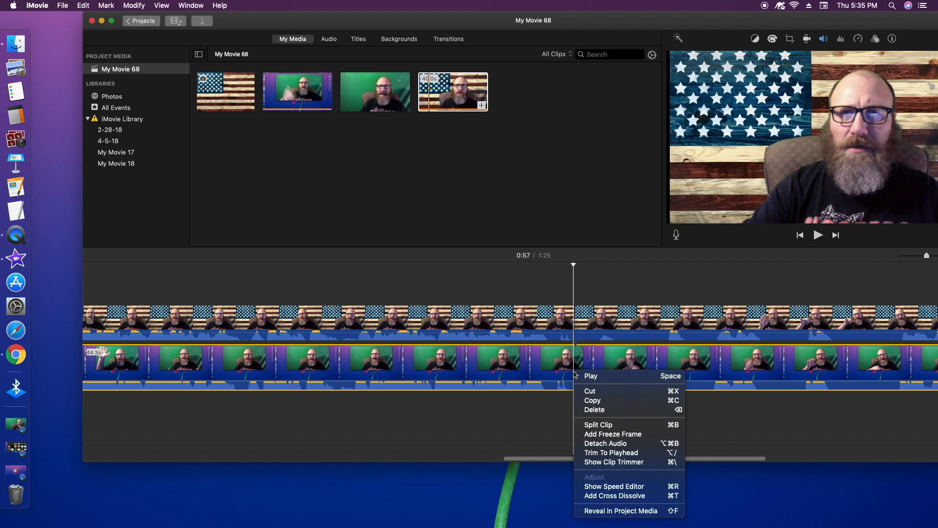
click(591, 424)
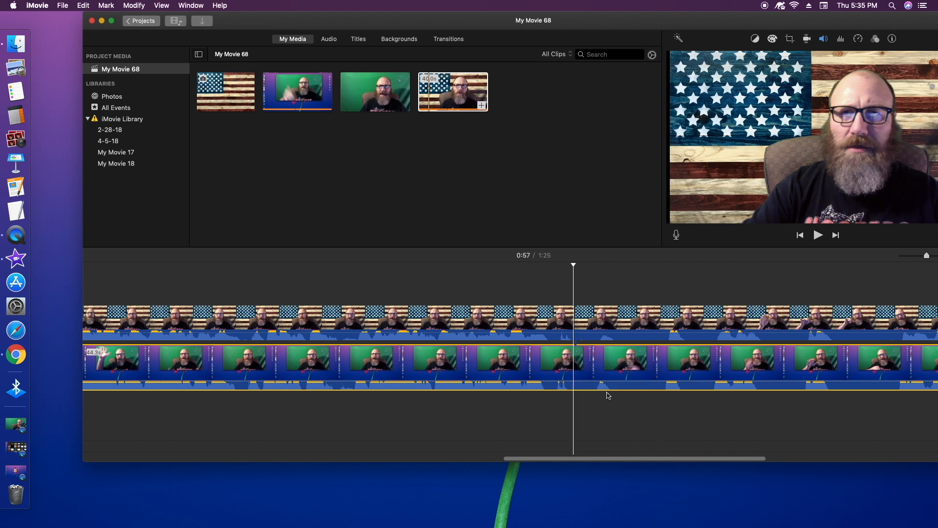
- Split both the flag-background overlay and the screen recording at 1:00
right_click(669, 326)
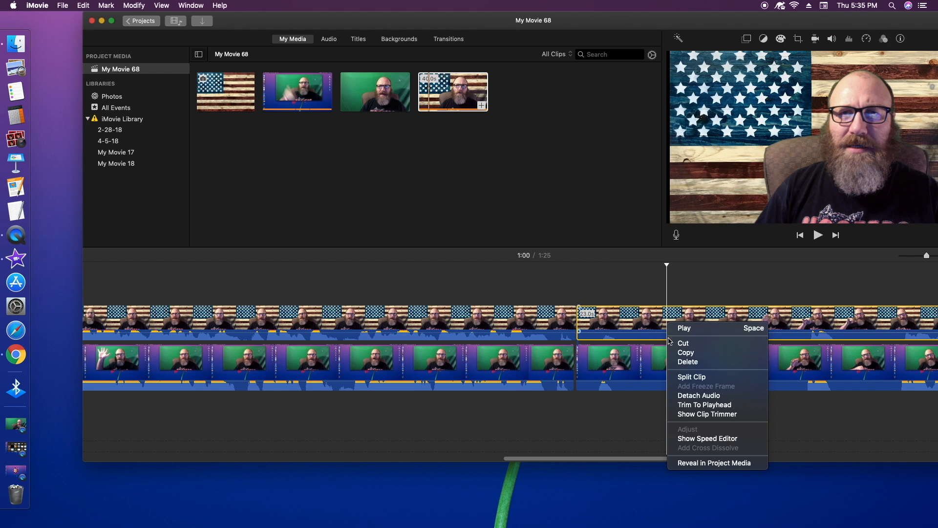
click(686, 376)
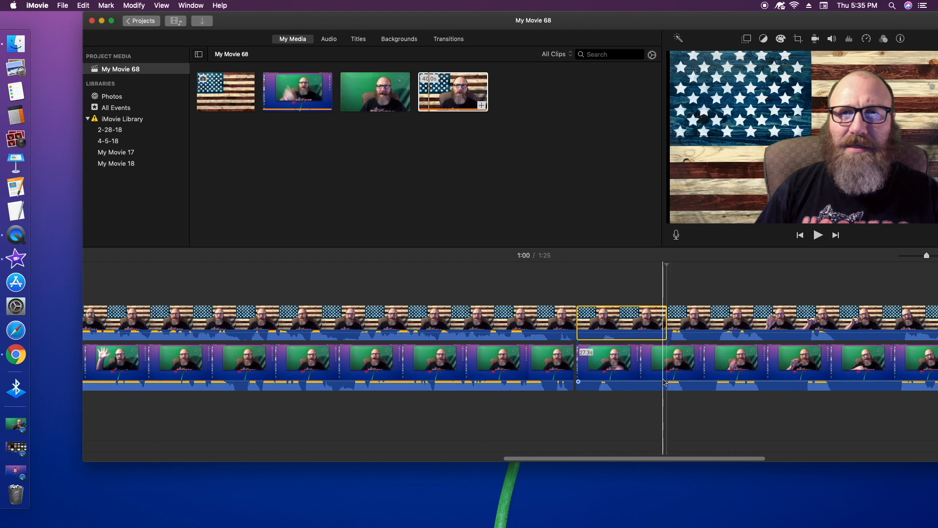
click(667, 380)
right_click(668, 380)
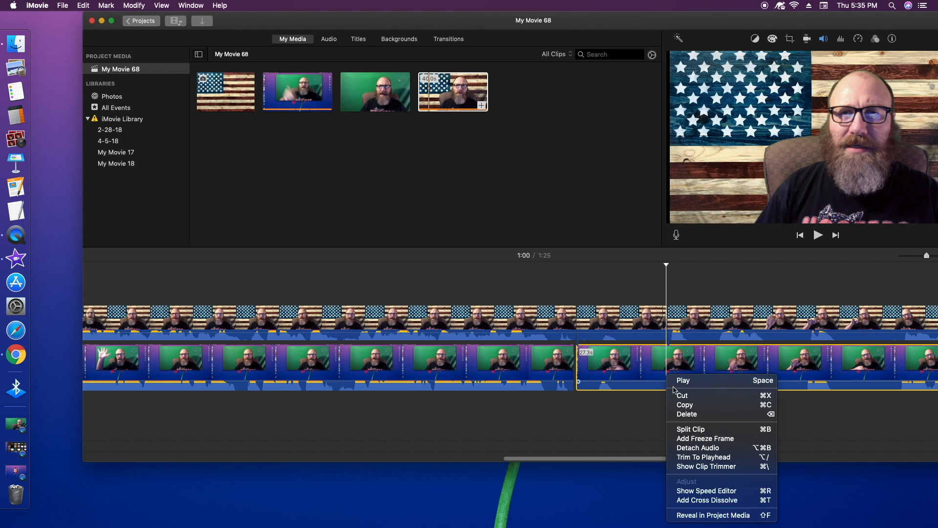
click(689, 430)
- Delete the 2.8-second section between the 0:57 and 1:00 splits
click(655, 322)
click(658, 362)
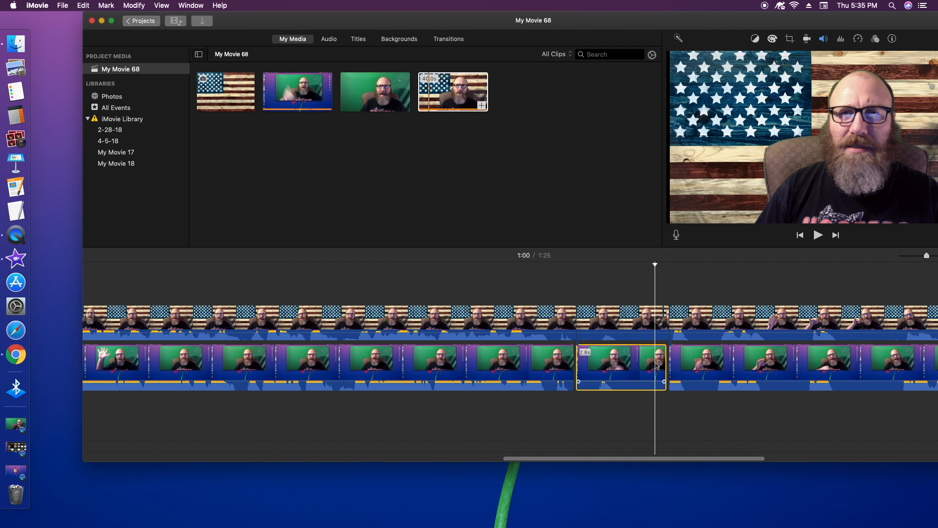
key(Delete)
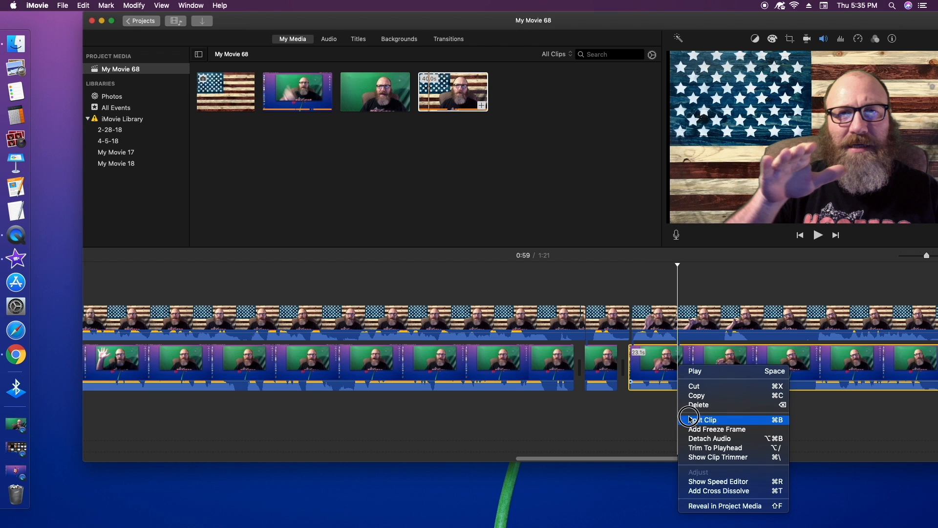
- Split the screen recording at 0:59 and the flag-background overlay at 1:01
click(691, 419)
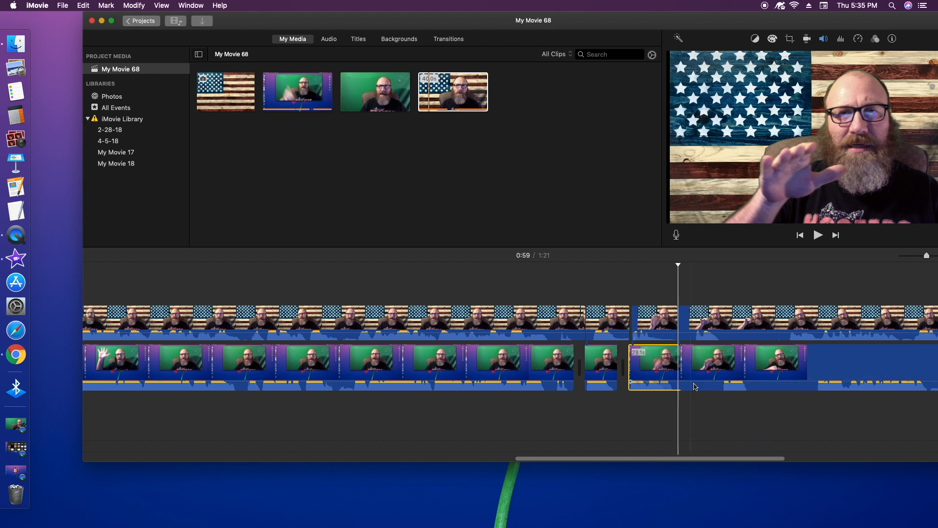
click(726, 323)
right_click(726, 323)
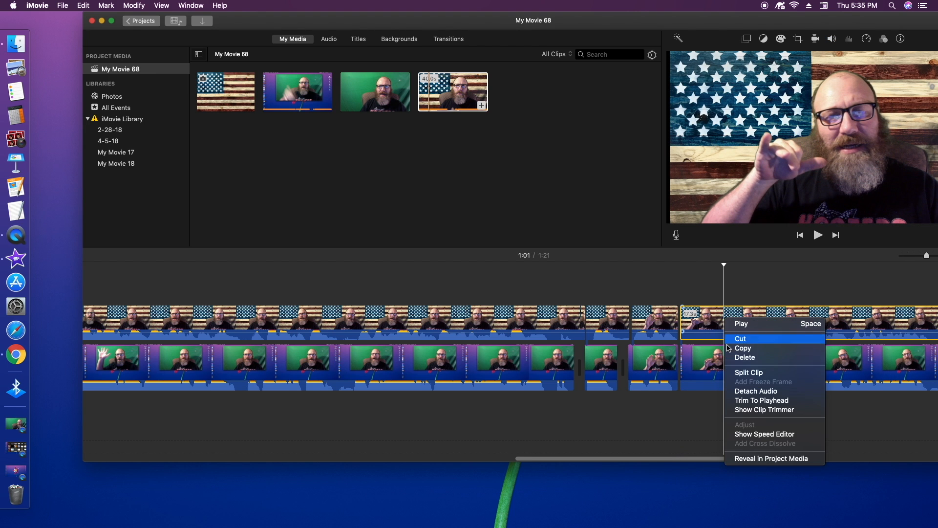
click(737, 373)
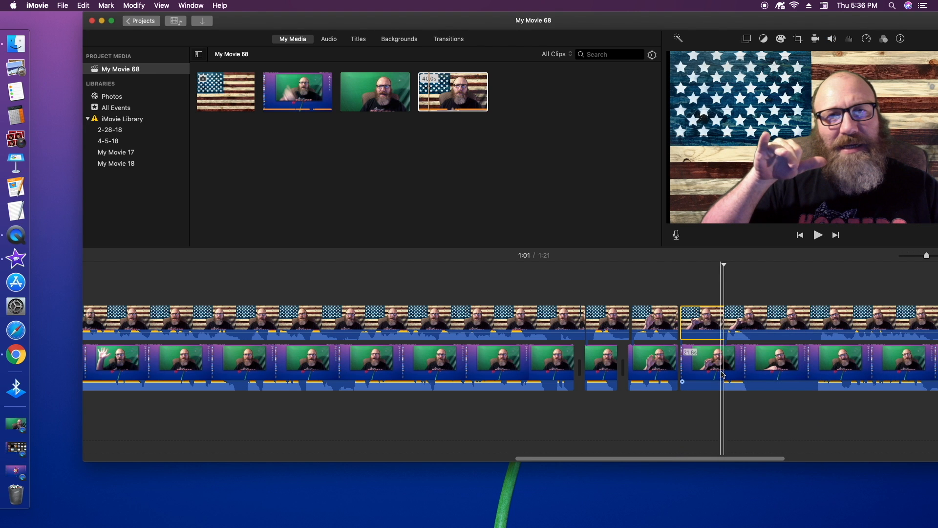
- Try splitting the screen recording at 1:01, and undo that split
click(724, 370)
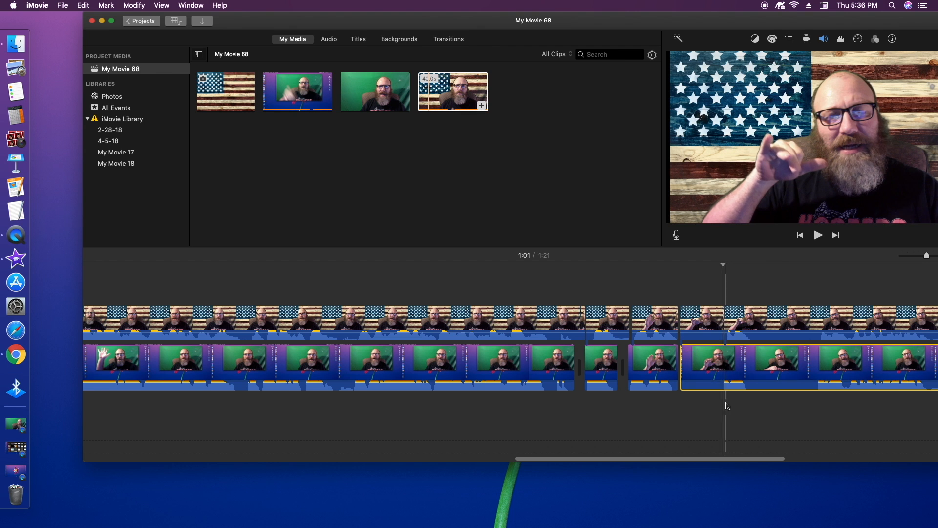
right_click(723, 371)
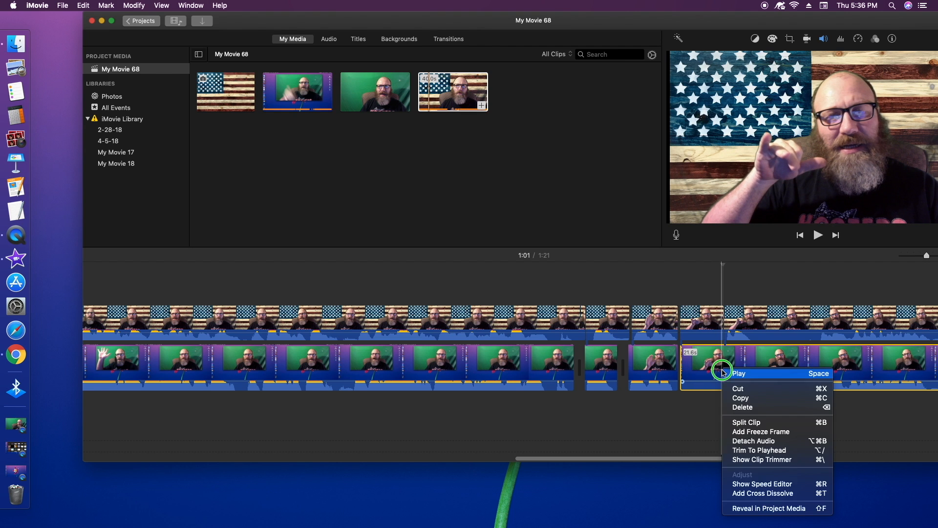
click(746, 420)
click(711, 367)
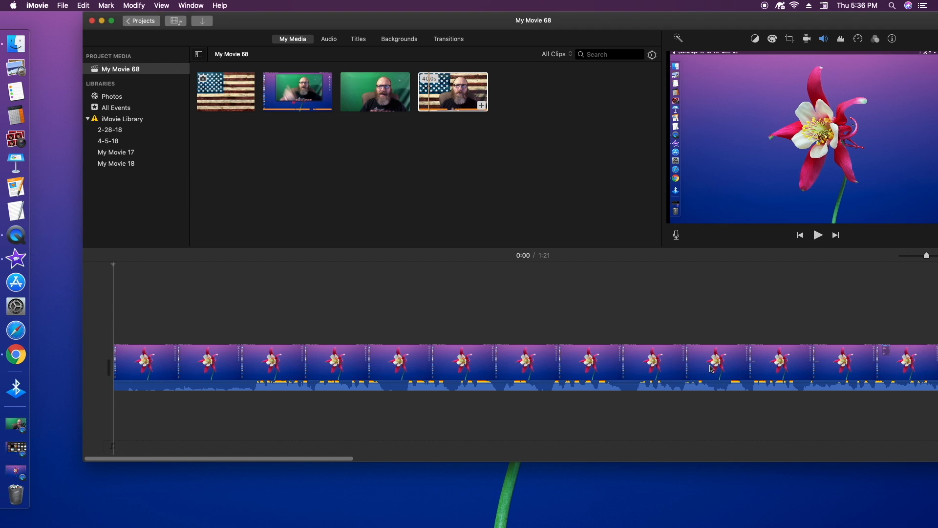
click(83, 5)
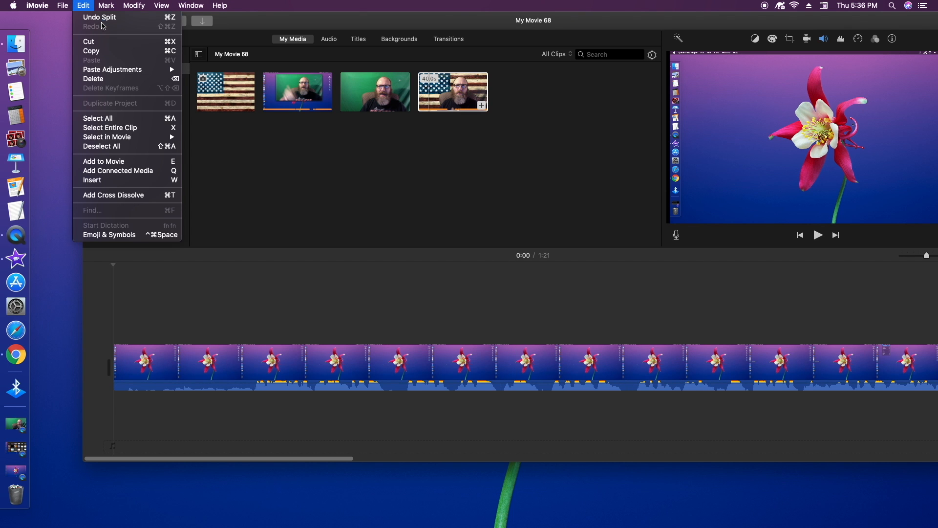
click(100, 17)
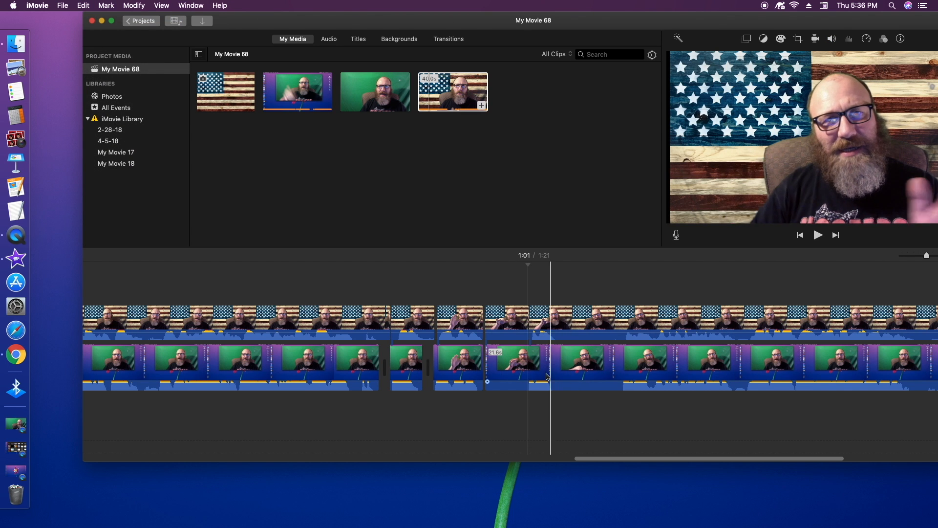
- Split the screen recording at 1:01 and delete the 1.3-second piece before the split
right_click(529, 367)
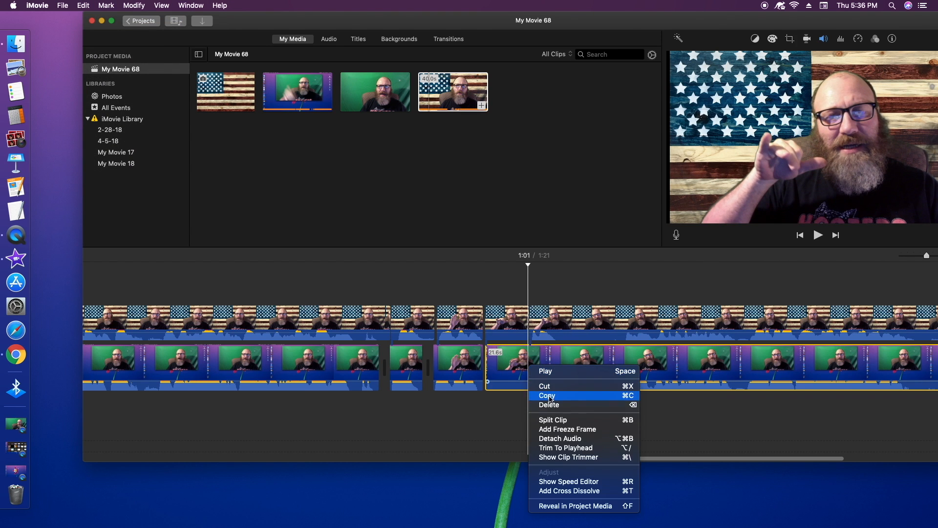
click(550, 419)
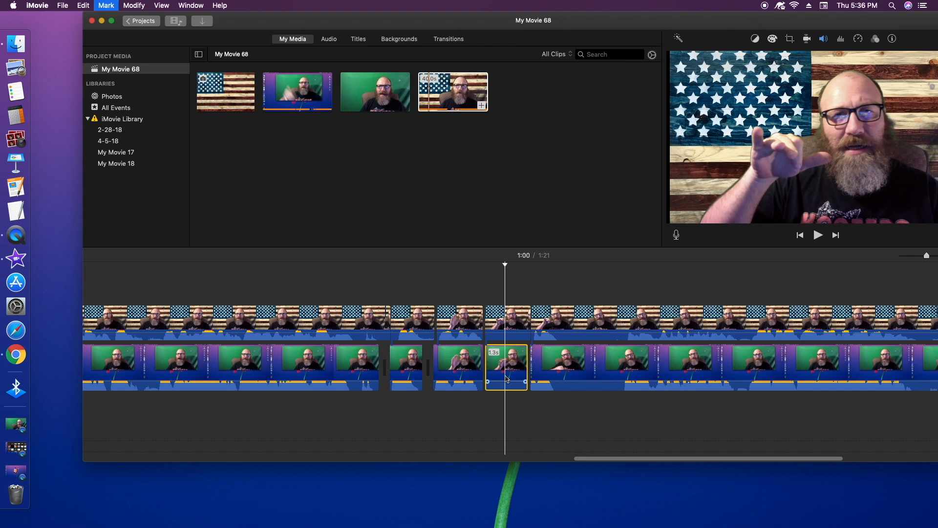
key(Delete)
- Split the overlay and the screen recording at 1:09 and delete the footage after that point
drag(622, 460, 719, 457)
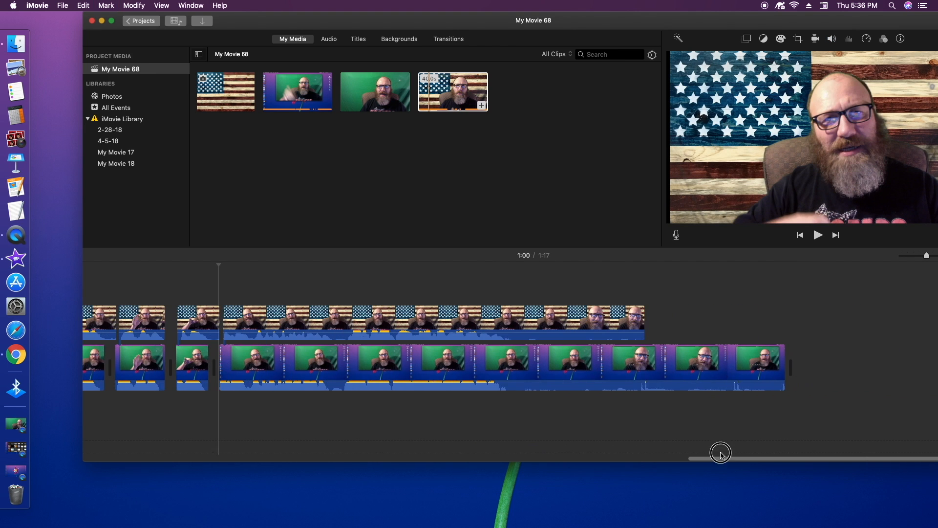
right_click(510, 329)
click(524, 379)
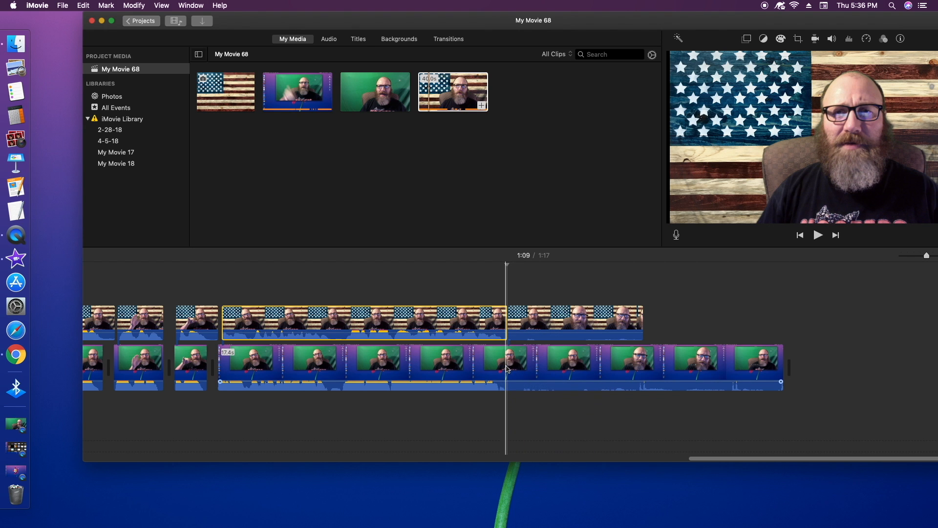
right_click(508, 366)
click(524, 419)
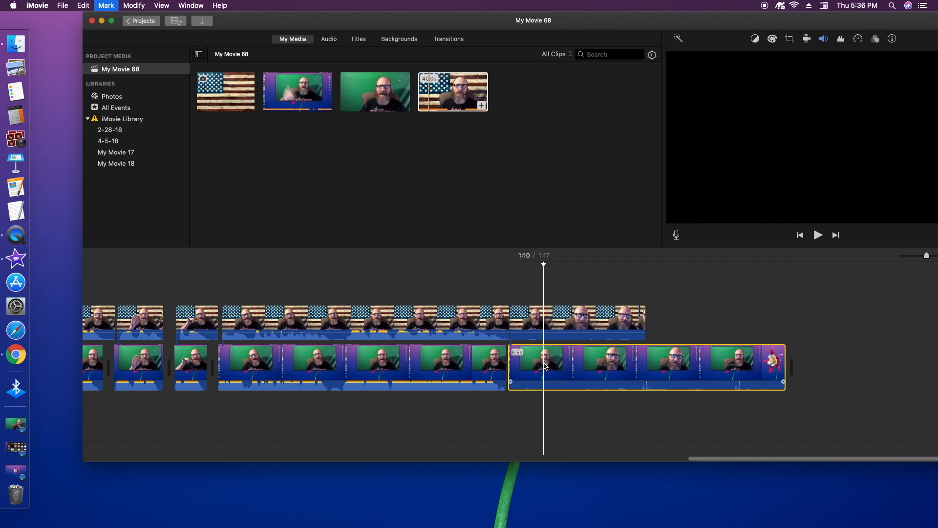
key(Delete)
- Mute the audio of the last three screen recording segments under the overlay
drag(504, 363, 488, 402)
drag(199, 381, 198, 384)
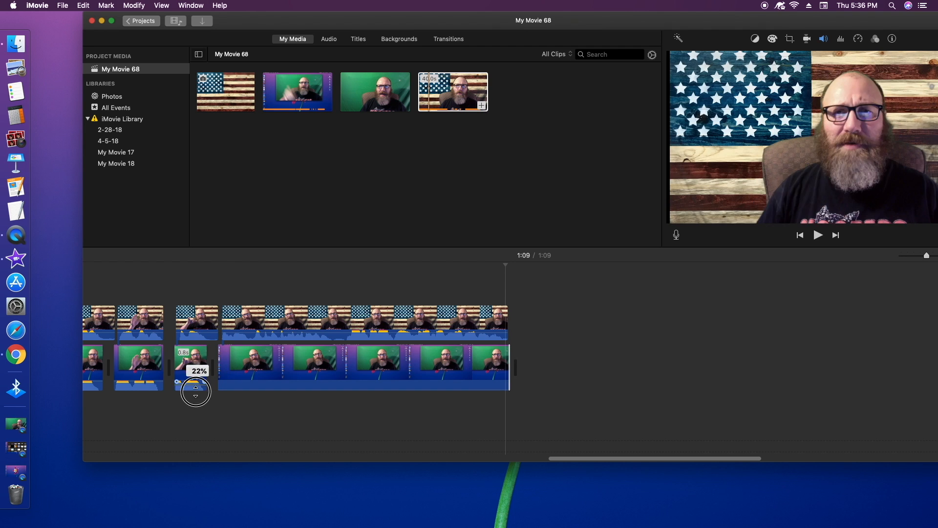
click(143, 381)
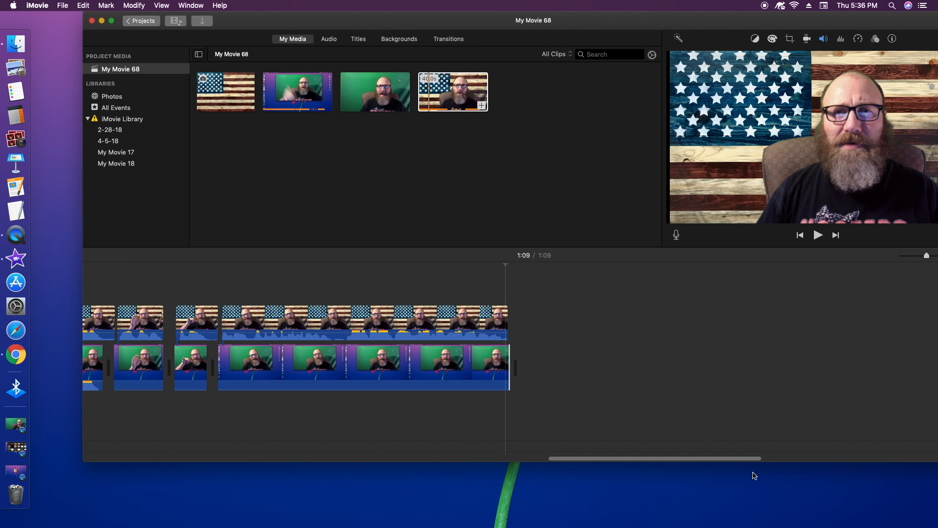
- Set all five flag-background overlay clips above the screen recording to Picture in Picture
drag(719, 463, 562, 463)
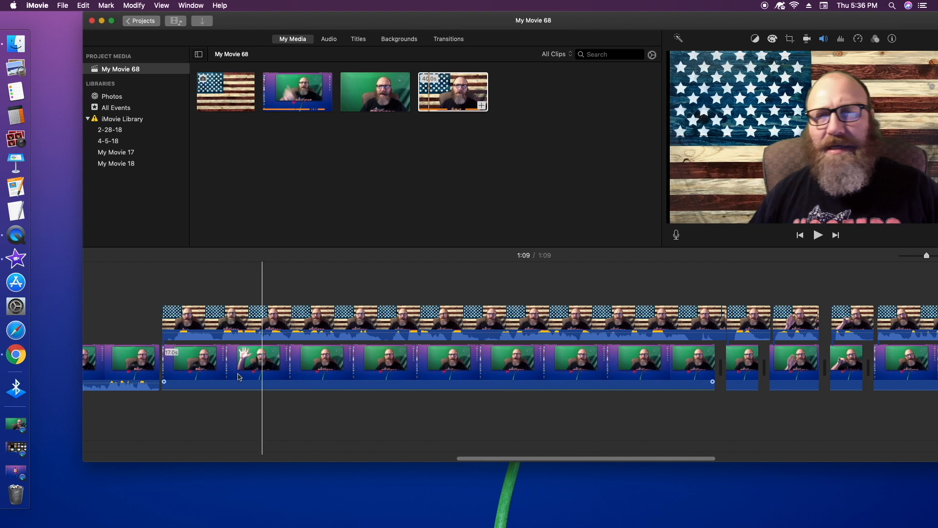
click(256, 320)
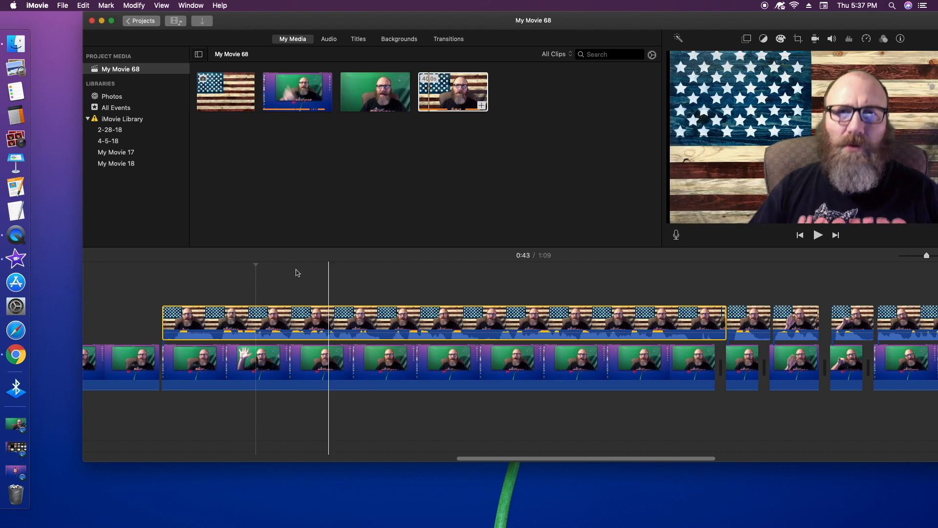
drag(148, 291, 933, 331)
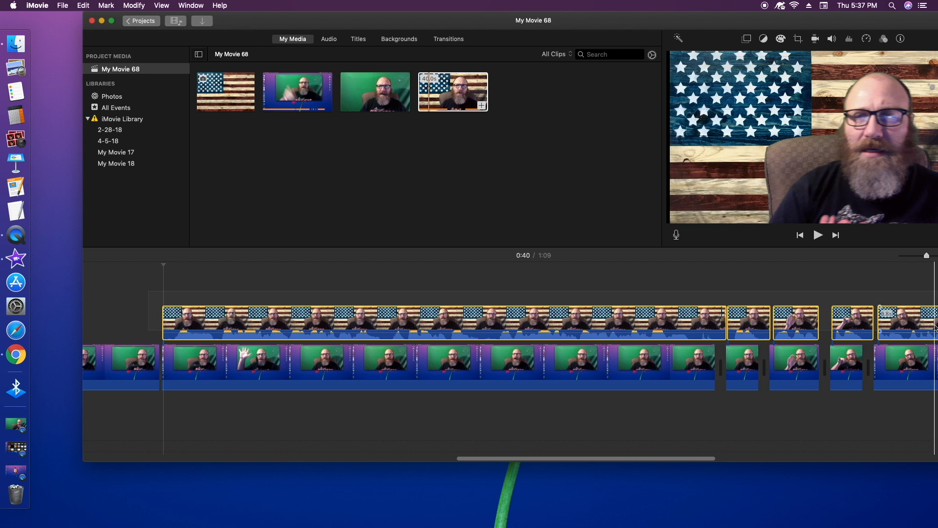
drag(925, 256, 901, 256)
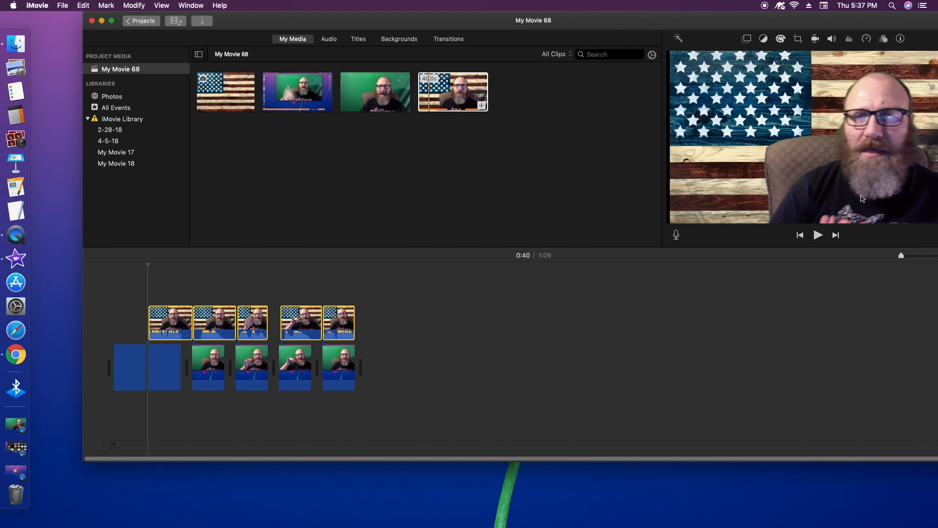
click(112, 22)
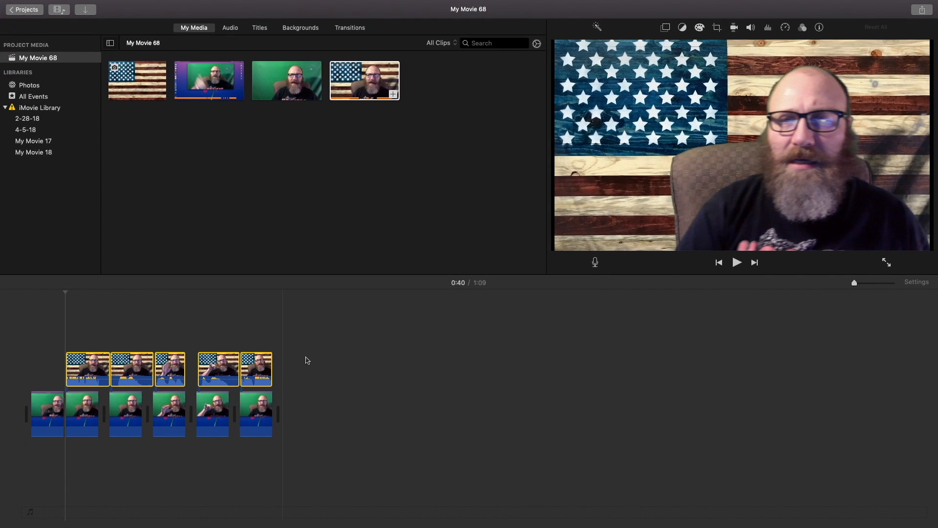
click(149, 310)
drag(64, 329, 294, 376)
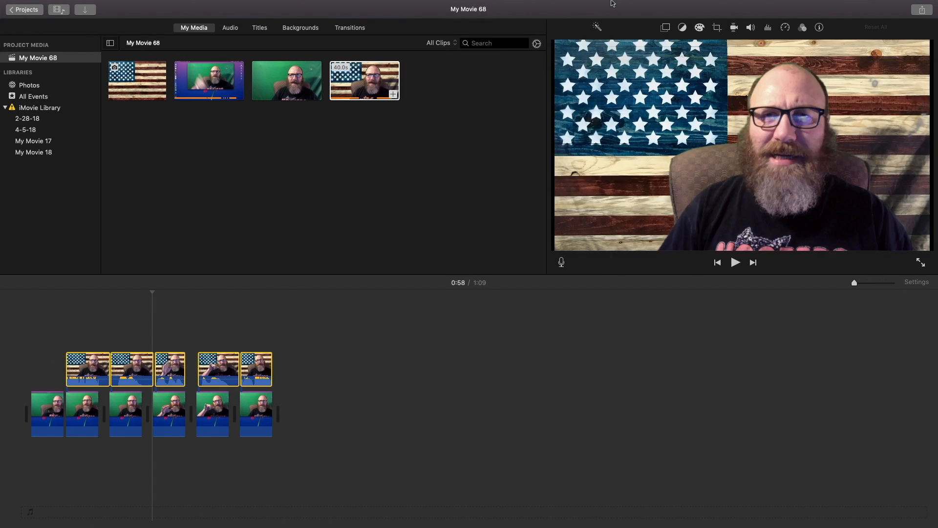
click(666, 28)
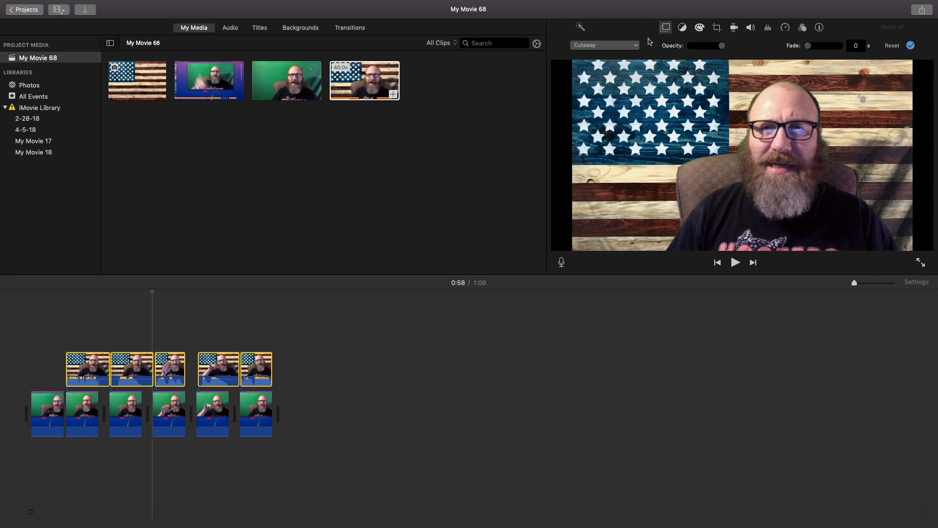
click(634, 45)
click(608, 72)
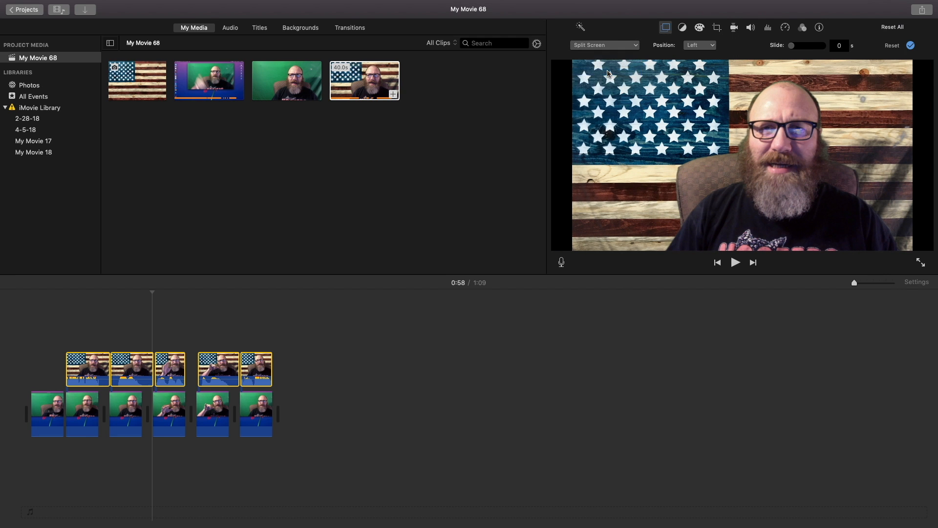
click(627, 48)
click(612, 80)
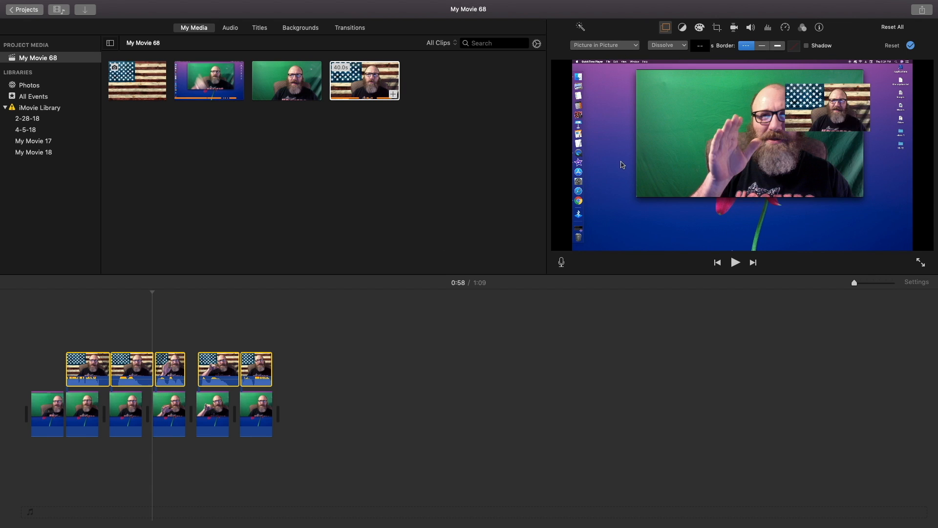
- Move the picture-in-picture frame of each of the five overlay clips to the lower-right corner of the video image
click(85, 366)
drag(700, 218, 884, 229)
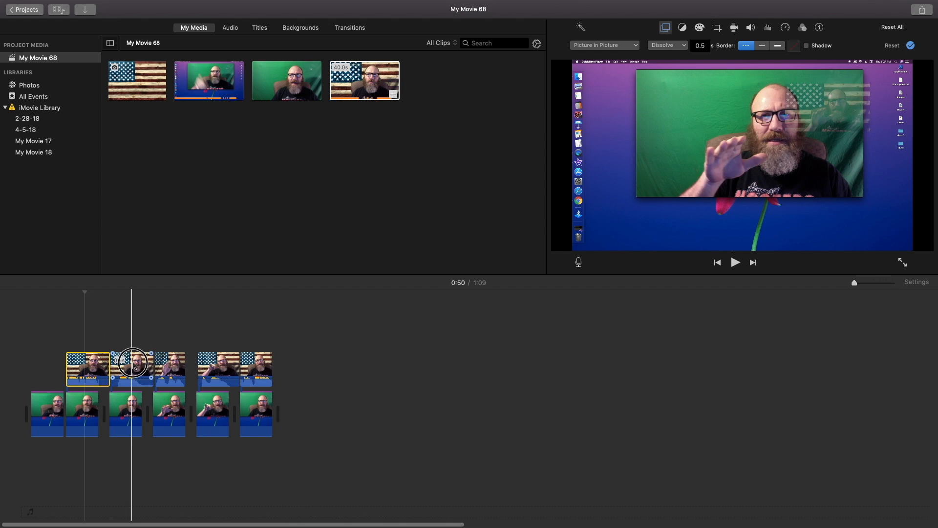
click(131, 369)
drag(823, 117, 848, 215)
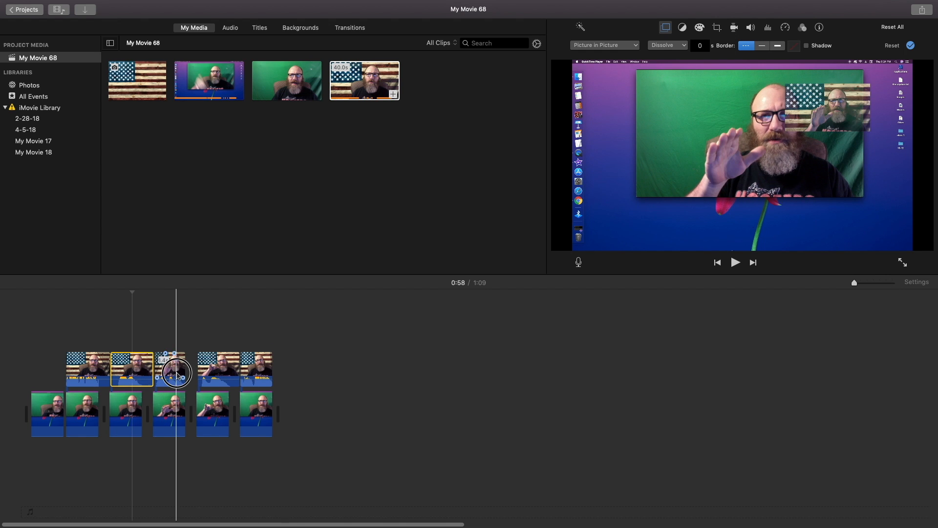
click(176, 369)
drag(849, 133, 871, 228)
click(213, 369)
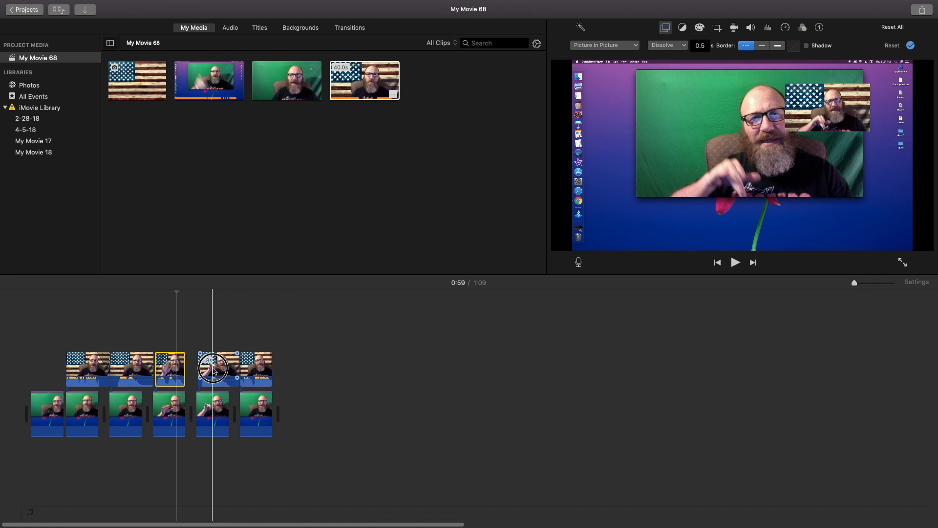
drag(864, 188, 863, 245)
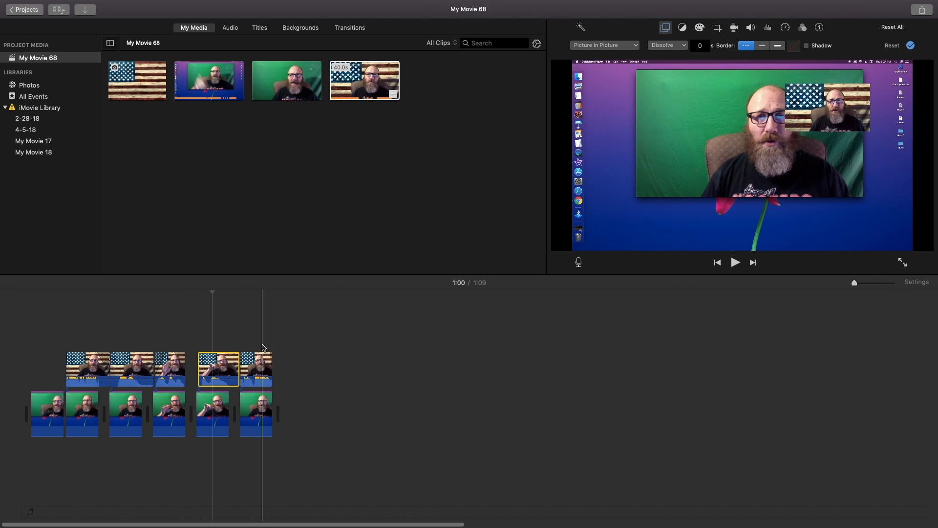
click(256, 369)
drag(801, 114, 823, 222)
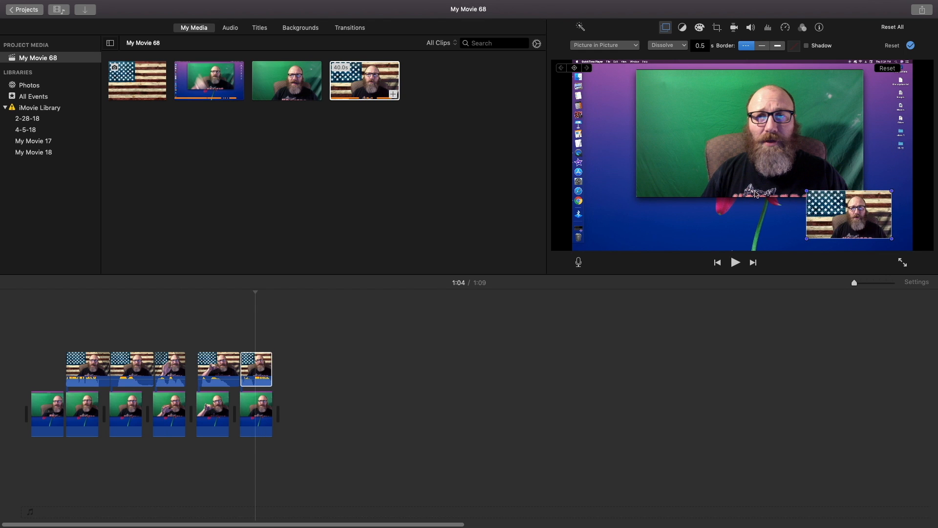
- Shrink the last overlay's picture-in-picture frame slightly and give it the thickest border in dark green
mouse_move(807, 191)
mouse_down()
mouse_move(735, 165)
mouse_move(808, 192)
mouse_up()
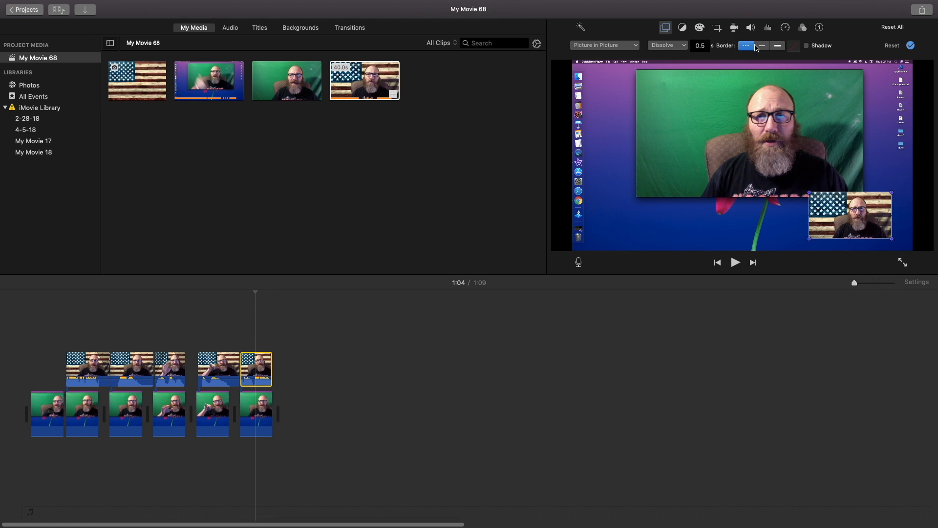
click(762, 46)
click(777, 46)
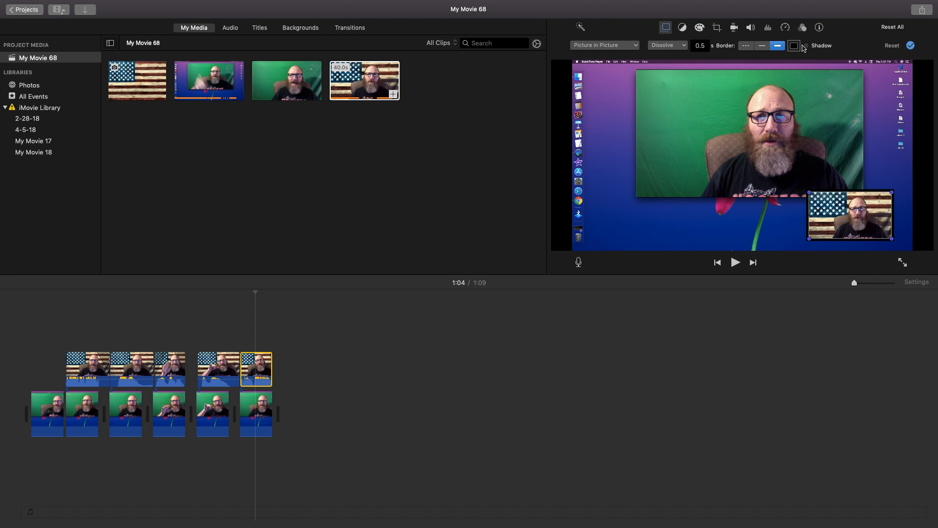
click(795, 46)
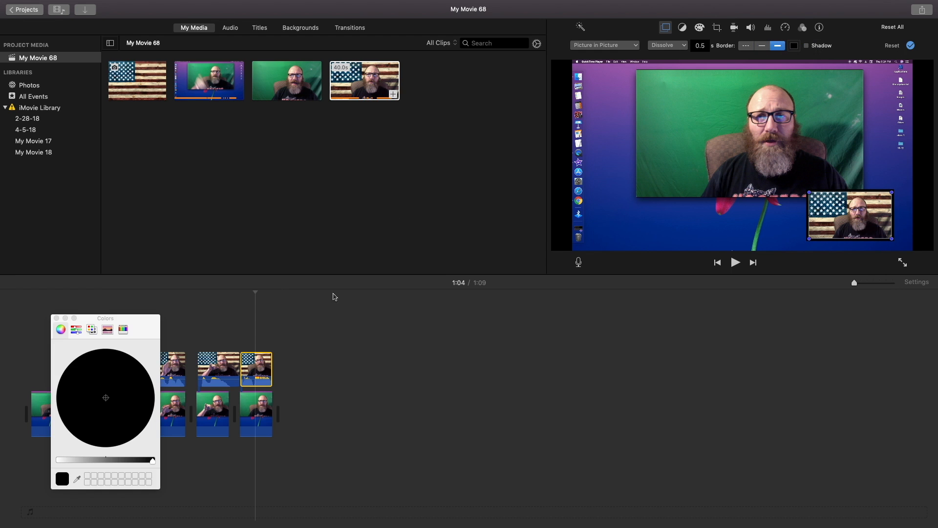
click(114, 460)
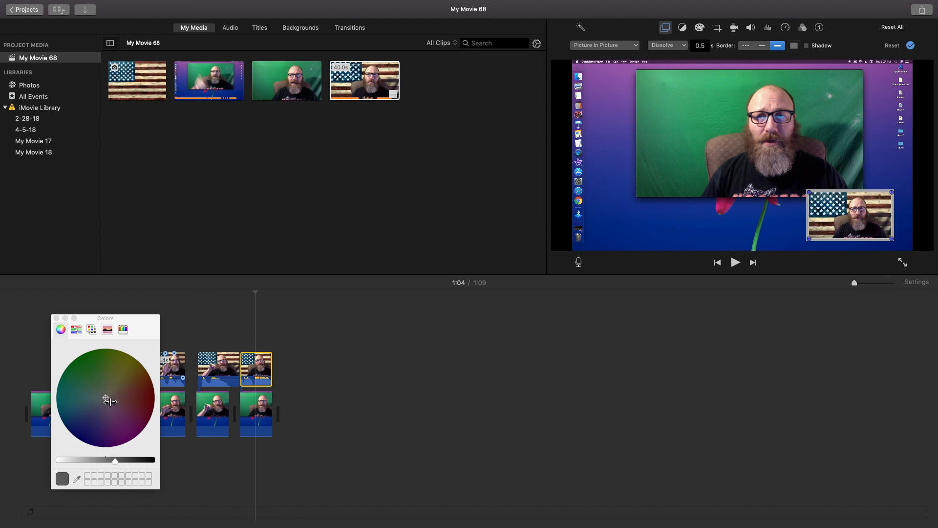
click(88, 362)
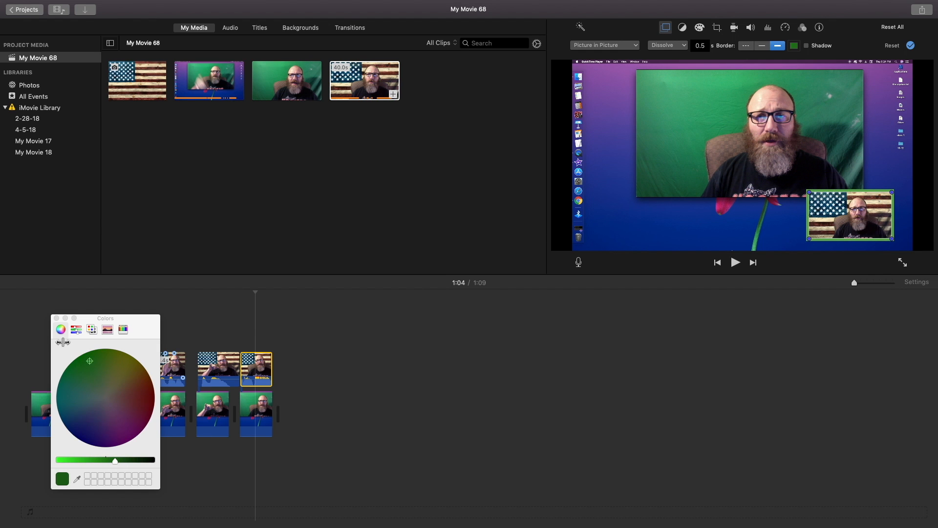
click(56, 318)
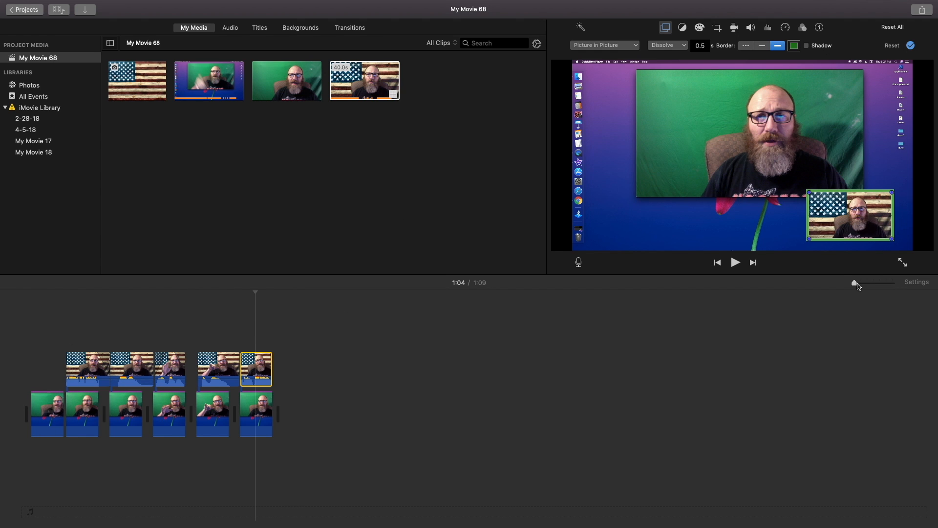
- Line up the separate overlay clips with the screen recording segments beneath them on the timeline
click(860, 284)
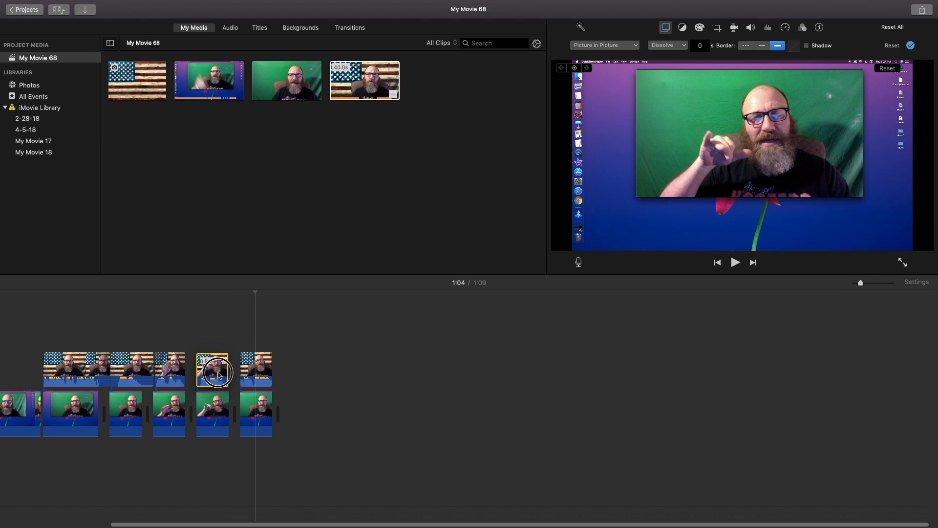
click(248, 369)
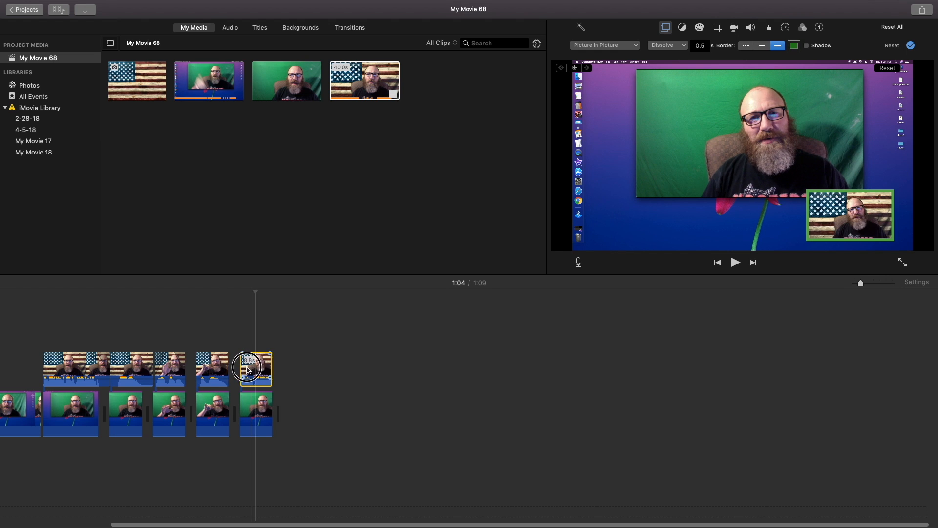
click(171, 370)
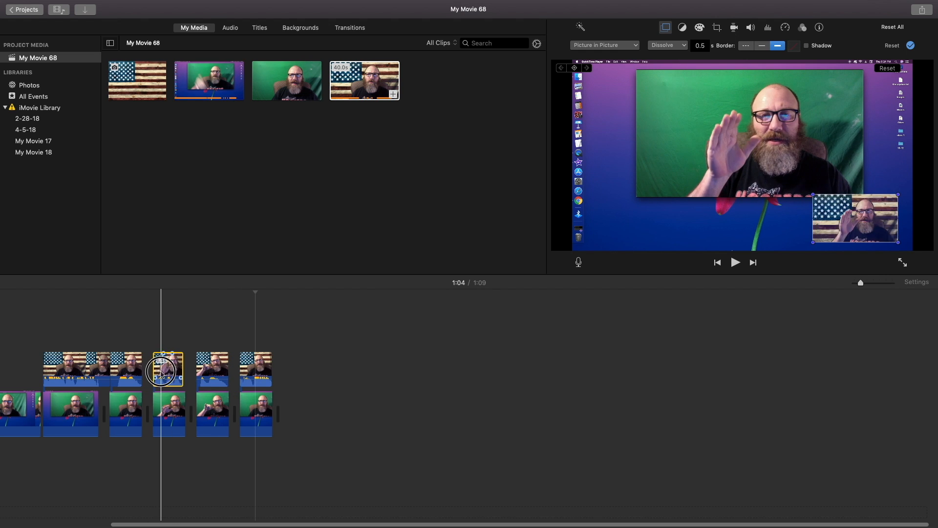
click(133, 373)
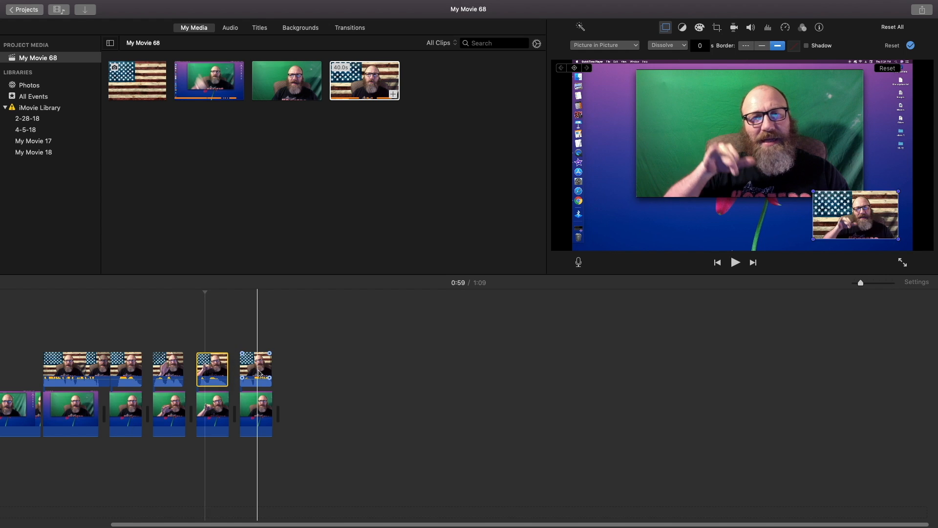
click(256, 369)
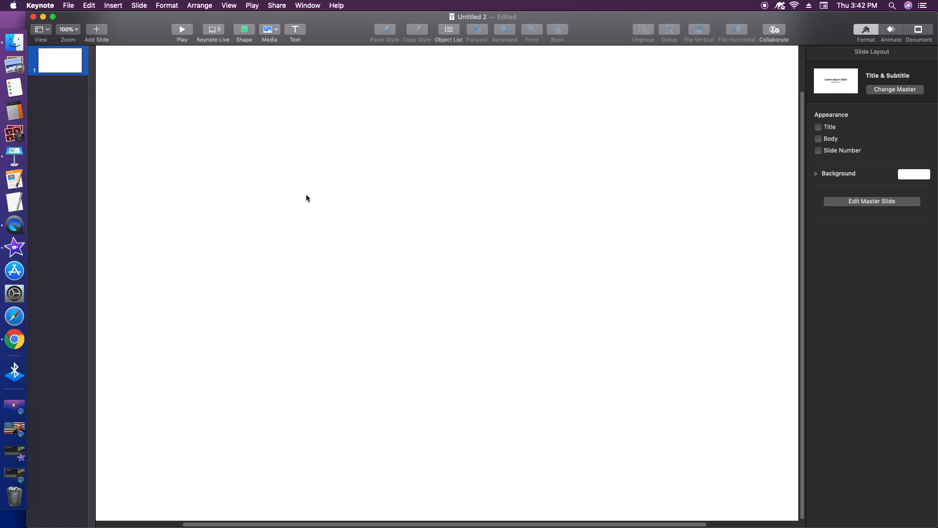
- Switch to Keynote and insert a basic circle shape on the blank slide
click(273, 33)
click(228, 52)
click(245, 30)
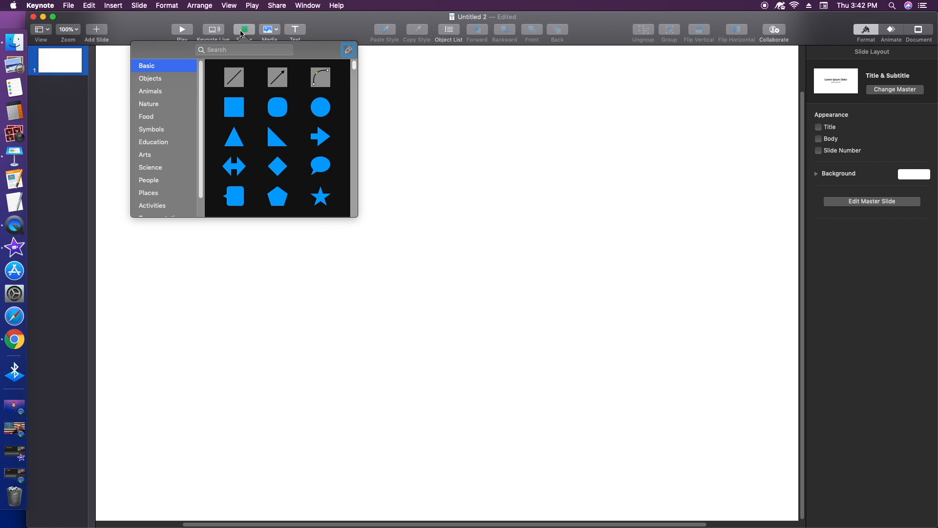
click(320, 110)
- Stretch the circle into a tall oval and place it near the upper middle of the slide
drag(446, 309, 445, 409)
drag(447, 261, 443, 213)
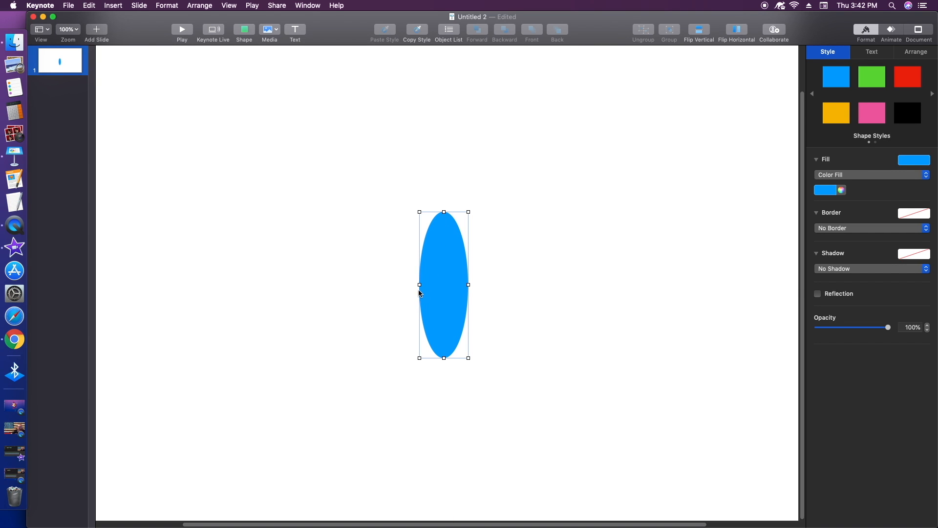
drag(419, 286, 381, 284)
drag(458, 279, 502, 245)
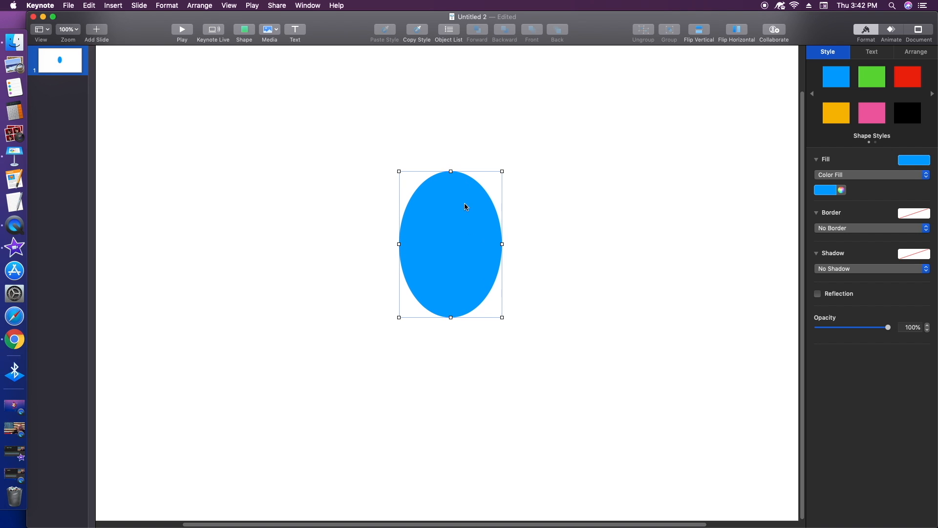
drag(449, 172, 451, 156)
drag(400, 236, 399, 236)
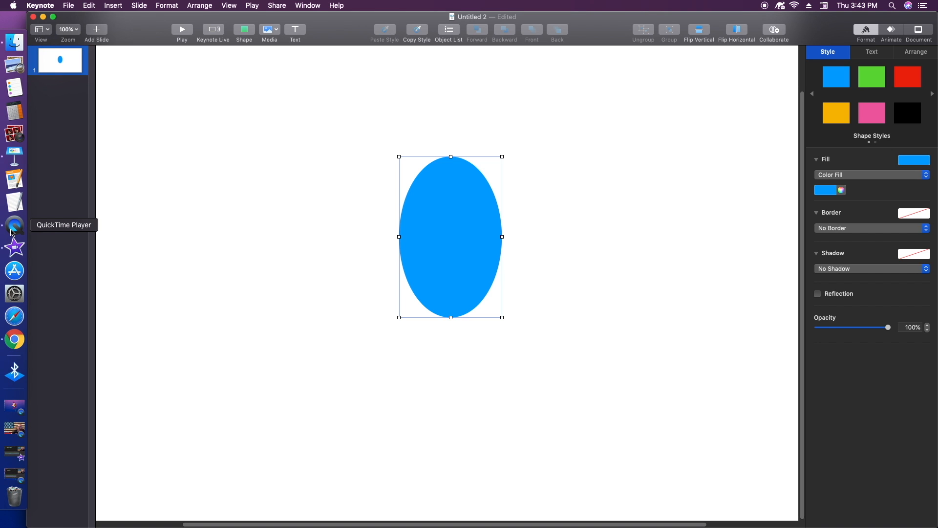
- Bring the face cutout picture from Finder onto the oval, enlarge the oval slightly and centre the face in it
click(19, 46)
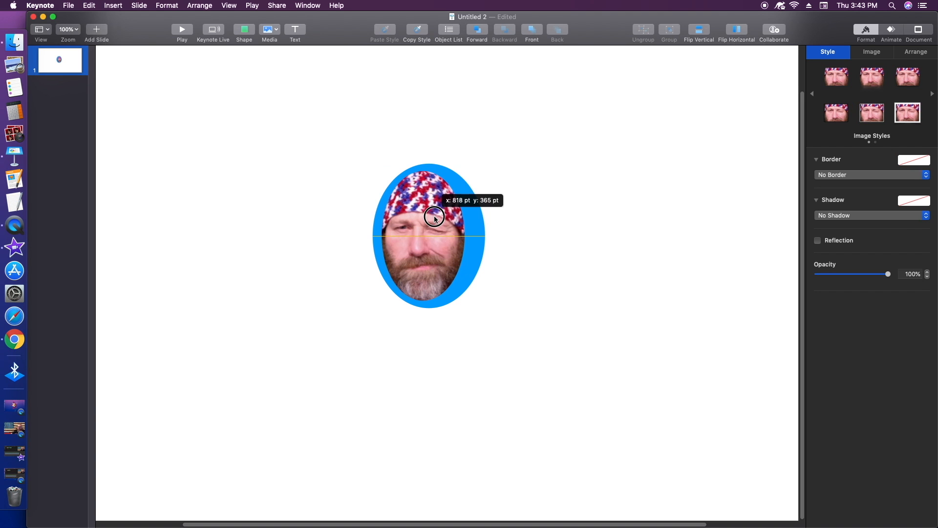
drag(429, 207, 432, 203)
click(457, 181)
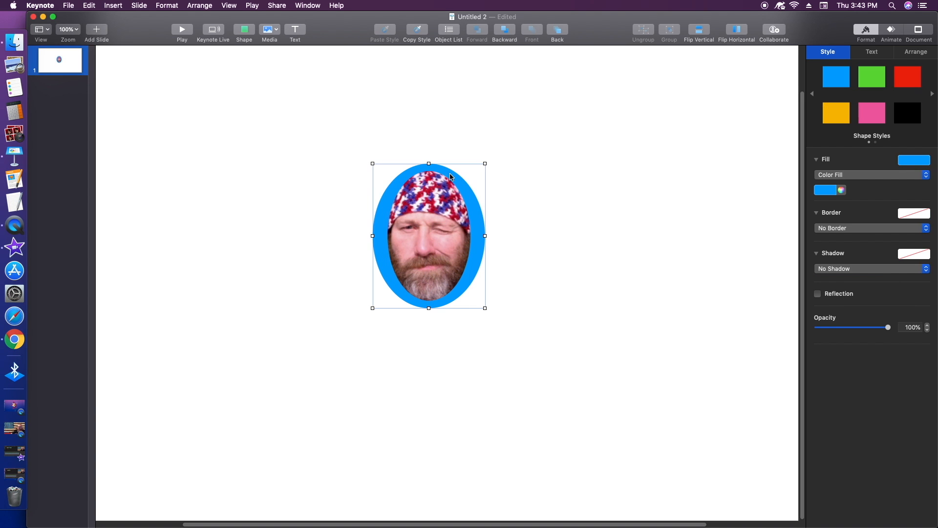
drag(429, 163, 429, 162)
drag(429, 162, 429, 159)
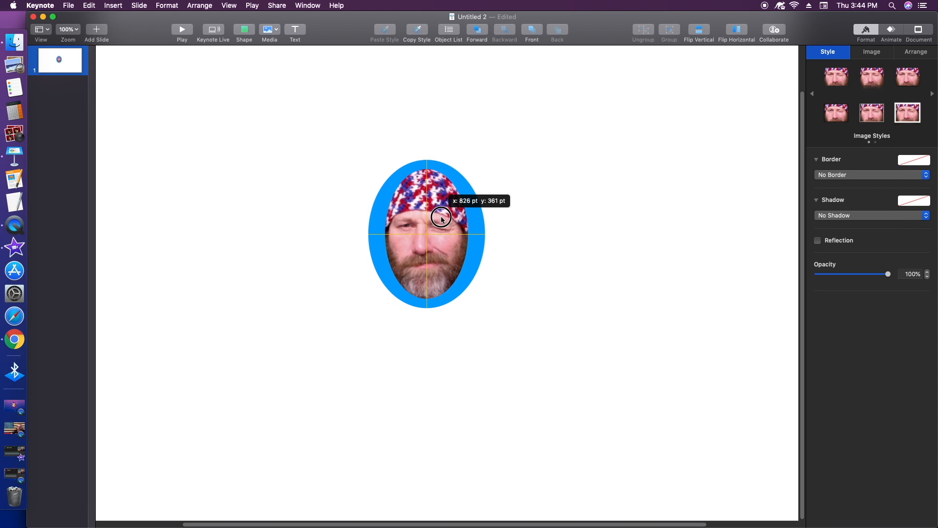
drag(445, 217, 446, 217)
- Narrow the oval evenly on both sides of the face and fill it with black
click(481, 225)
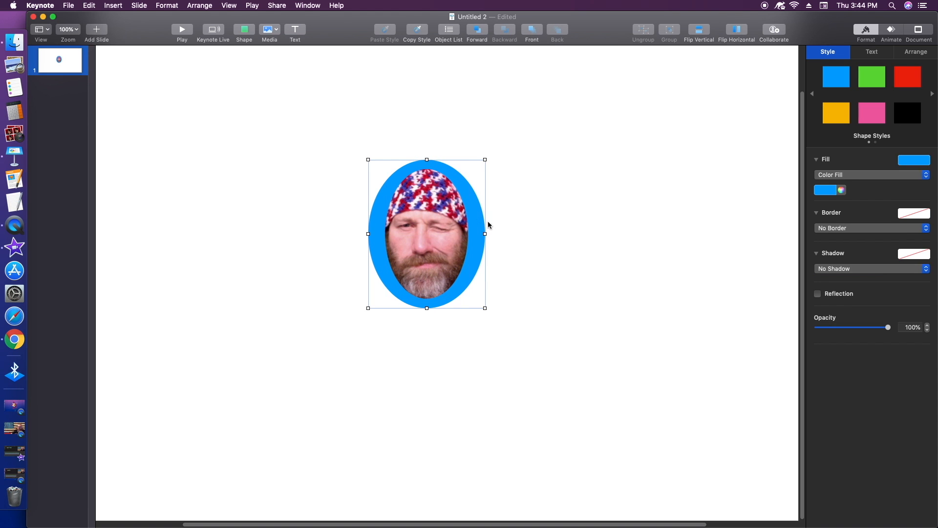
drag(485, 234, 481, 235)
drag(368, 234, 373, 234)
click(455, 220)
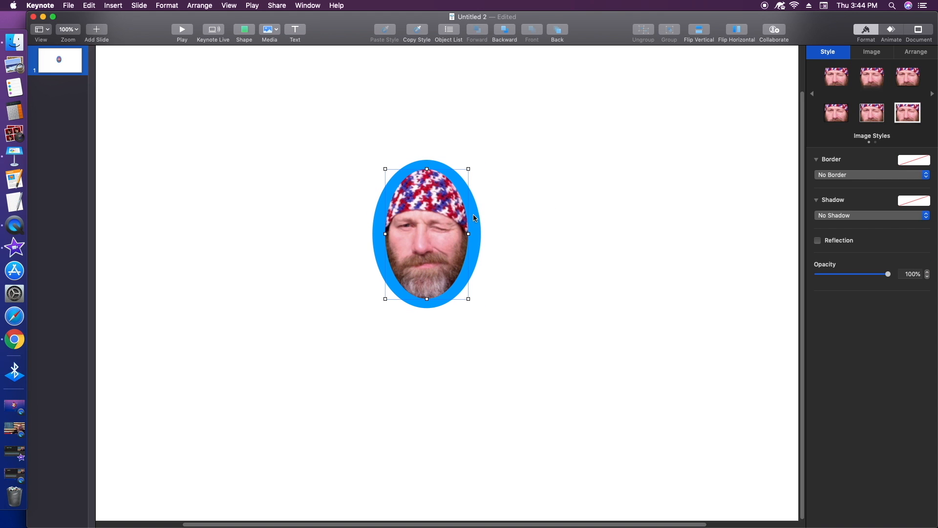
click(473, 216)
click(921, 120)
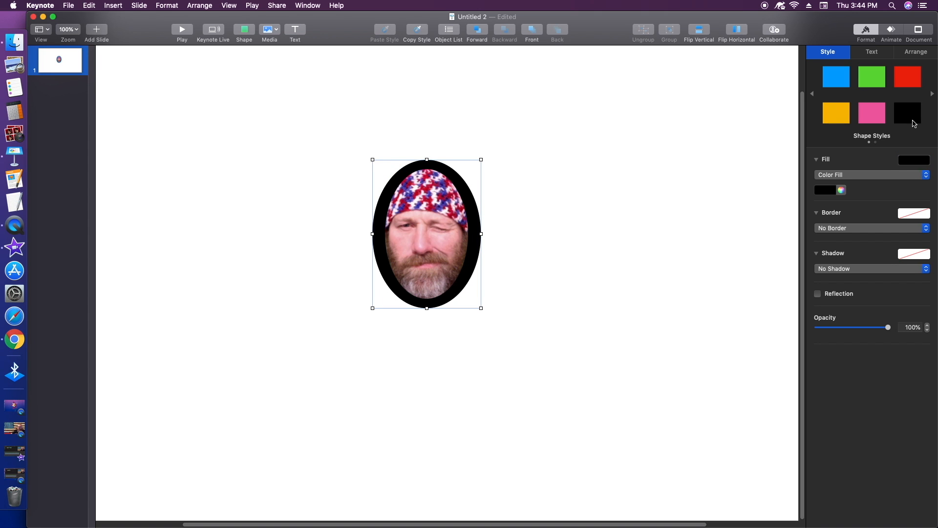
- Change the oval's fill from the preset colours to a custom golden brown
click(832, 191)
click(802, 239)
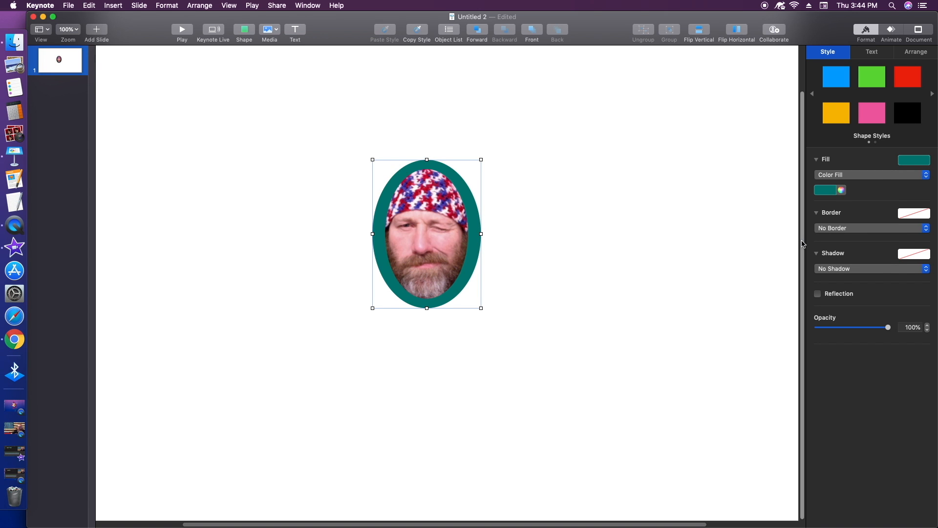
click(842, 191)
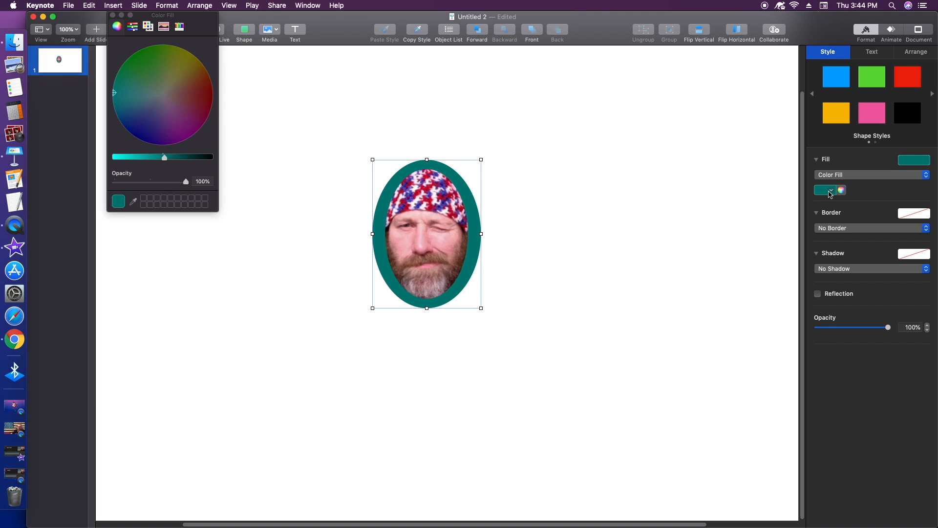
mouse_move(164, 158)
mouse_down()
mouse_move(109, 153)
mouse_move(150, 156)
mouse_up()
drag(183, 130, 183, 86)
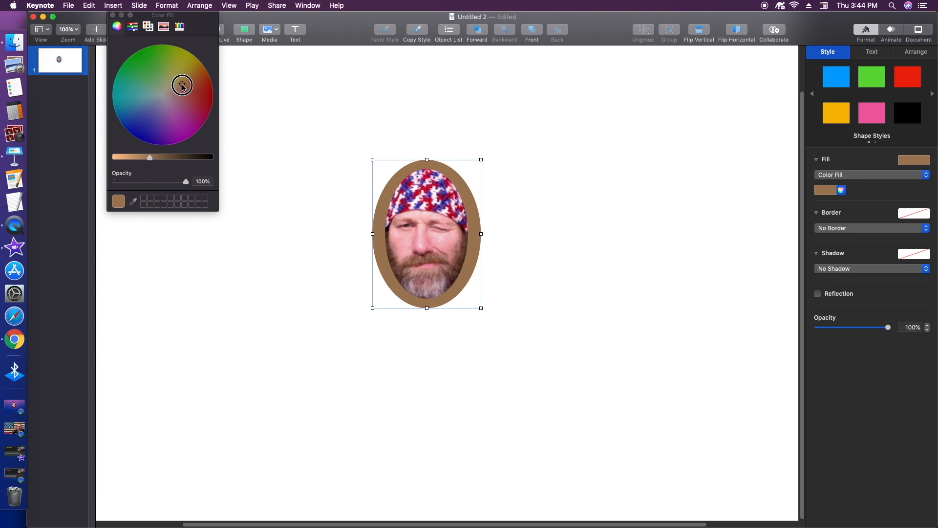
mouse_move(182, 86)
mouse_down()
mouse_move(199, 75)
mouse_move(177, 83)
mouse_move(186, 78)
mouse_up()
click(287, 65)
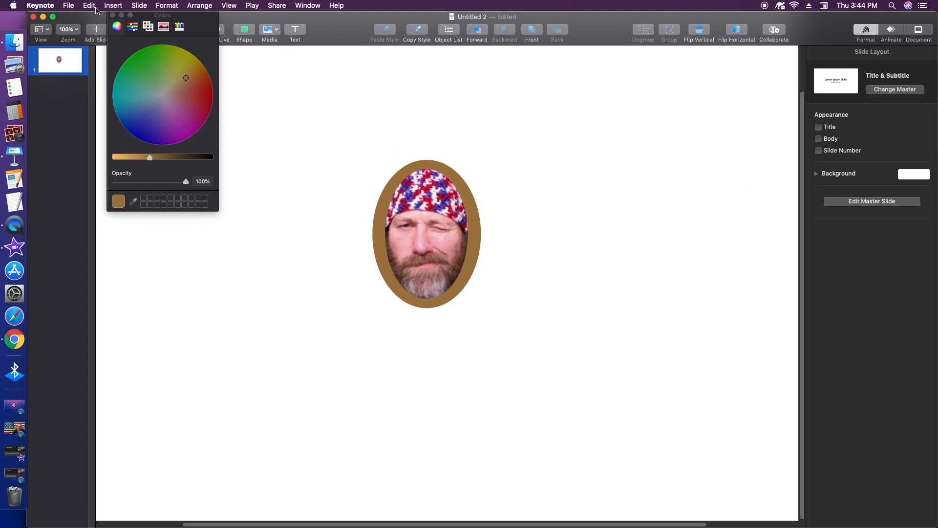
click(112, 15)
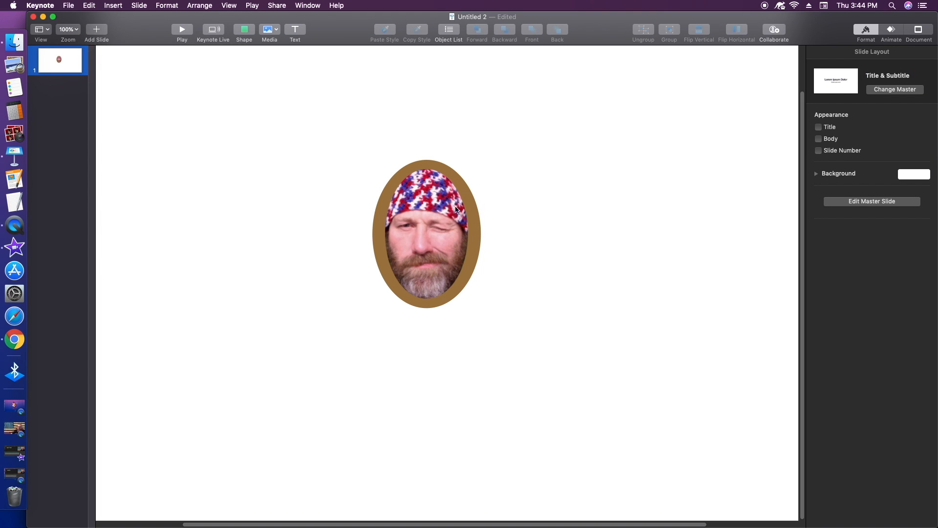
- Group the face picture with its oval frame and add a Flame build-in effect to the group
drag(325, 122, 516, 344)
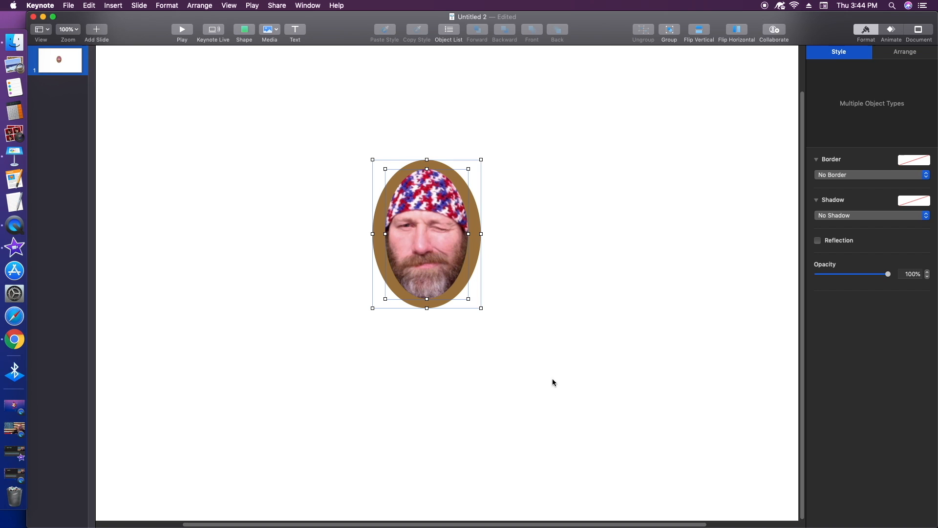
click(670, 30)
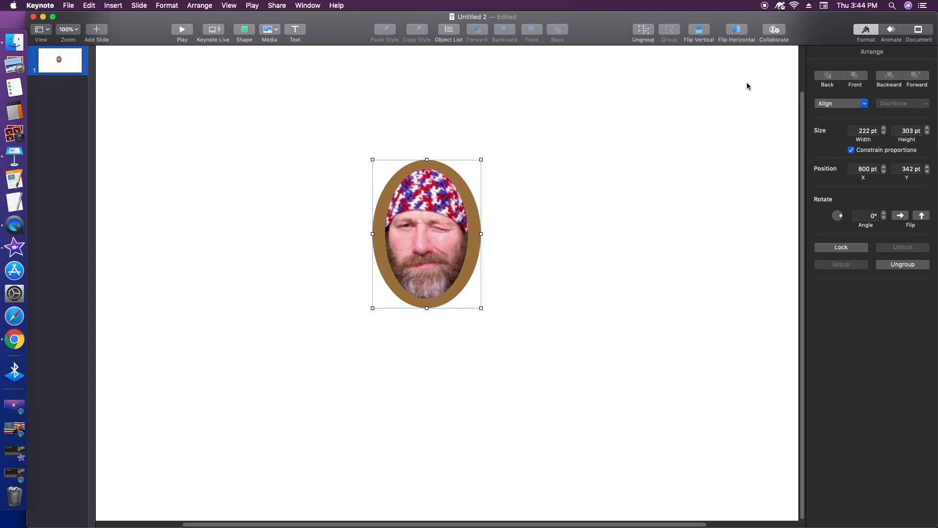
click(885, 39)
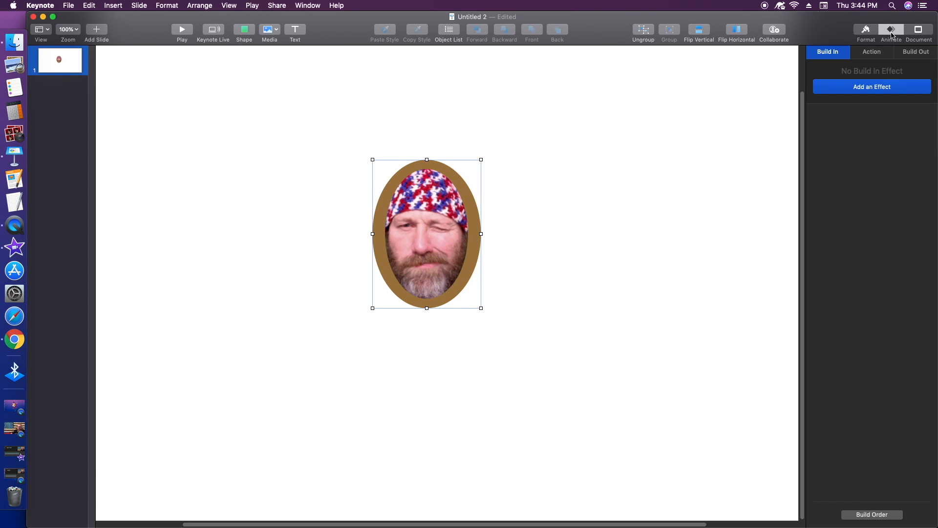
click(866, 89)
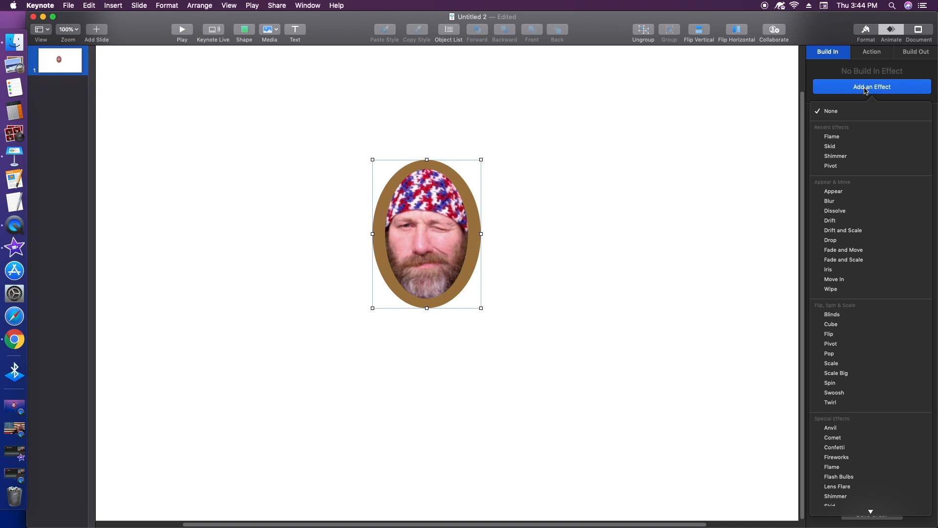
click(845, 138)
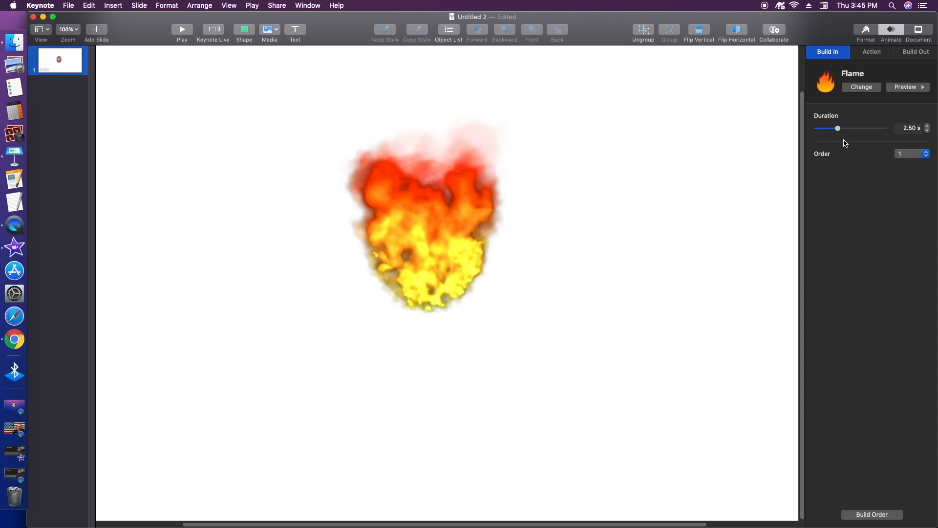
- Try Swoosh, Flash Bulbs and Confetti as the group's build-in effect and settle on Anvil
click(861, 88)
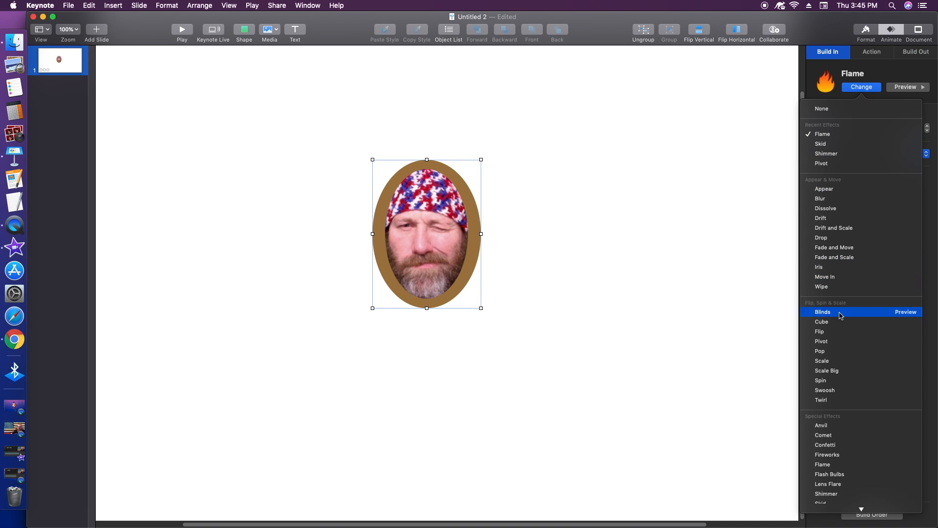
click(825, 380)
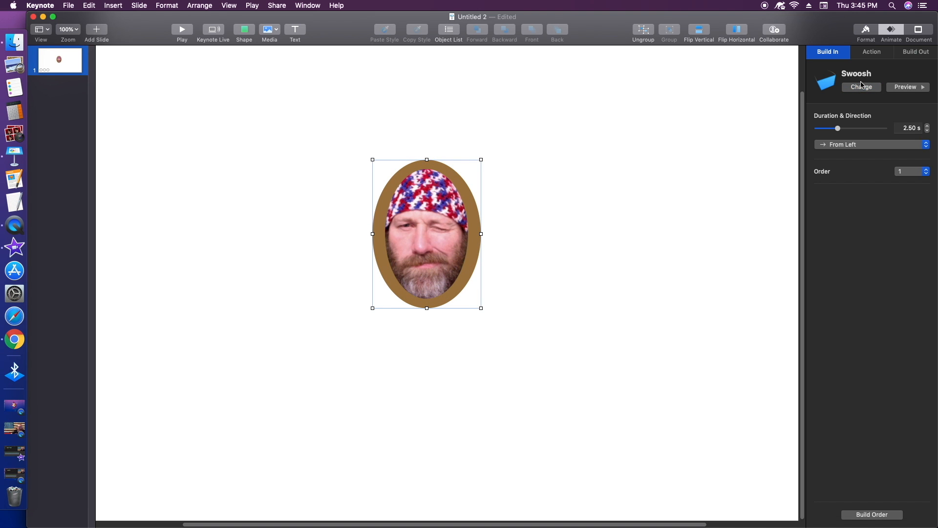
click(861, 88)
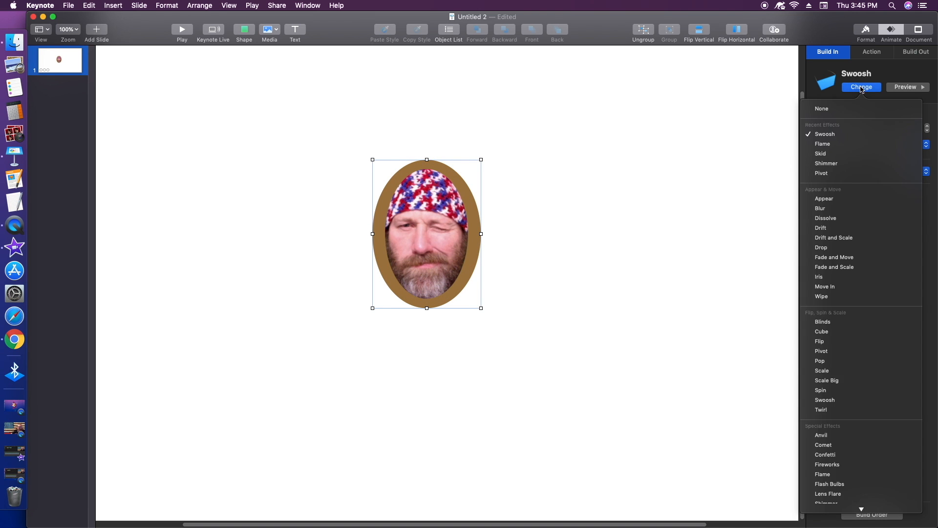
click(828, 483)
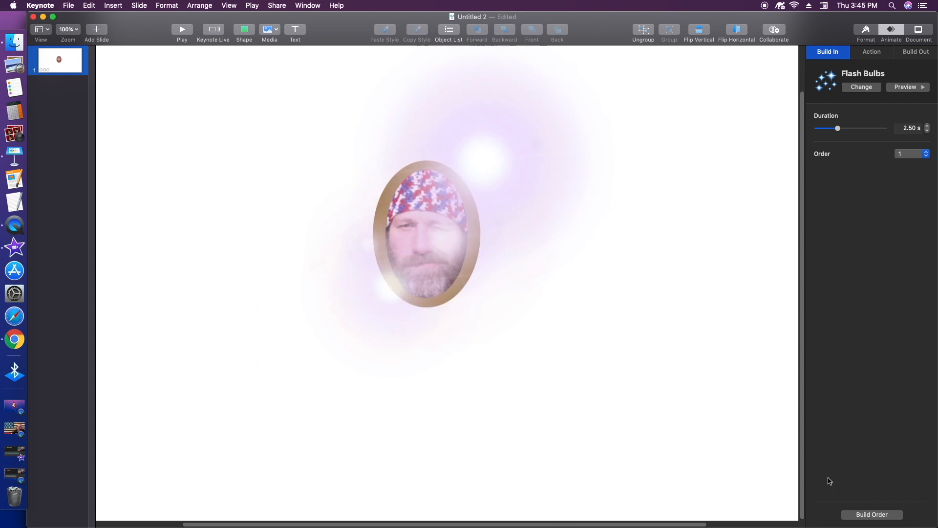
click(862, 88)
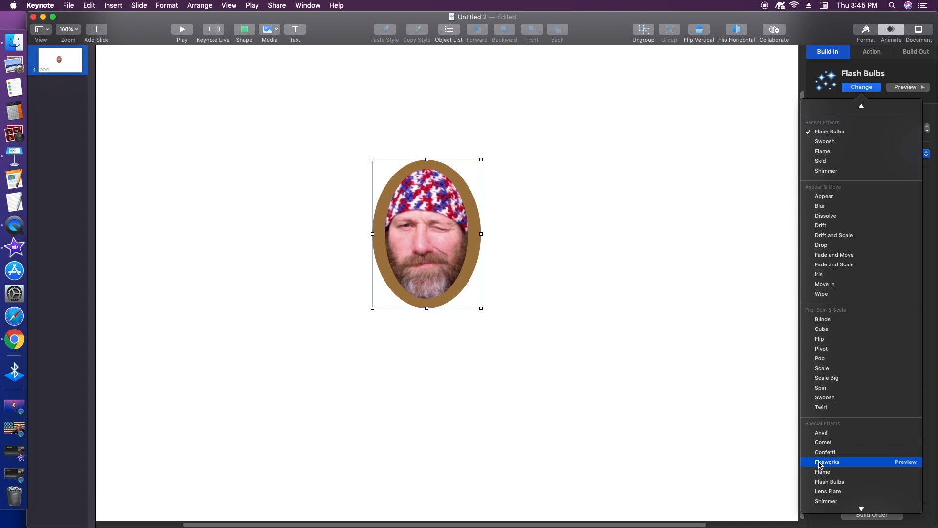
click(822, 454)
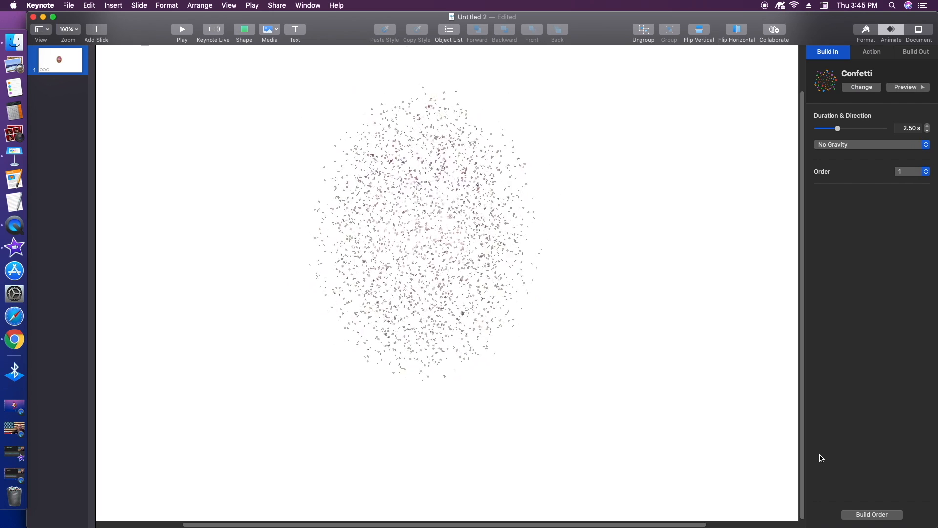
click(862, 87)
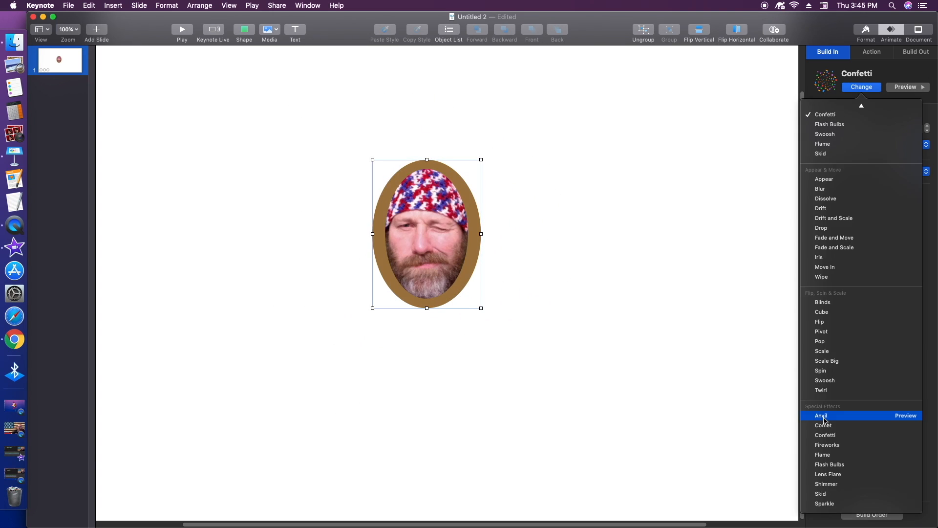
click(825, 414)
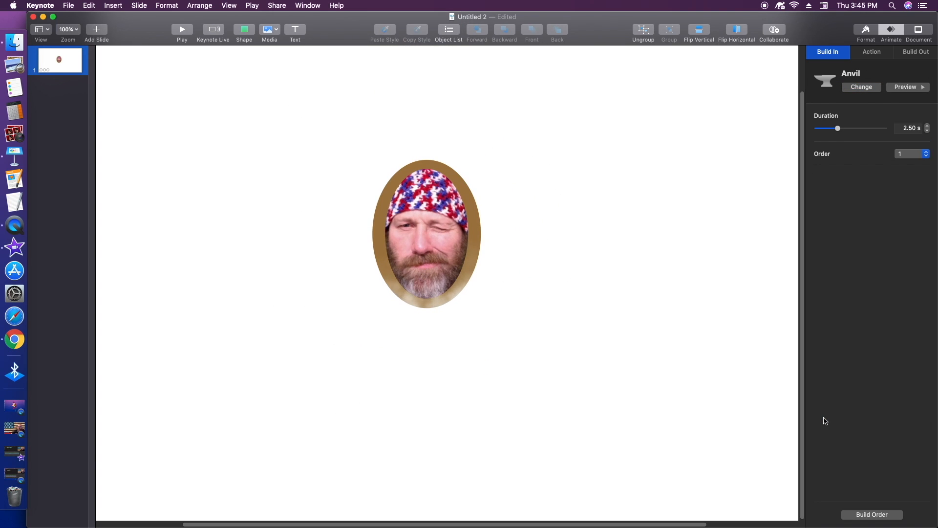
- Give the group a Flip action effect after trying Blink and Rotate
click(868, 52)
click(872, 87)
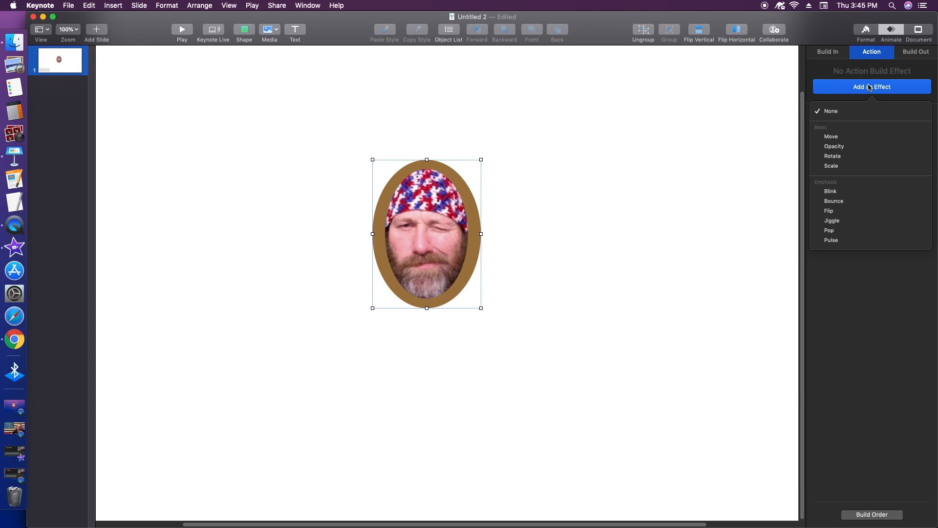
click(846, 193)
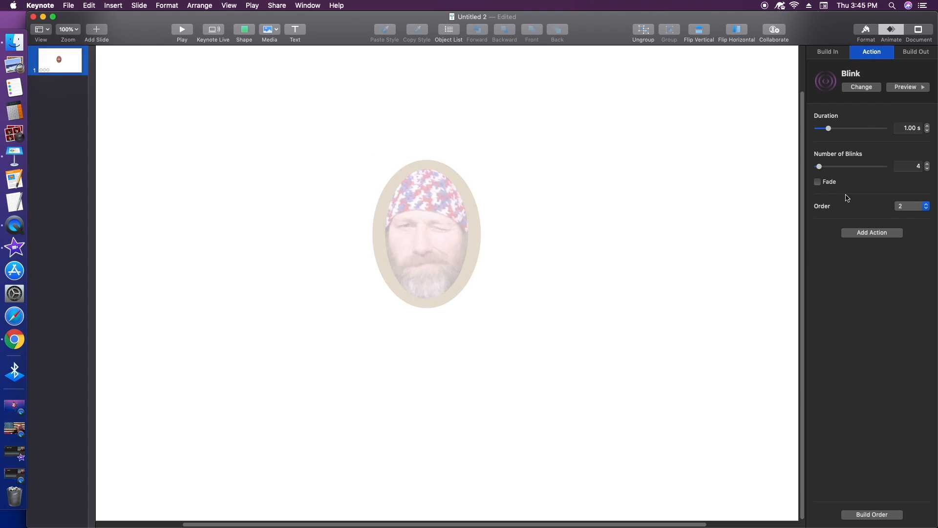
click(862, 87)
click(830, 155)
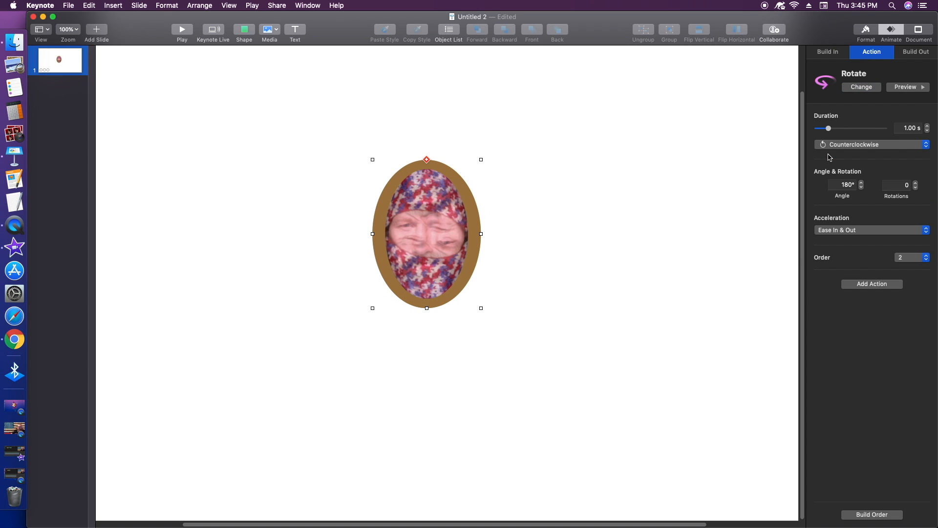
click(857, 91)
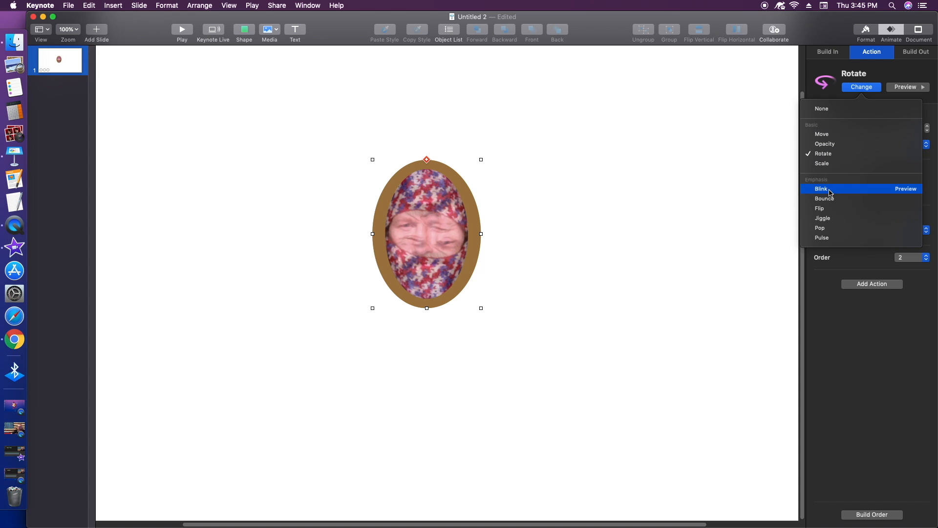
click(826, 208)
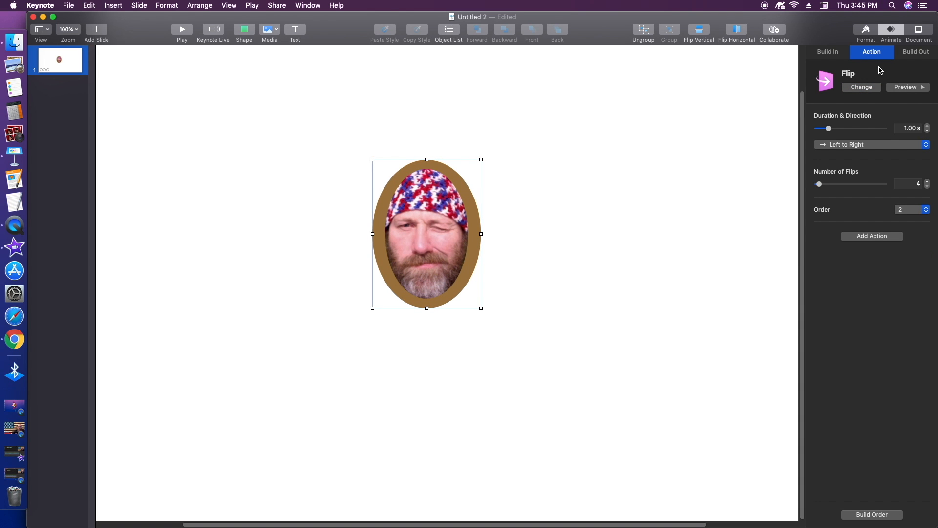
- Add a Crumble build-out effect to the group and review the slide's build order
click(908, 57)
click(874, 89)
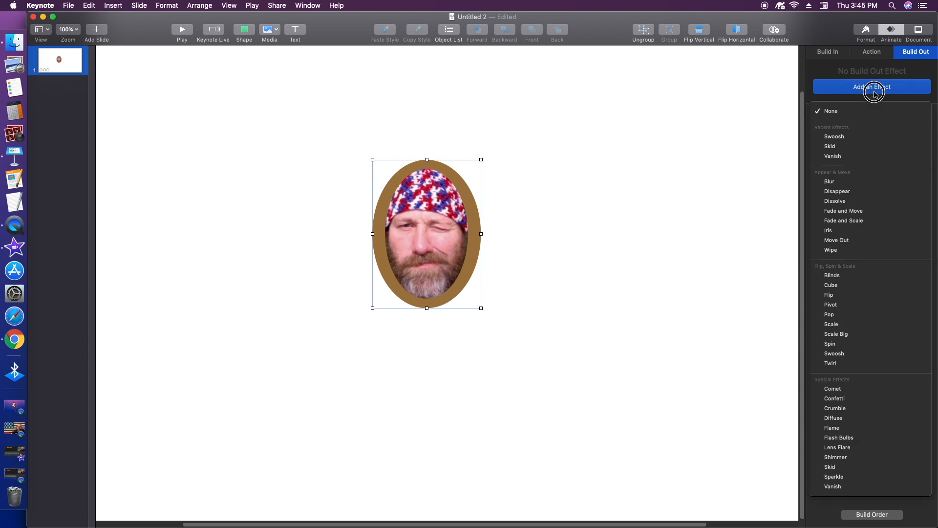
click(824, 415)
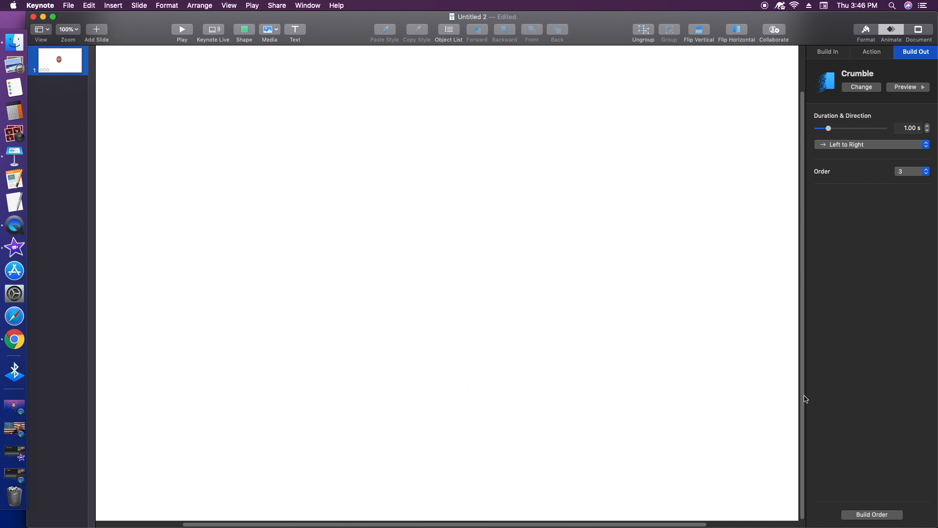
click(674, 90)
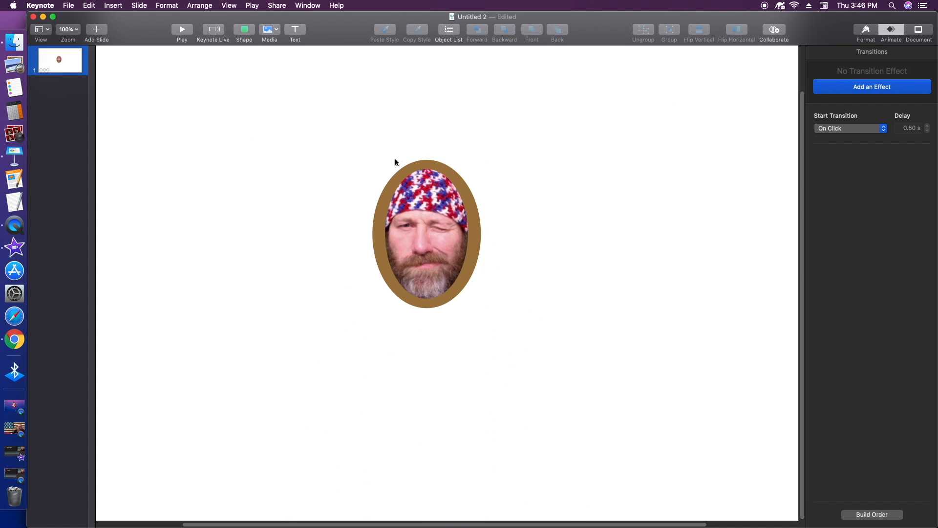
click(872, 516)
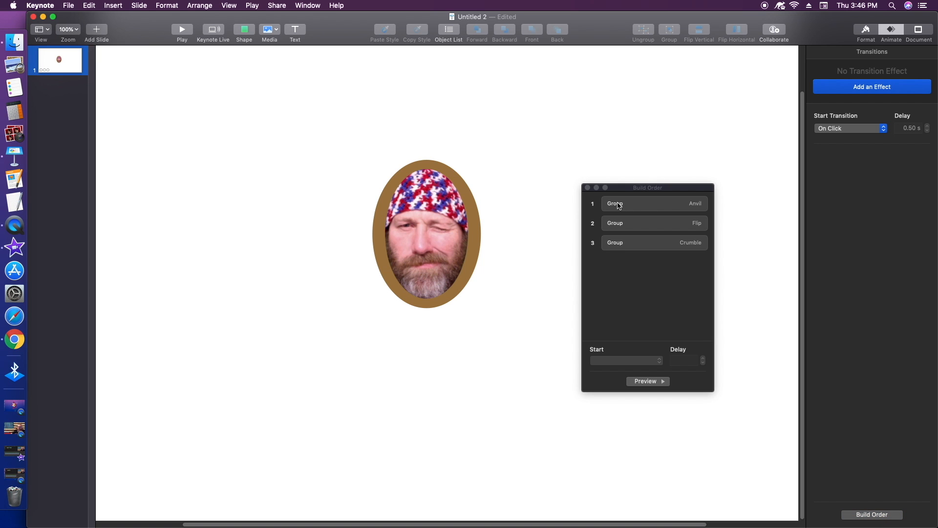
click(588, 188)
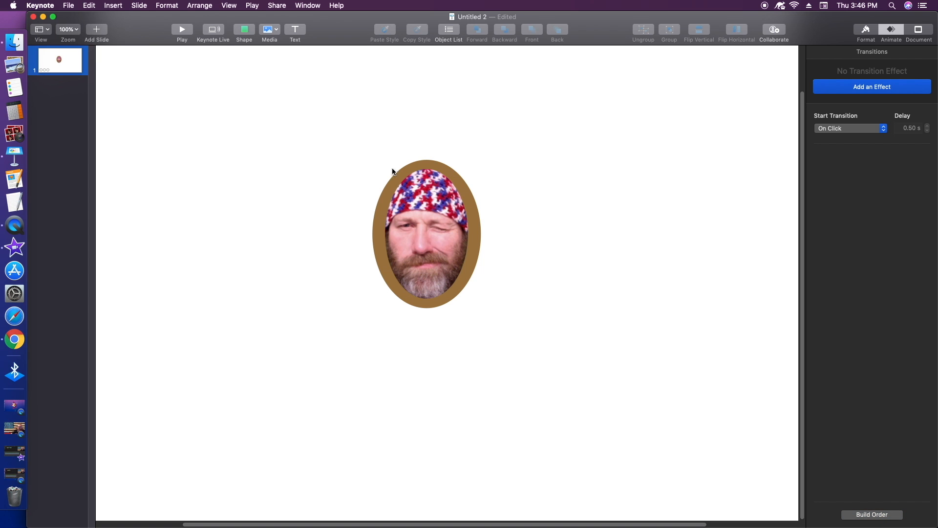
- Add a text box above the framed face reading "Create Stunning Videos with a MAC"
click(296, 31)
drag(452, 287, 610, 143)
double_click(411, 119)
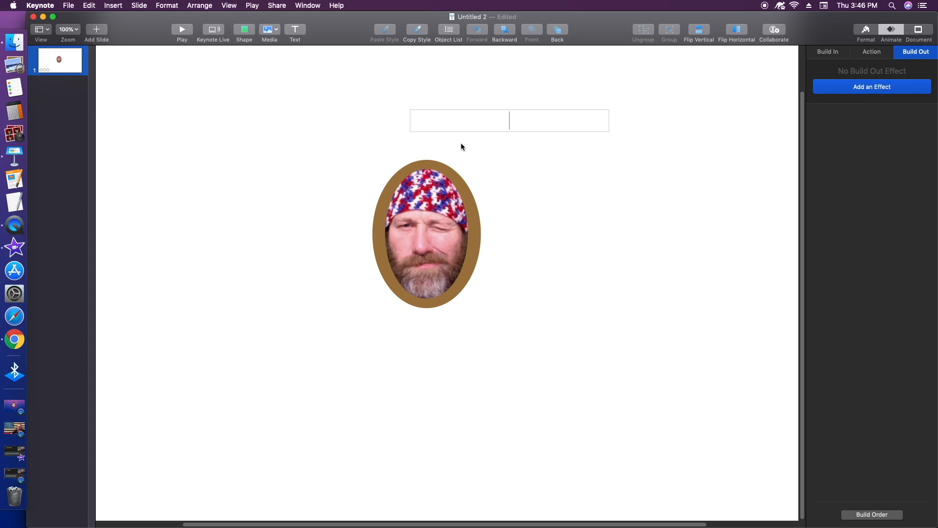
text(Create Sty)
text(nning vido)
key(BackSpace)
key(BackSpace)
key(BackSpace)
key(BackSpace)
key(BackSpace)
key(BackSpace)
key(BackSpace)
key(BackSpace)
key(BackSpace)
key(BackSpace)
key(BackSpace)
text(unning Vdieo)
key(BackSpace)
key(BackSpace)
key(BackSpace)
key(BackSpace)
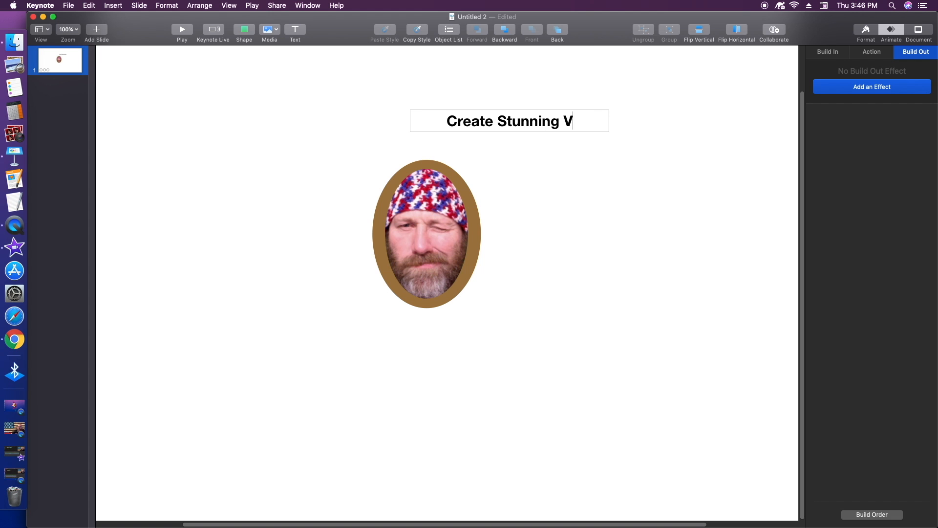
text(ideos with)
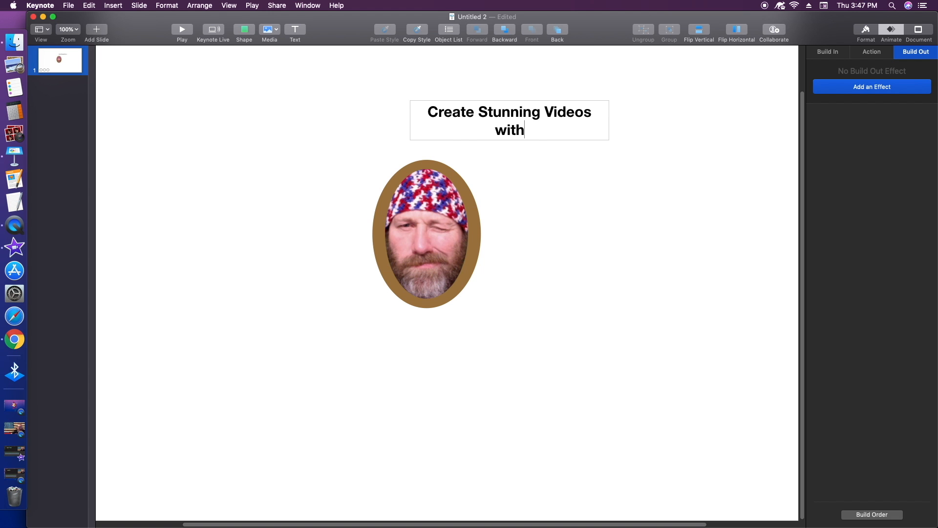
text( a MAC!!)
key(BackSpace)
key(BackSpace)
- Widen the title box to fit its text on one line and centre the title and framed face horizontally on the slide
drag(610, 120, 674, 121)
drag(569, 109, 486, 122)
drag(417, 206, 440, 210)
click(686, 168)
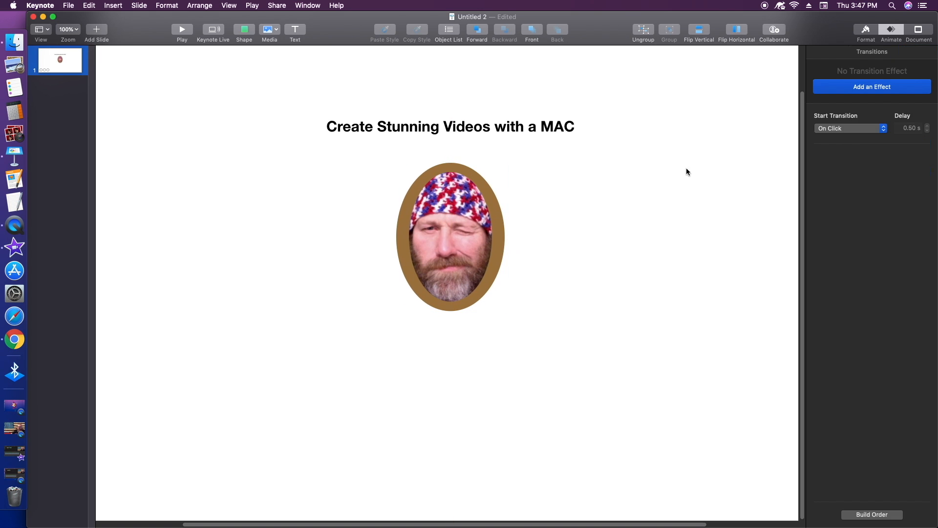
- Try the Monaco font on the word "Stunning" in the title
click(488, 126)
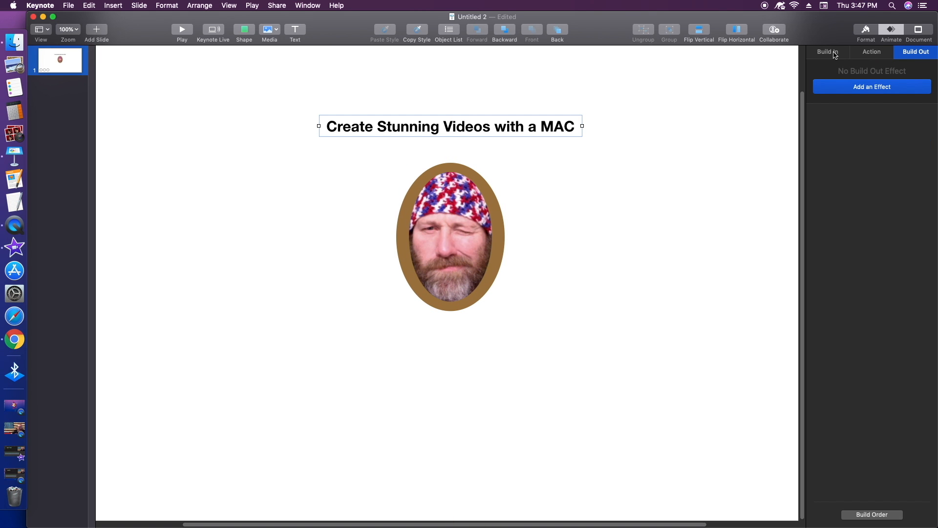
click(420, 131)
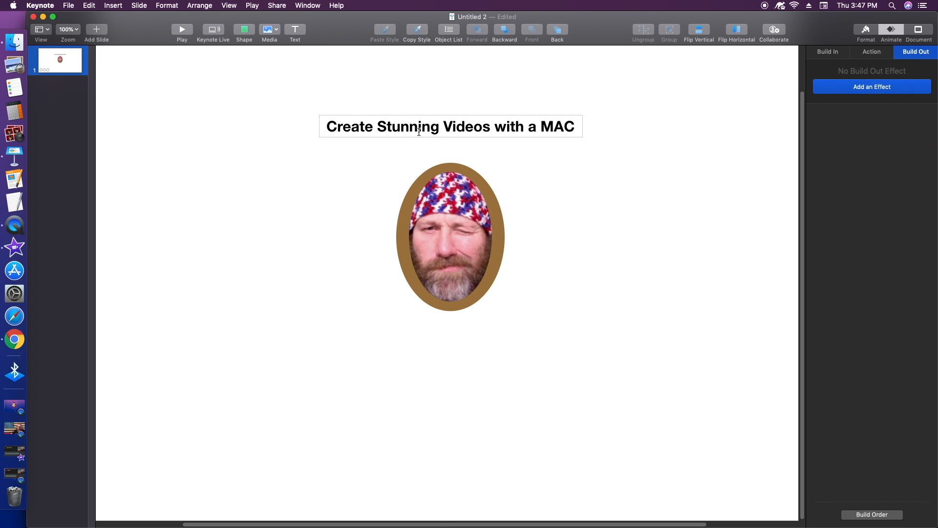
click(868, 31)
click(851, 146)
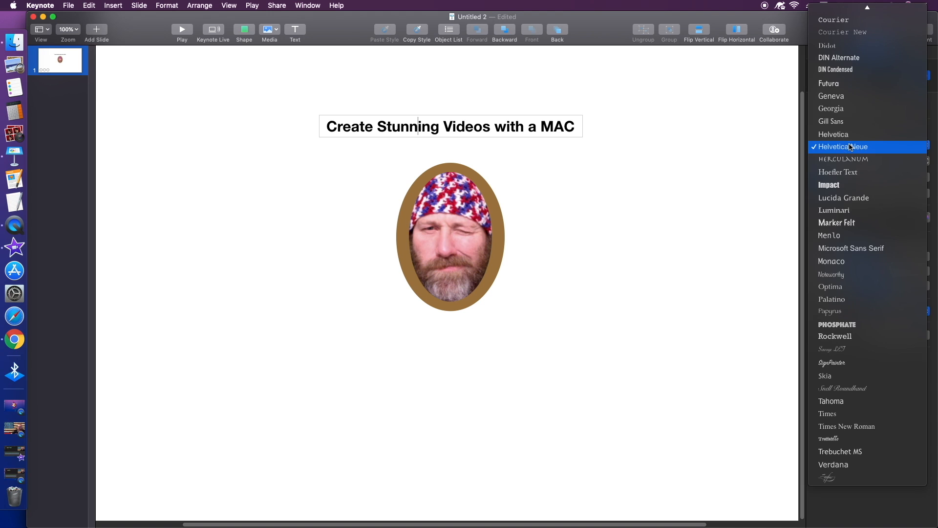
click(832, 261)
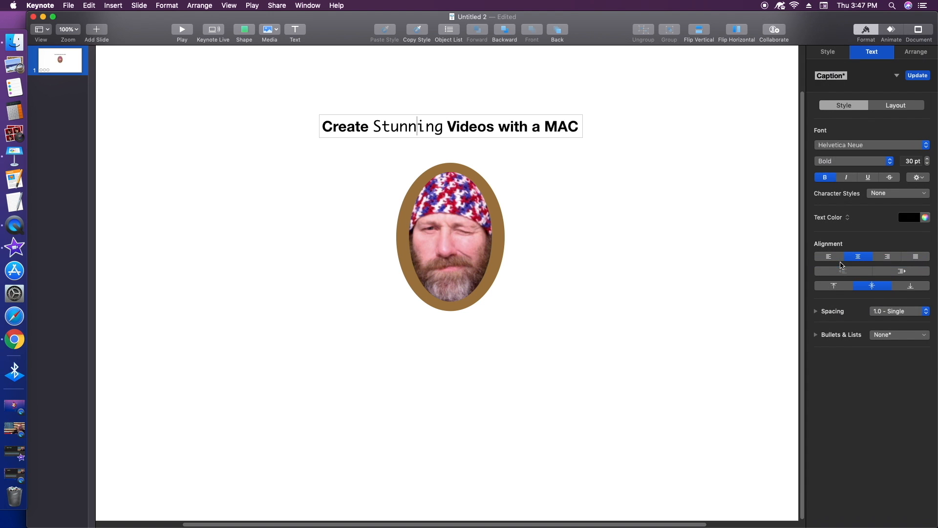
- Change the font of the entire title text to Phosphate
triple_click(465, 128)
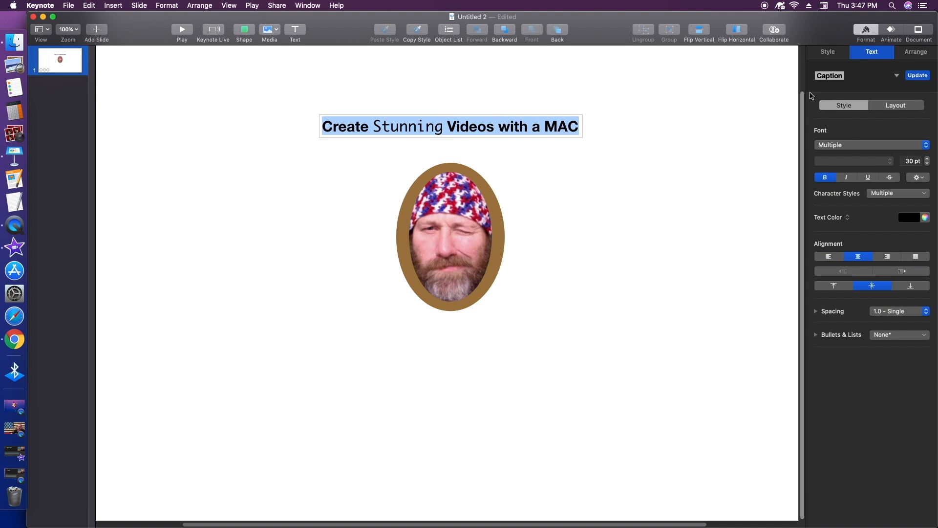
click(853, 145)
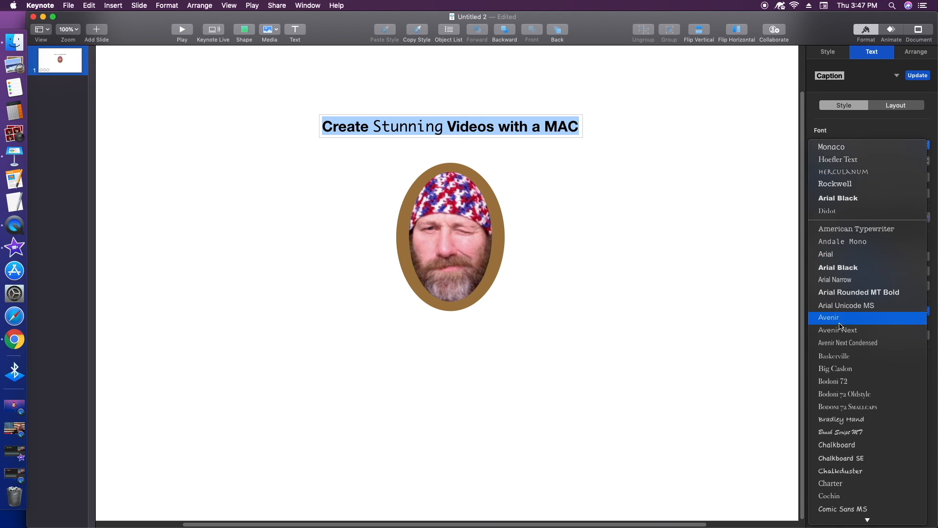
scroll(855, 384, down, 5)
scroll(855, 384, down, 10)
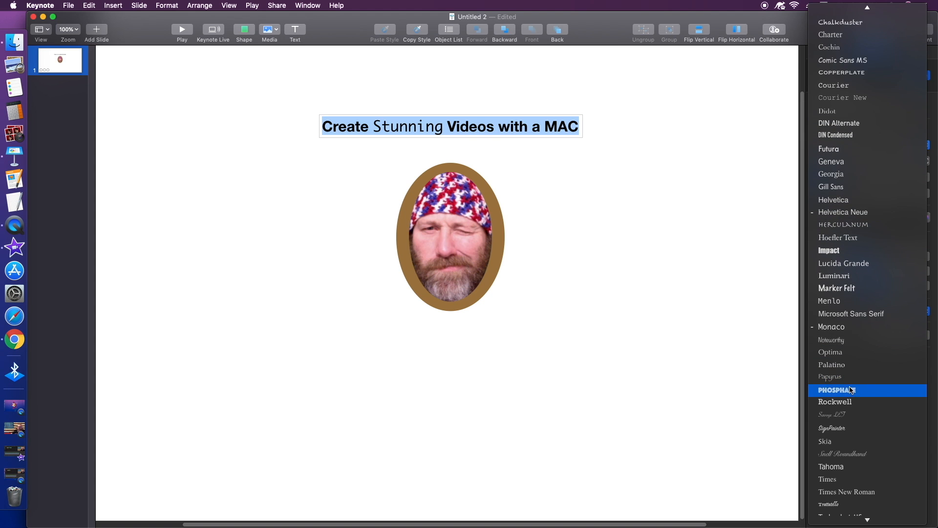
click(850, 389)
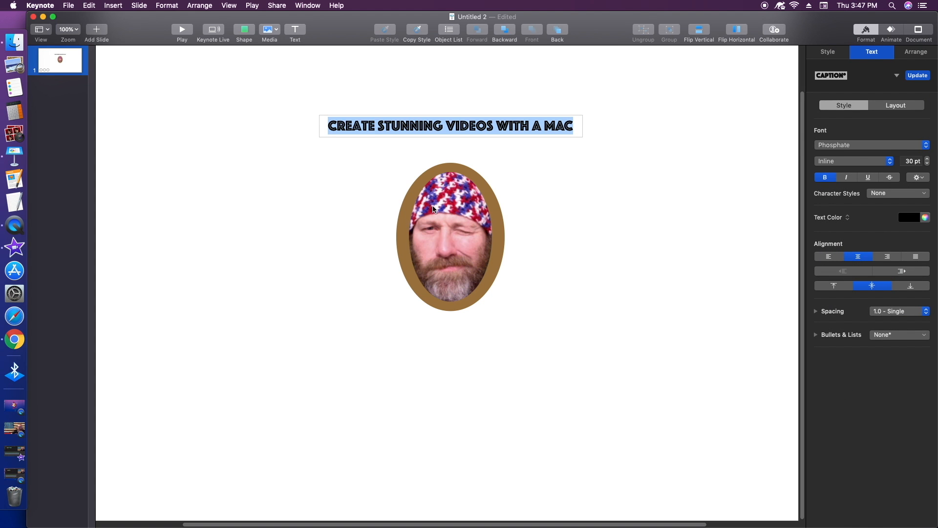
- Colour the title text solid red using the colour wheel
click(926, 217)
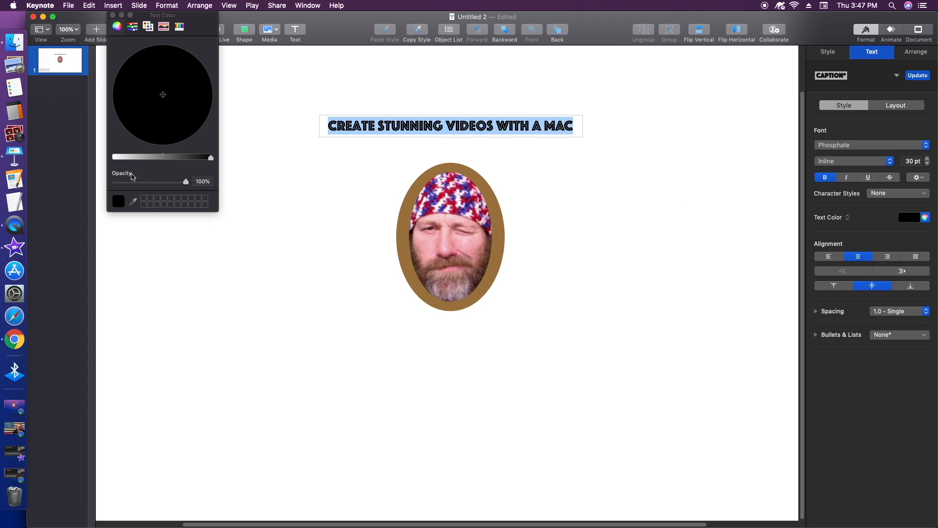
drag(166, 100, 193, 104)
click(132, 158)
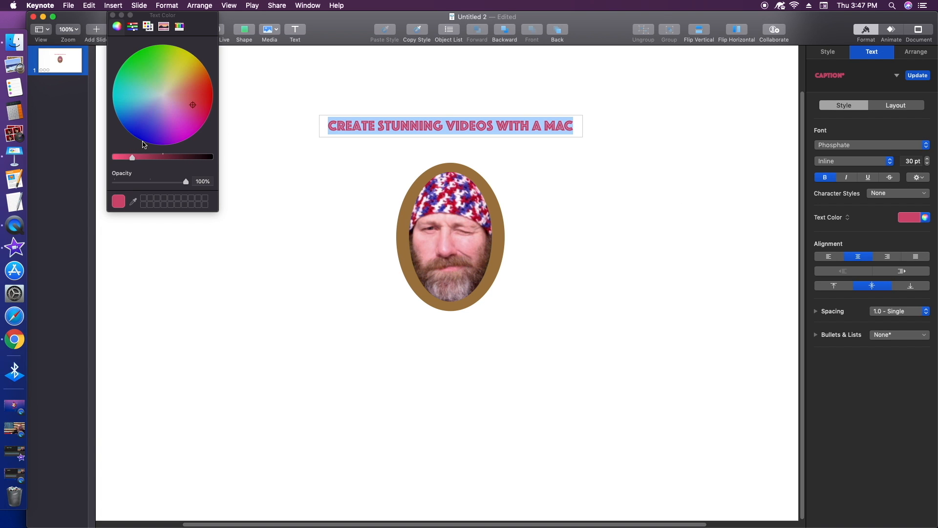
drag(194, 107, 204, 95)
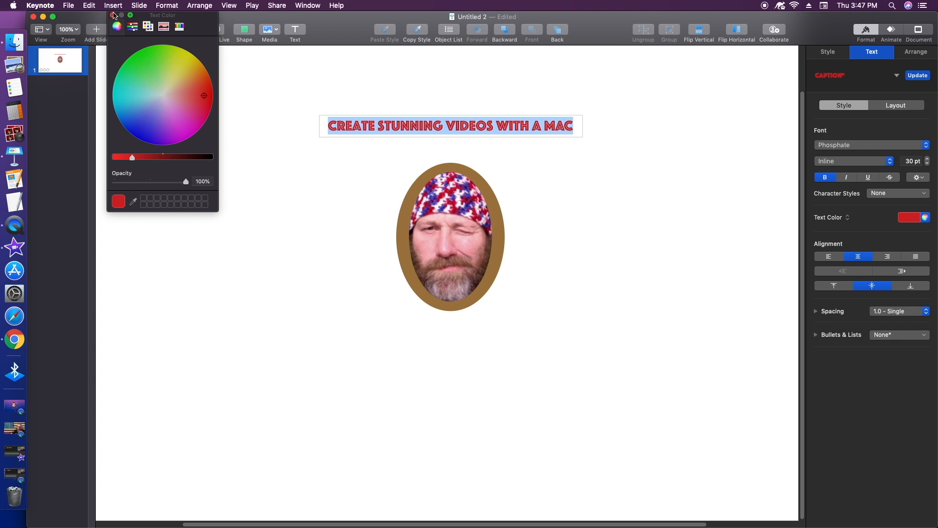
click(112, 15)
- Give the title text a gradient fill with bright red as its first colour, keeping blue as the second
click(848, 217)
click(843, 225)
click(842, 233)
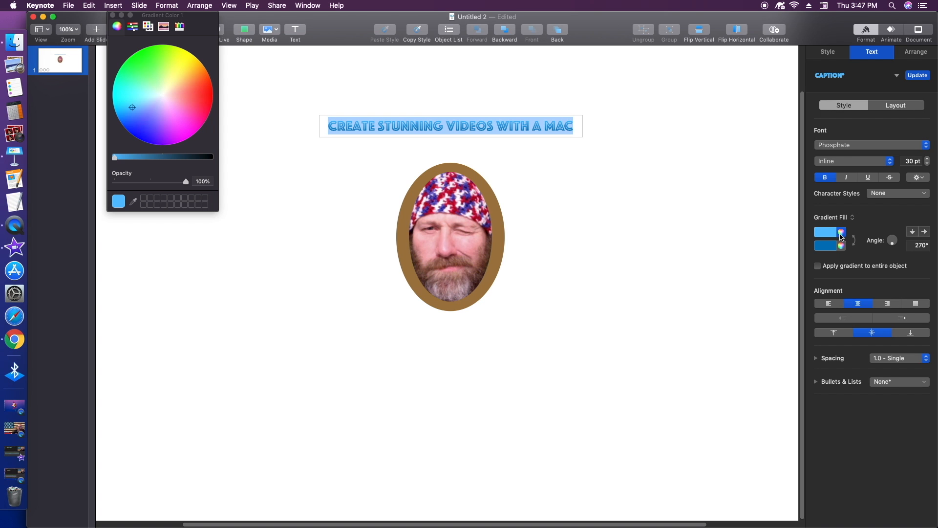
click(205, 95)
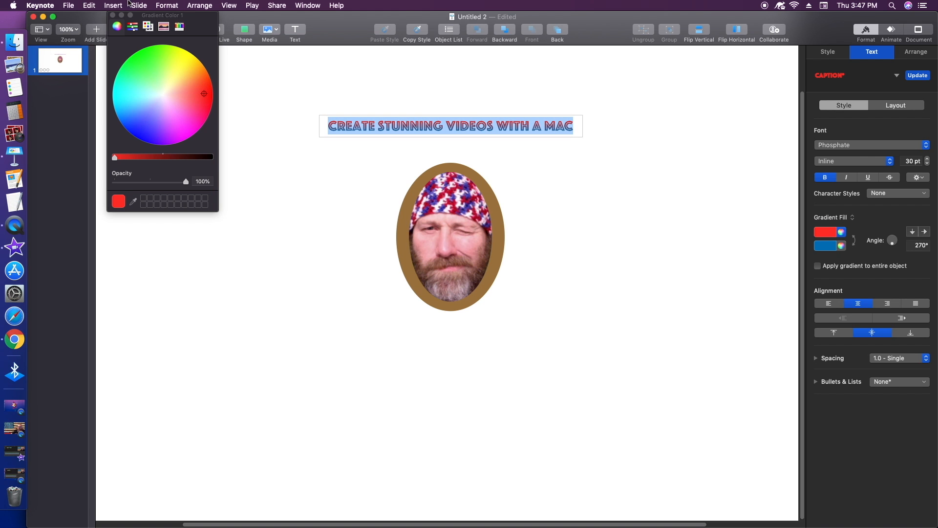
click(113, 15)
click(393, 142)
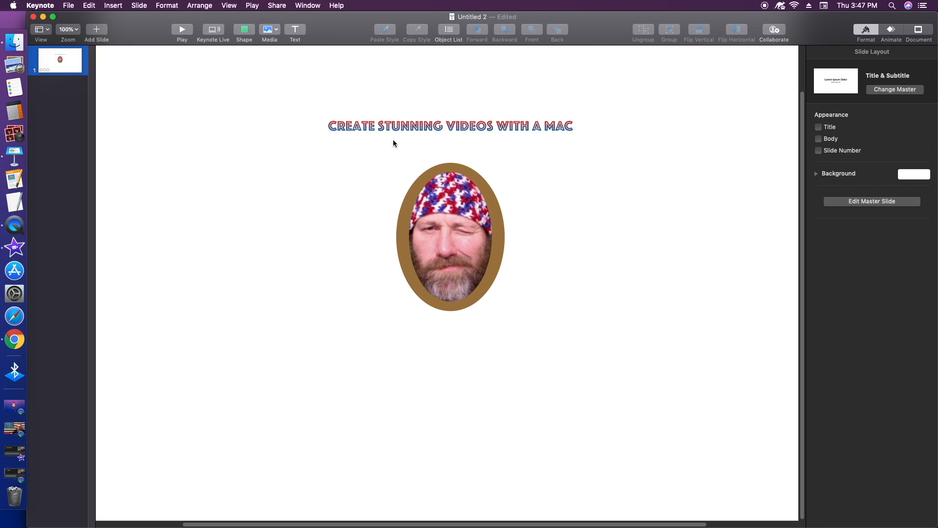
click(483, 127)
click(314, 156)
click(458, 131)
click(397, 156)
- Try the teal gradient, green image and yellow-orange gradient fills as the slide background
click(914, 174)
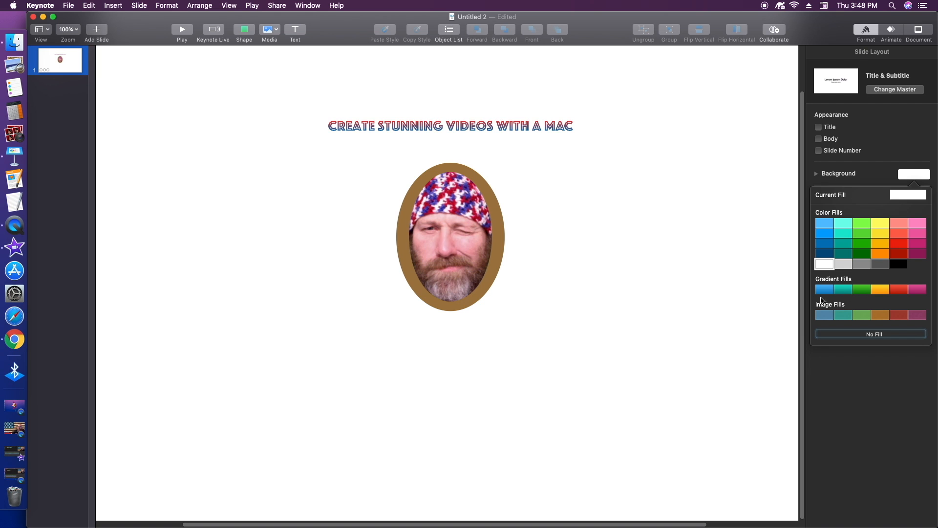
click(844, 289)
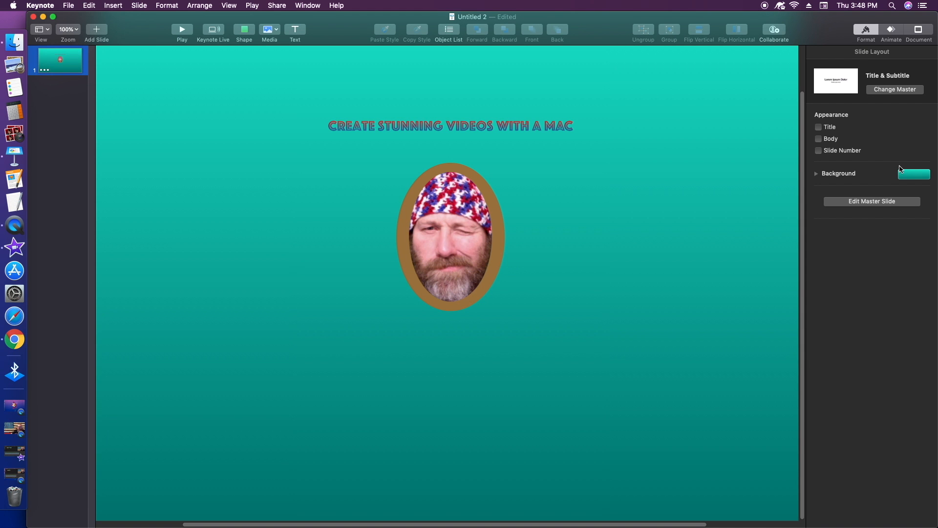
click(909, 174)
click(852, 311)
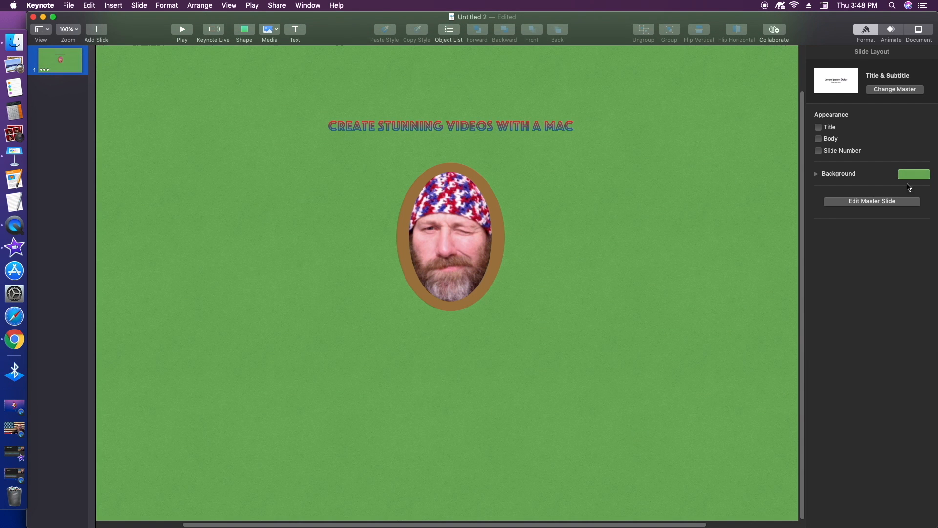
click(915, 174)
click(880, 290)
- Try solid orange, light grey, grey, blue and dark teal colour fills as the slide background
click(913, 175)
click(881, 243)
click(912, 174)
click(843, 265)
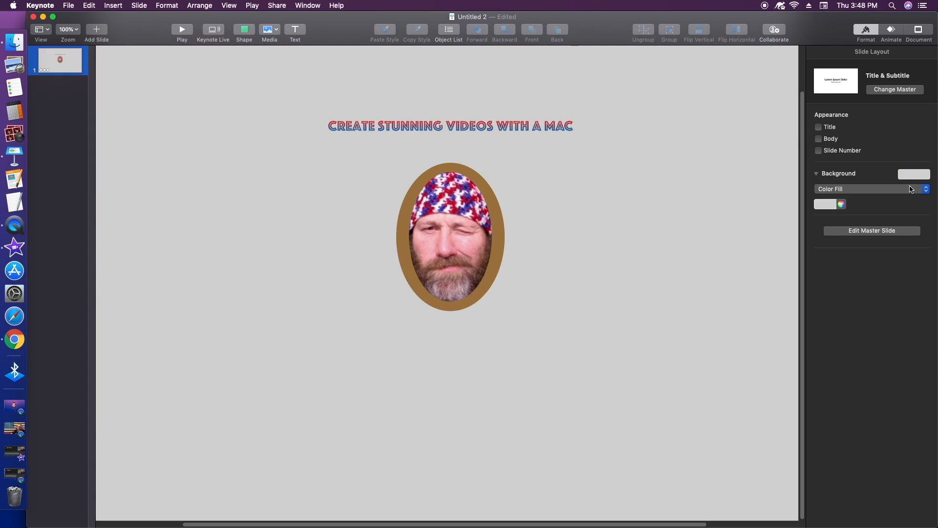
click(912, 174)
click(862, 264)
click(916, 175)
click(825, 233)
click(913, 174)
click(843, 255)
- Apply the teal image fill to the slide background, tint it olive green and scale the tiled texture to 180%
click(913, 174)
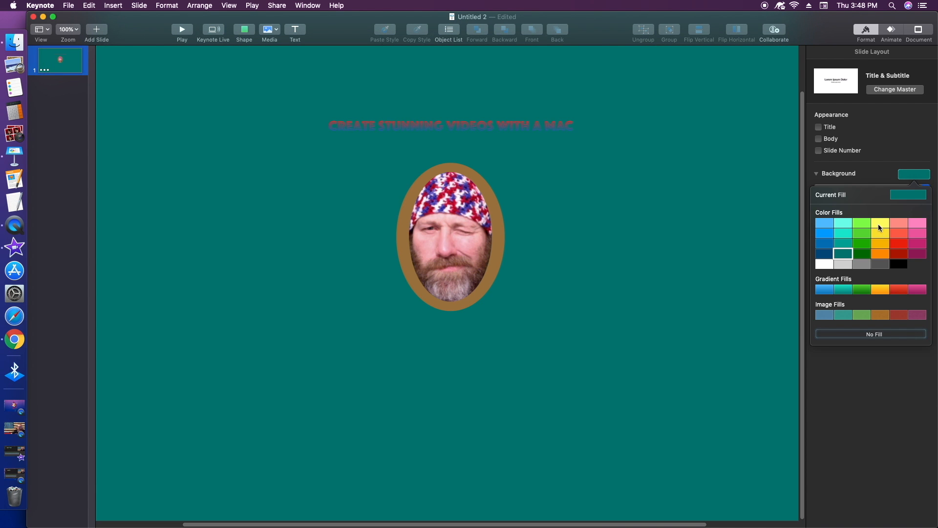
click(842, 316)
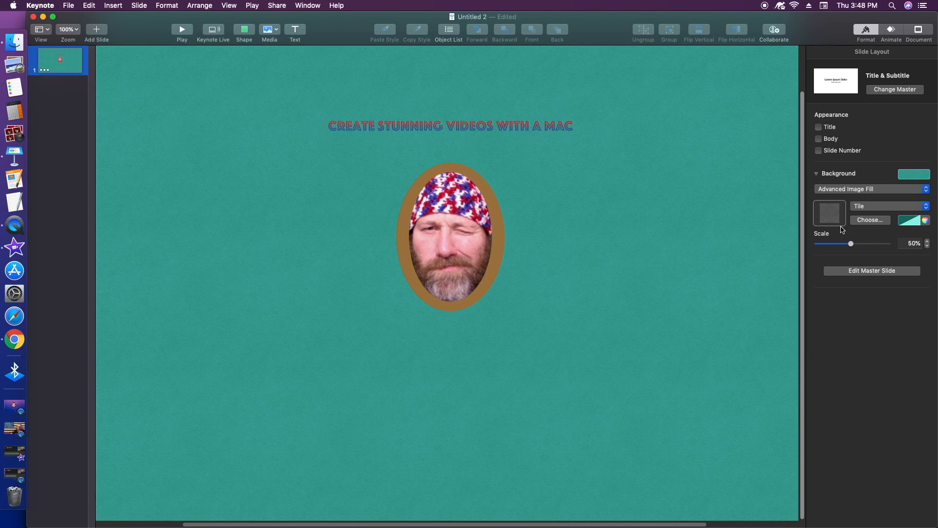
click(909, 220)
click(180, 77)
click(170, 69)
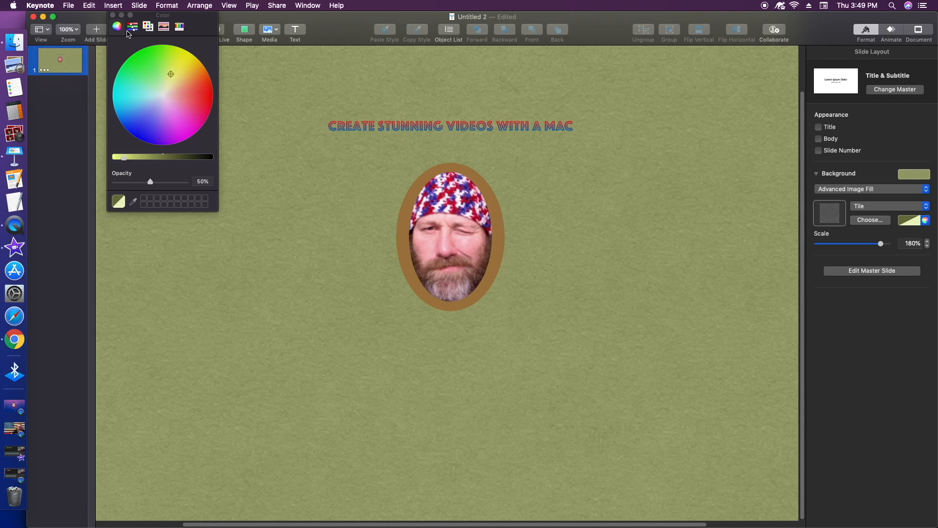
click(112, 15)
- Enlarge the framed face to about 439 by 600 pt and centre it horizontally beneath the title
click(425, 221)
drag(396, 162, 321, 60)
drag(426, 209, 467, 282)
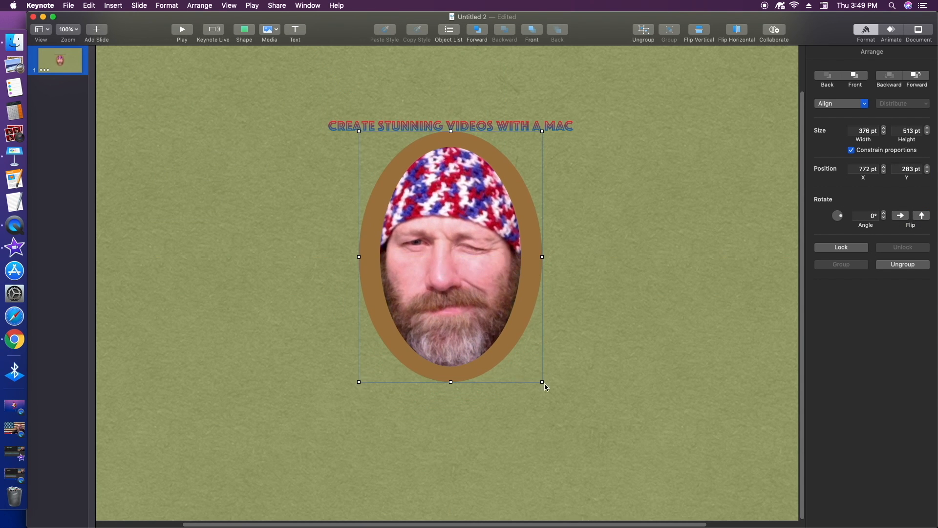
drag(544, 385, 572, 424)
drag(447, 365, 424, 371)
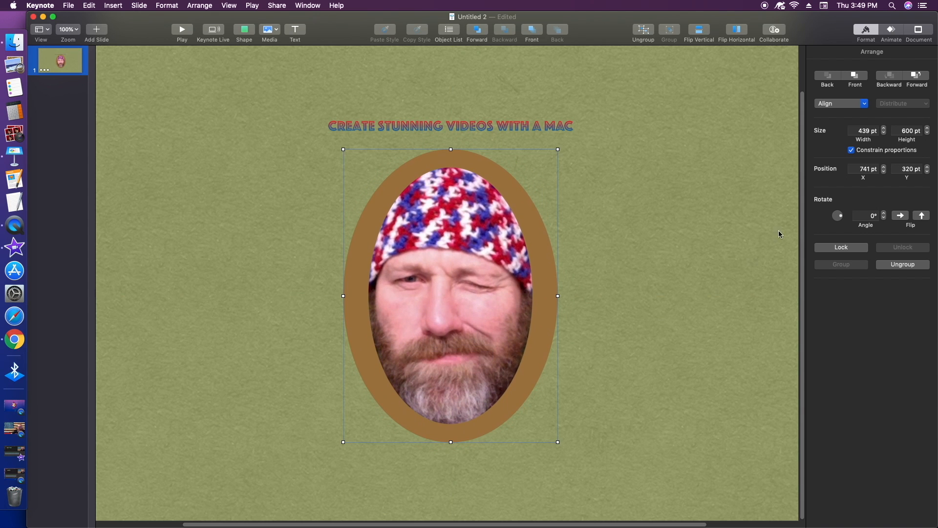
- Review the slide's background fill settings and the available image scaling modes without changing them
click(866, 34)
click(867, 32)
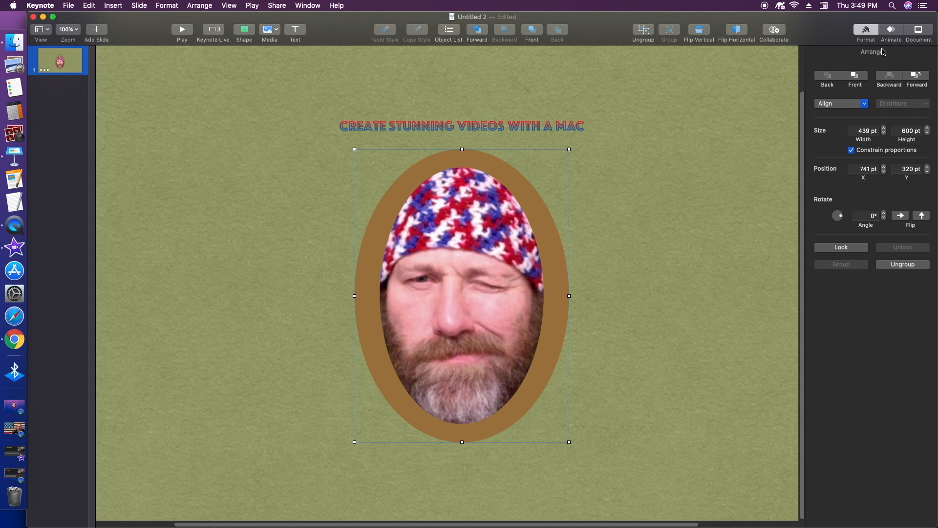
click(540, 106)
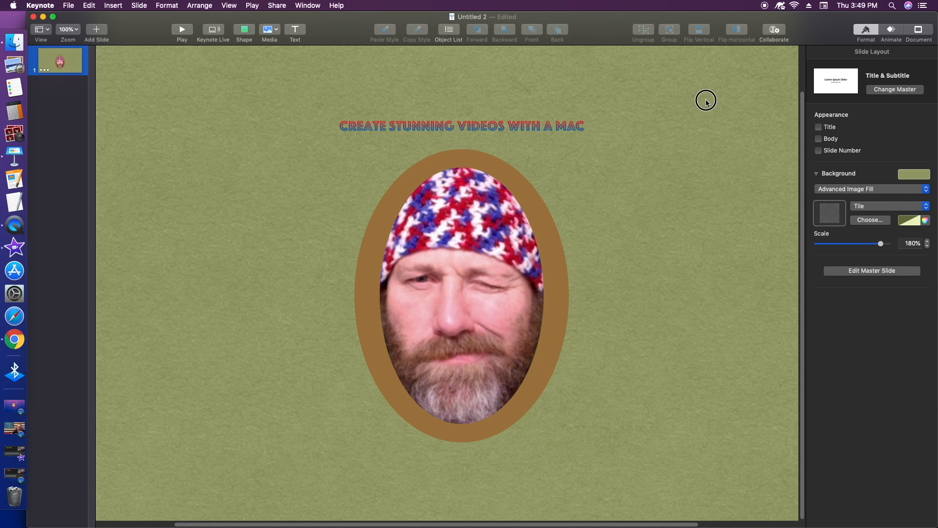
click(818, 174)
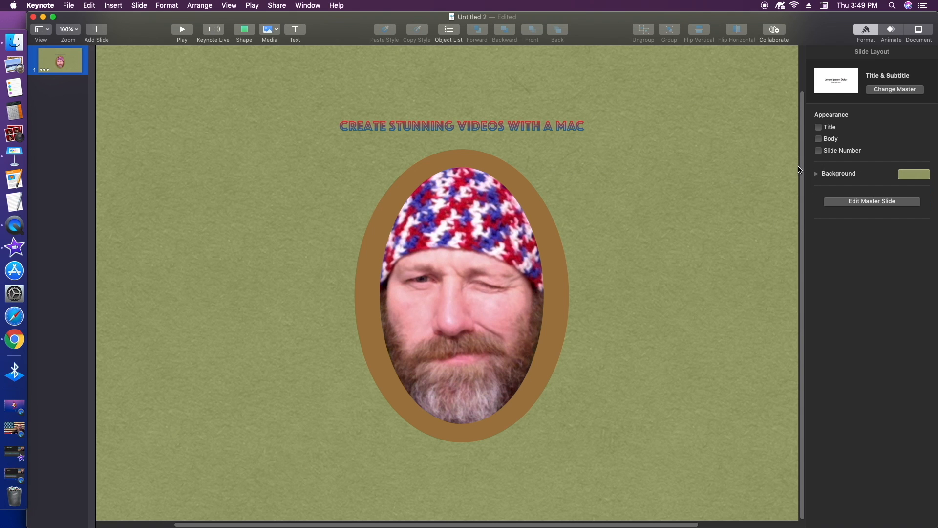
click(817, 174)
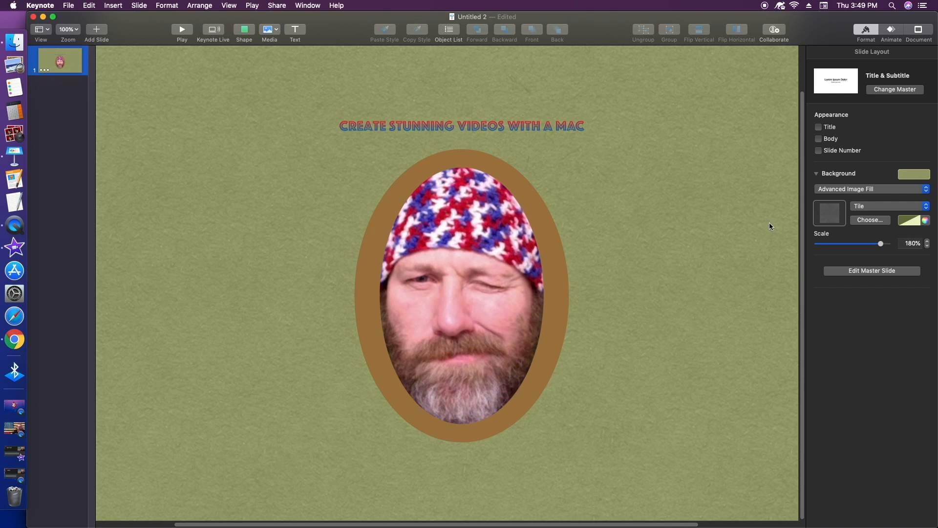
click(903, 210)
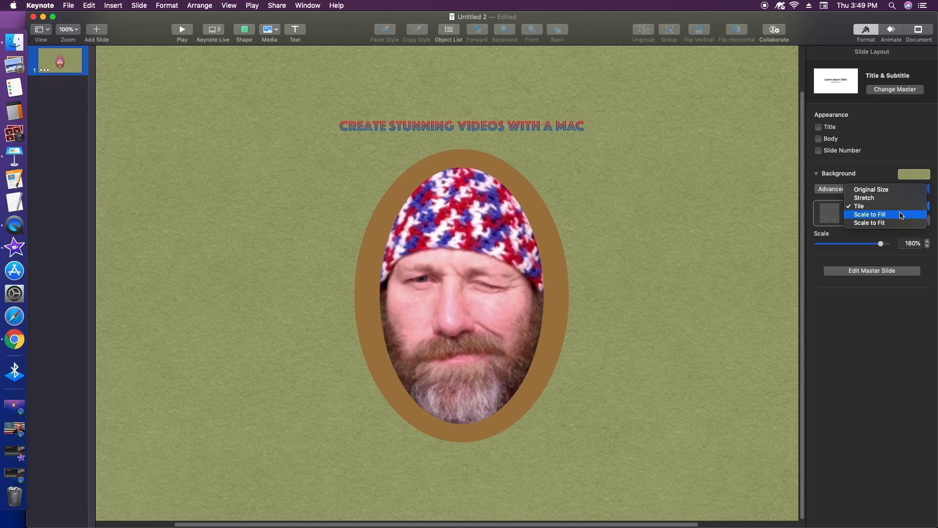
click(709, 207)
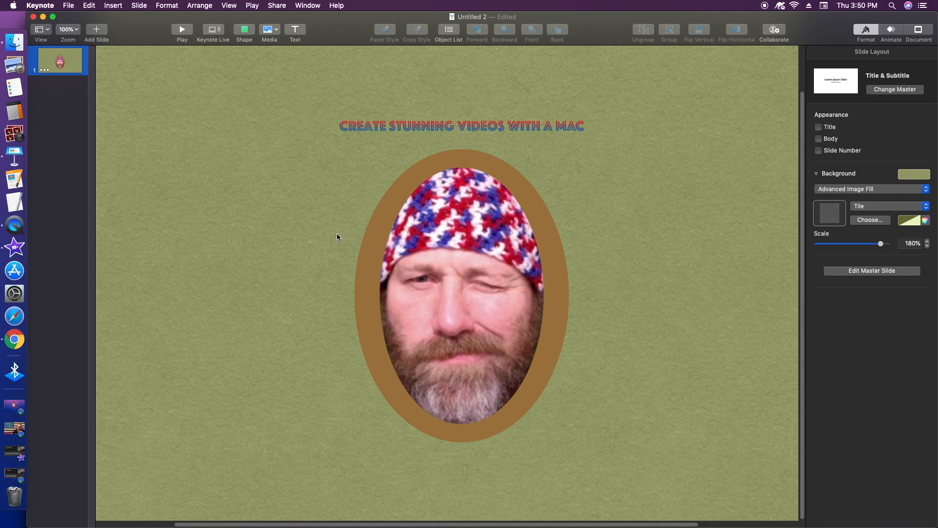
- Increase the title text's font size to 49 pt
click(537, 125)
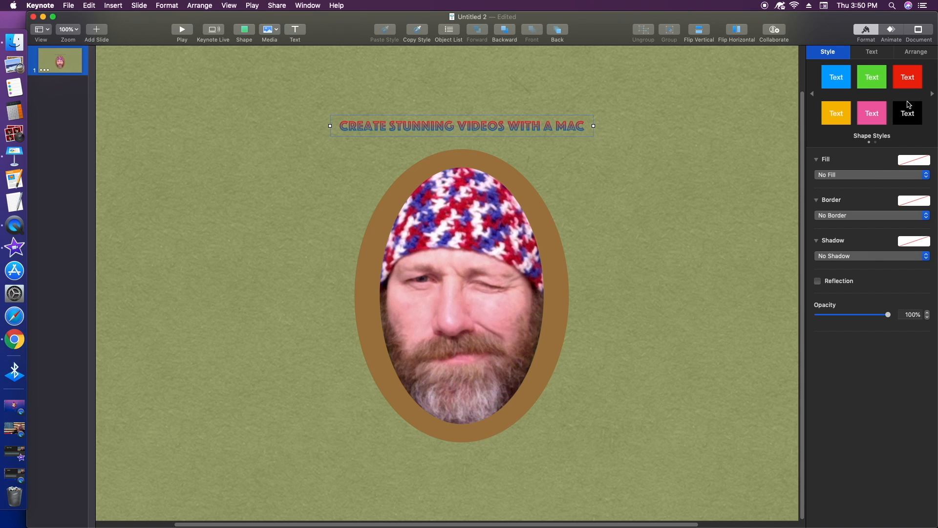
click(873, 52)
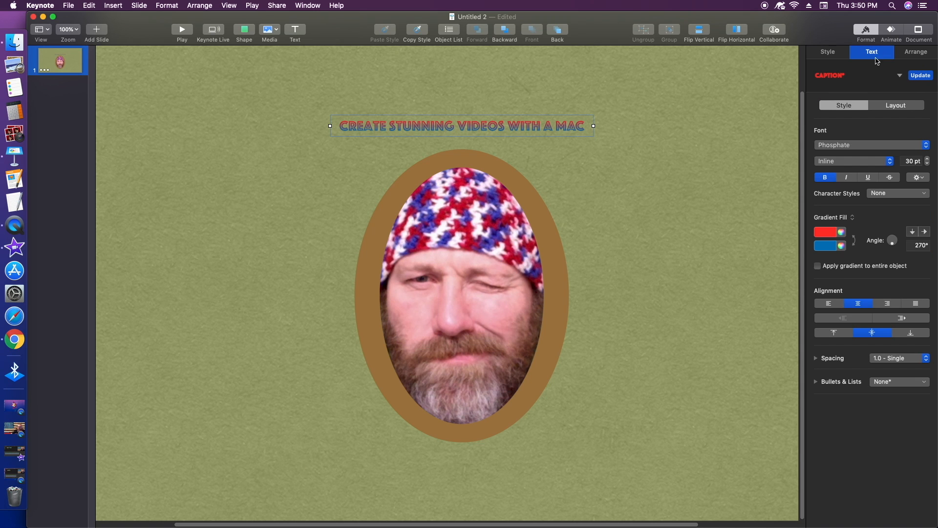
click(928, 160)
click(928, 160)
click(929, 160)
click(928, 160)
click(929, 161)
click(928, 160)
click(928, 160)
click(929, 160)
click(928, 160)
click(928, 161)
click(928, 160)
click(928, 160)
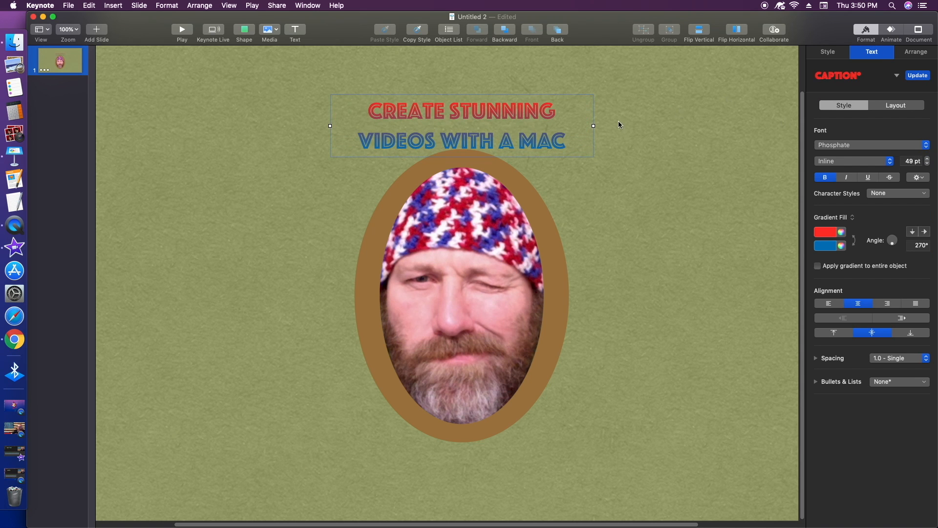
- Widen the title box so the text fits on one line and centre it slightly higher above the framed face
drag(594, 126, 758, 121)
drag(536, 126, 588, 127)
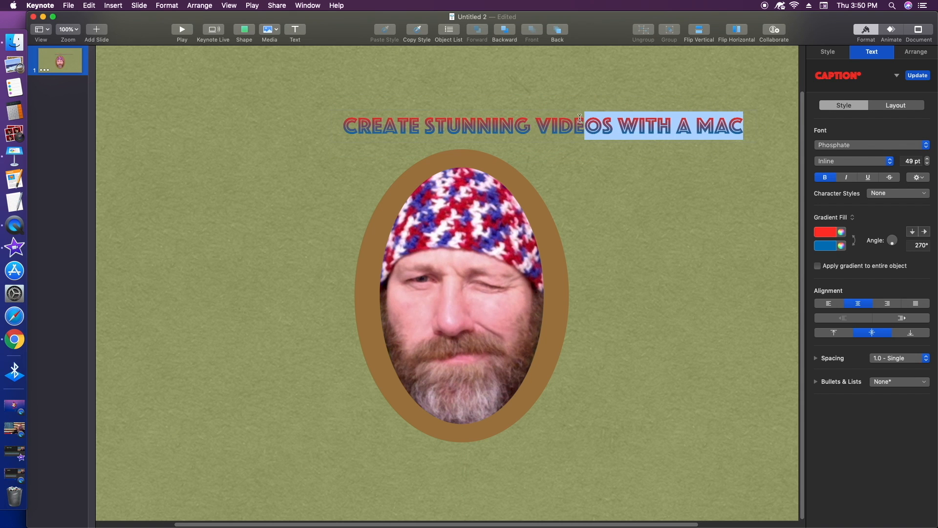
click(581, 118)
click(550, 125)
drag(573, 127, 492, 116)
click(505, 114)
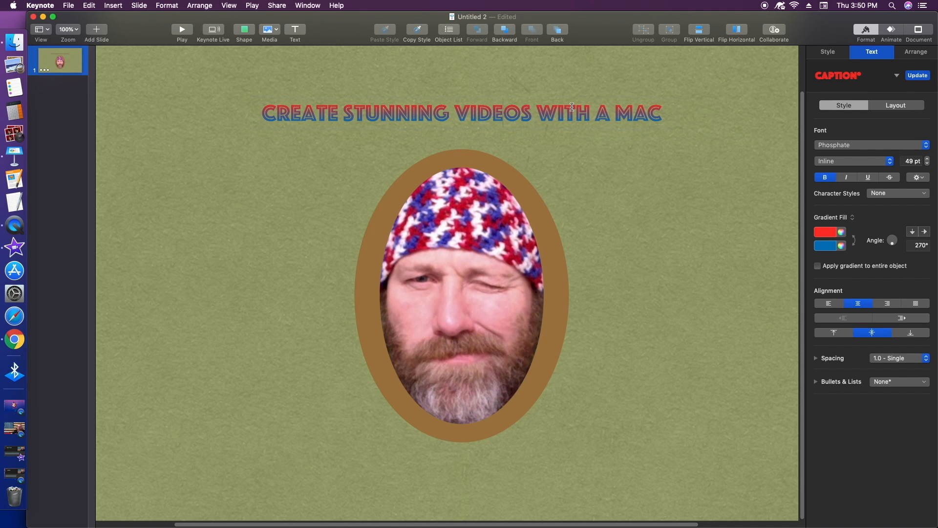
click(230, 165)
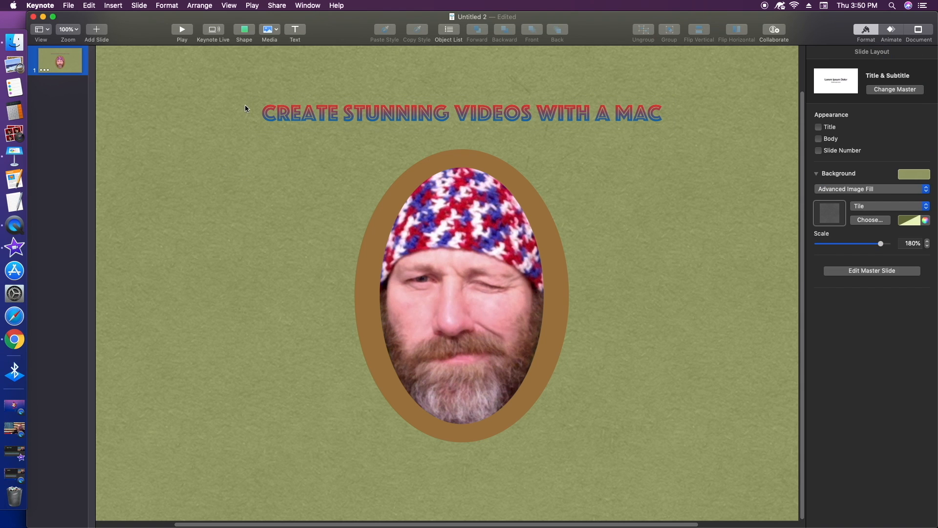
- Show the slide's build order and add the Orbital build-in effect to the title text
click(580, 115)
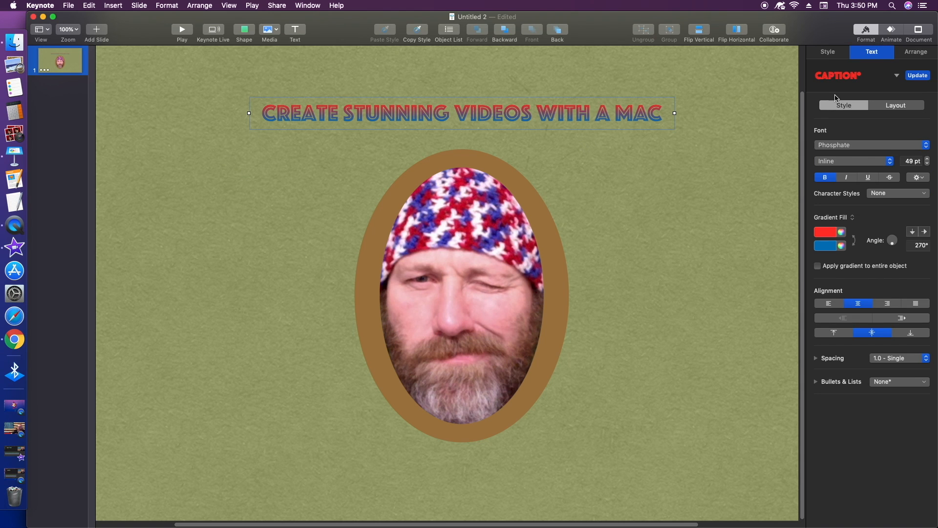
click(897, 35)
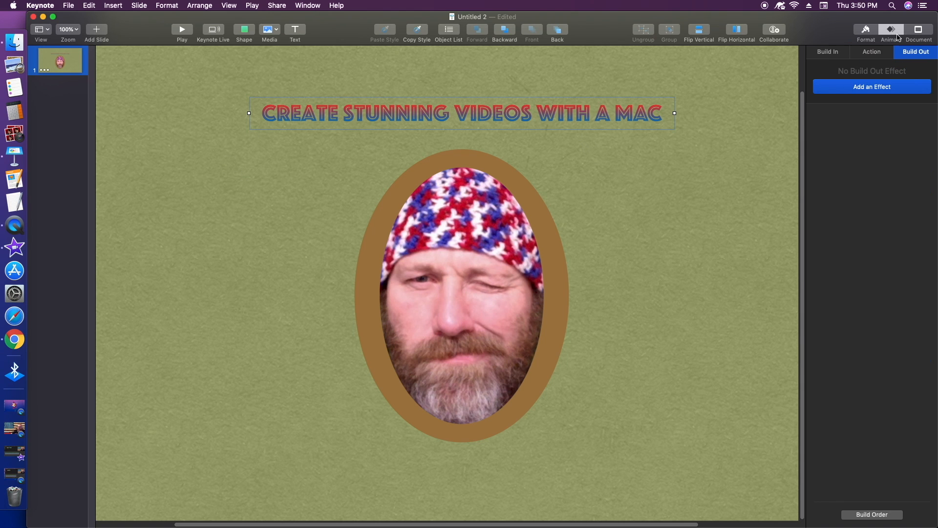
click(881, 513)
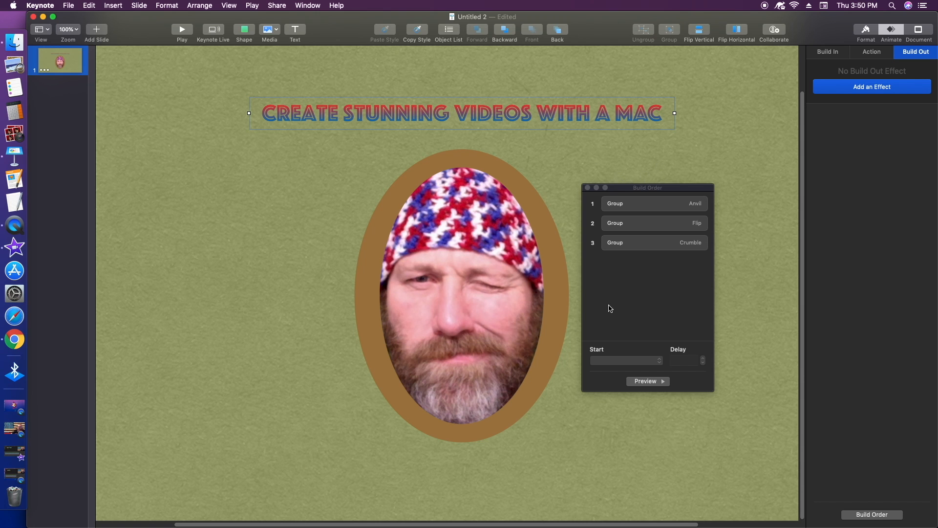
click(837, 52)
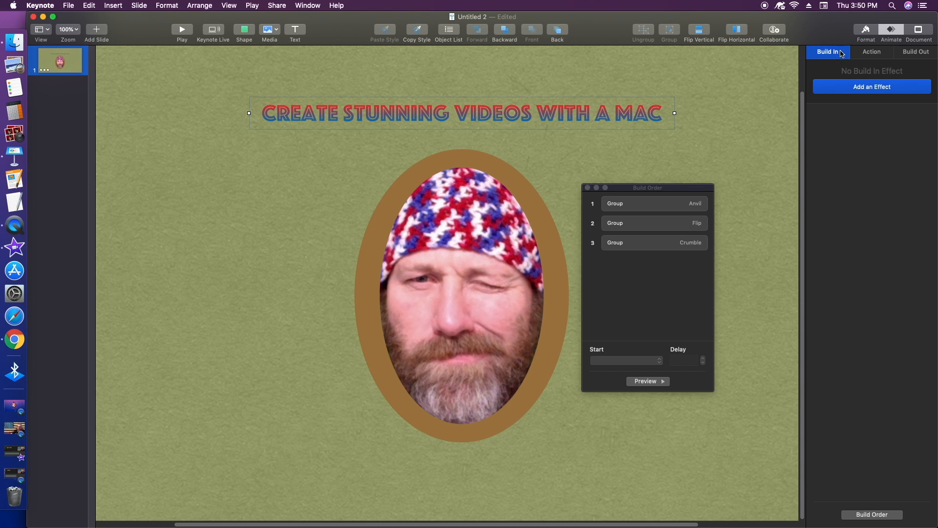
click(855, 88)
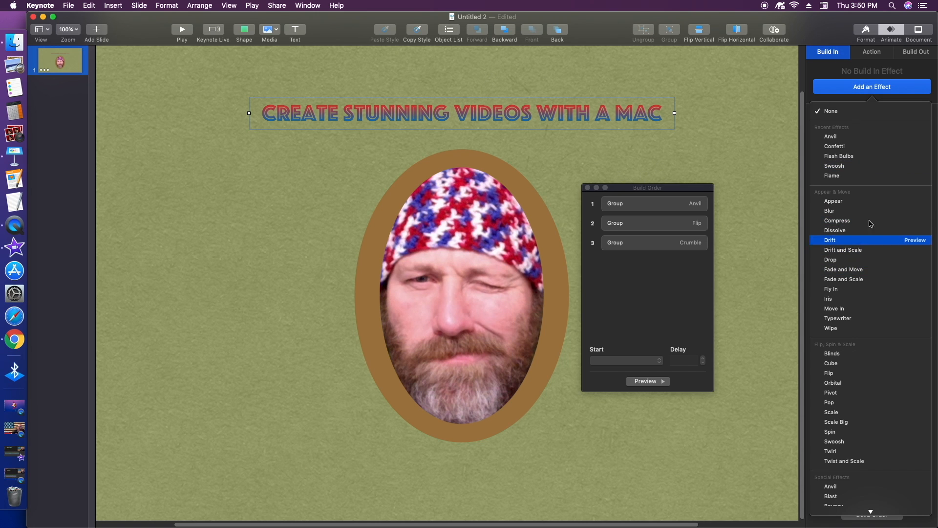
scroll(835, 482, down, 4)
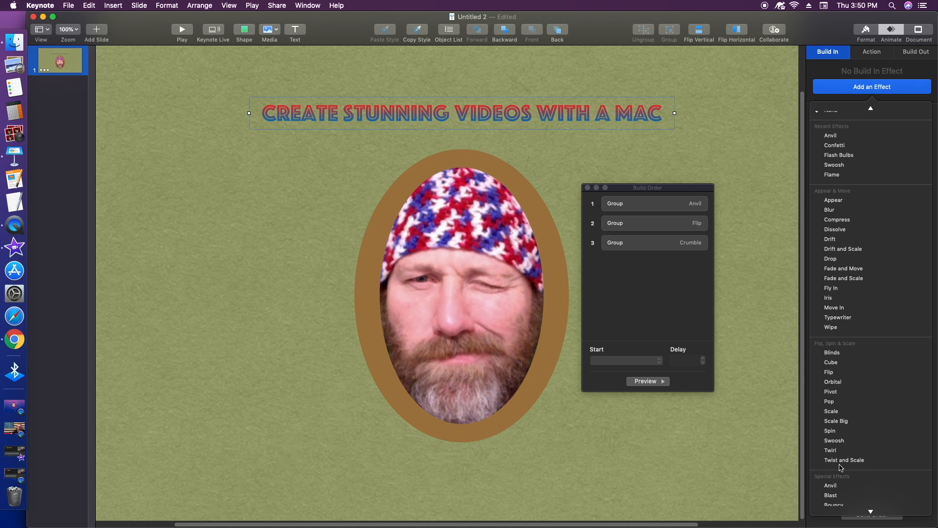
scroll(841, 440, down, 2)
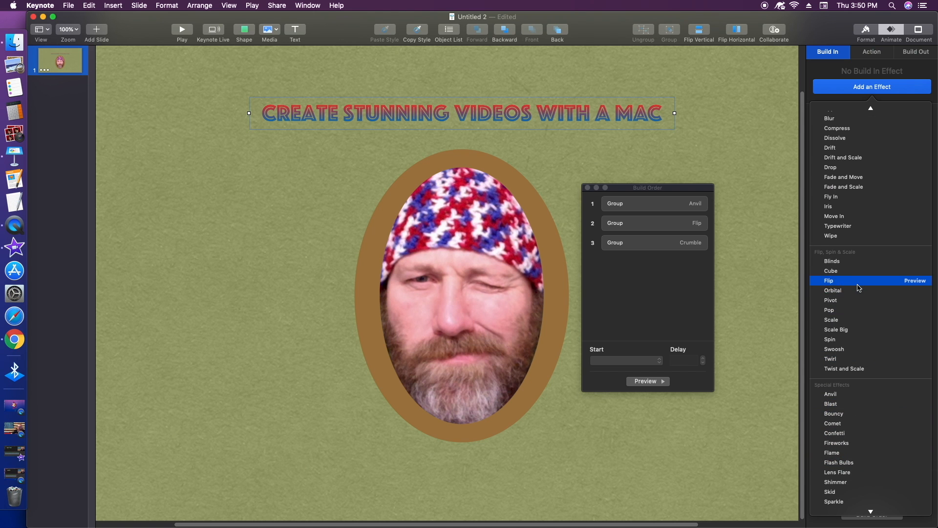
click(855, 287)
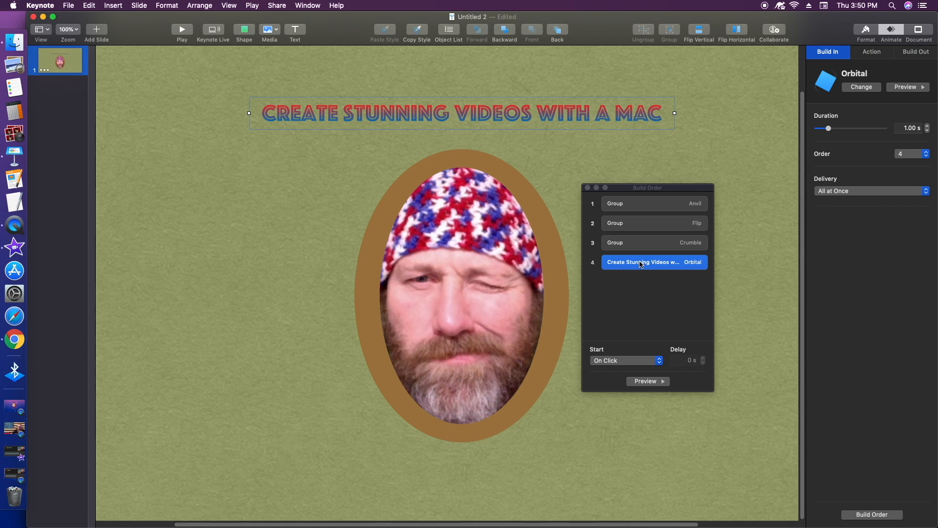
- Move the title's Orbital build to first place in the build order and set it to start After Transition
drag(641, 266, 638, 204)
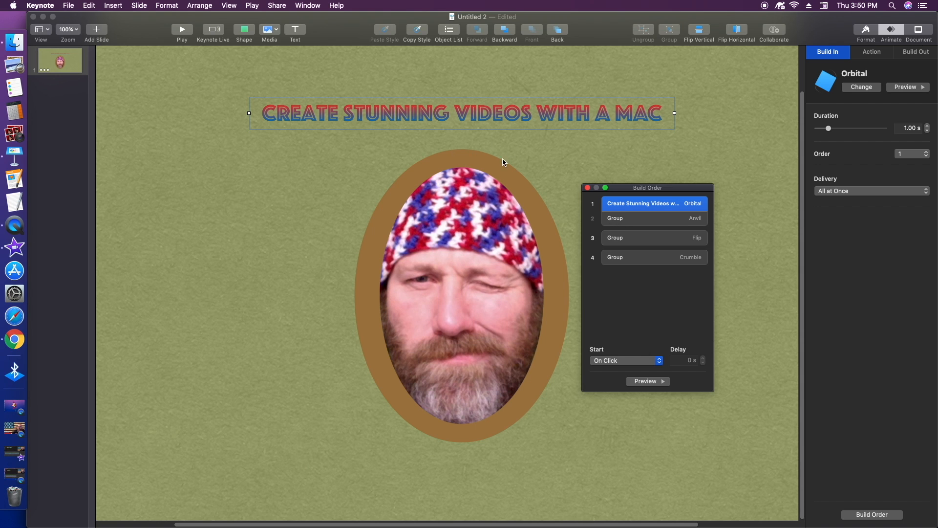
click(630, 361)
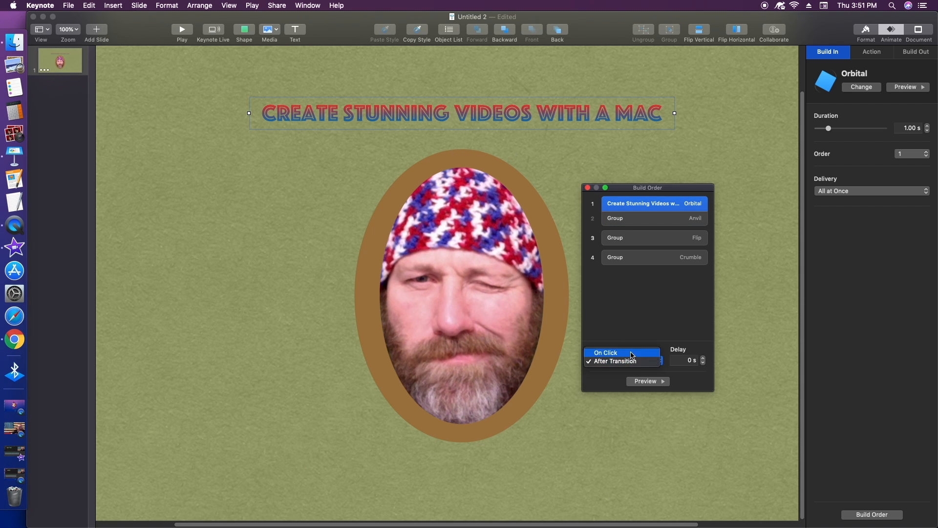
- Switch the start of the title's Orbital build to On Click and back to After Transition
click(632, 354)
click(629, 362)
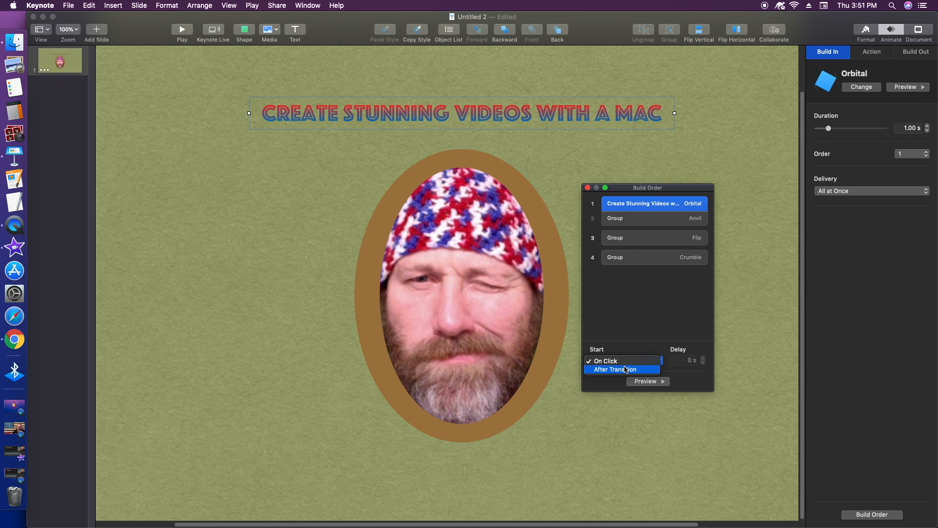
click(626, 369)
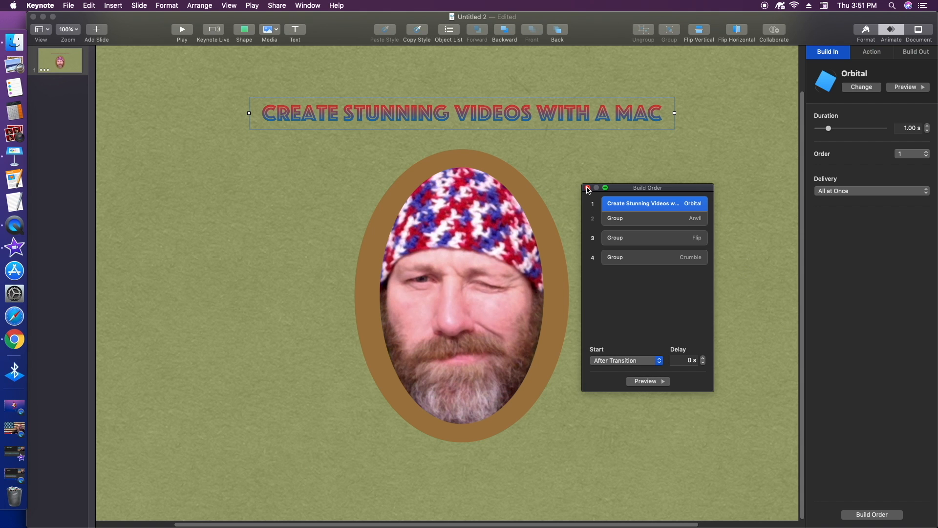
- Set the group's Flip build to start after Build 2
click(635, 237)
click(627, 360)
click(615, 361)
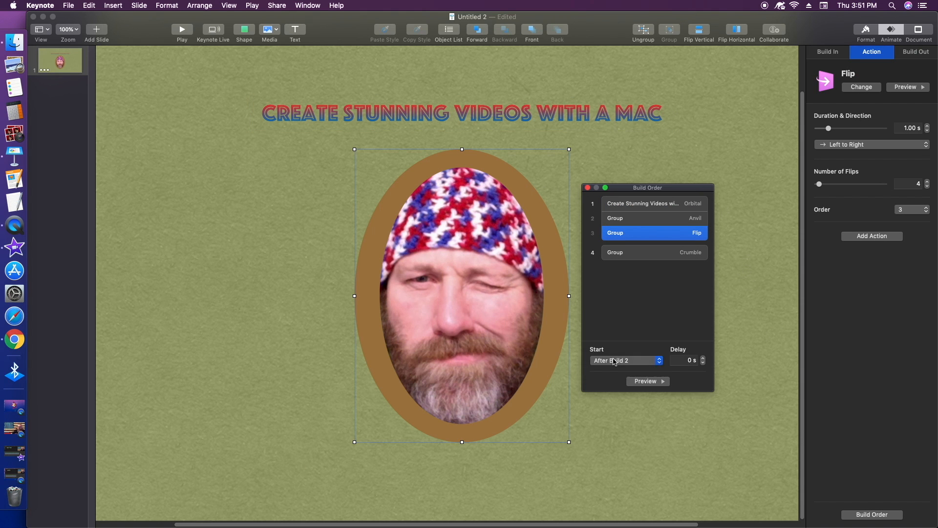
click(622, 362)
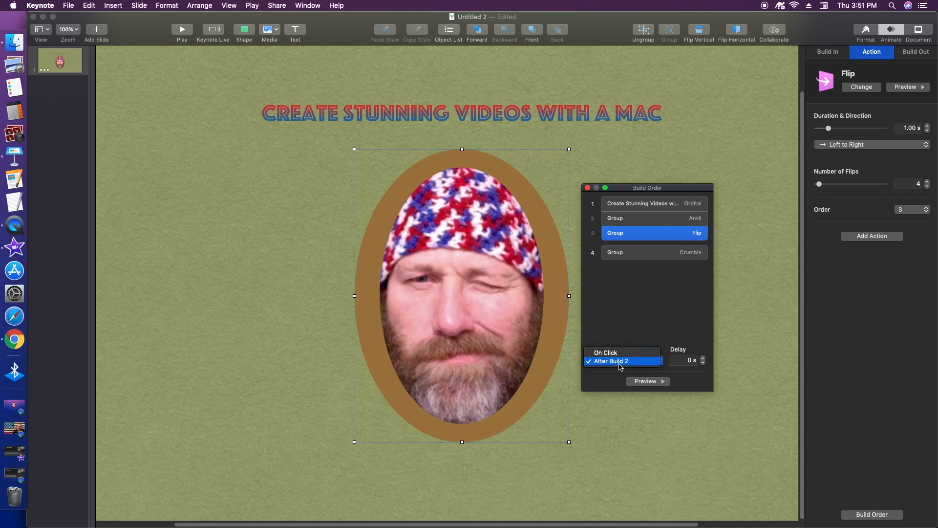
- Set the group's Crumble build to start after Build 3 and close the build order window
click(649, 258)
click(649, 258)
click(624, 360)
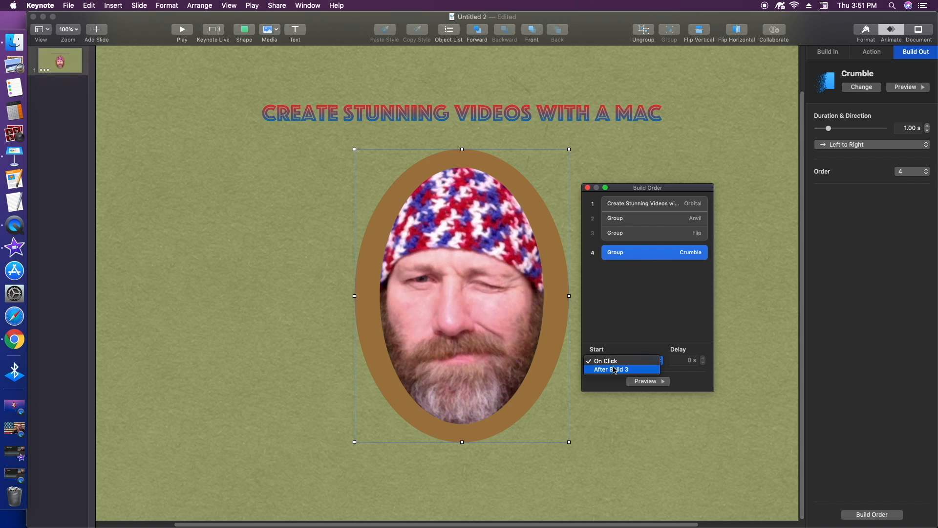
click(614, 370)
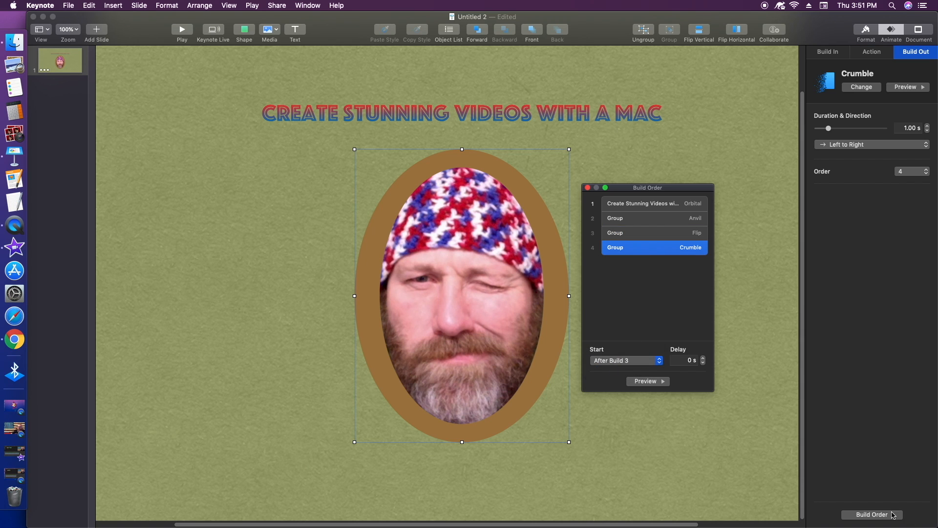
click(590, 184)
click(588, 188)
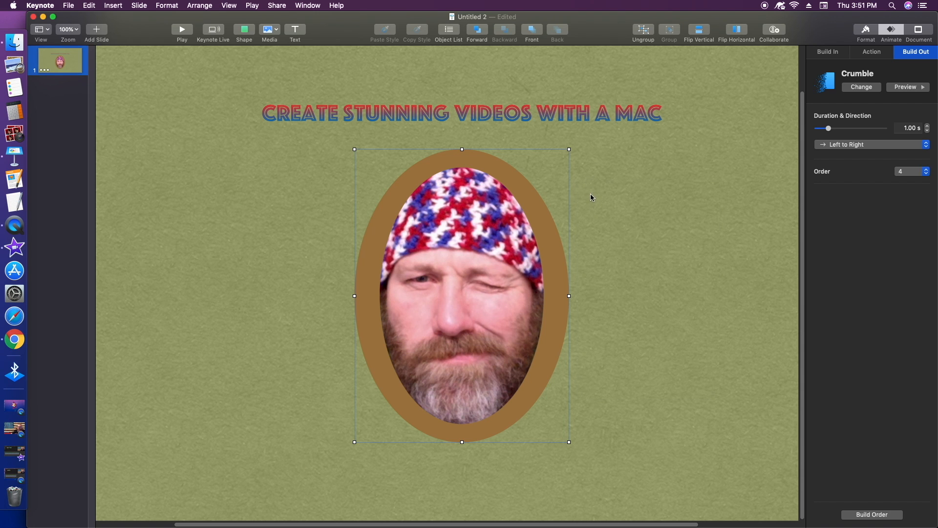
- Reopen the build order and review the settings of the Orbital, Anvil, Flip and Crumble builds
click(881, 515)
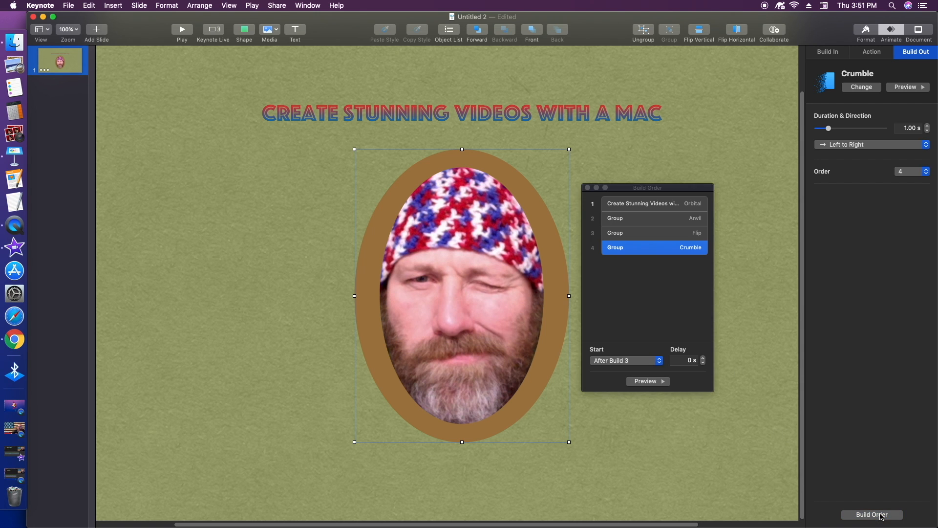
click(653, 205)
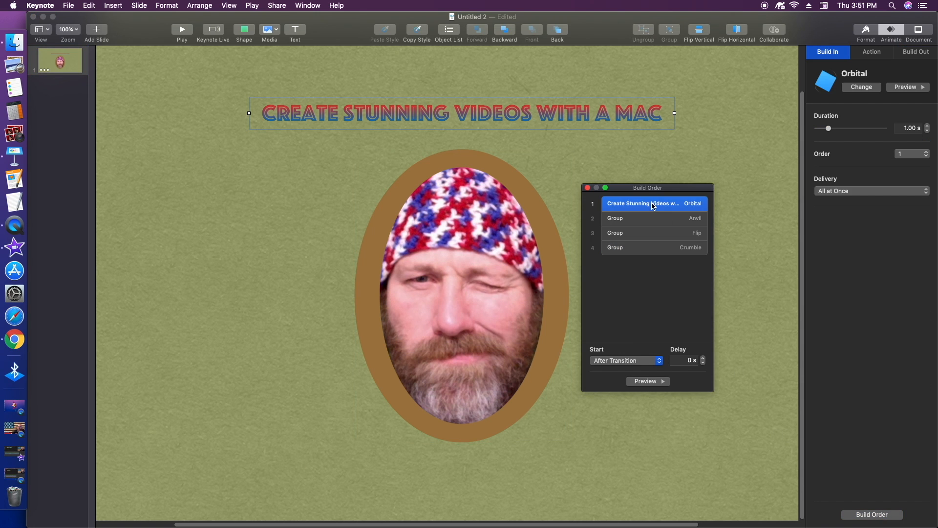
click(653, 219)
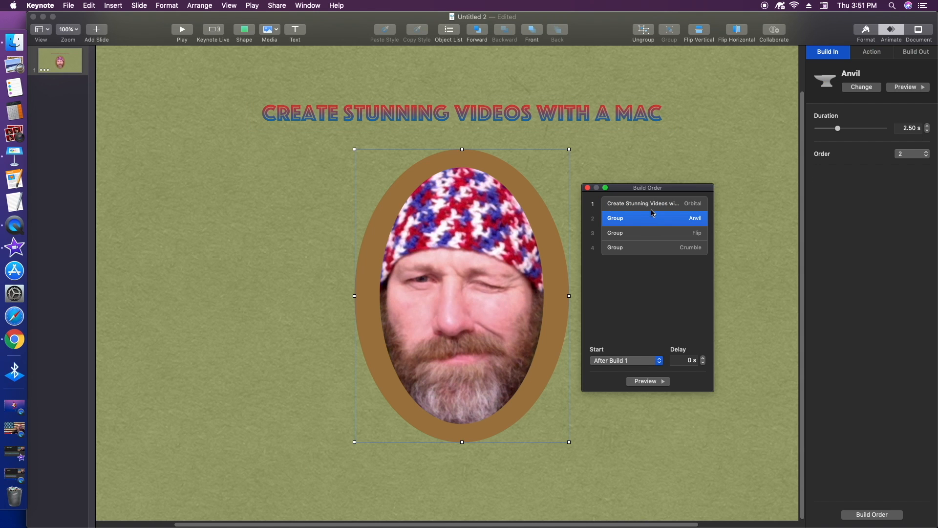
click(646, 237)
click(644, 248)
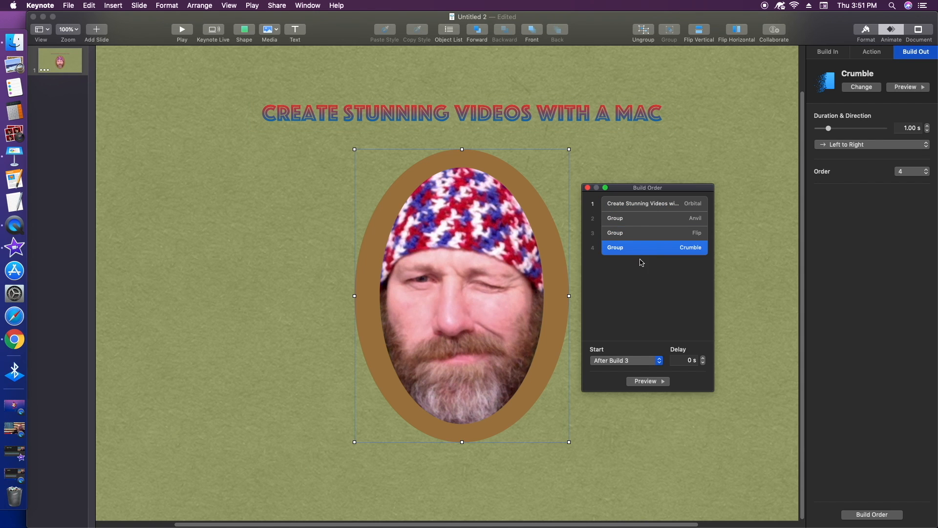
- Swap the title's Orbital build with the group's Anvil build, and restore Orbital to first place
click(639, 211)
drag(639, 211, 641, 220)
click(640, 203)
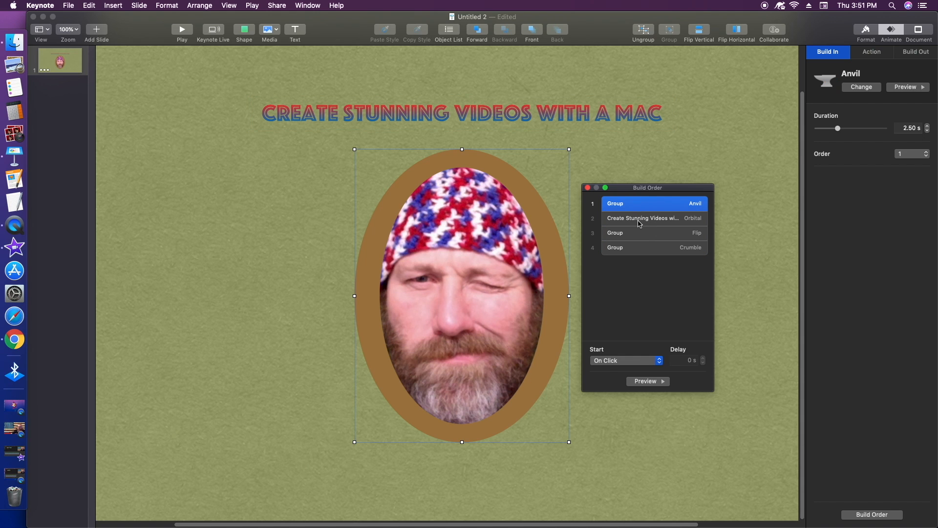
click(638, 221)
drag(638, 222, 640, 206)
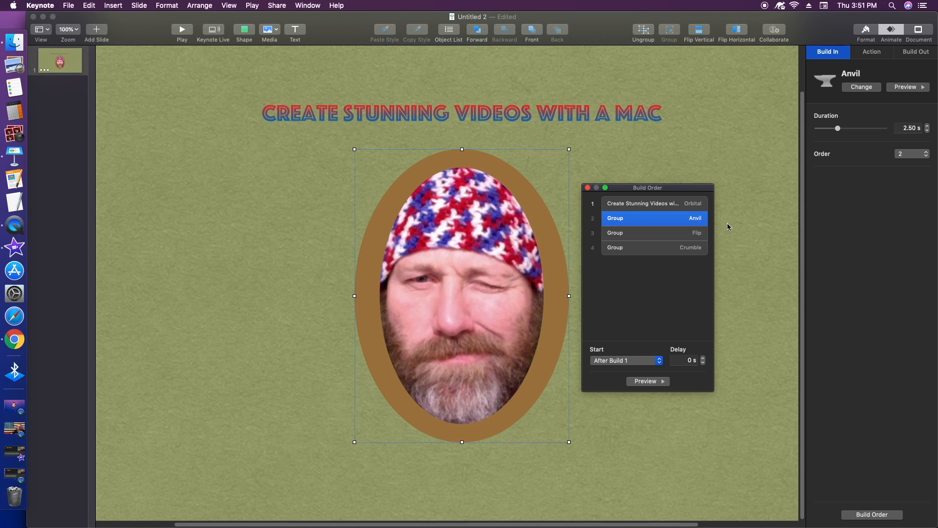
- Close the build order window and play the slide to check its animation sequence, returning to the editor
click(747, 216)
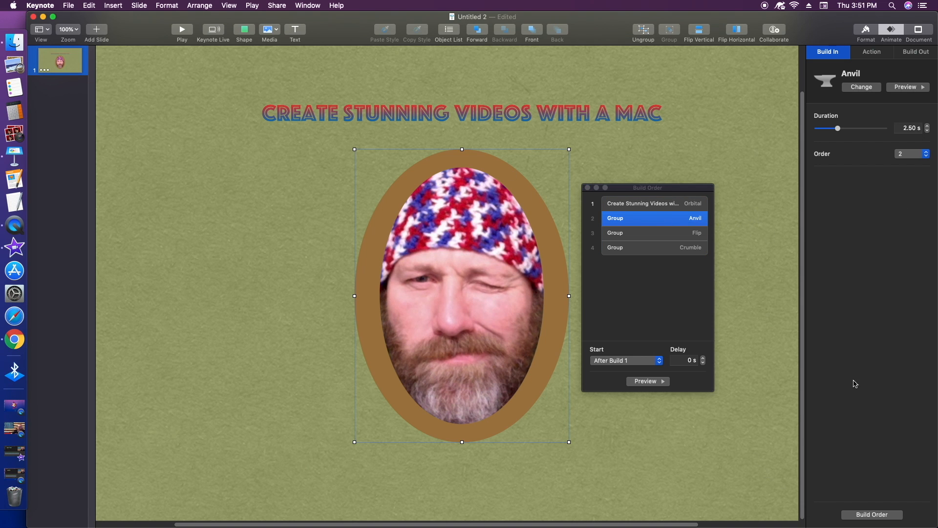
click(746, 93)
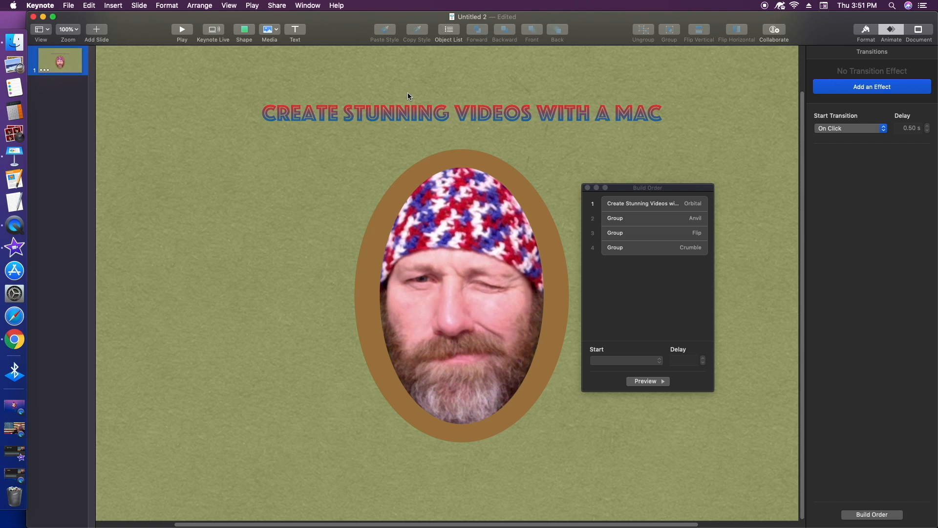
click(589, 188)
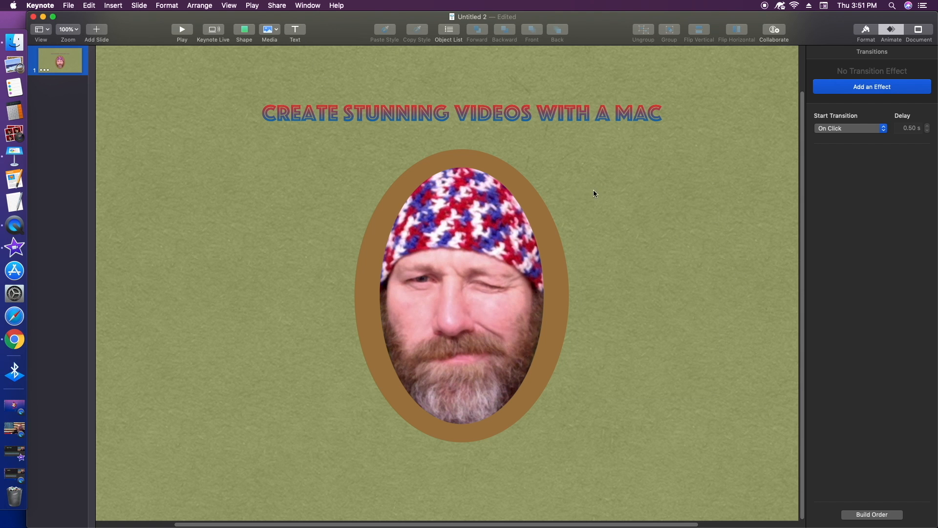
click(182, 30)
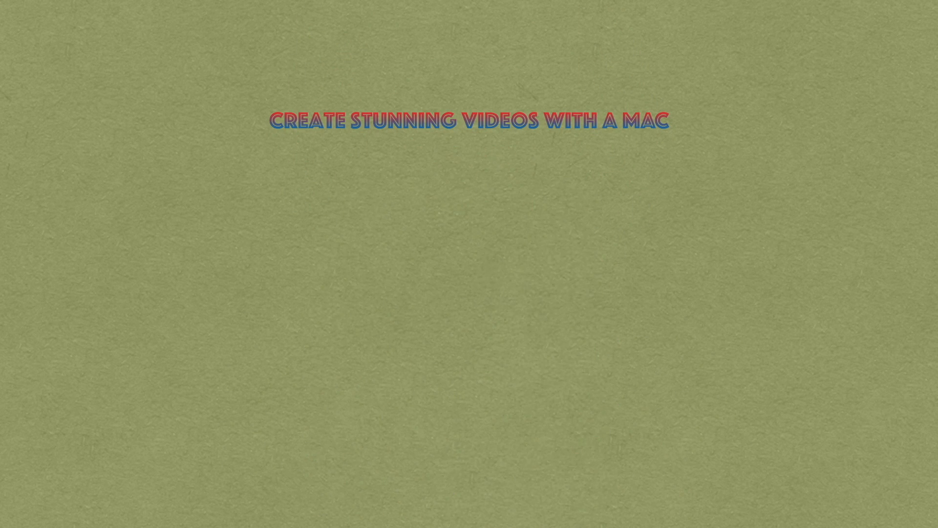
key(Escape)
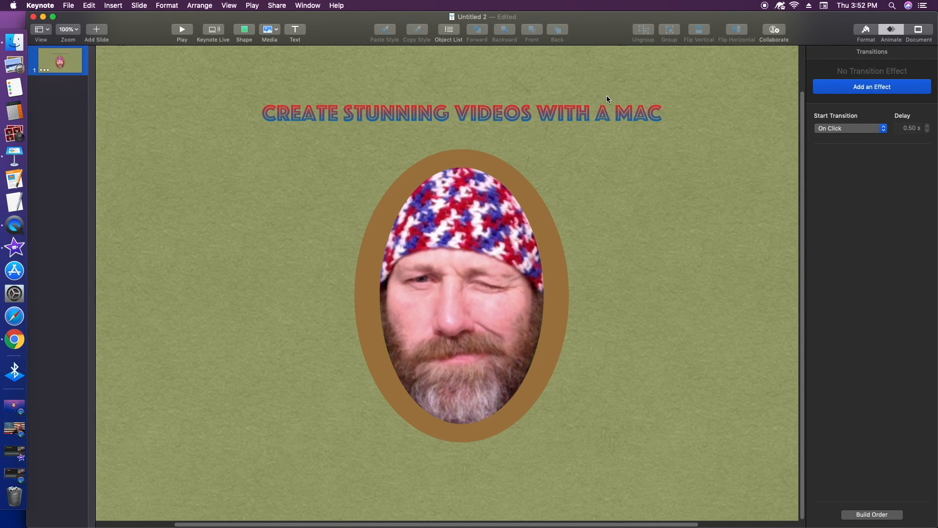
- Add a Shimmer build-out effect to the "Create Stunning Videos with a Mac" title
click(598, 109)
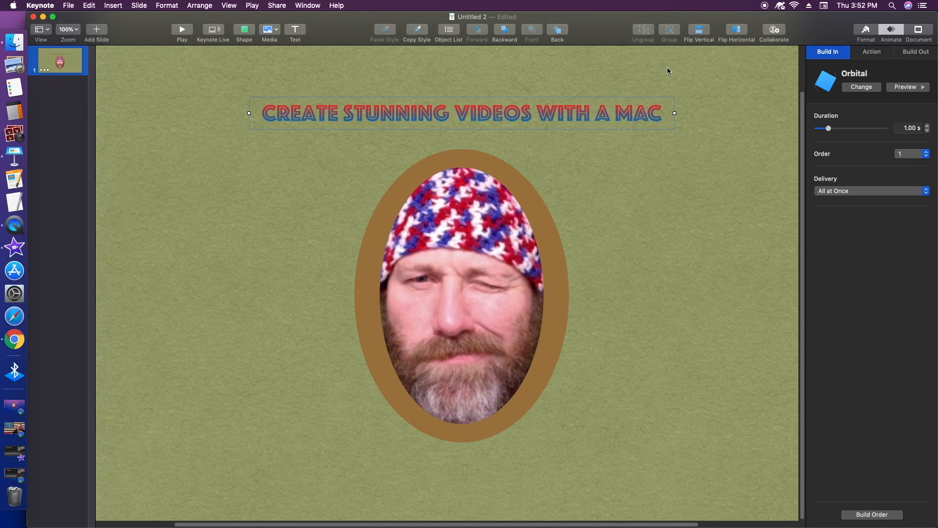
click(916, 55)
click(888, 91)
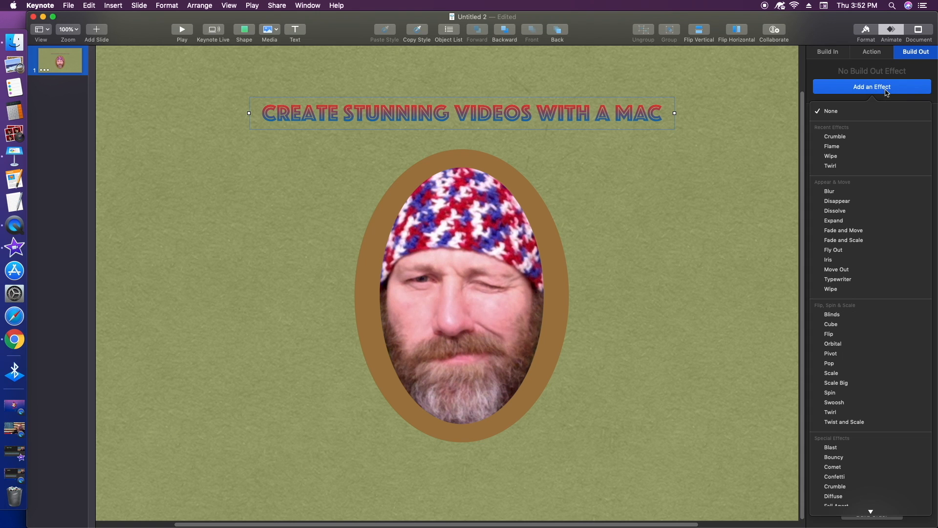
scroll(866, 300, down, 3)
scroll(868, 303, down, 2)
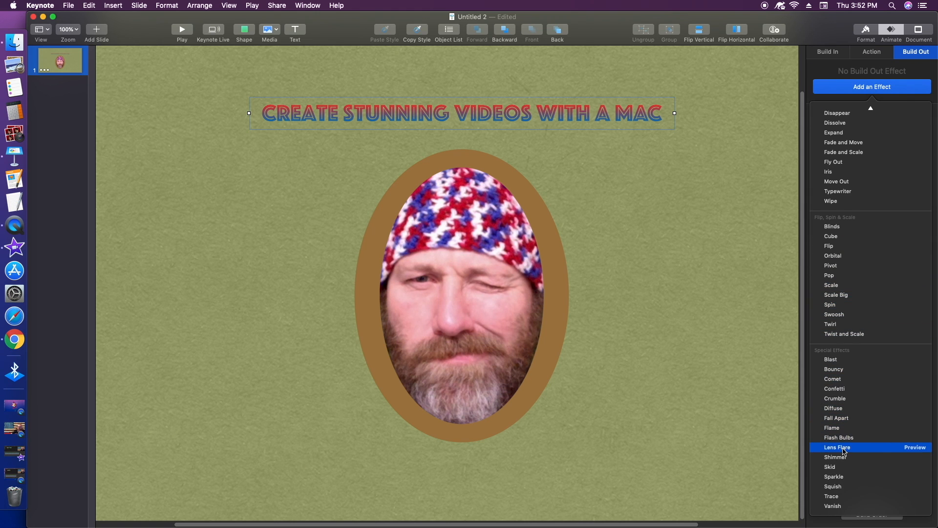
click(837, 457)
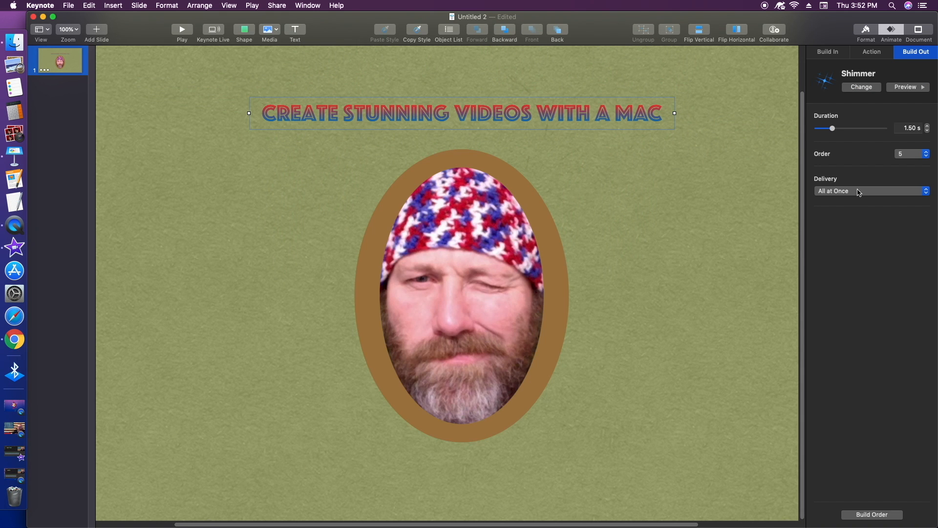
- Attach the title's Shimmer build to the sequence in the build order so it starts after Build 4
click(866, 517)
drag(659, 267, 652, 254)
click(636, 361)
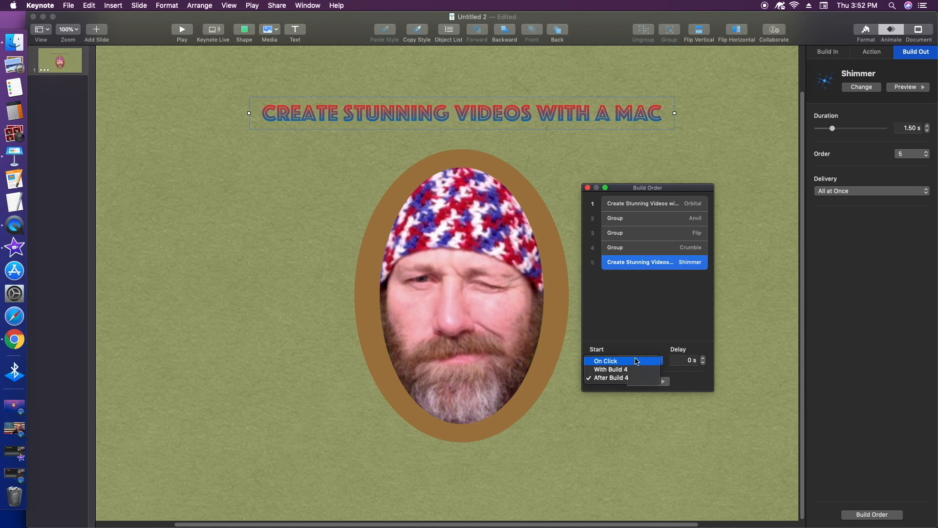
key(Escape)
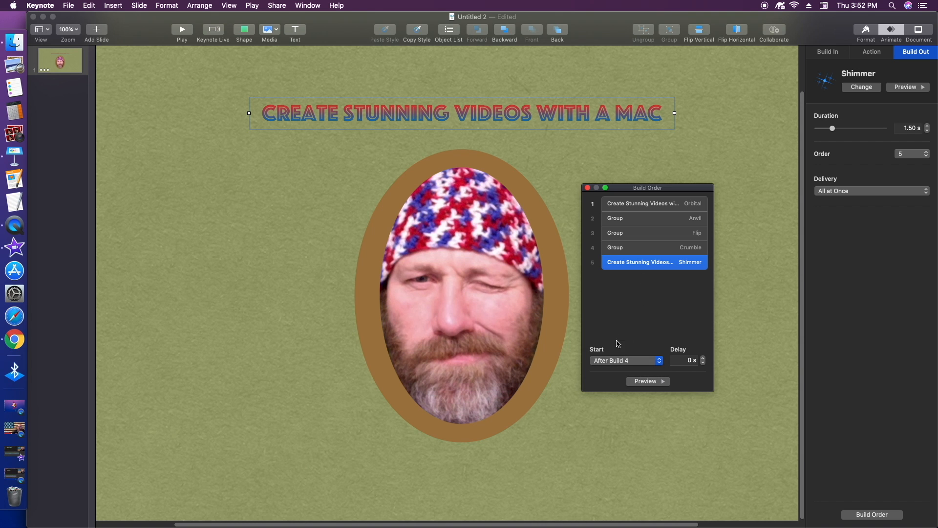
click(638, 314)
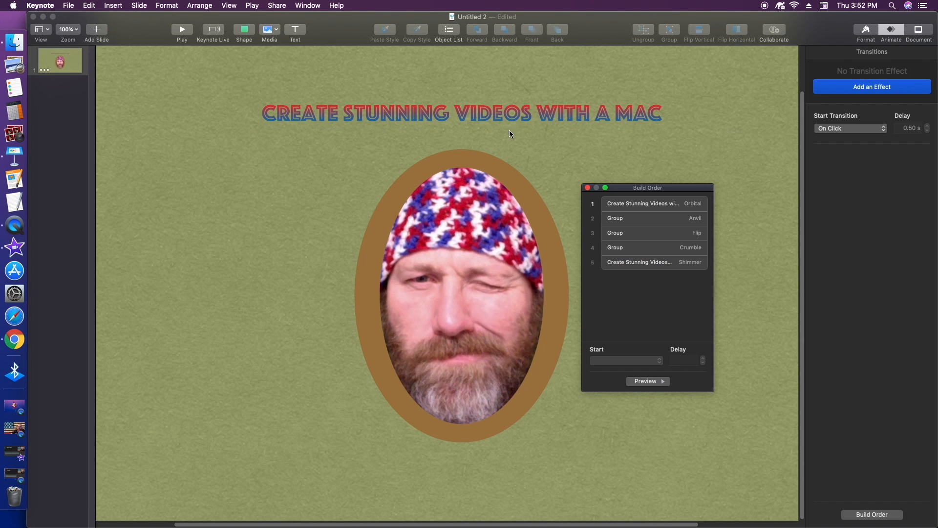
- Set the group's Flip action to 5 flips with a duration of 2.00 s
click(636, 222)
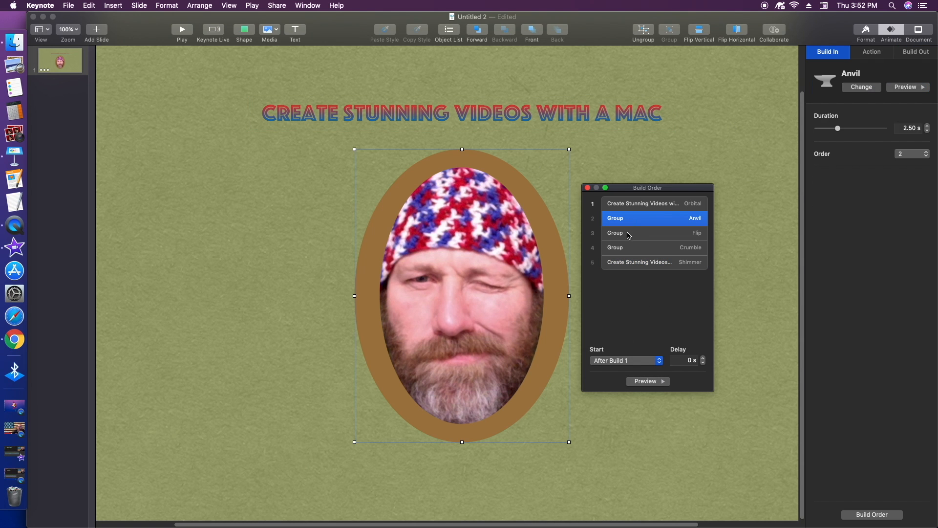
click(629, 234)
click(631, 247)
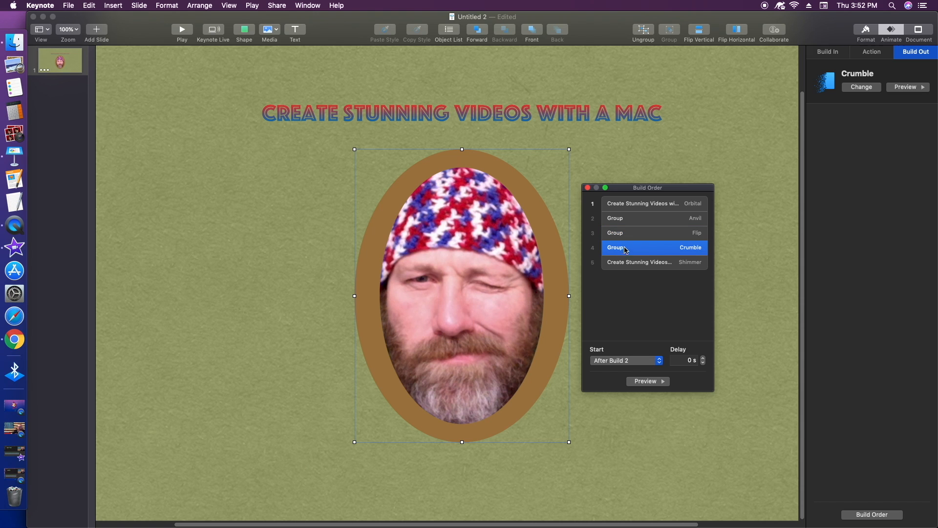
click(664, 237)
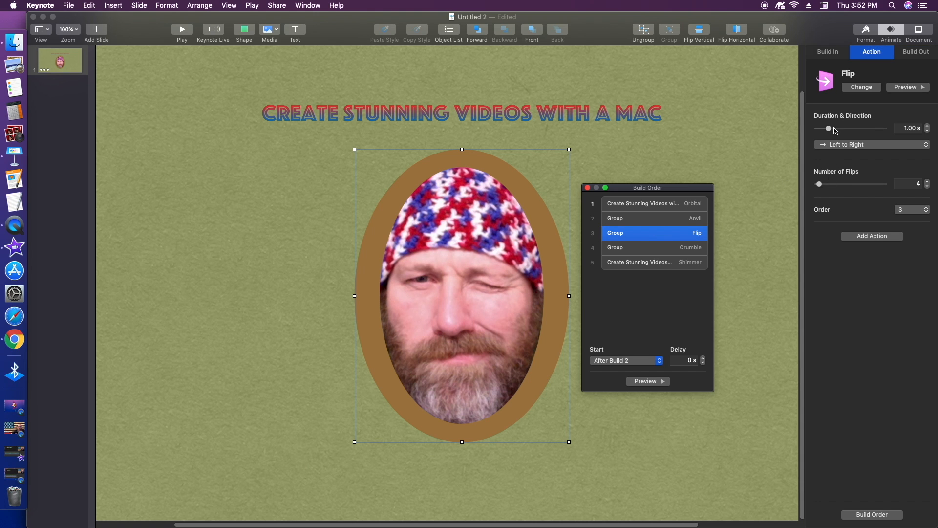
click(821, 185)
drag(821, 185, 821, 185)
click(829, 129)
drag(830, 130, 837, 130)
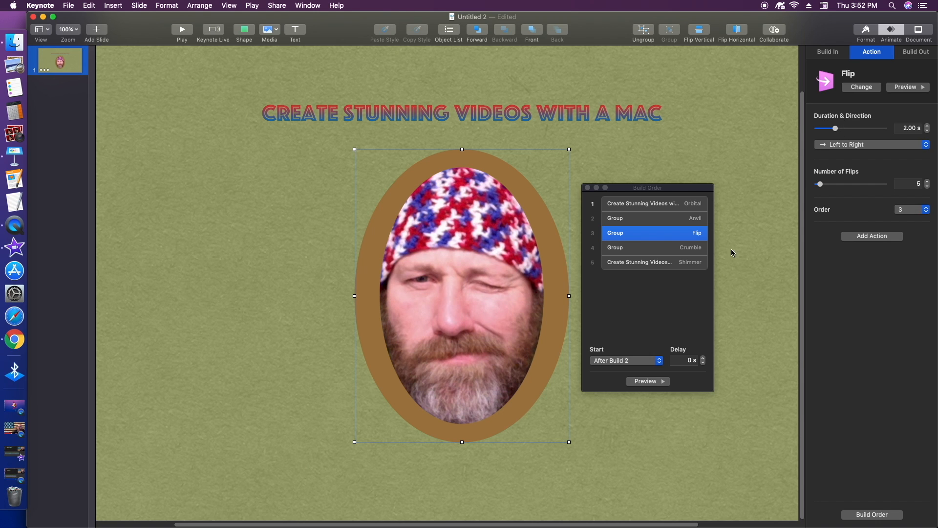
- Set the duration of the group's Crumble build-out to 1.75 s
click(668, 251)
drag(830, 130, 836, 130)
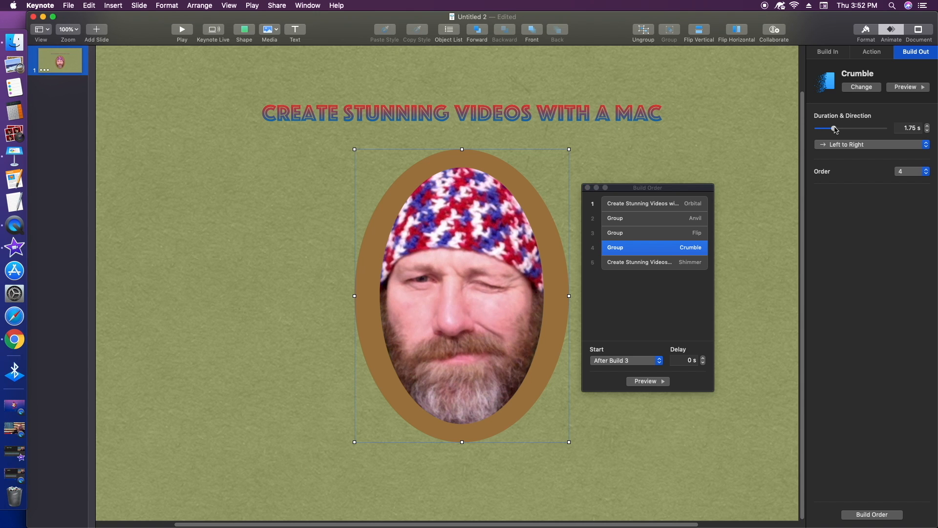
click(657, 263)
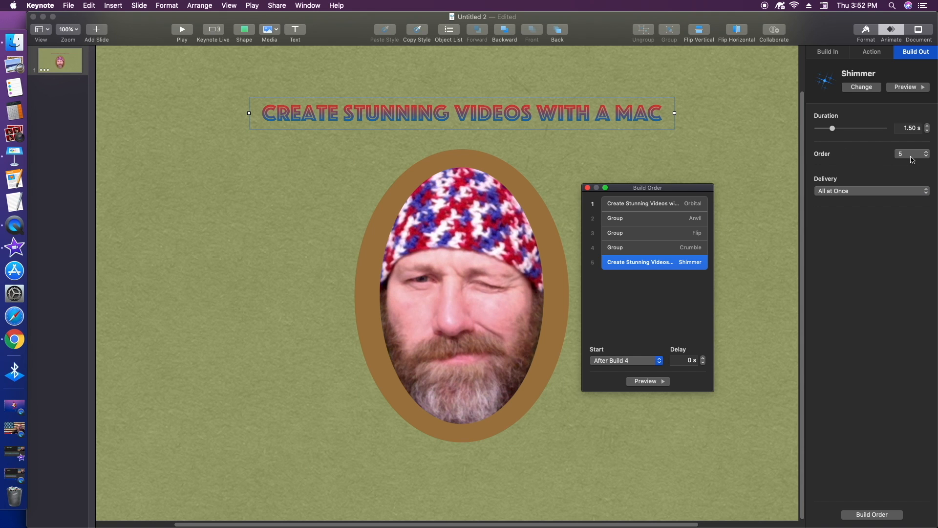
click(747, 154)
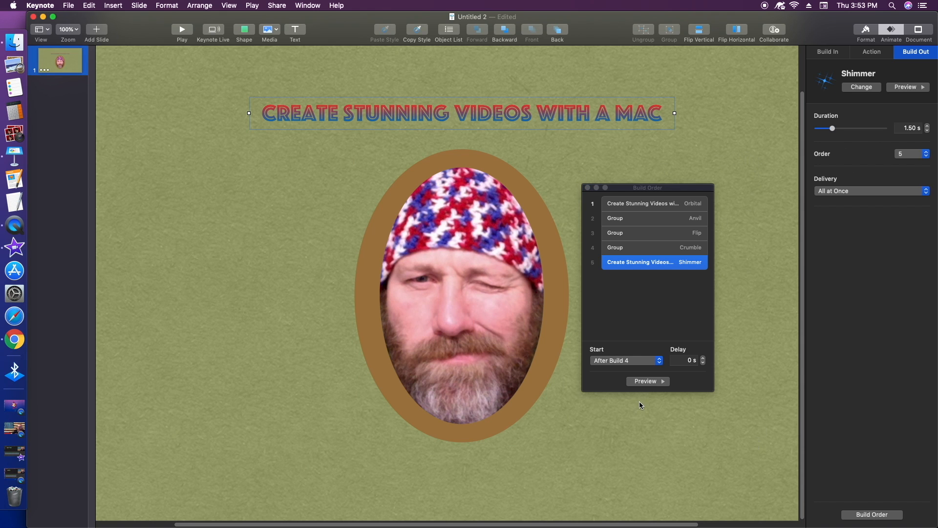
- Review the Orbital, Anvil, Crumble and Shimmer builds in the build order
click(647, 205)
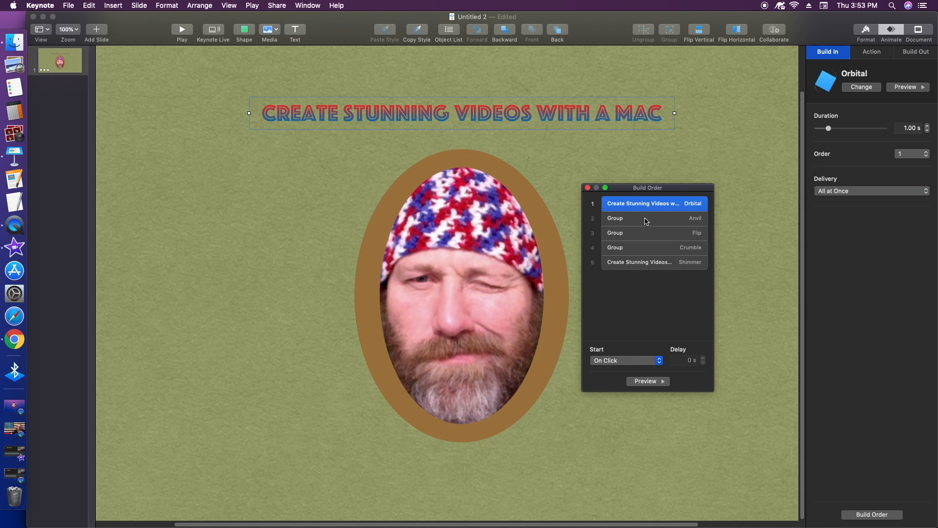
click(645, 220)
click(647, 248)
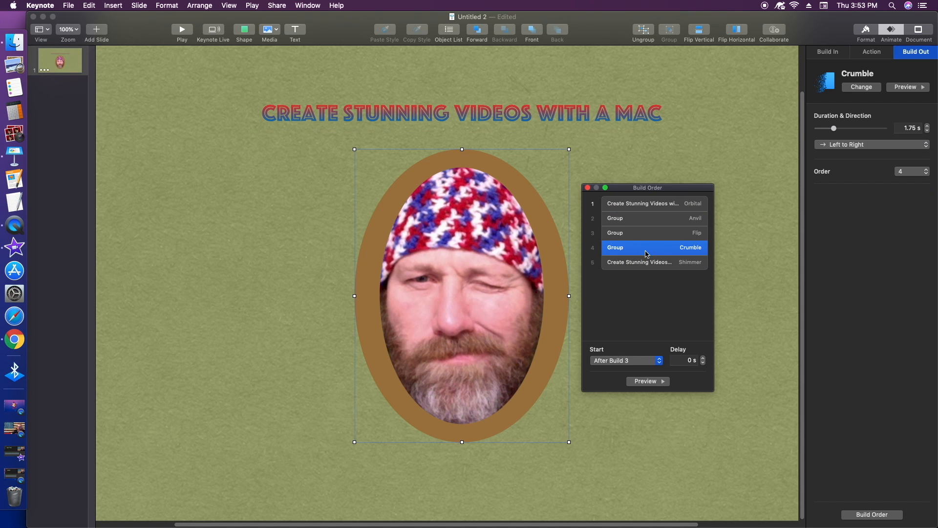
click(646, 263)
click(749, 236)
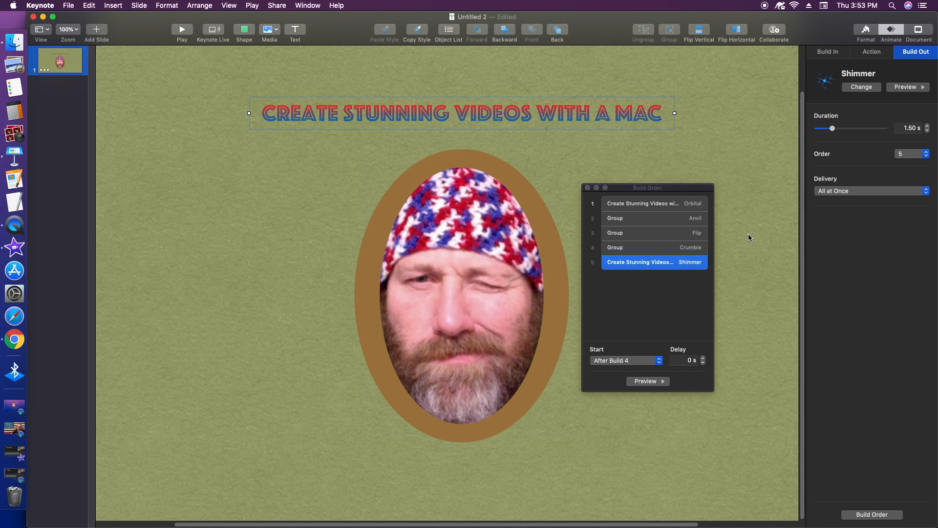
- Check the title's Orbital build, close the build order list, and play the slideshow to review the animation sequence
click(653, 204)
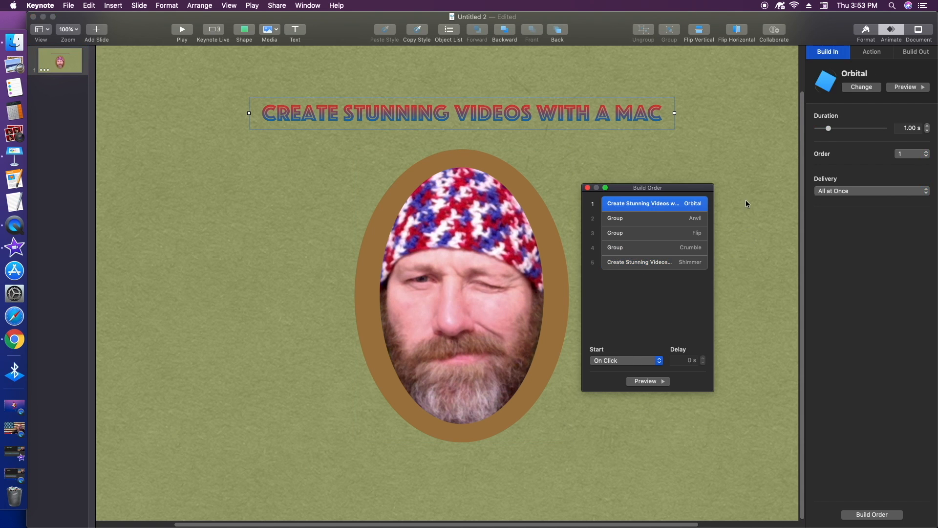
click(588, 188)
click(182, 30)
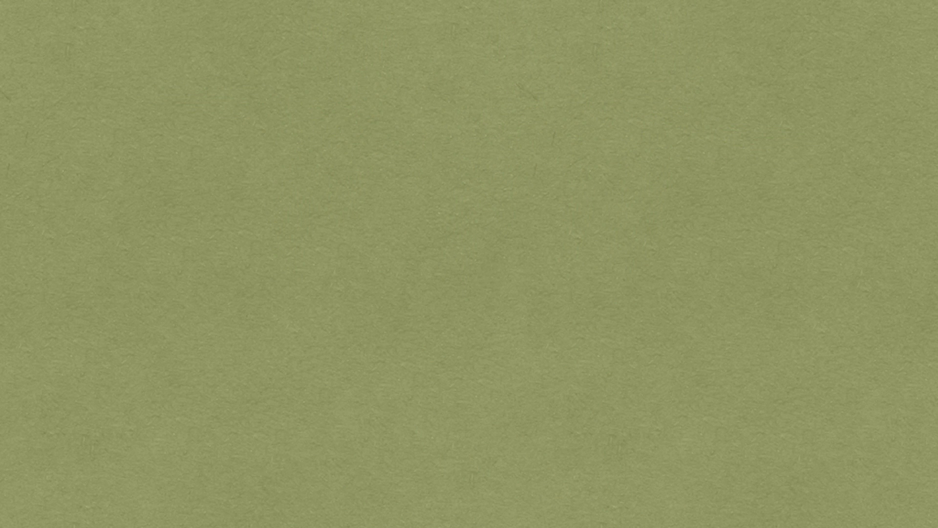
key(Escape)
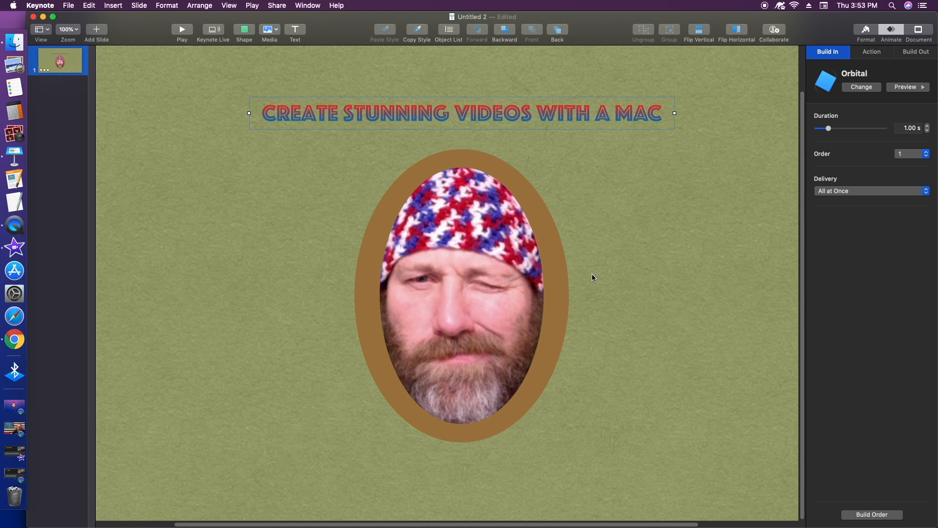
- Set up a self-playing movie export of all slides and choose the movie's resolution
click(74, 7)
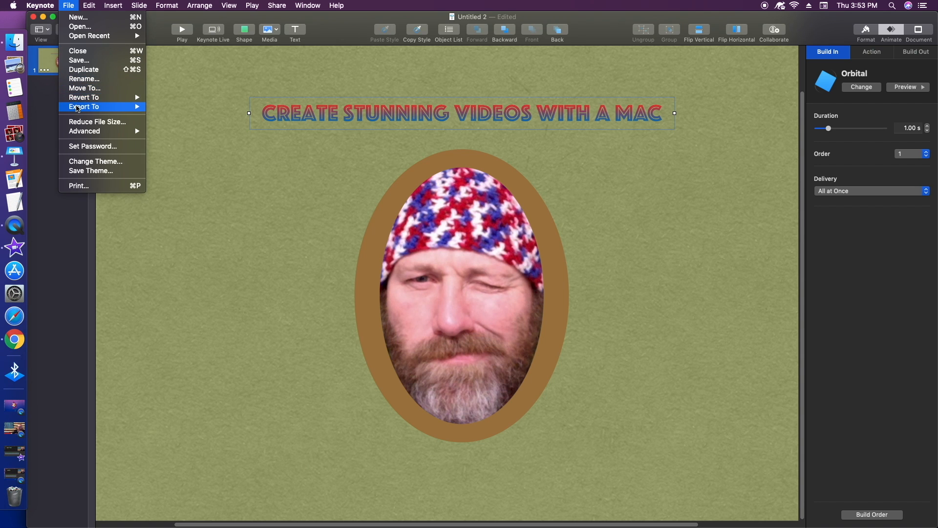
mouse_move(77, 108)
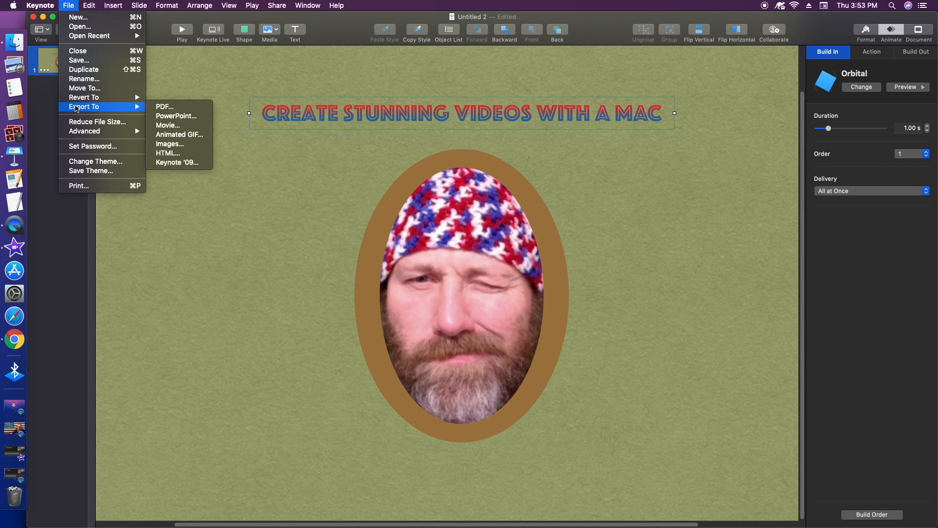
click(176, 129)
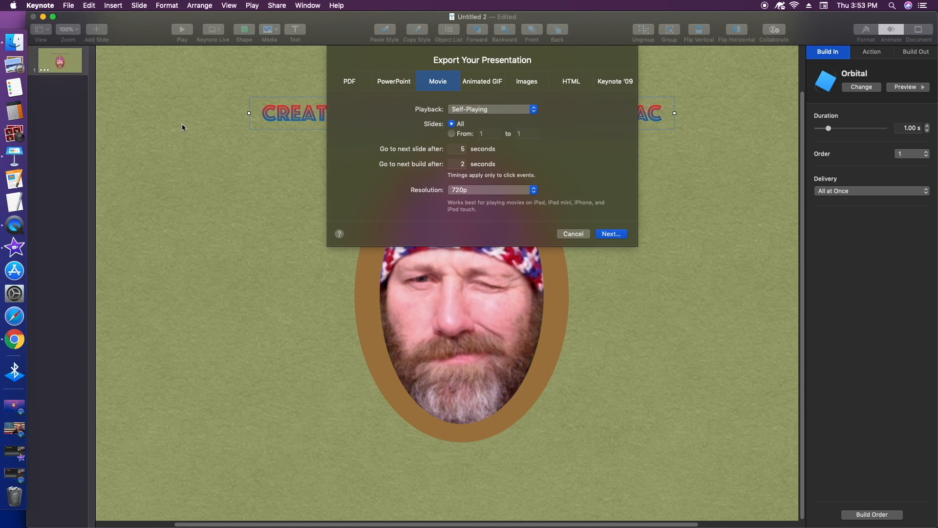
click(464, 165)
click(516, 191)
click(509, 200)
click(616, 234)
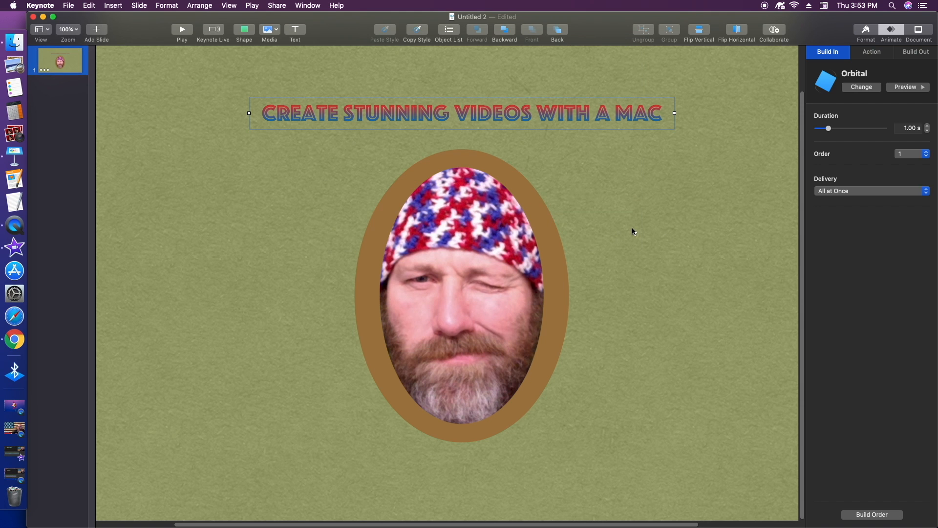
- Export the movie as intro-videocls to the 10-12 folder and play it in QuickTime Player
text(intro-videocls)
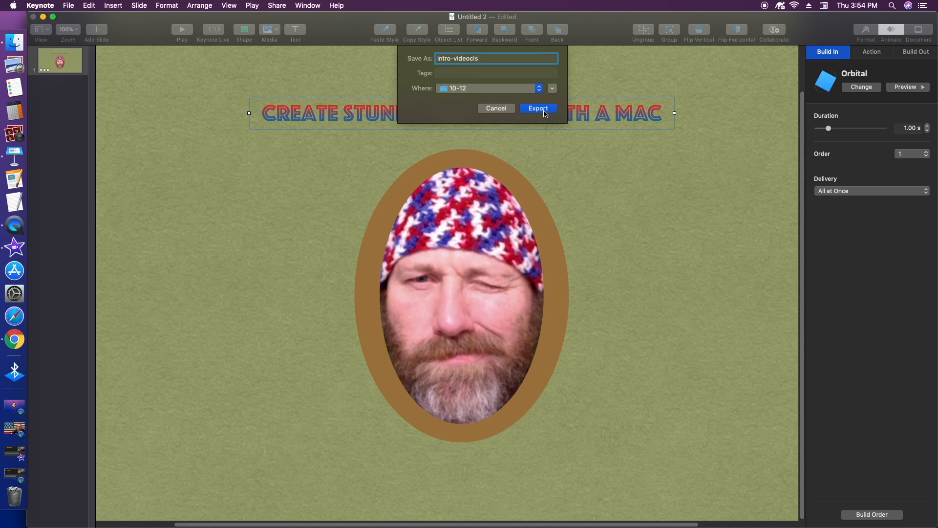
click(544, 111)
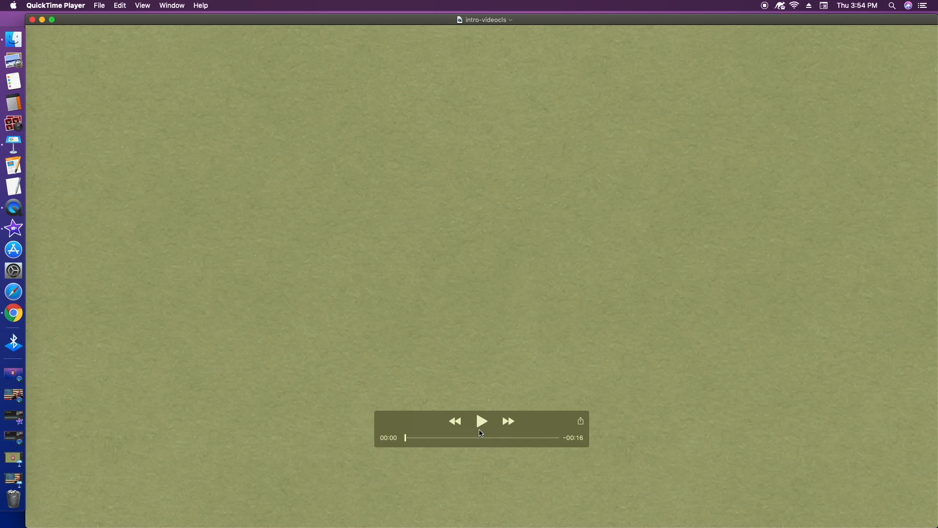
click(482, 422)
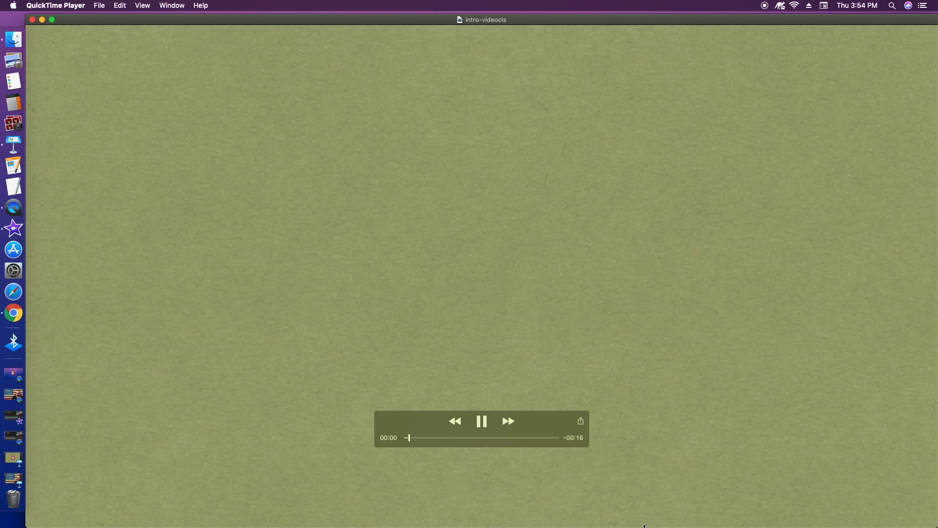
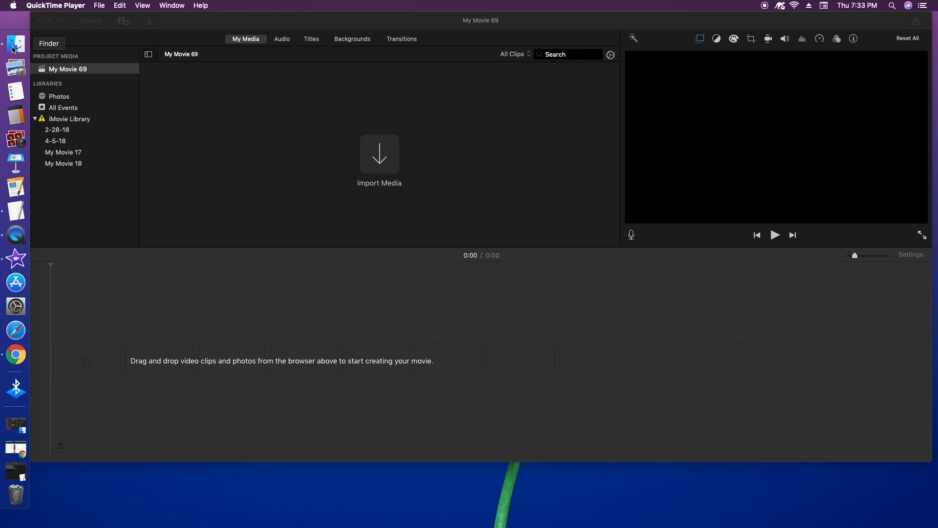
- Import intro-videocls from Finder's recent files into the iMovie project My Movie 69 and add it to the empty timeline
click(13, 49)
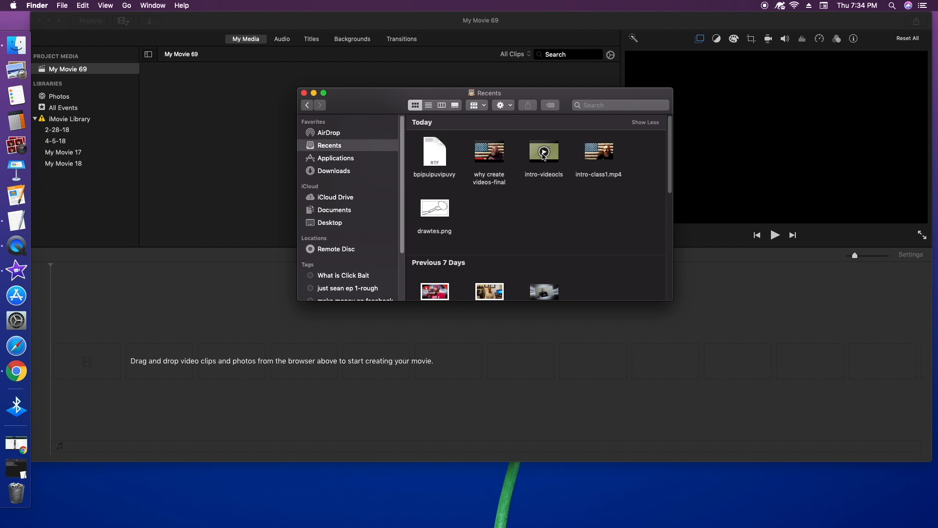
drag(536, 156, 233, 136)
click(274, 133)
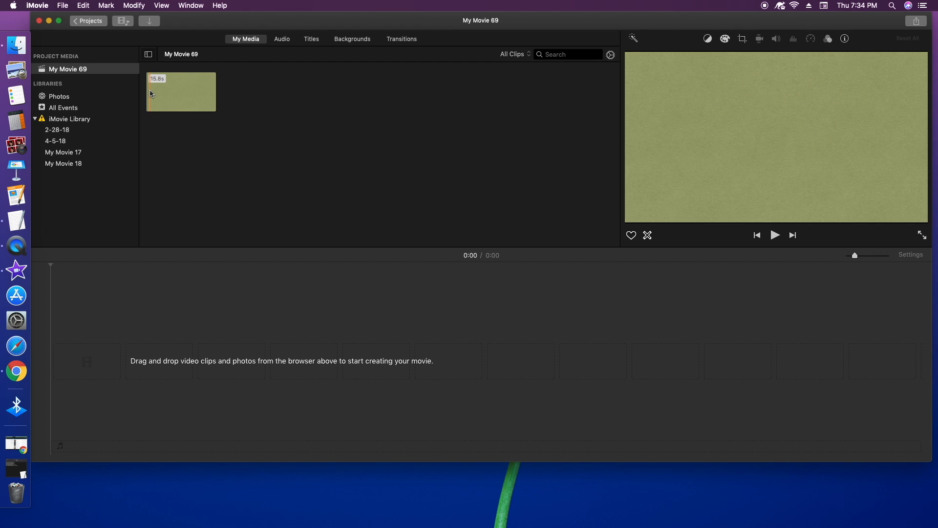
drag(151, 93, 68, 362)
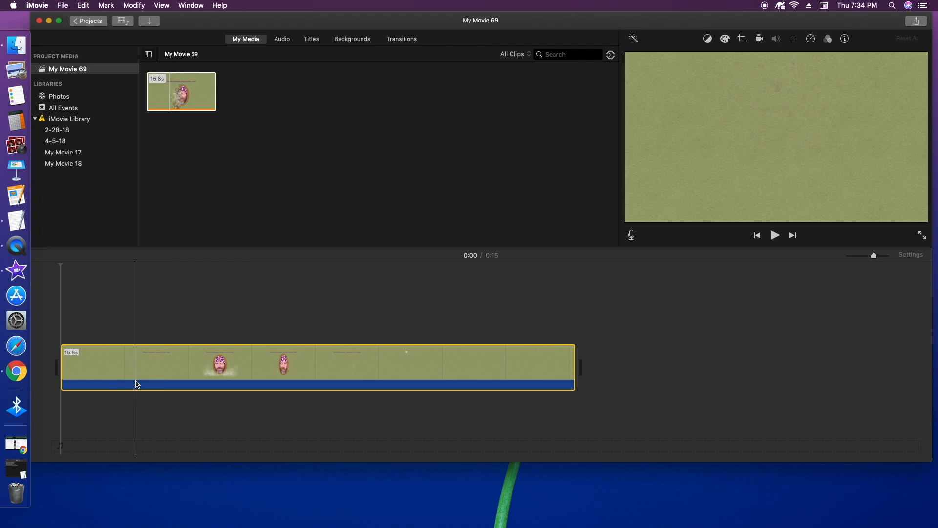
- Split the timeline clip about 2.2 s in, just before the title appears, and delete the blank opening part
click(130, 381)
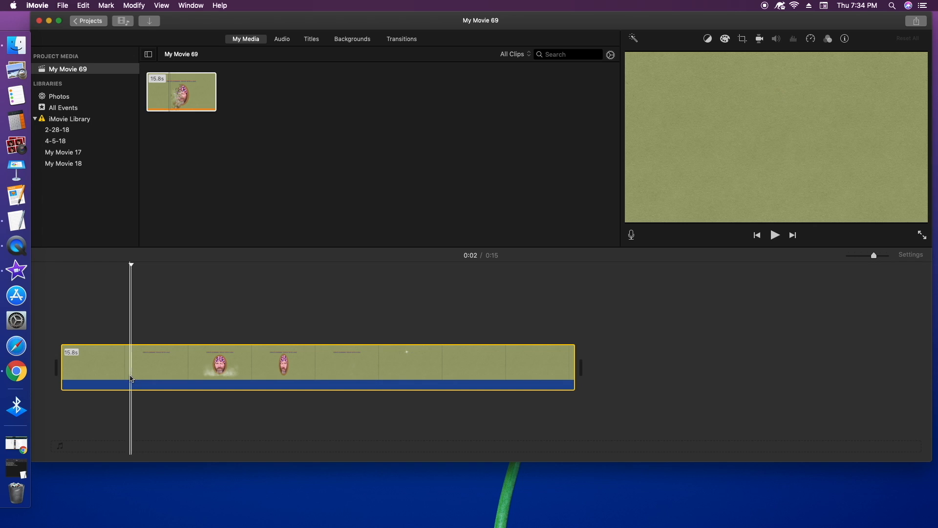
right_click(131, 378)
click(156, 428)
click(107, 354)
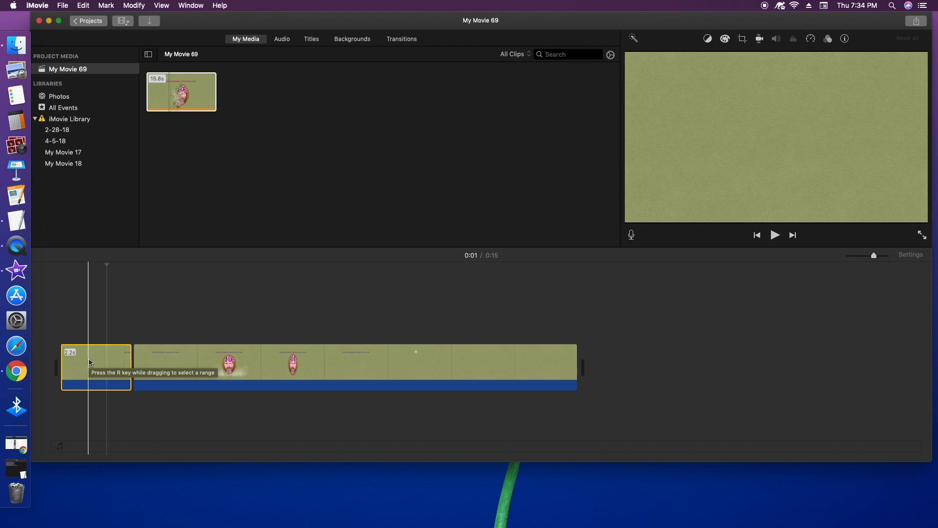
right_click(89, 362)
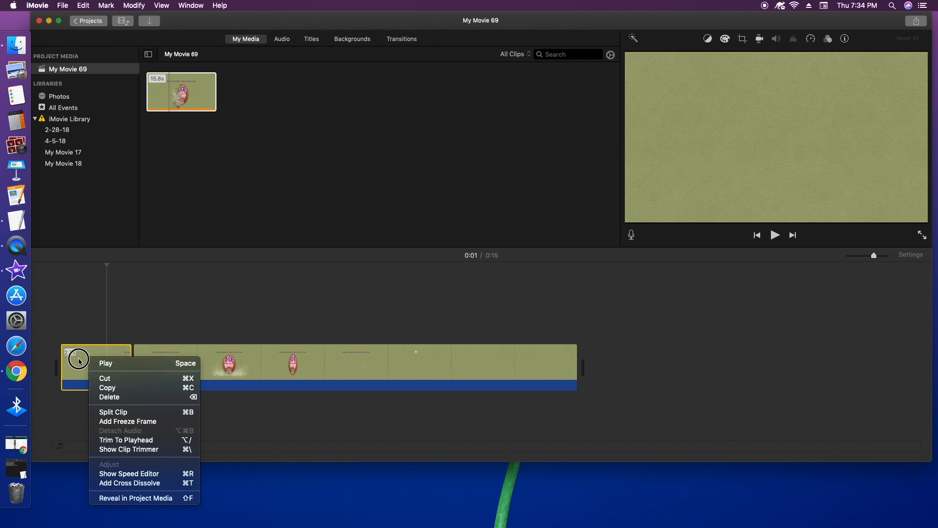
right_click(78, 359)
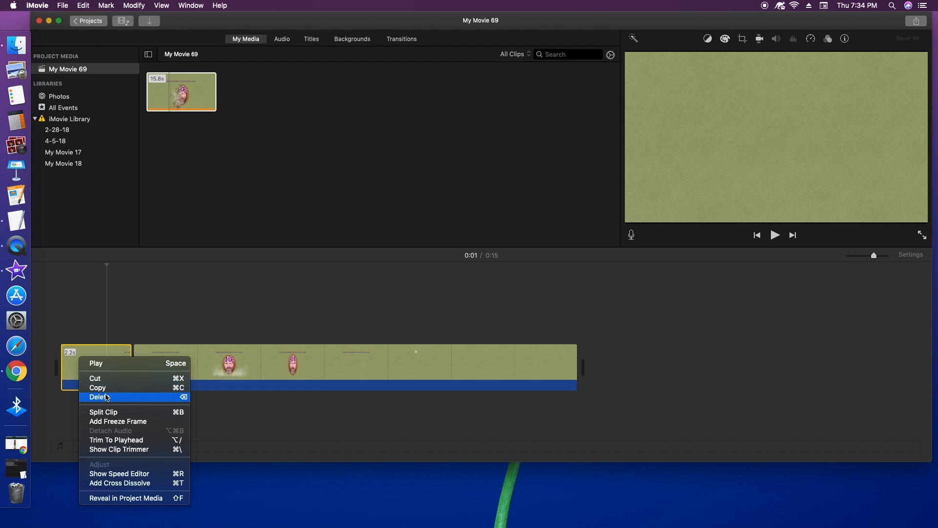
click(107, 397)
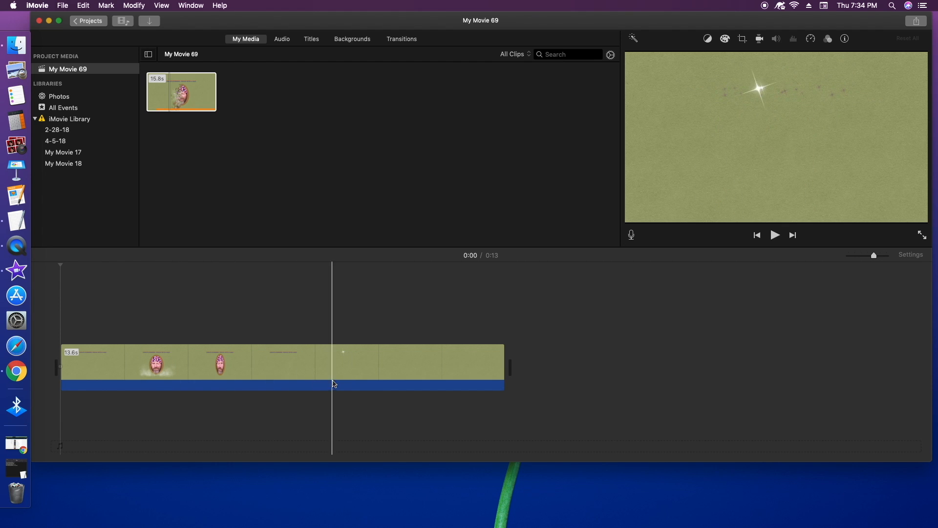
- Split the clip at about 8 s, near the title's shimmer build-out, and delete the remaining 5.0 s
click(341, 385)
right_click(341, 385)
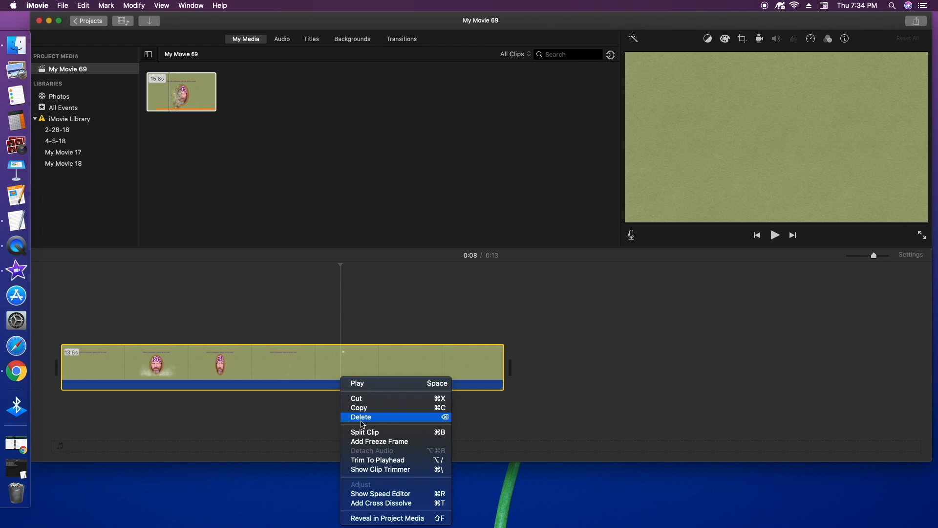
click(363, 432)
click(380, 383)
right_click(381, 371)
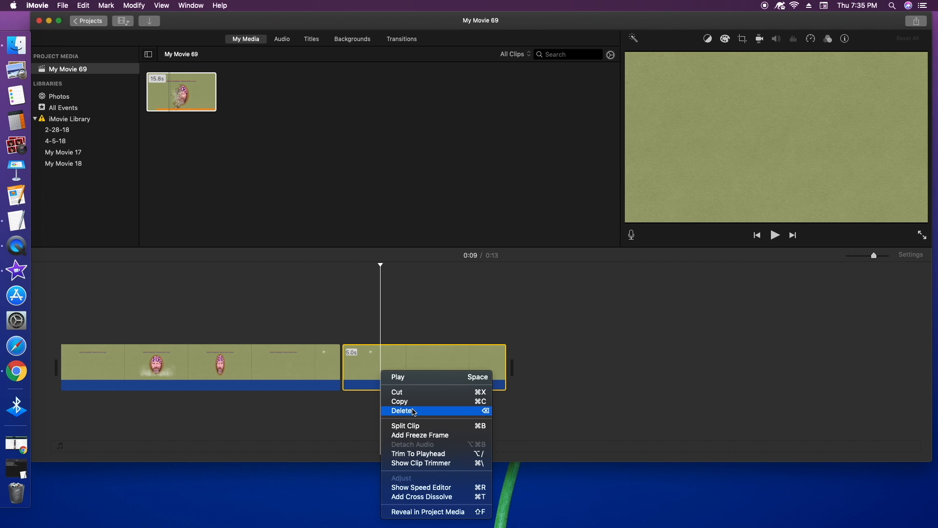
click(397, 411)
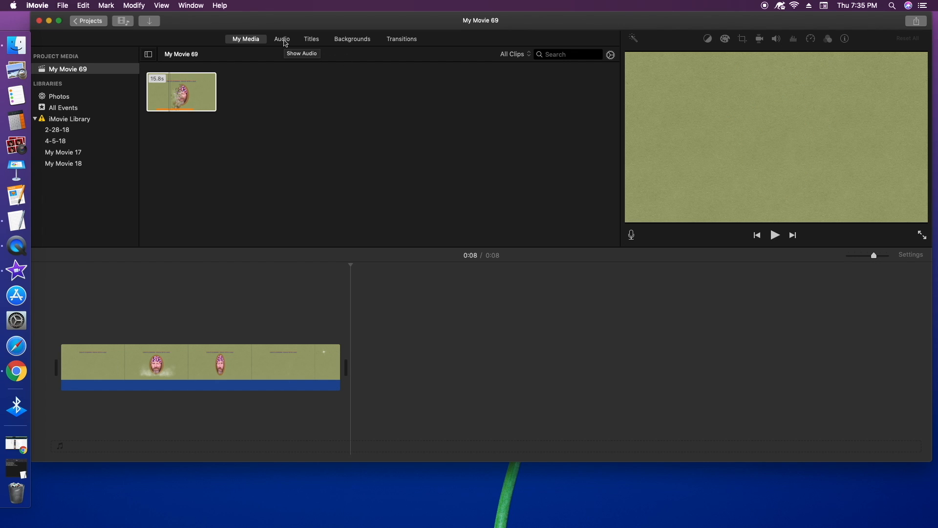
- Browse the available audio sources and look through the iLife sound effects and jingles by length
click(283, 40)
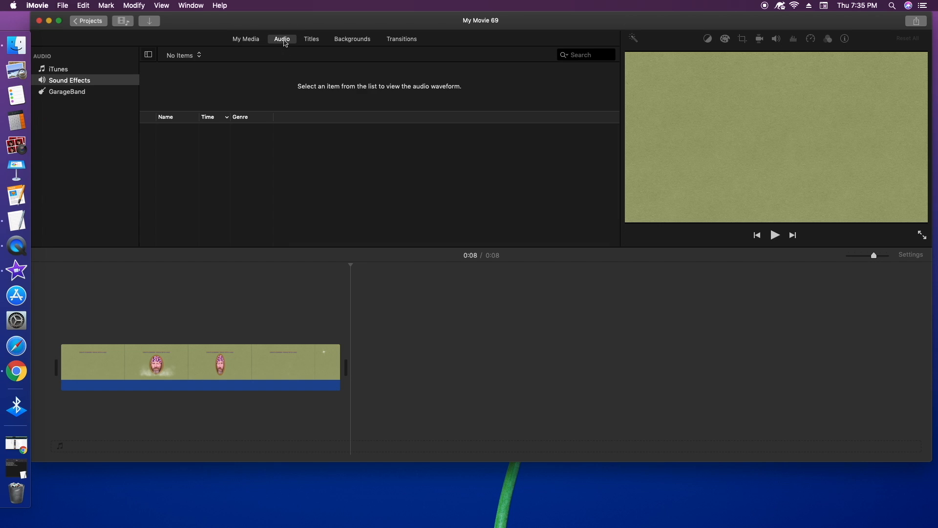
click(69, 90)
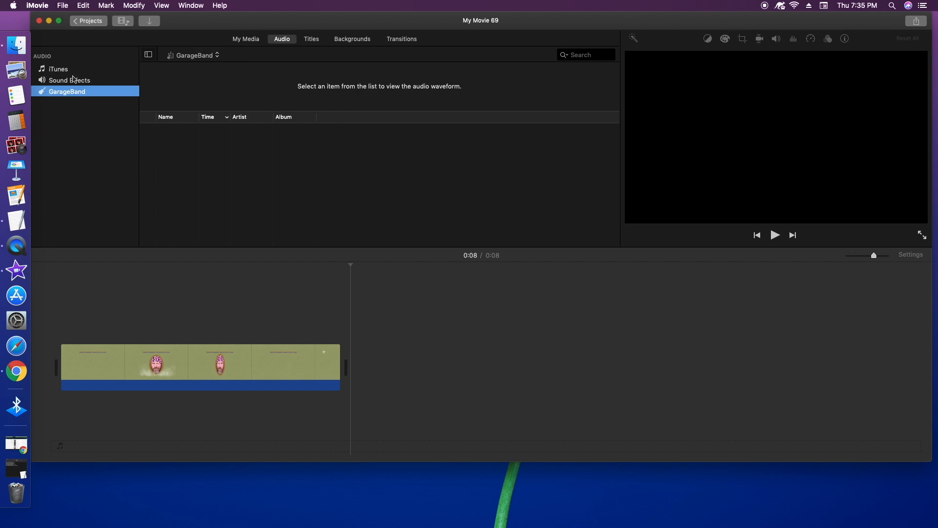
click(69, 80)
mouse_move(233, 146)
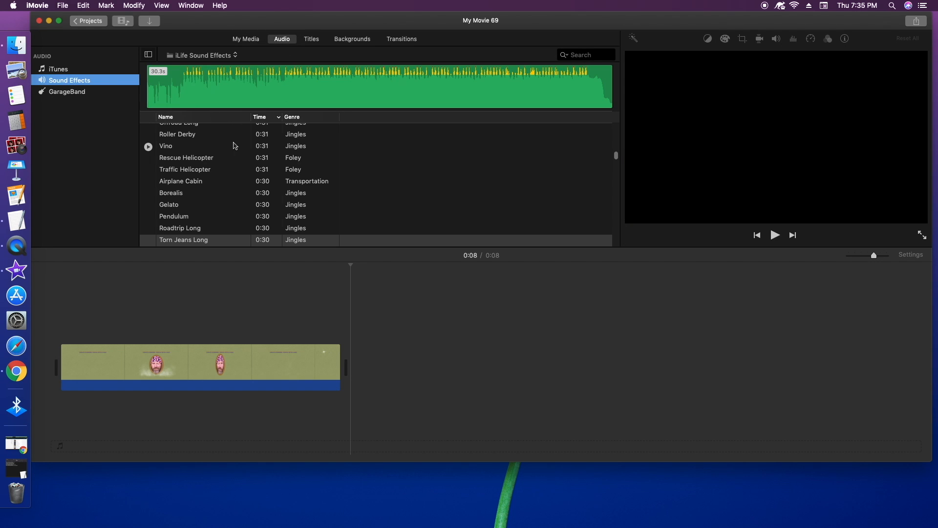
scroll(233, 146, up, 15)
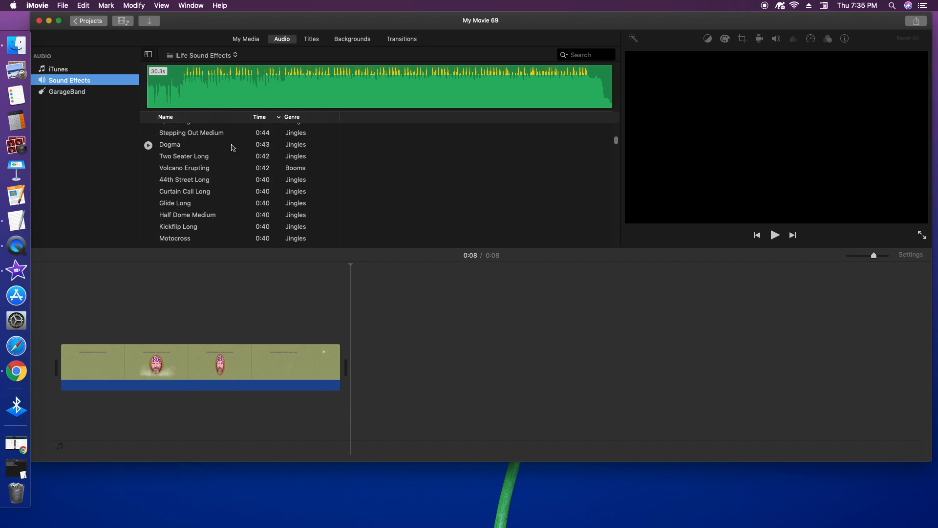
scroll(233, 147, up, 15)
scroll(233, 148, down, 2)
scroll(232, 148, down, 20)
scroll(232, 148, down, 20)
scroll(232, 148, down, 20)
scroll(232, 149, up, 20)
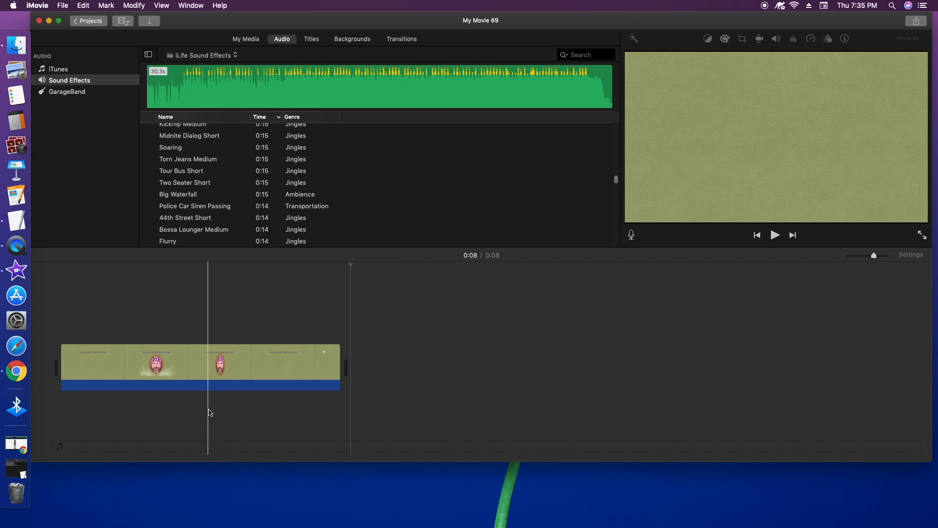
scroll(223, 162, up, 4)
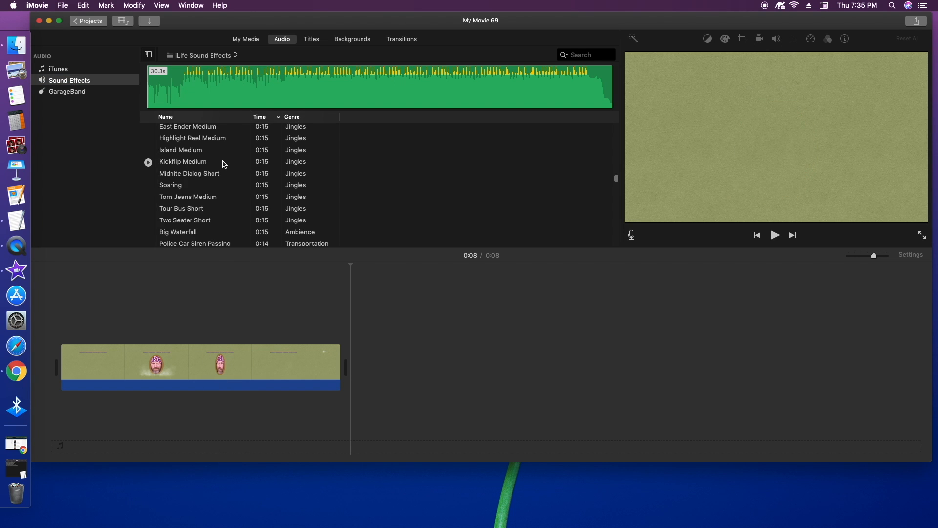
scroll(224, 163, up, 4)
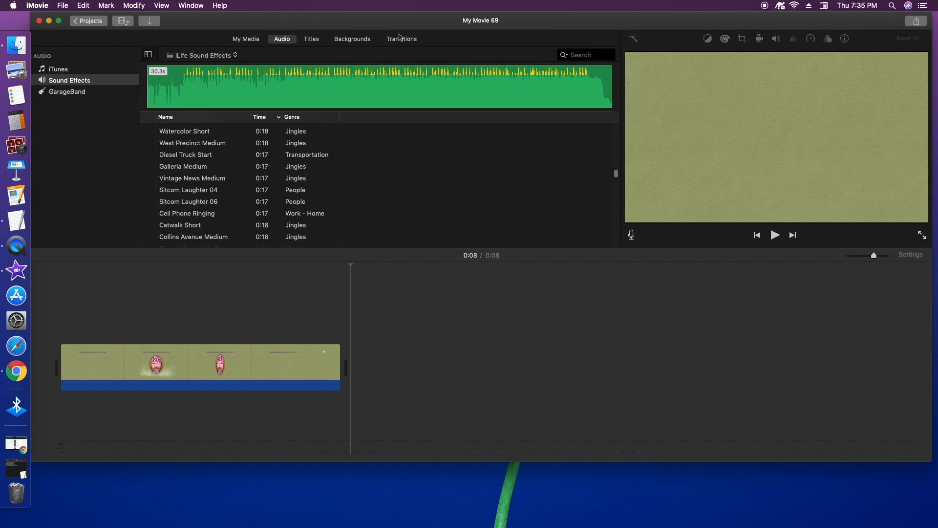
- Add a Spin Out transition to the end of the intro clip in the timeline
click(402, 39)
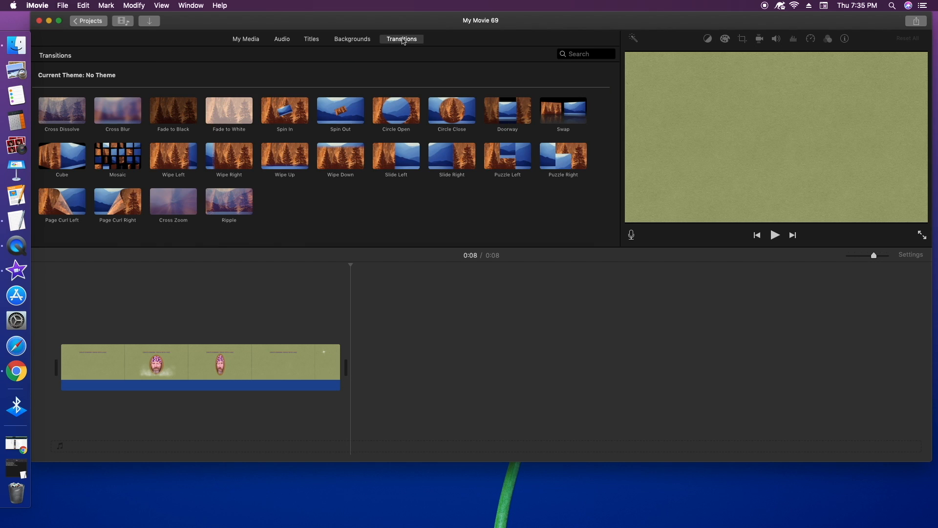
drag(342, 109, 341, 368)
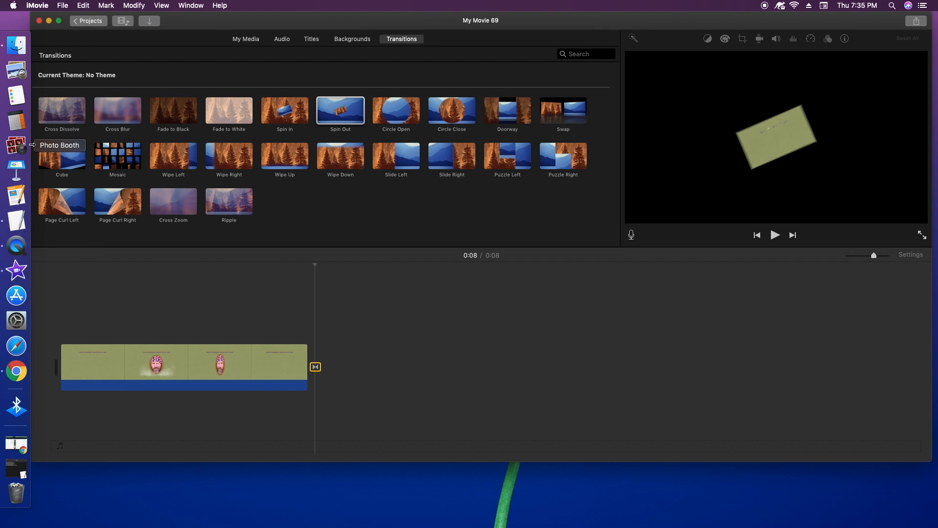
click(19, 72)
right_click(19, 72)
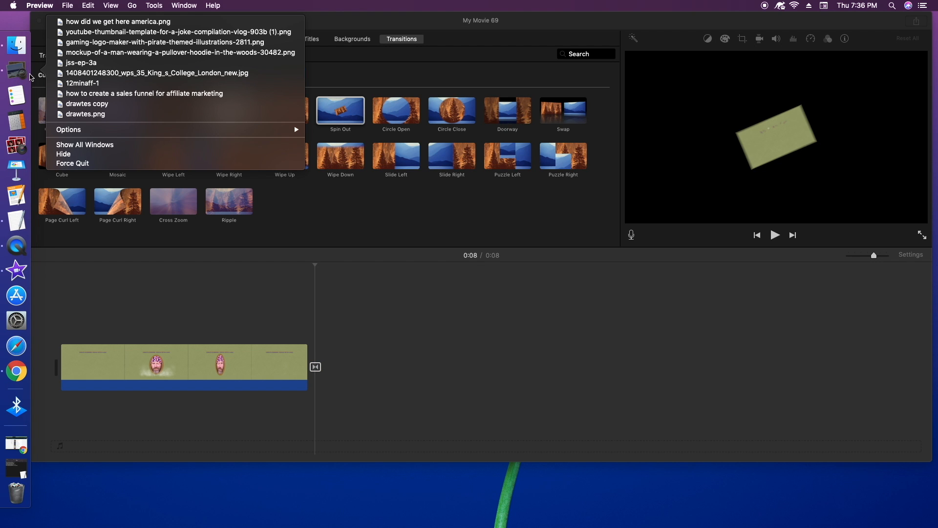
mouse_move(88, 133)
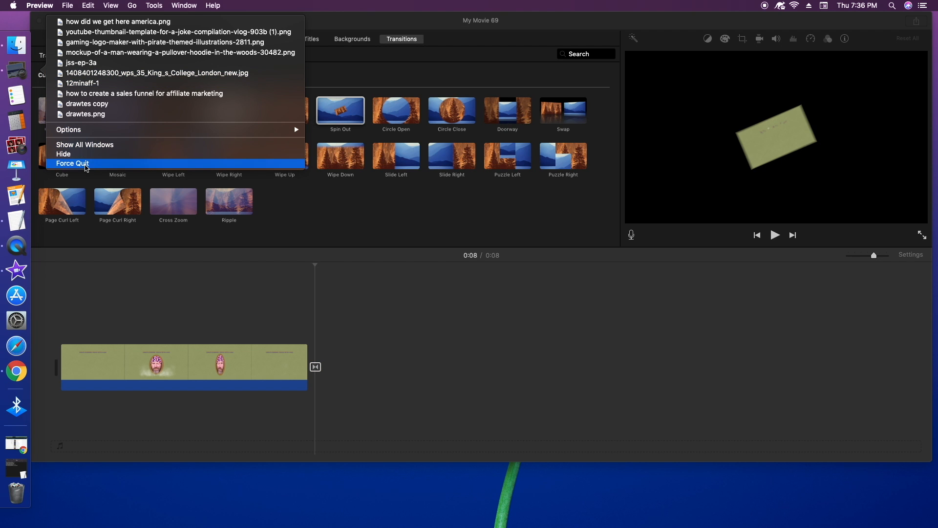
click(614, 297)
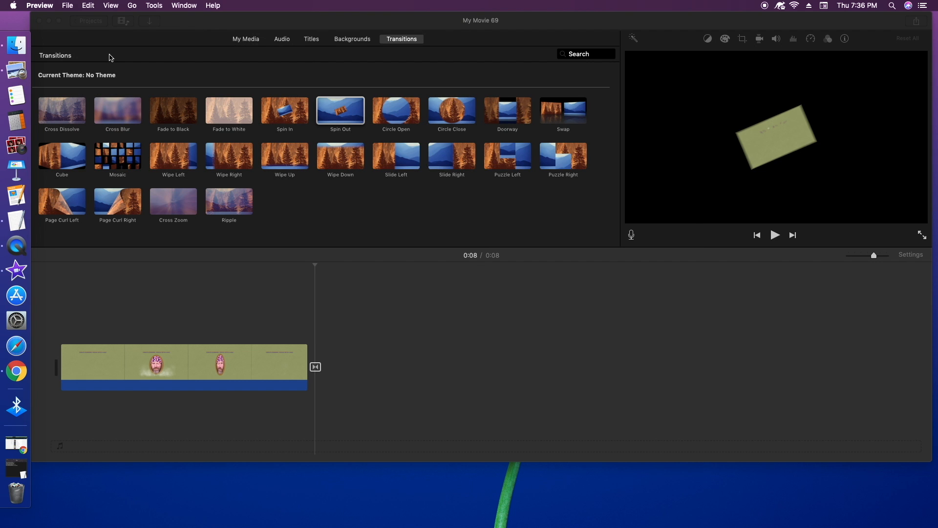
- Switch back to iMovie and show the media of the project My Movie 69
click(241, 37)
click(241, 38)
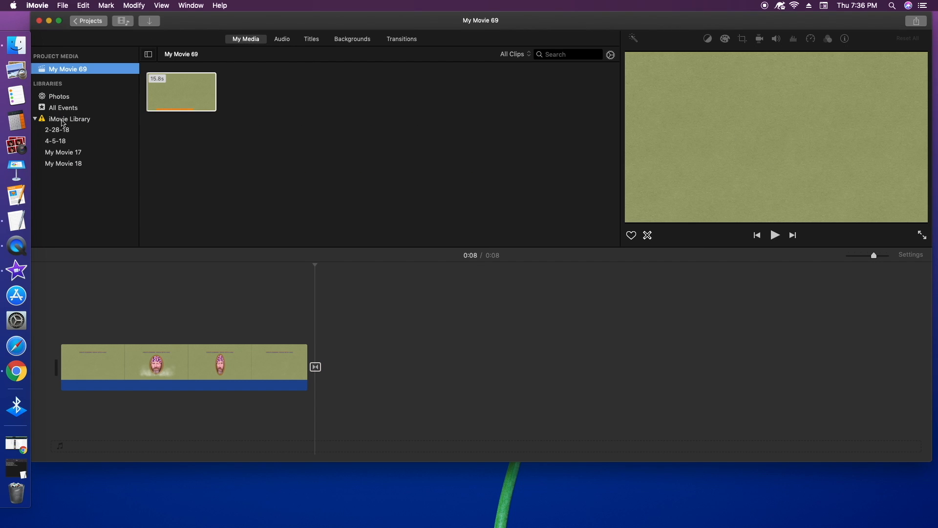
- Add the 1.3-minute flag-background talking clip from My Movie 67 after the intro's transition and locate where its speech starts, about 0:22
click(63, 120)
scroll(320, 143, down, 15)
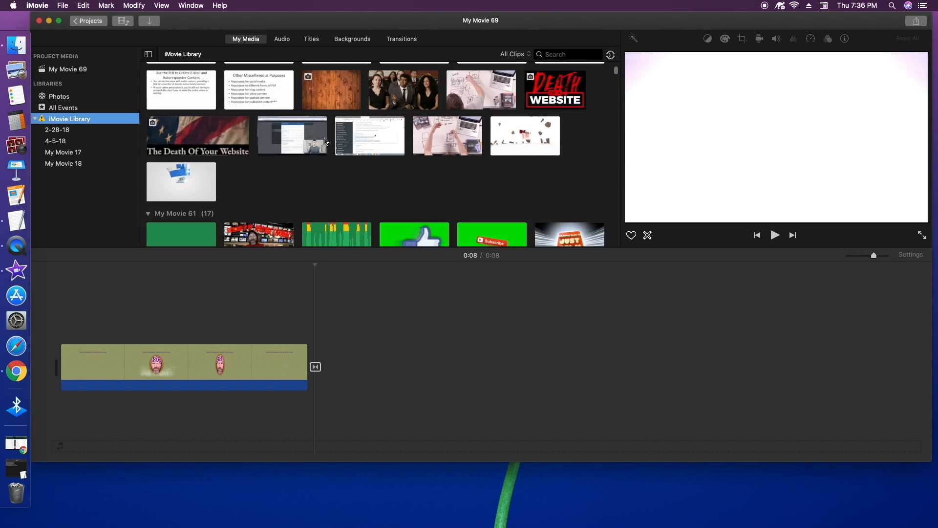
scroll(322, 142, down, 10)
click(191, 170)
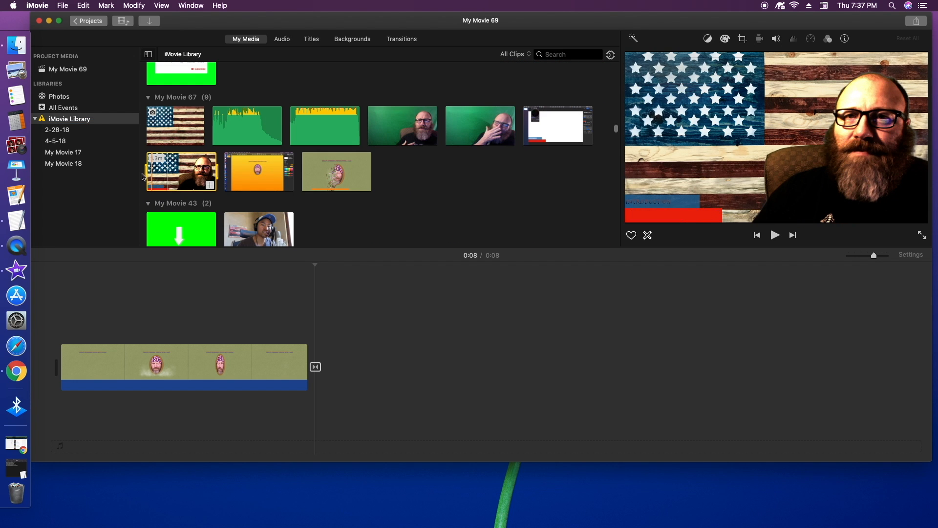
drag(154, 176, 359, 362)
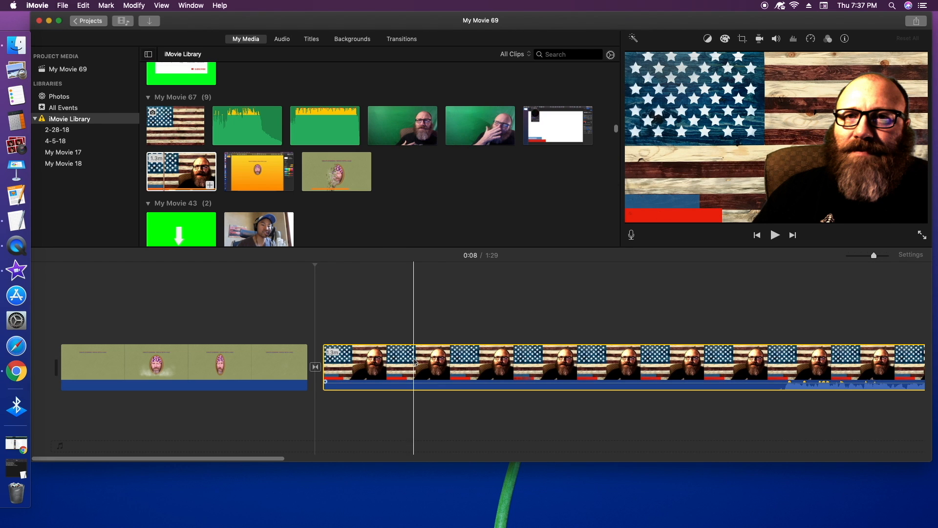
click(416, 386)
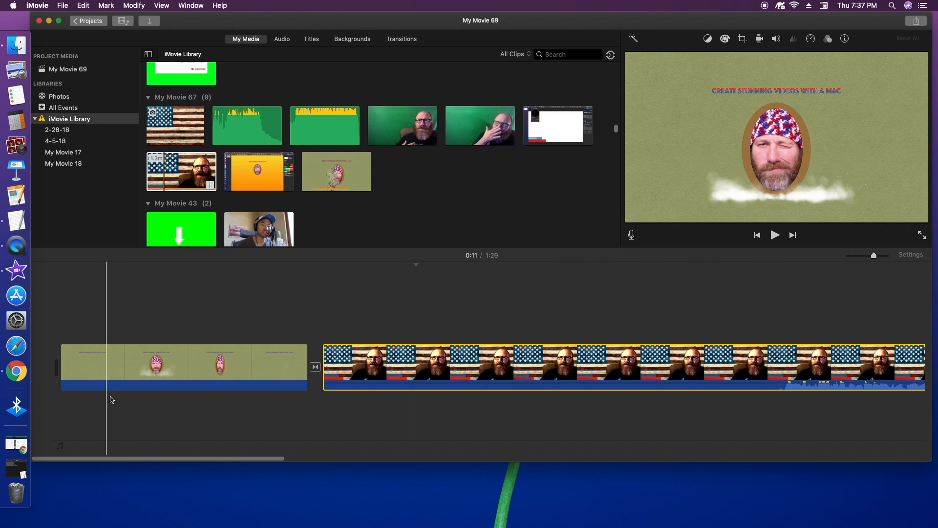
click(783, 369)
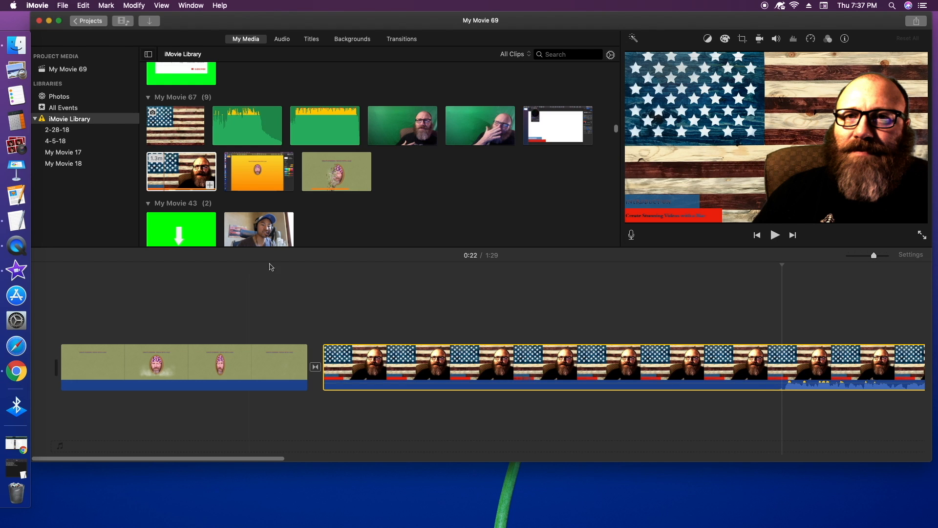
- Preview the iLife sound effects Catwalk Medium, Breakbeat Medium, Drag Race and Barbeque Blues Medium
click(282, 40)
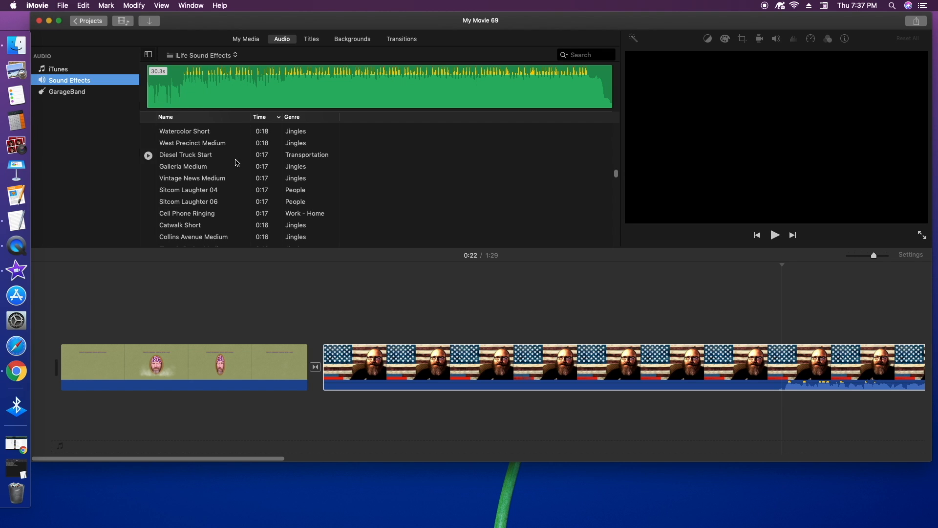
scroll(232, 173, up, 5)
scroll(232, 173, up, 10)
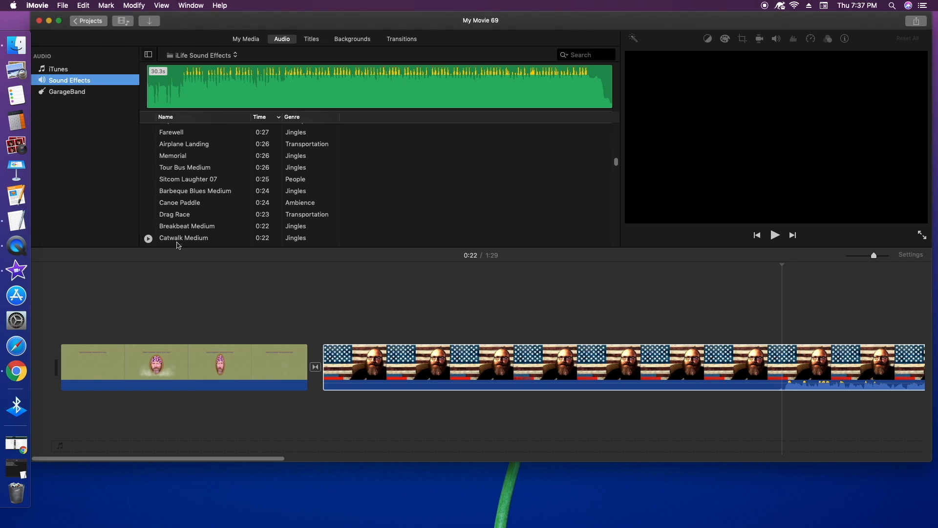
click(147, 238)
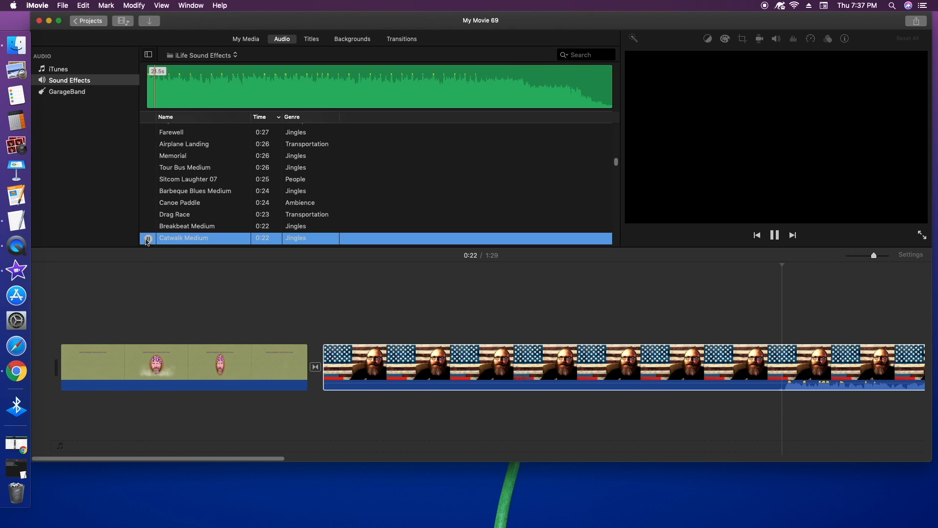
click(148, 226)
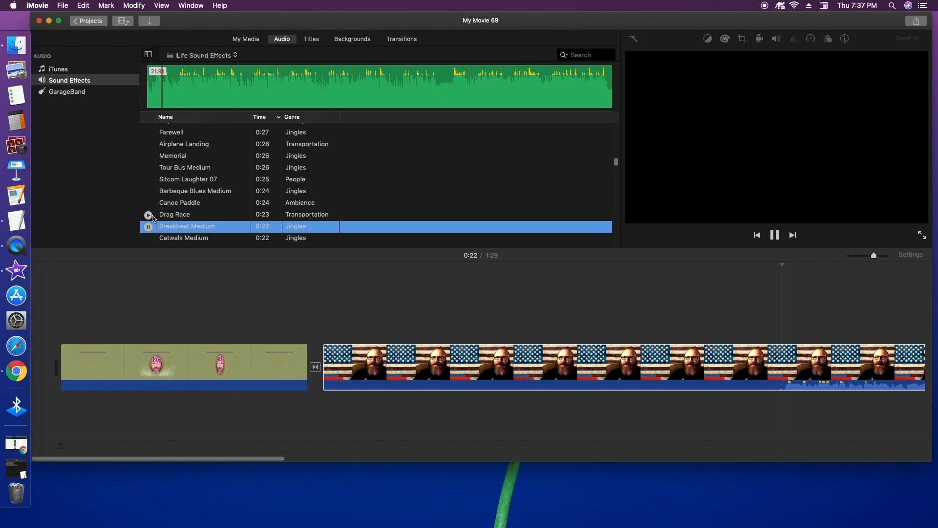
click(148, 216)
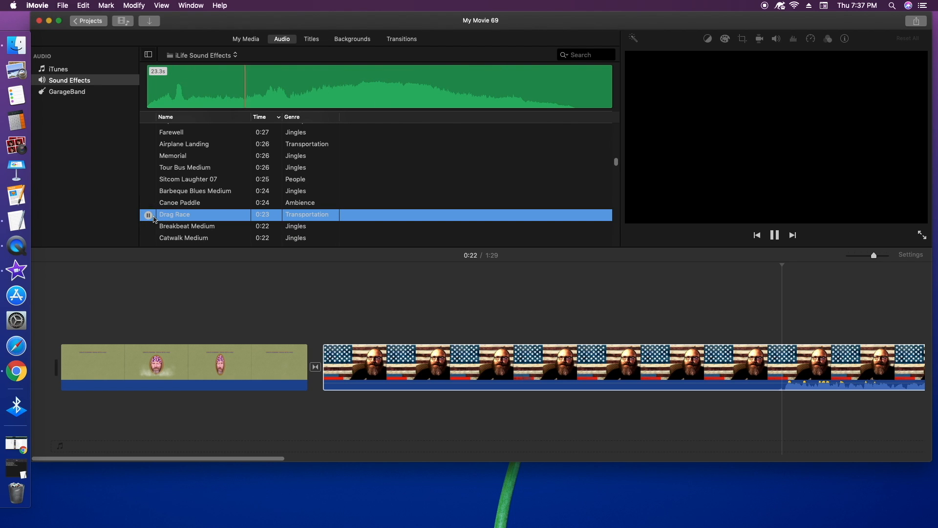
click(148, 215)
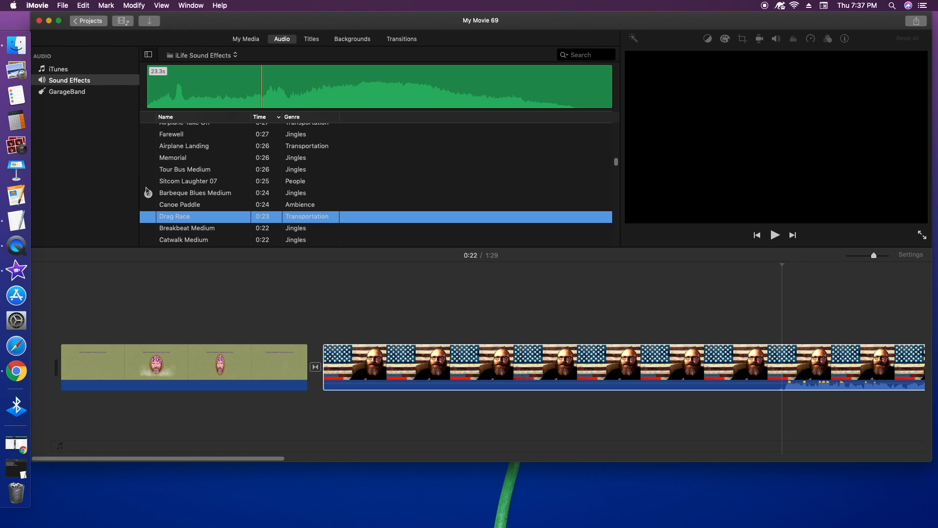
click(148, 193)
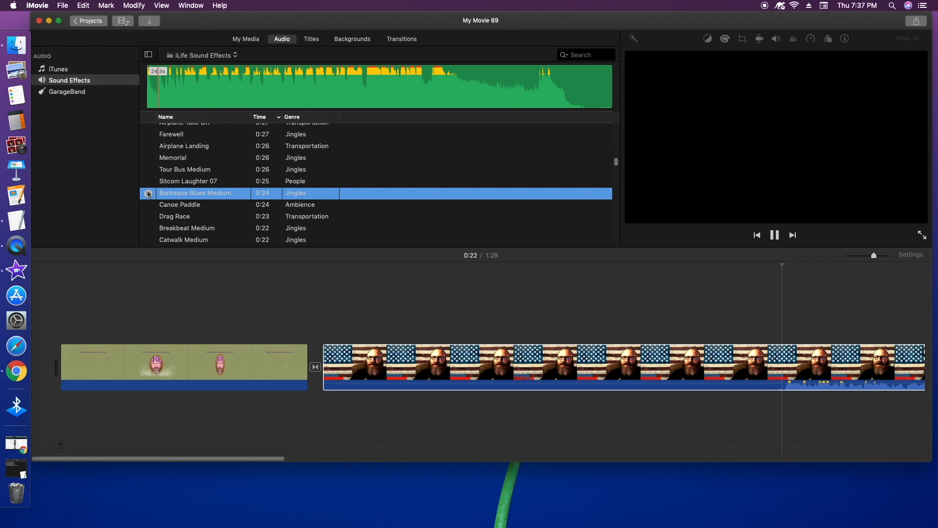
click(148, 193)
- Preview the longer jingles Dogma and Two Seater Long, and place Two Seater Long under the start of the intro clip
scroll(203, 202, up, 3)
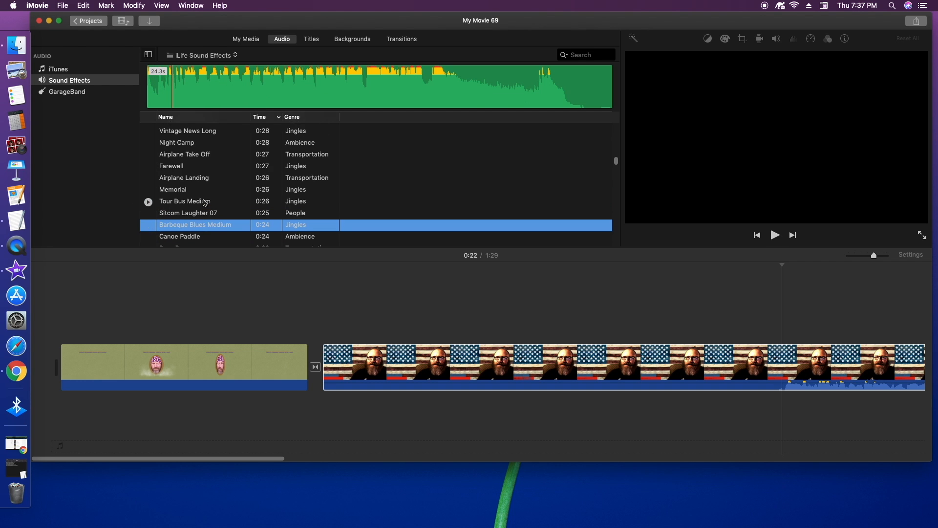
scroll(203, 203, up, 5)
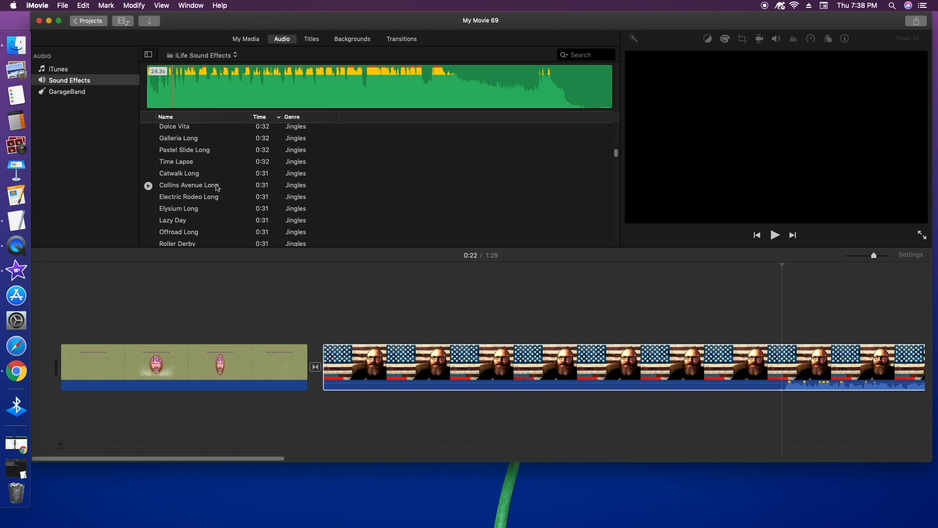
scroll(217, 188, up, 10)
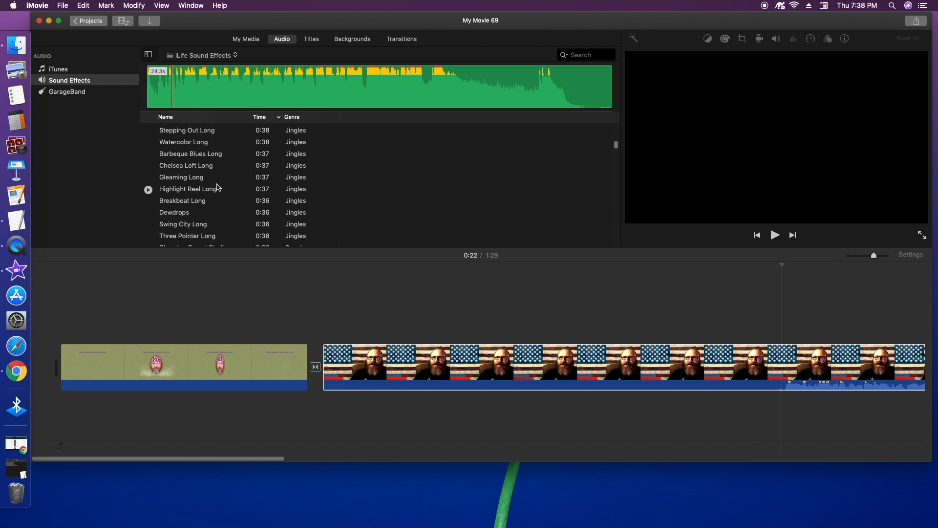
scroll(217, 188, up, 1)
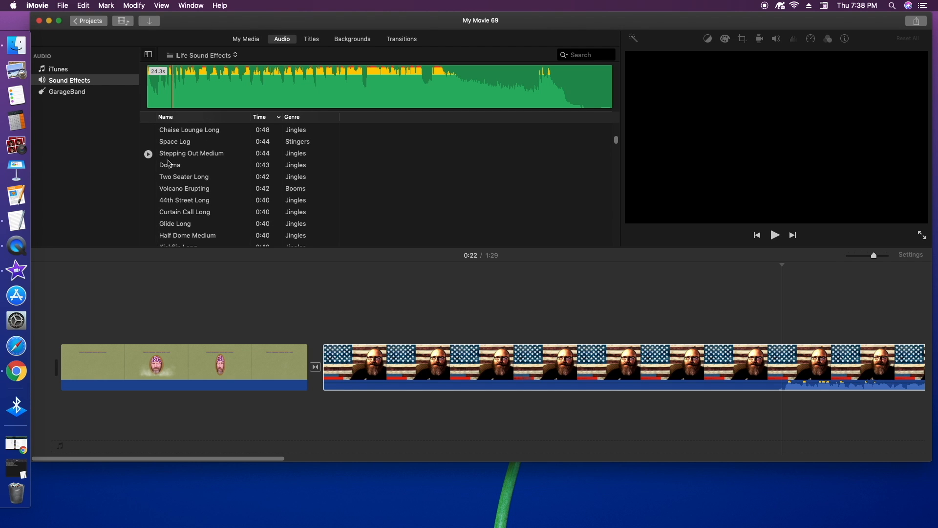
click(148, 165)
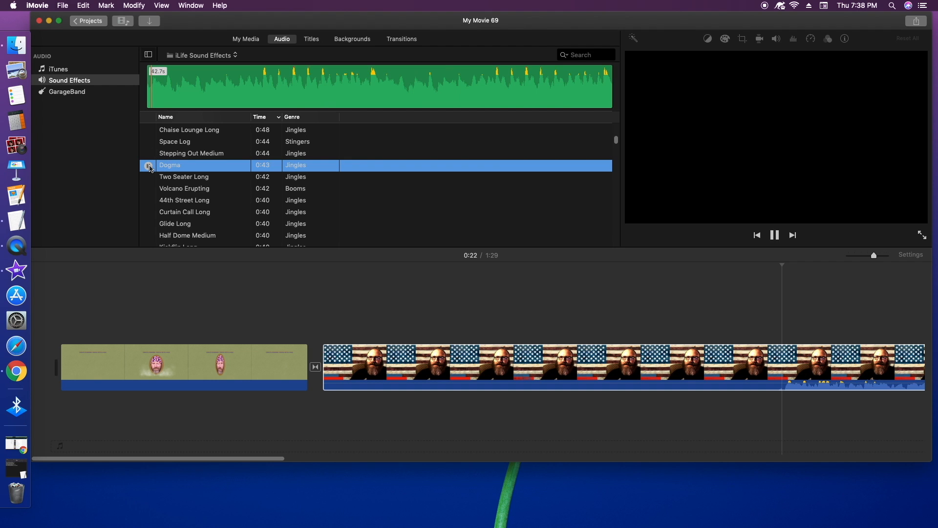
click(150, 178)
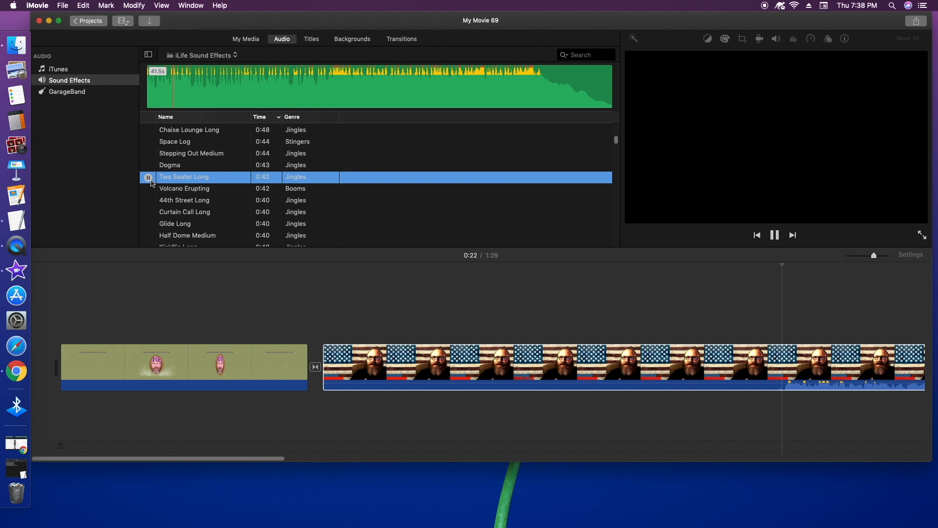
drag(176, 179, 62, 419)
- Split the Two Seater Long music where the speech starts, at about 22 s, and delete the remaining 18.7 s
drag(100, 463, 239, 446)
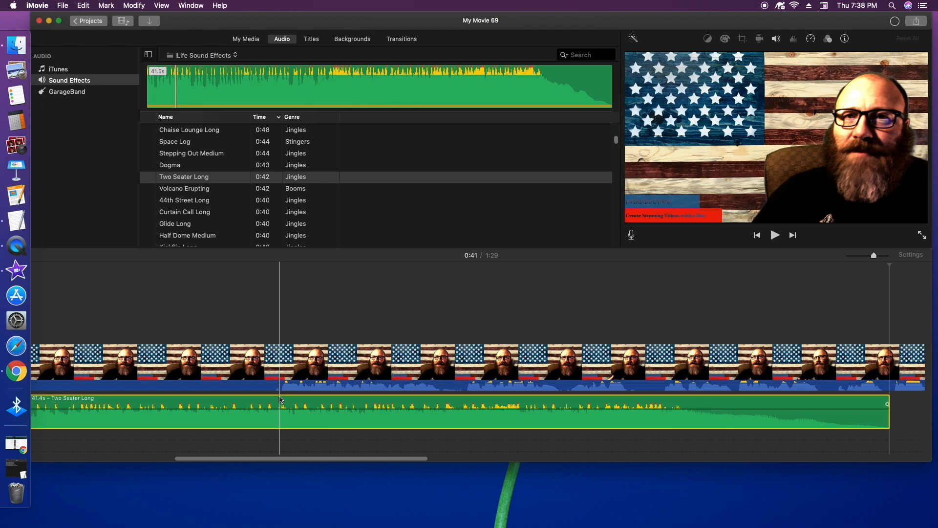
click(283, 402)
right_click(282, 402)
click(301, 432)
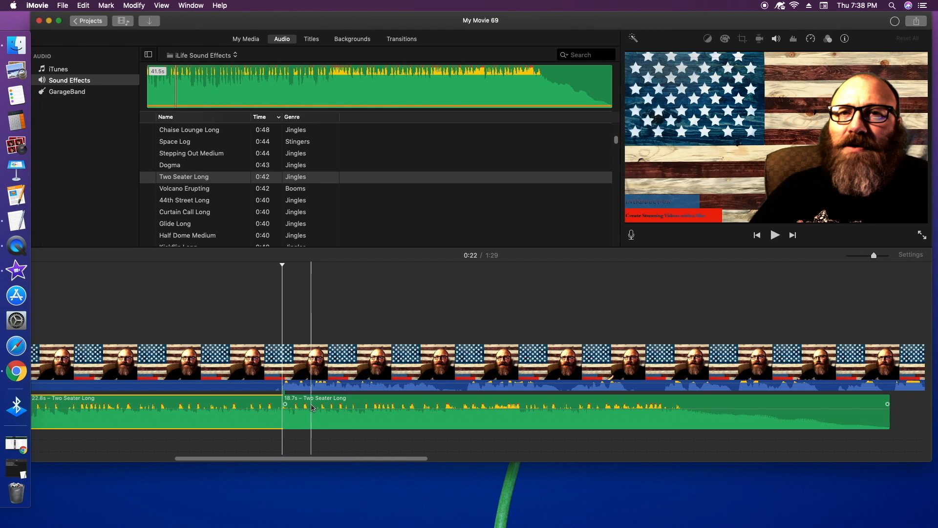
key(Delete)
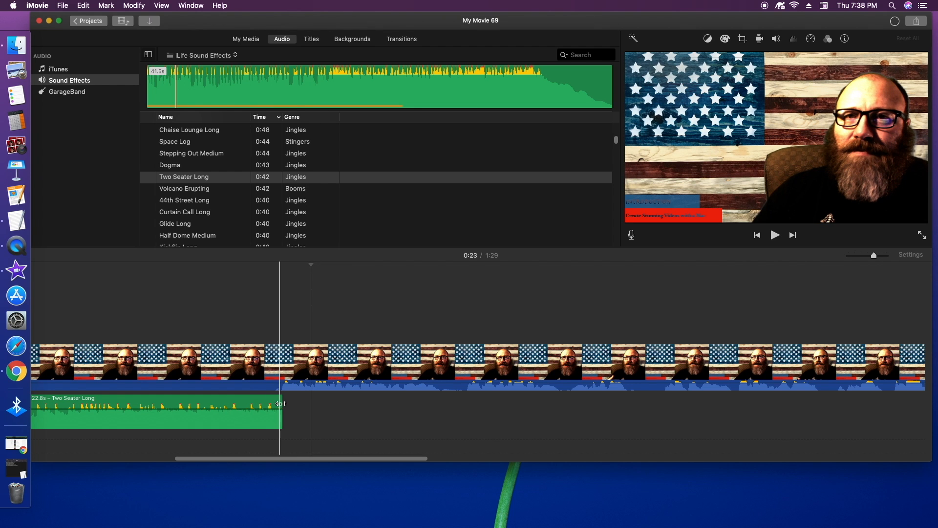
- Fade out the end of the Two Seater Long music from about 0:21 and play back the fade
drag(281, 404, 239, 405)
click(236, 406)
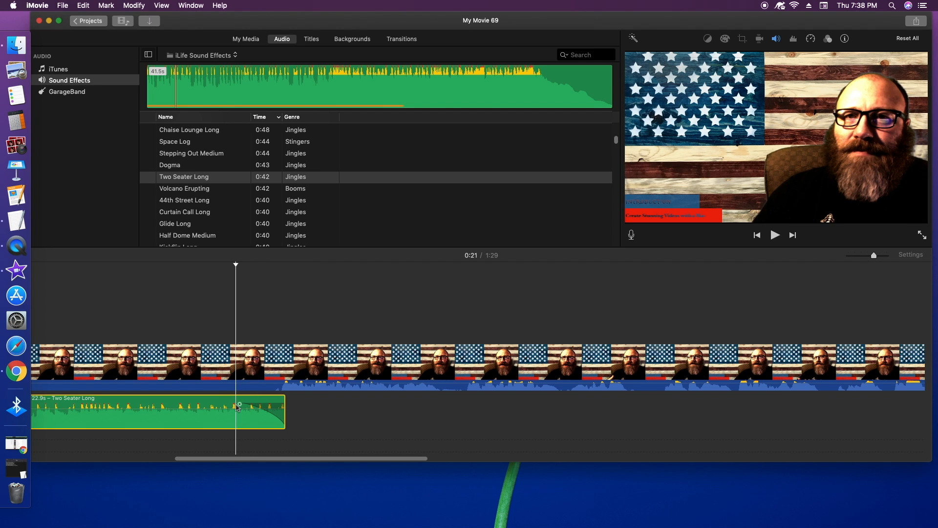
key(space)
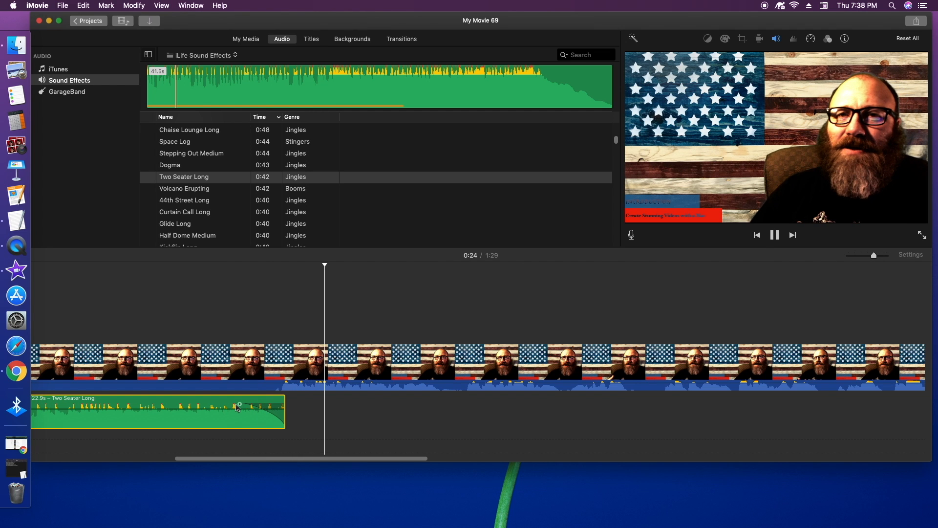
key(space)
drag(270, 458, 101, 454)
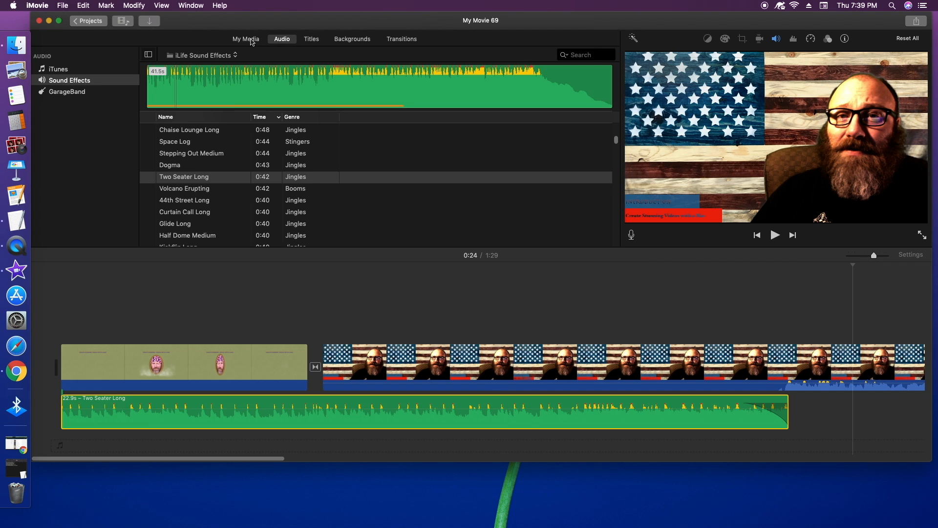
- Preview the 30.3-second audio clip among the My Movie 67 media in the iMovie Library
click(250, 39)
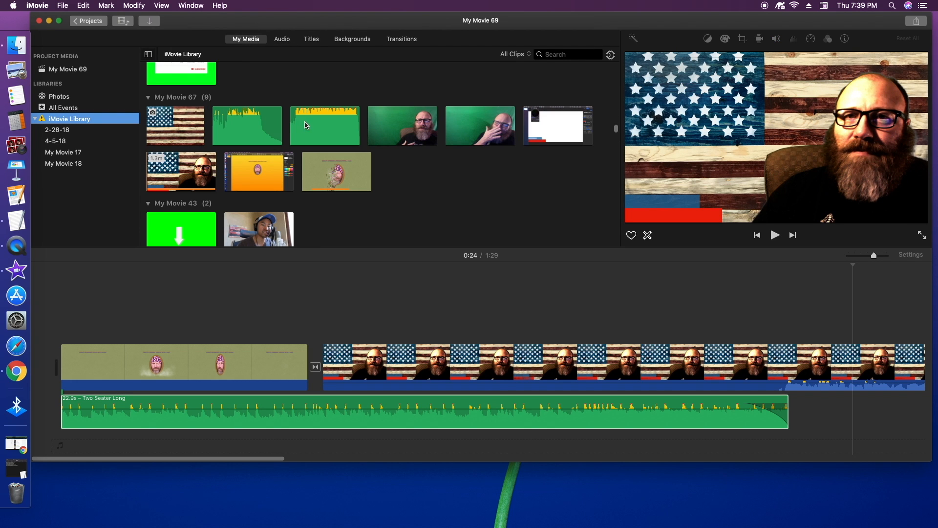
click(295, 124)
key(space)
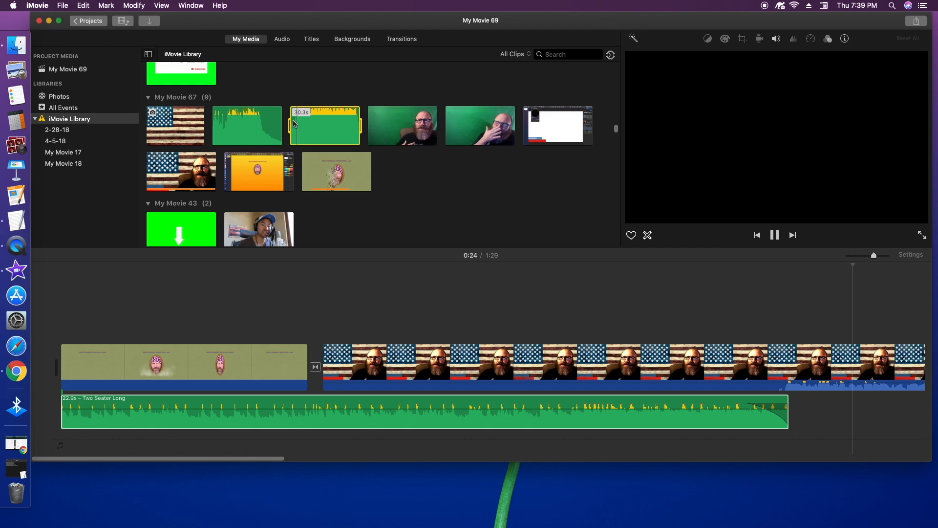
key(space)
click(367, 406)
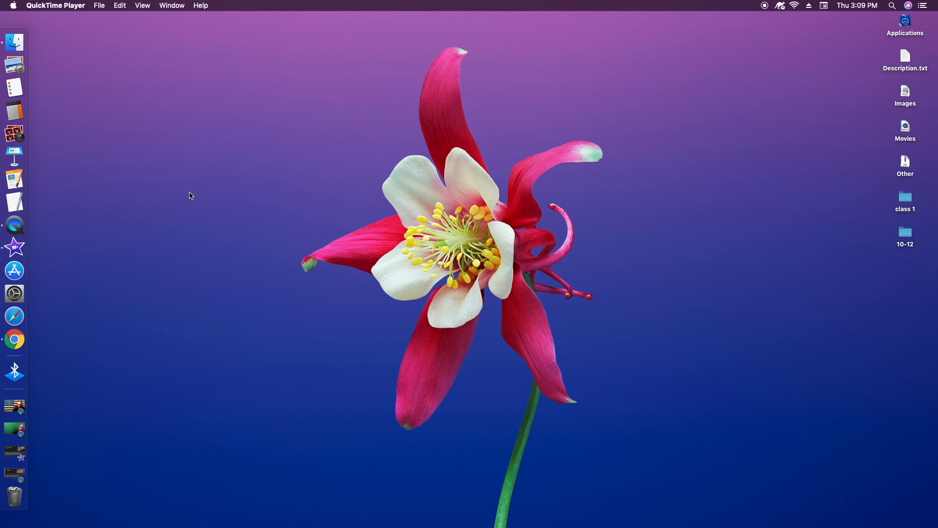
- Switch to Keynote and create a new wide presentation with the White theme
click(14, 155)
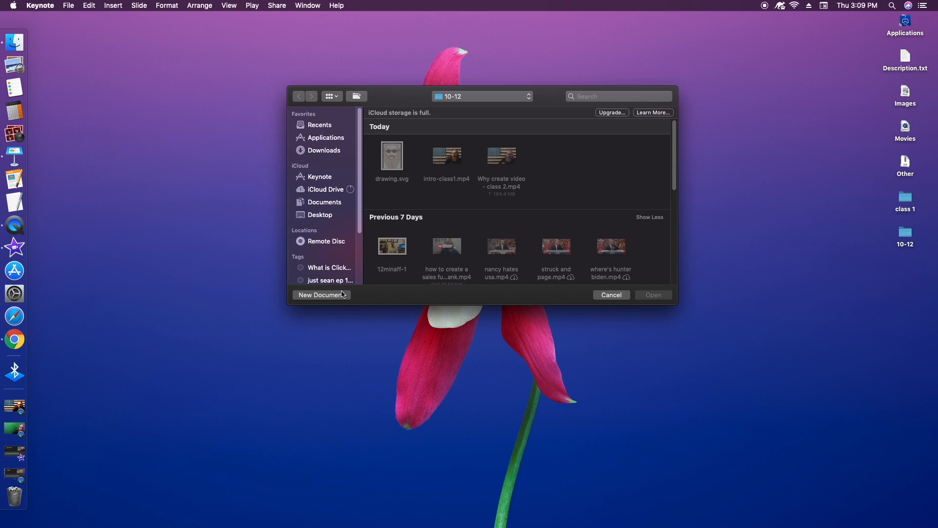
click(321, 295)
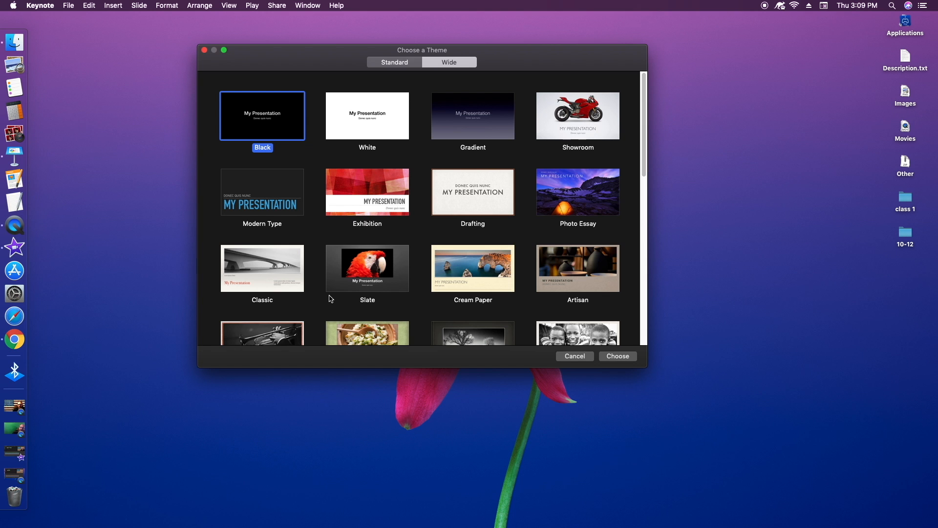
click(389, 137)
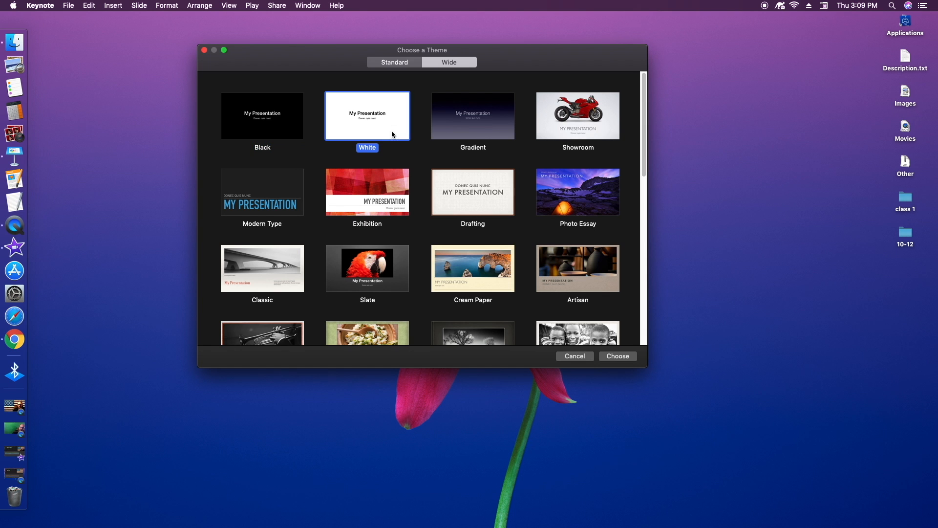
click(624, 360)
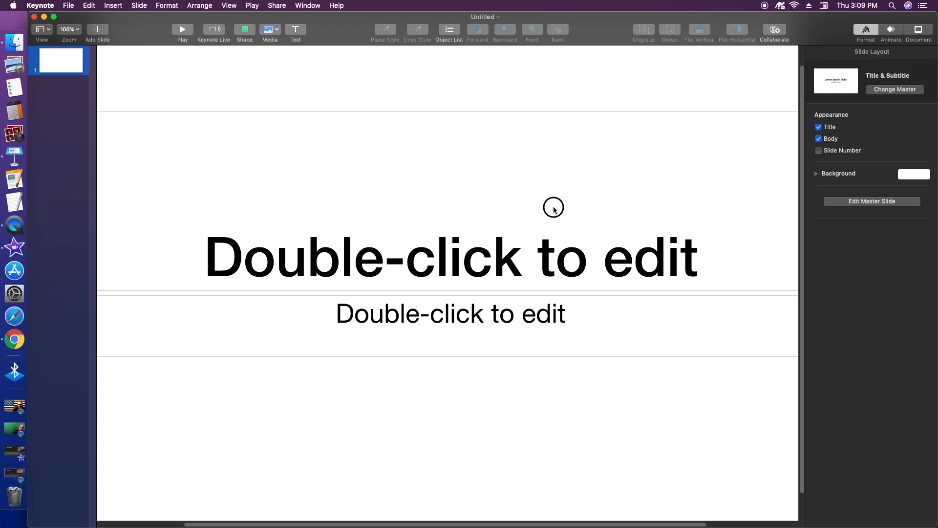
- Delete the title and subtitle placeholders from the first slide and show the presentation window full screen
click(554, 207)
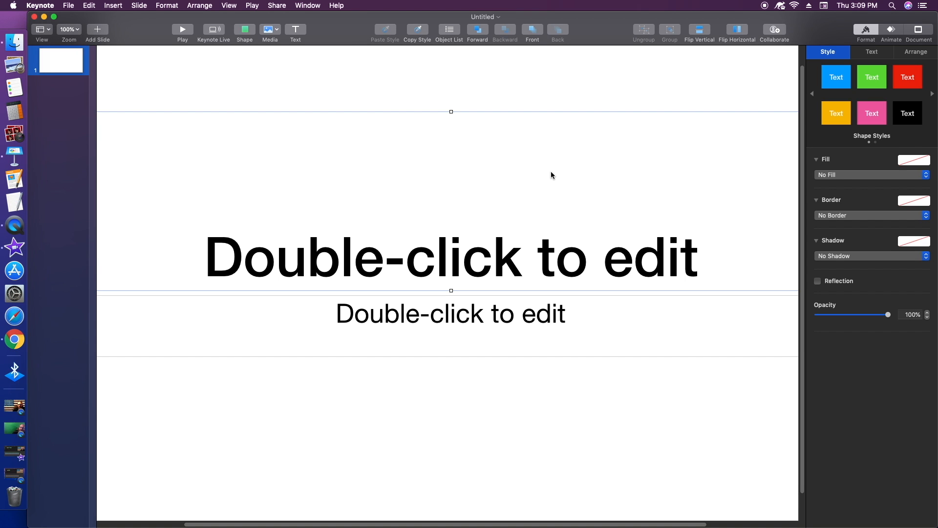
key(Delete)
click(533, 324)
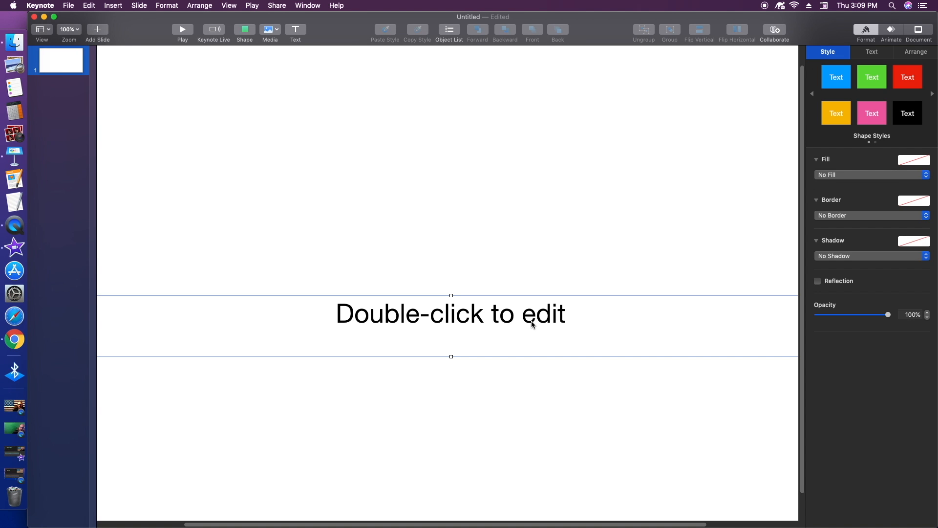
key(Delete)
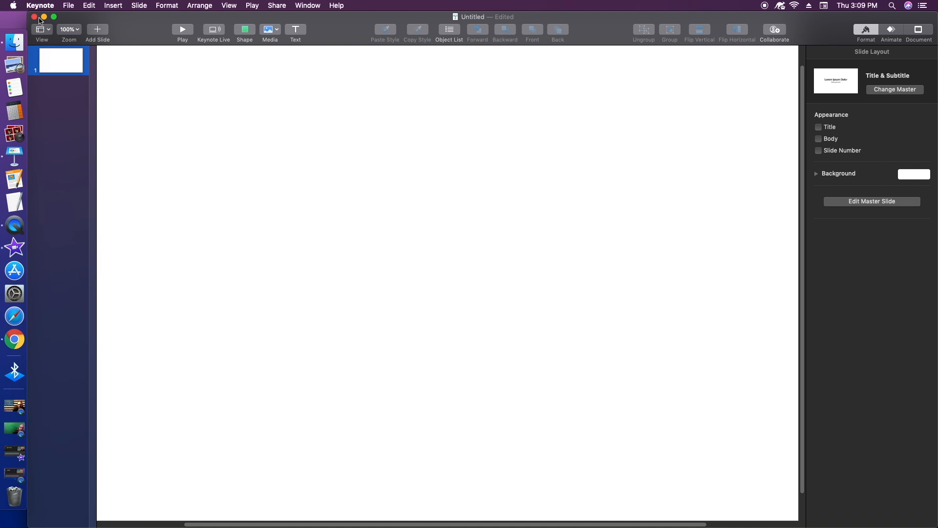
click(53, 16)
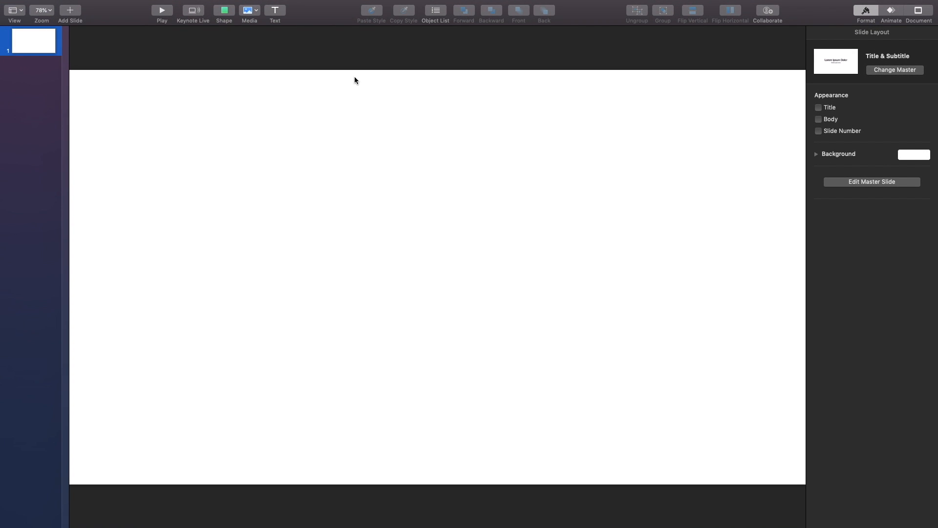
- Add a square shape, reshape it into a wide bar in the slide's lower-left corner, and fill it red
click(228, 16)
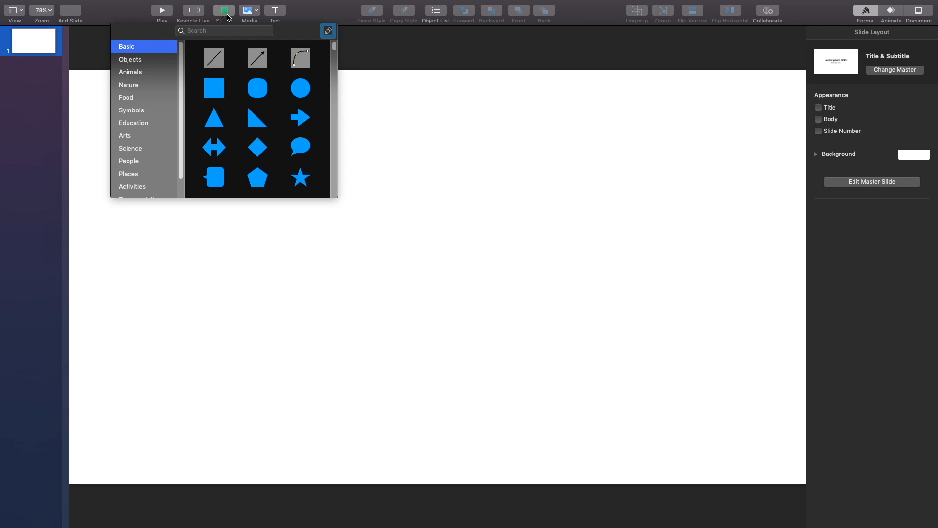
click(214, 83)
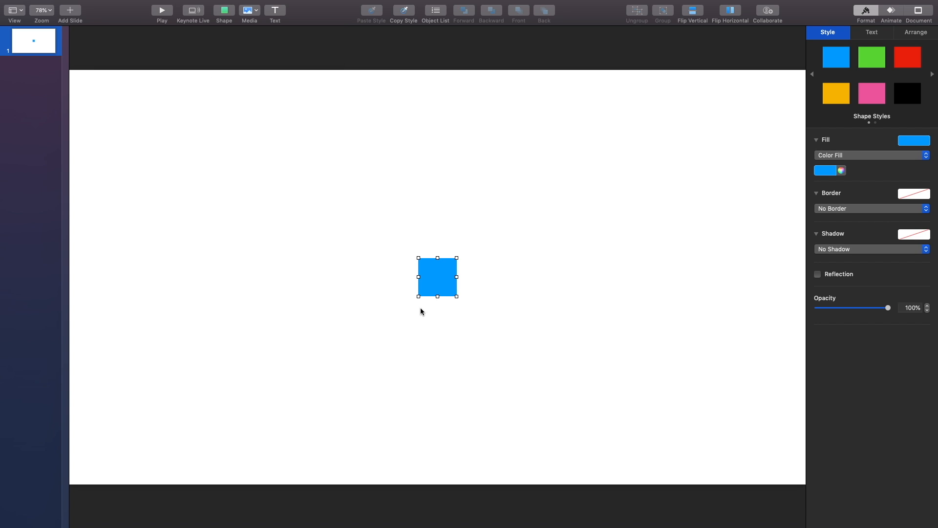
drag(418, 296, 218, 413)
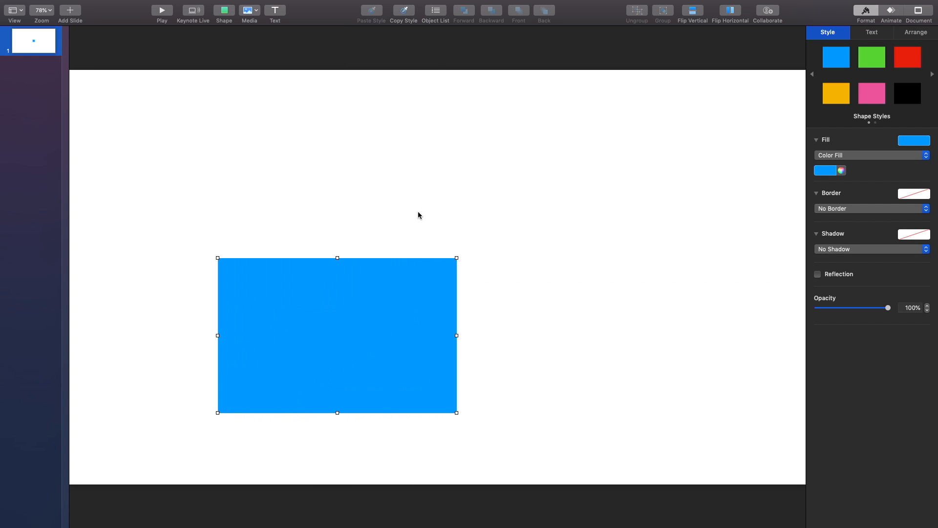
drag(337, 258, 190, 475)
click(901, 62)
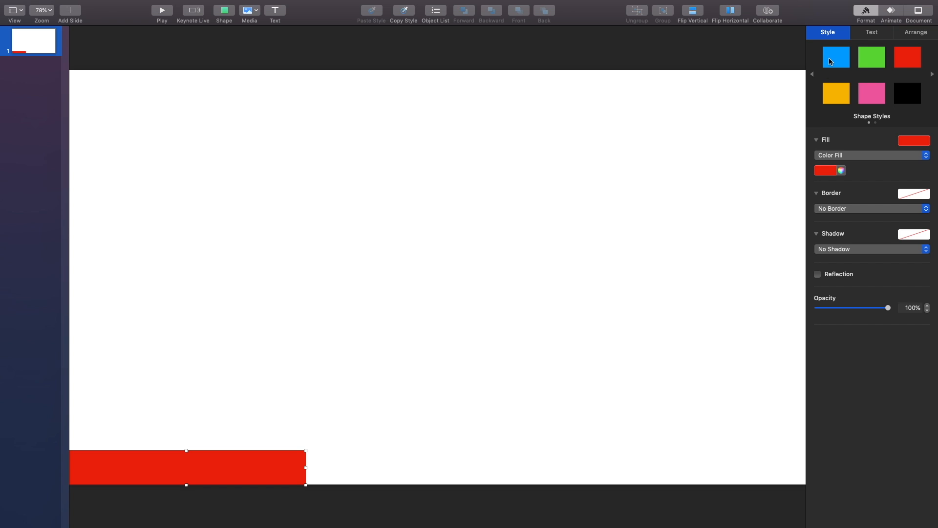
- Add a second square, stretch it into a shorter blue bar just above the red one, and move it behind the red bar
click(225, 12)
click(214, 88)
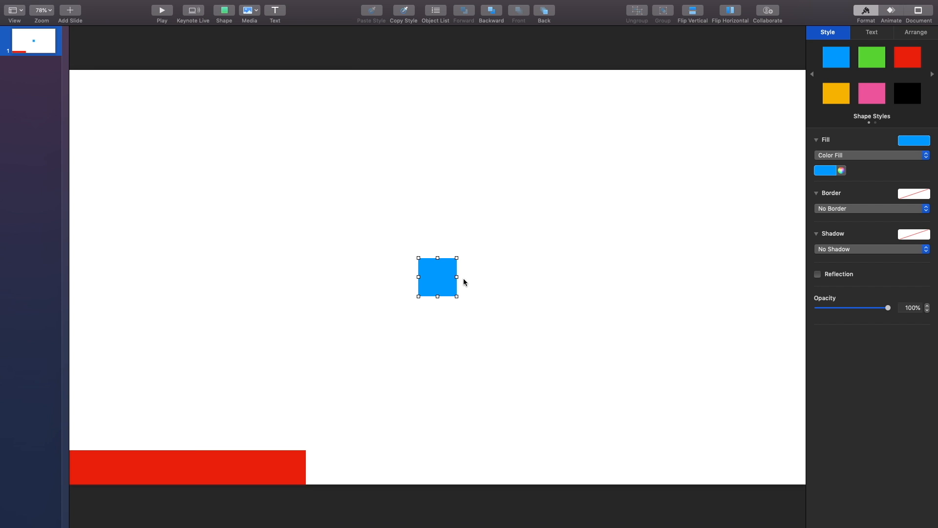
drag(457, 277, 603, 277)
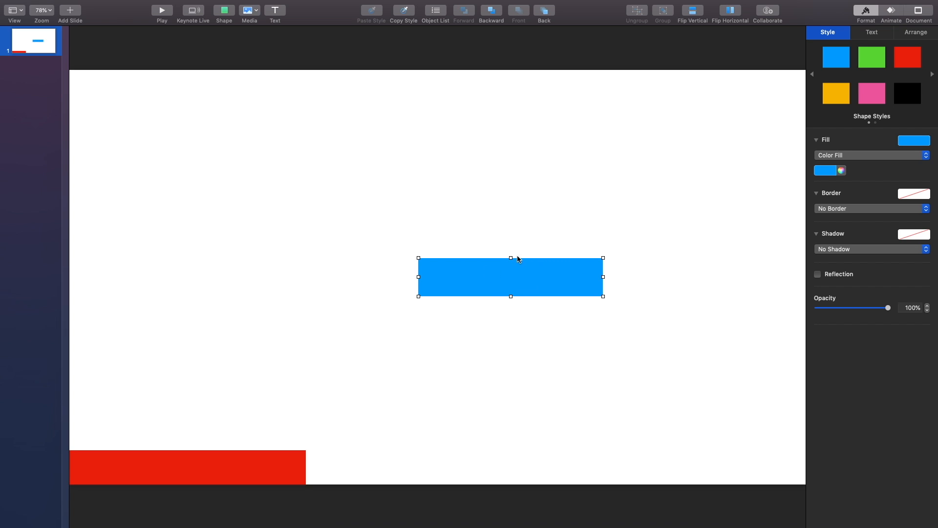
drag(513, 253, 164, 427)
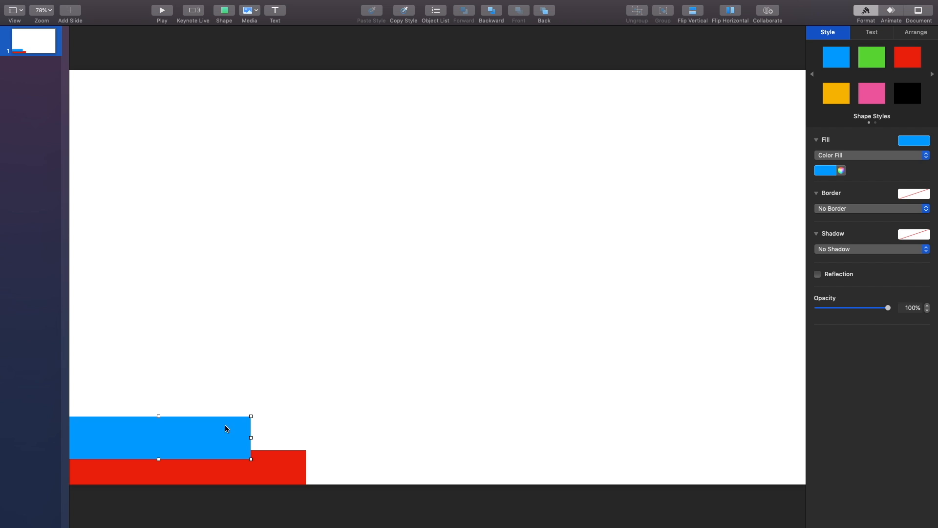
click(496, 13)
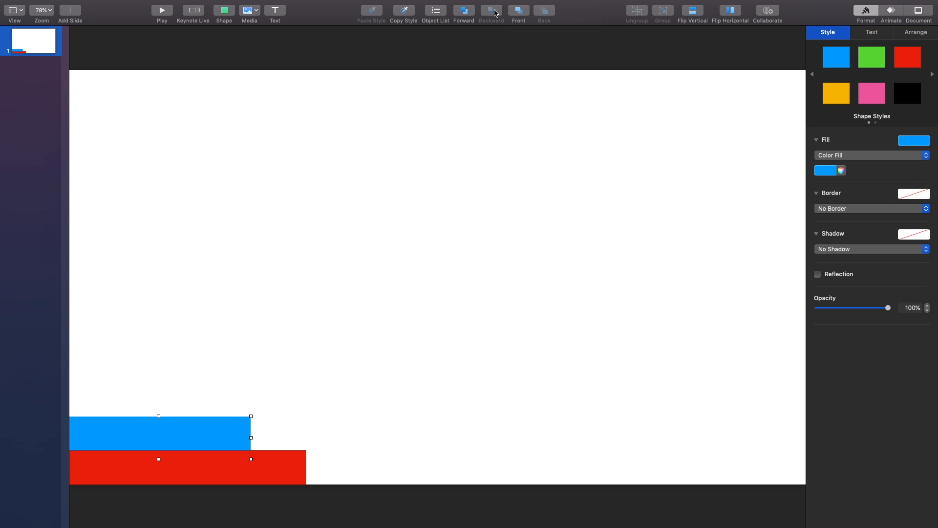
click(641, 268)
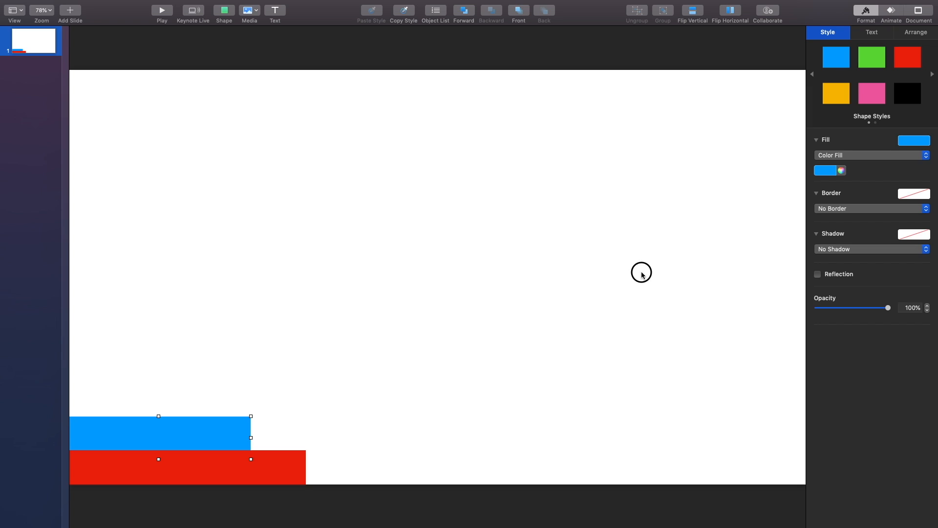
- Recolor the upper bar with a darker blue fill at 75% color opacity and close the color picker
click(139, 434)
click(841, 170)
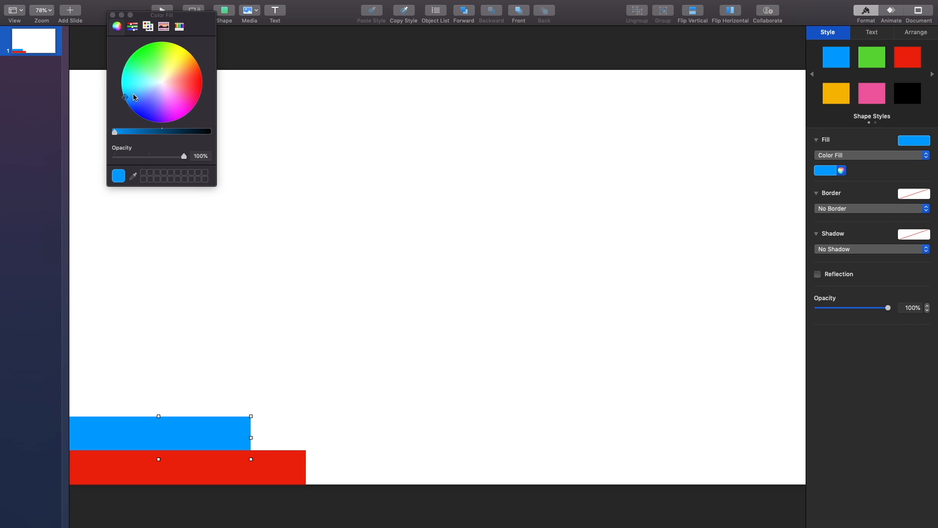
mouse_move(126, 100)
mouse_down()
mouse_move(130, 88)
mouse_move(133, 99)
mouse_up()
drag(116, 134, 145, 132)
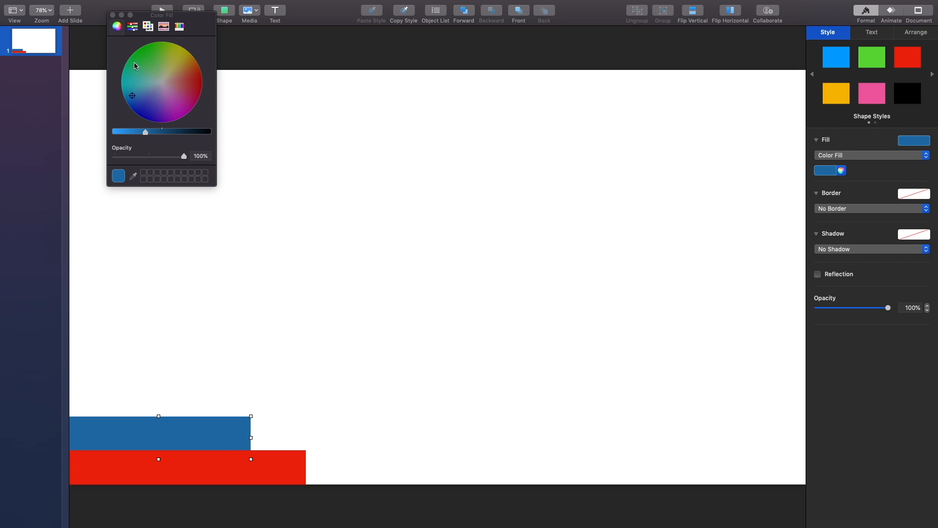
click(131, 98)
drag(184, 157, 167, 156)
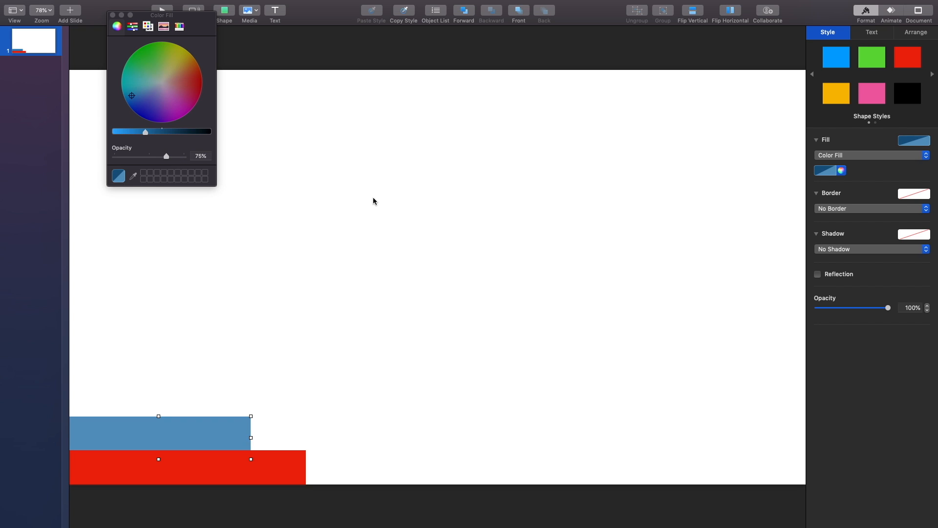
click(359, 212)
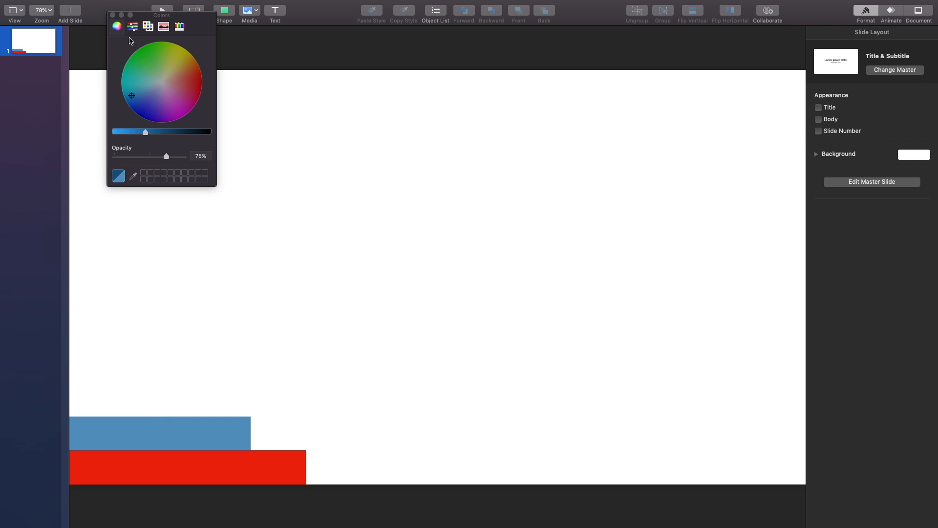
click(113, 15)
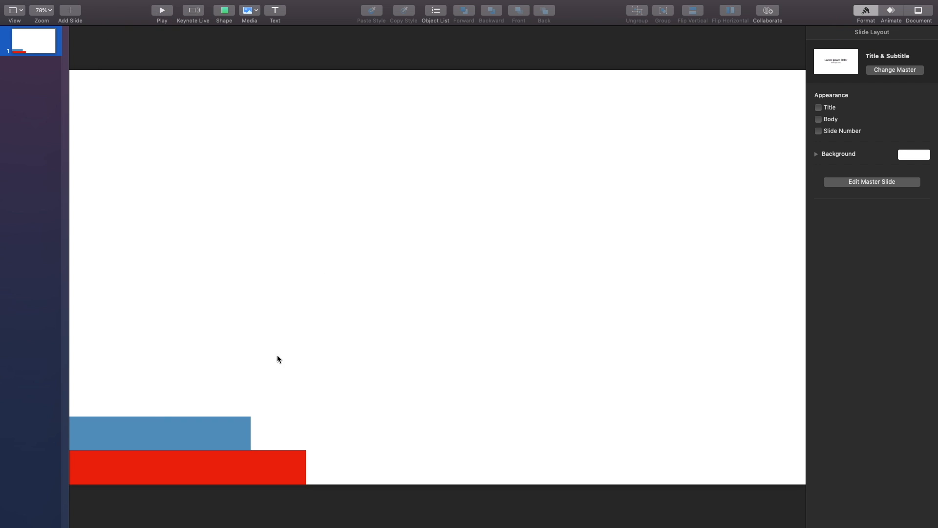
- Add two text boxes, placing one on the red bar and the other on the blue bar
click(275, 13)
drag(448, 269, 130, 461)
mouse_move(268, 3)
drag(276, 31, 211, 306)
click(279, 11)
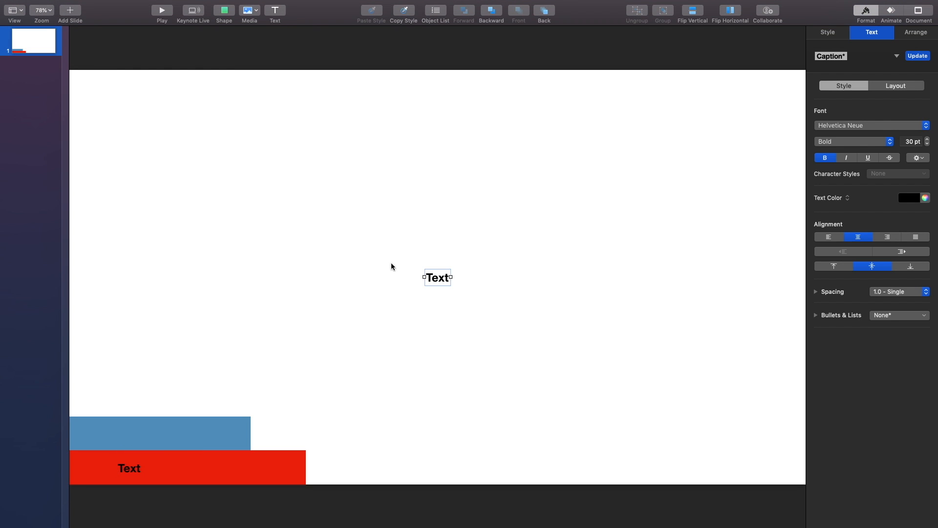
drag(447, 276, 140, 439)
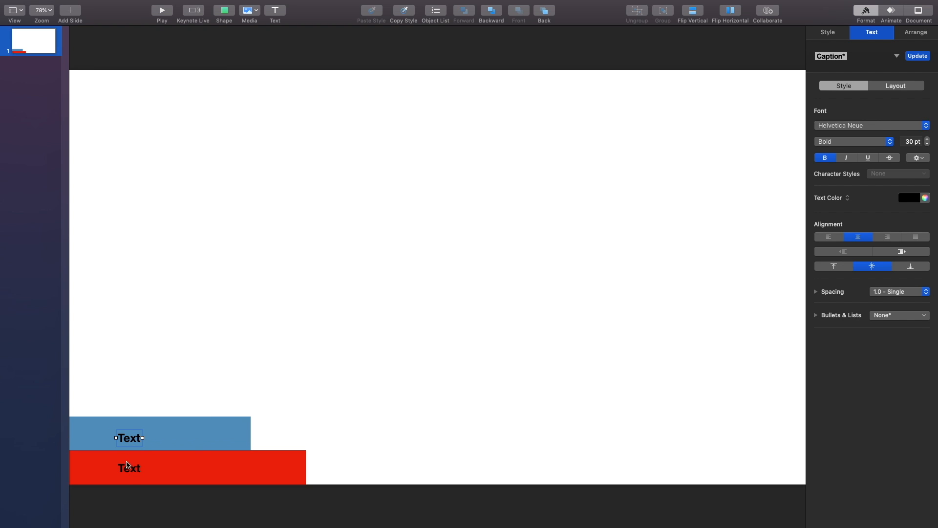
- Replace the red bar's placeholder text with "Create Stunning Videos with a Mac" and position it within the bar
double_click(131, 474)
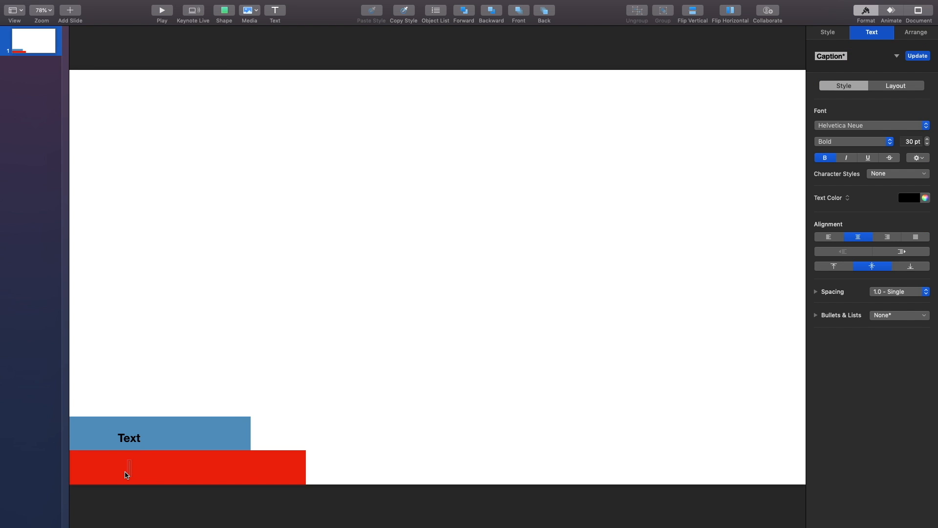
text(Create)
text( Stunning Videos wit)
text(h a Mac)
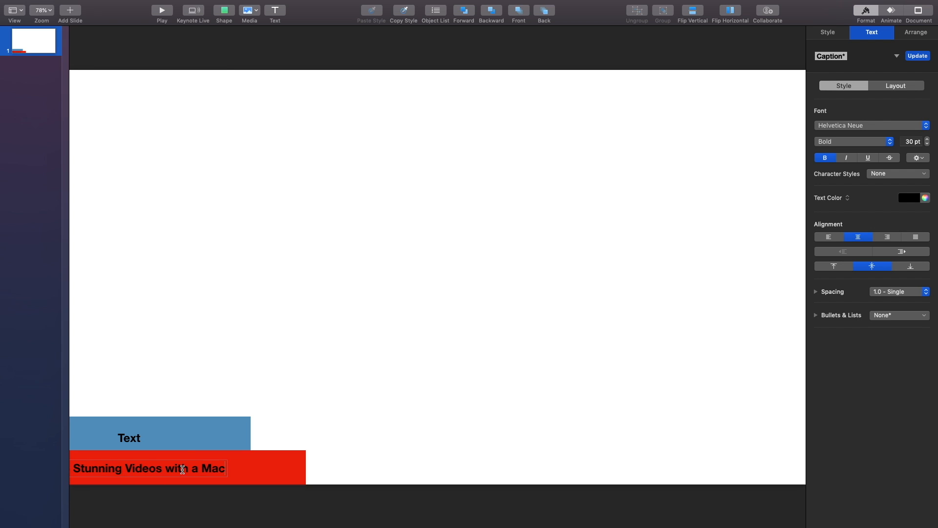
key(Escape)
drag(261, 467, 254, 468)
- Replace the blue bar's placeholder text with "Introduction"
double_click(130, 438)
text(Introduction)
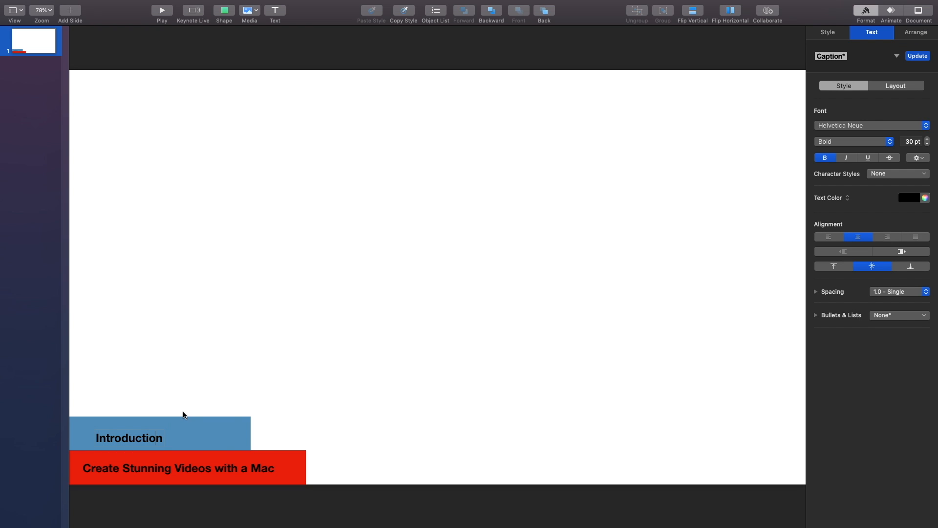
key(Escape)
- Reposition both captions so they start at the left edge of their bars, vertically centered
drag(152, 437, 180, 437)
drag(152, 473, 162, 473)
click(368, 409)
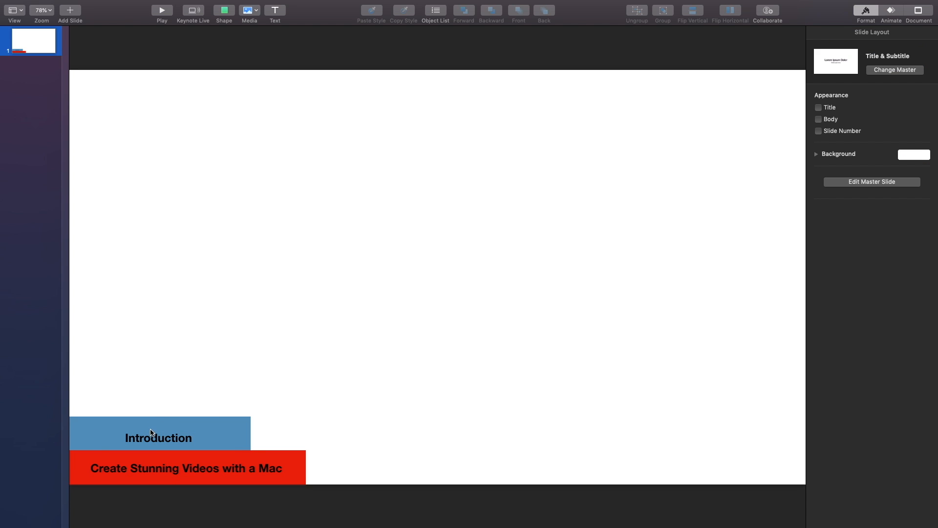
drag(140, 467, 121, 469)
drag(149, 441, 97, 438)
click(356, 358)
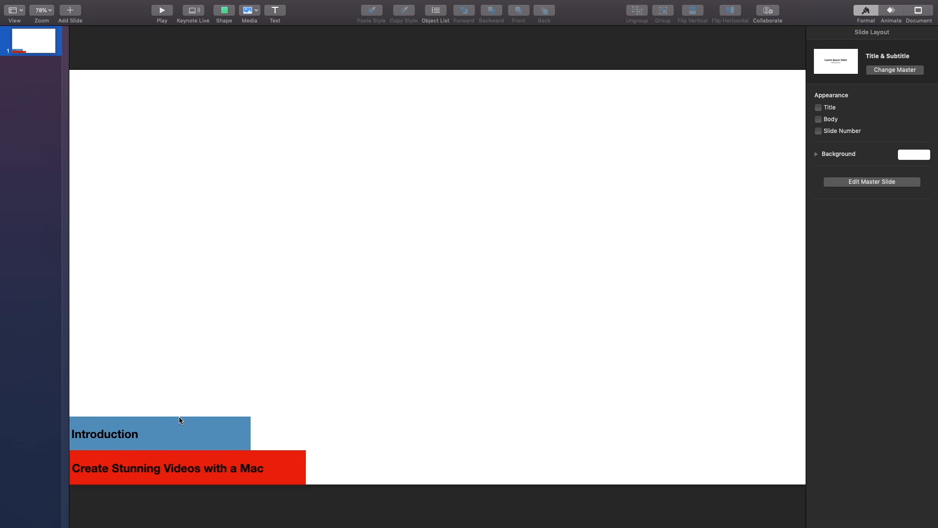
- Change the Introduction caption's font to Herculanum and shift the caption slightly within the blue bar
click(108, 432)
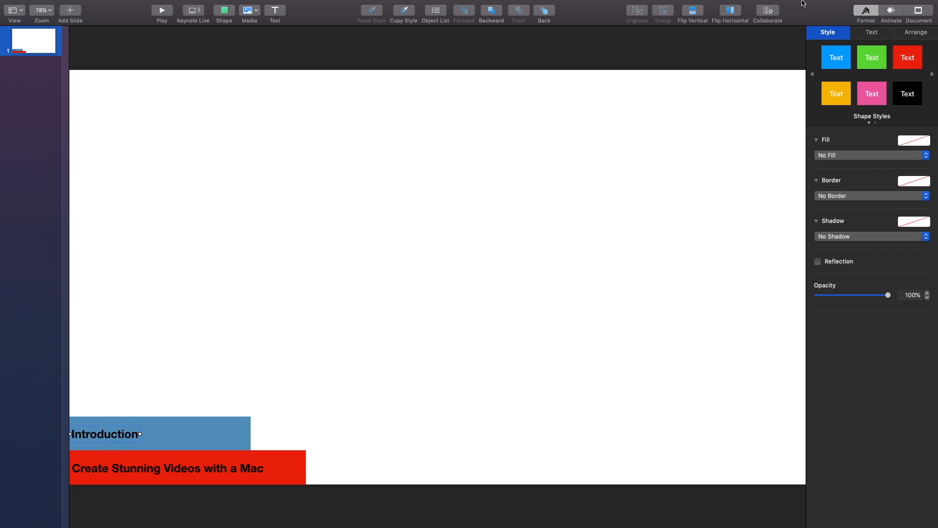
click(872, 33)
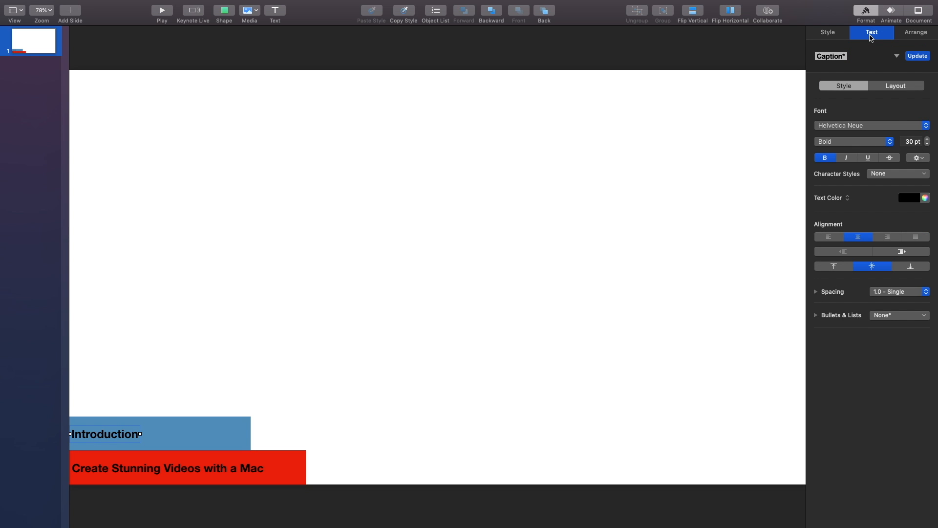
click(857, 125)
scroll(833, 173, up, 2)
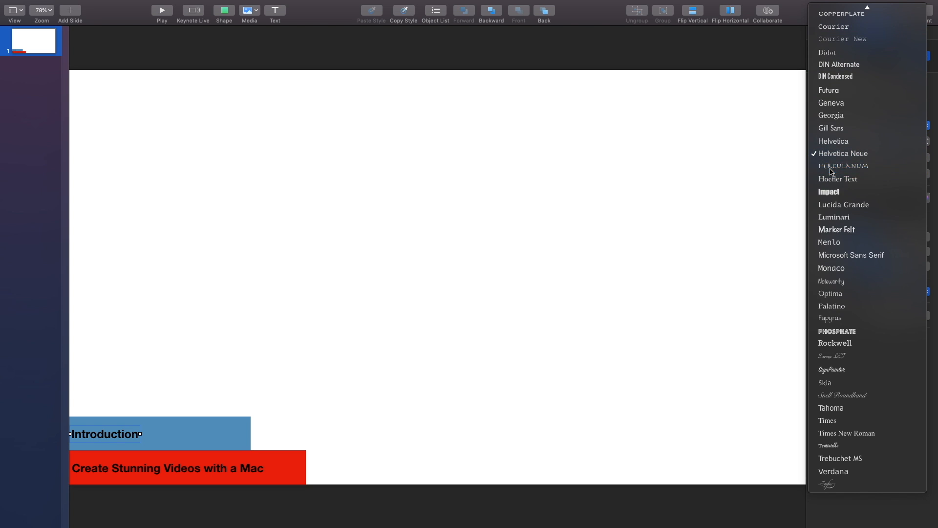
click(832, 167)
drag(96, 440, 111, 442)
- Change the font of the "Create Stunning Videos with a Mac" caption to Hoefler Text
click(121, 467)
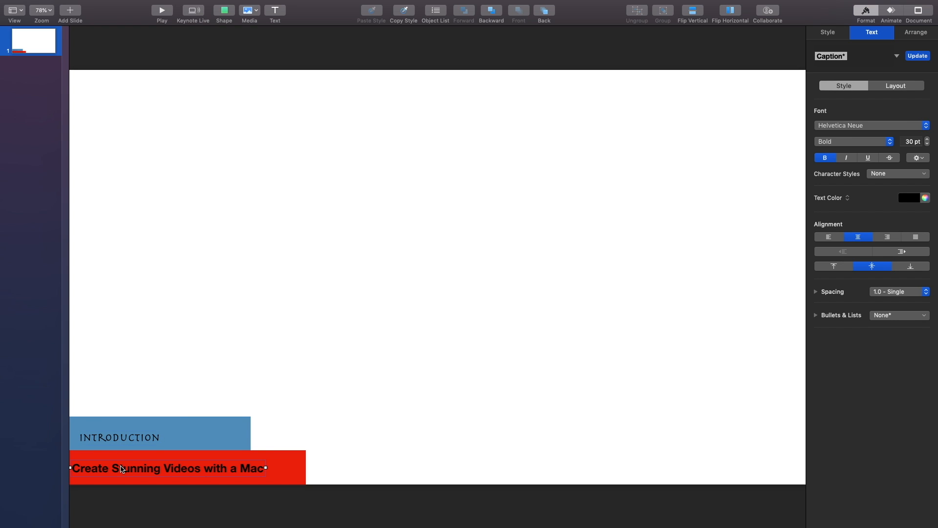
click(836, 126)
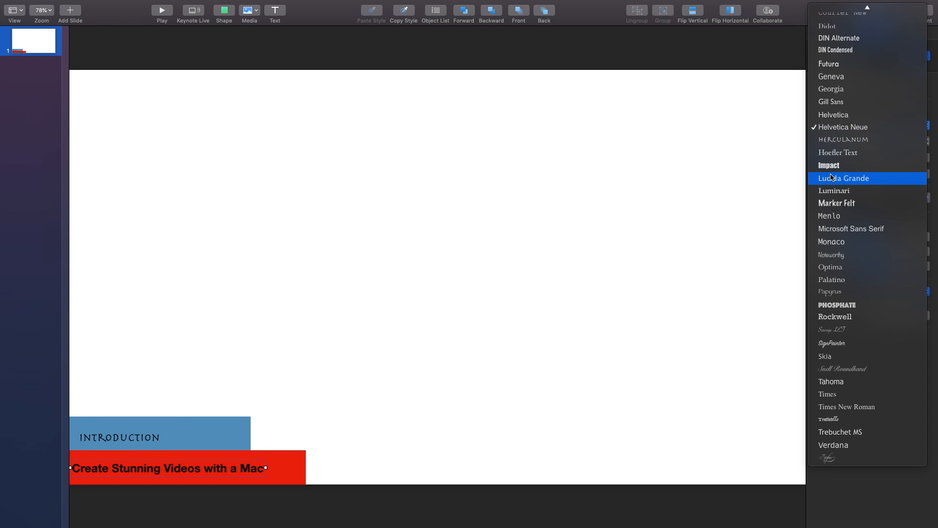
click(856, 152)
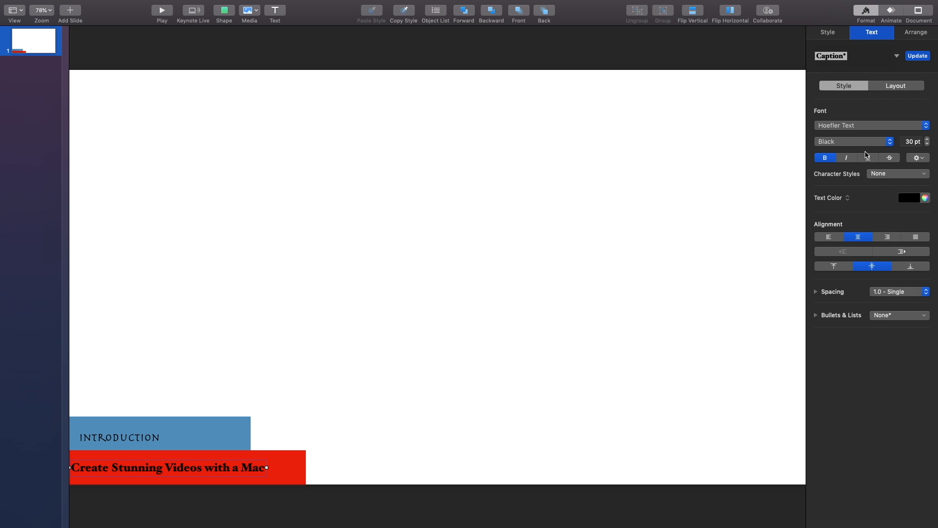
click(593, 285)
- Enlarge the Introduction caption to 41 pt and realign it with the left edge of the blue bar
click(131, 437)
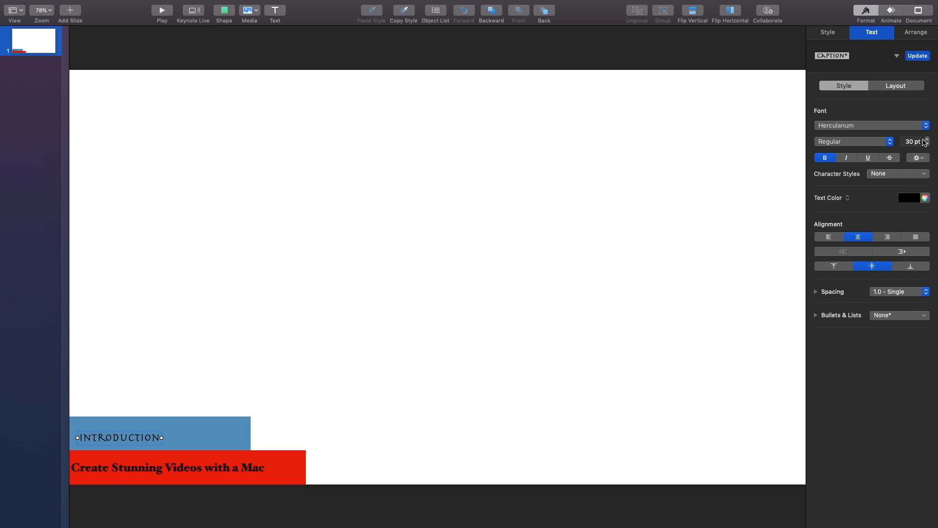
double_click(140, 436)
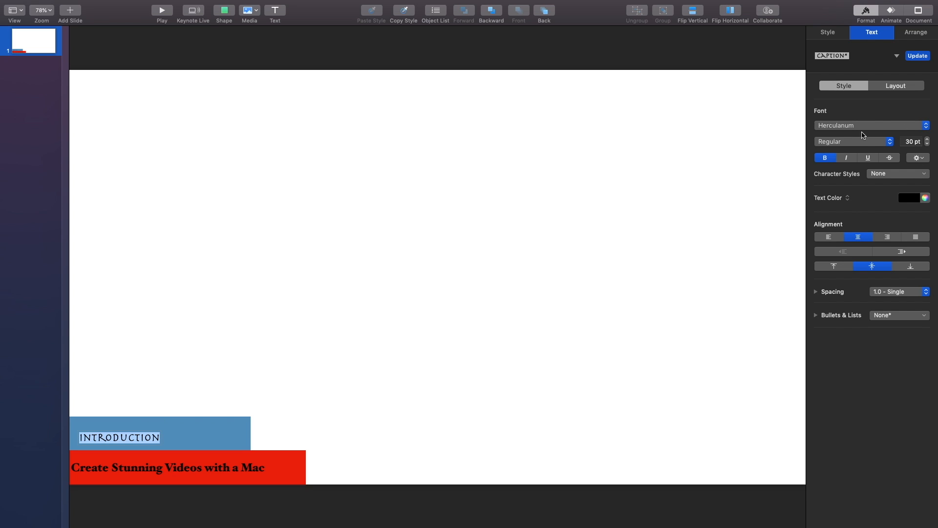
click(926, 139)
click(926, 140)
click(927, 140)
click(927, 139)
click(927, 139)
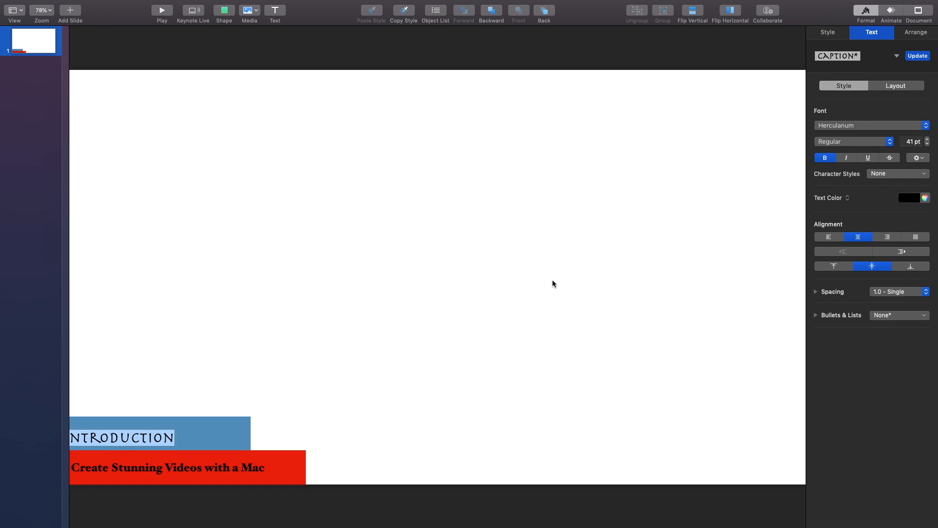
click(350, 370)
click(133, 440)
mouse_move(133, 440)
mouse_down()
mouse_move(157, 440)
mouse_move(138, 436)
mouse_up()
click(239, 353)
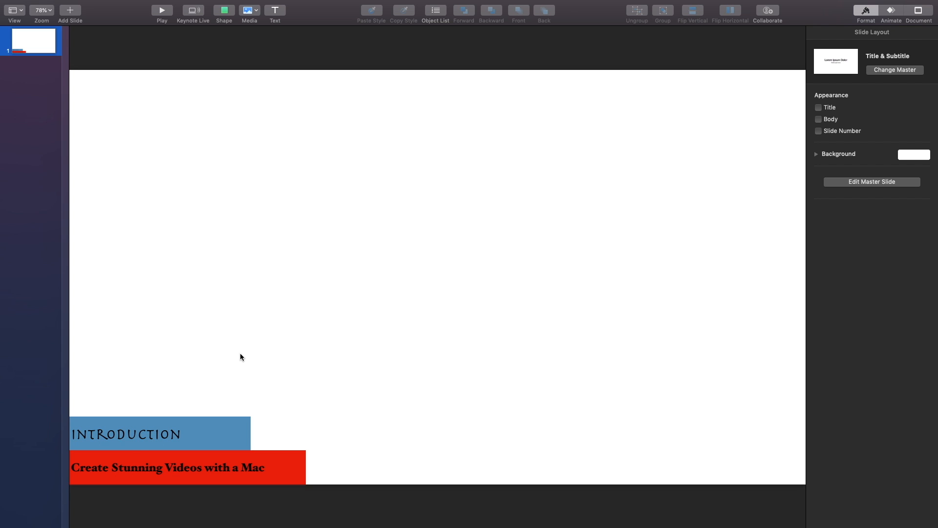
click(136, 438)
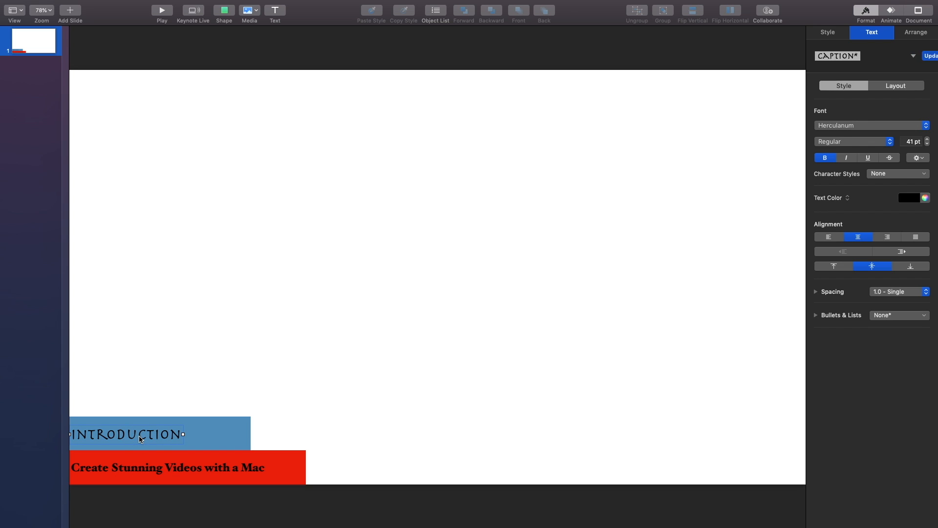
click(925, 198)
click(46, 205)
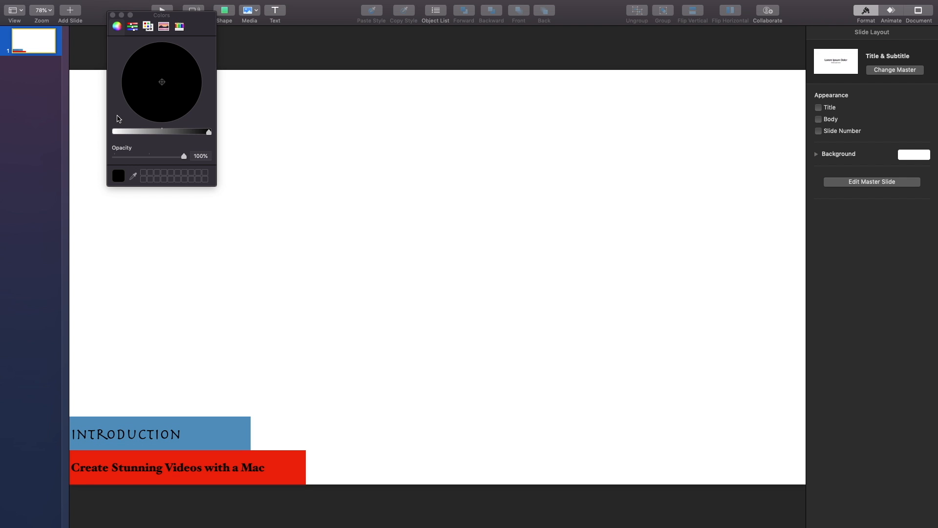
click(195, 132)
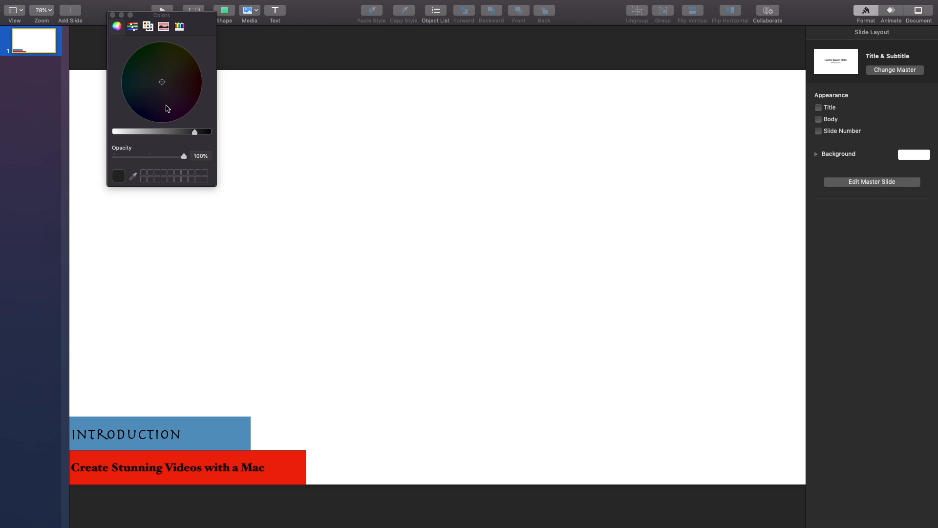
drag(161, 85, 168, 104)
drag(195, 132, 193, 83)
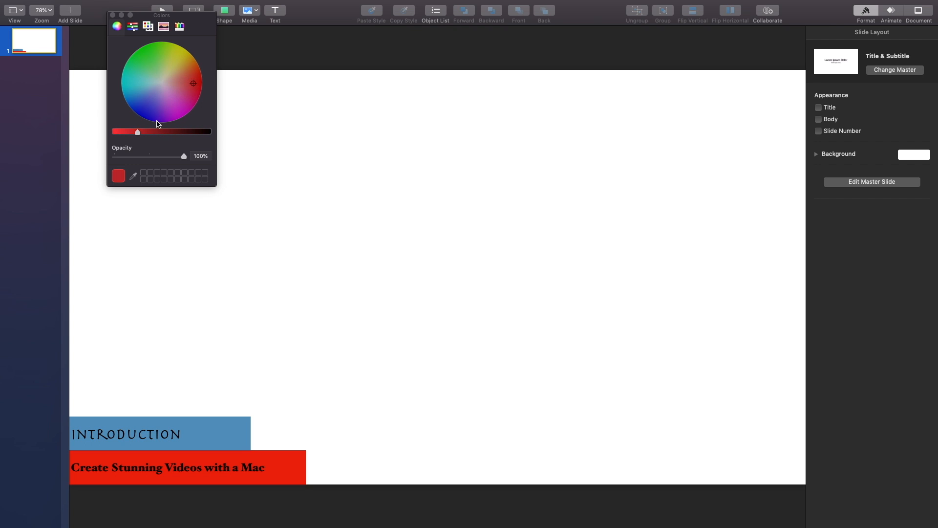
drag(138, 132, 119, 133)
- Recolor the Introduction caption's text bright red
double_click(127, 437)
drag(208, 133, 134, 132)
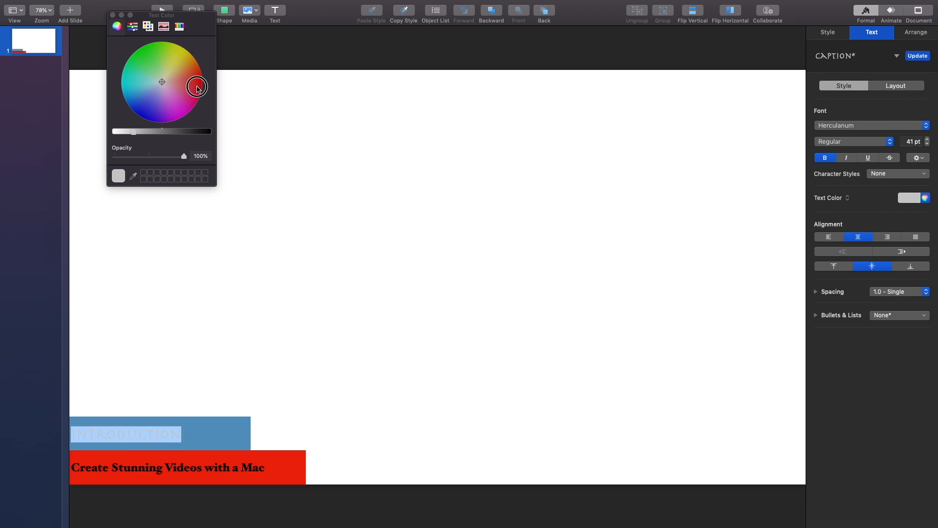
click(197, 86)
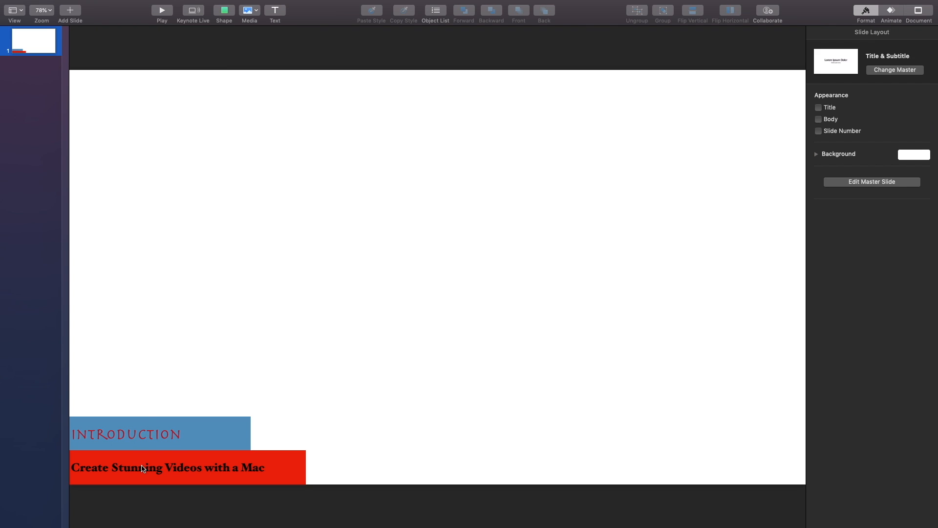
triple_click(142, 467)
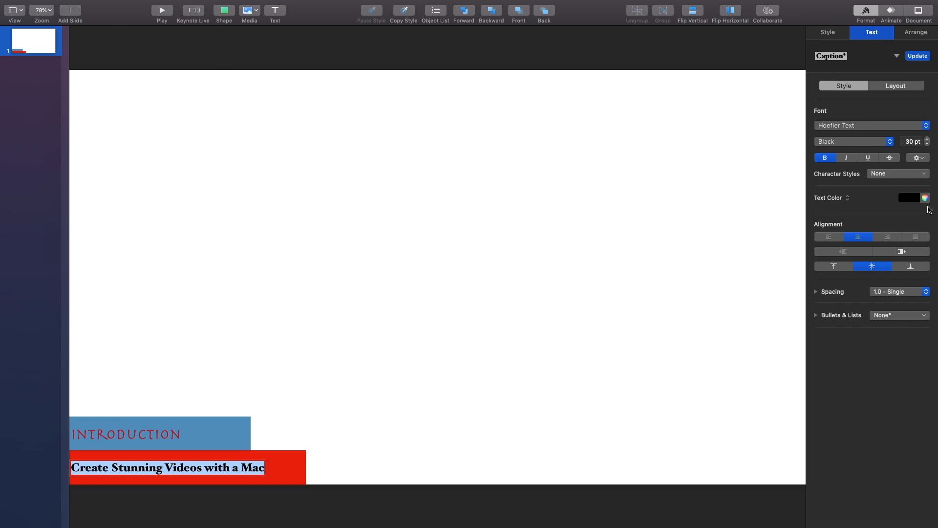
click(925, 197)
click(360, 138)
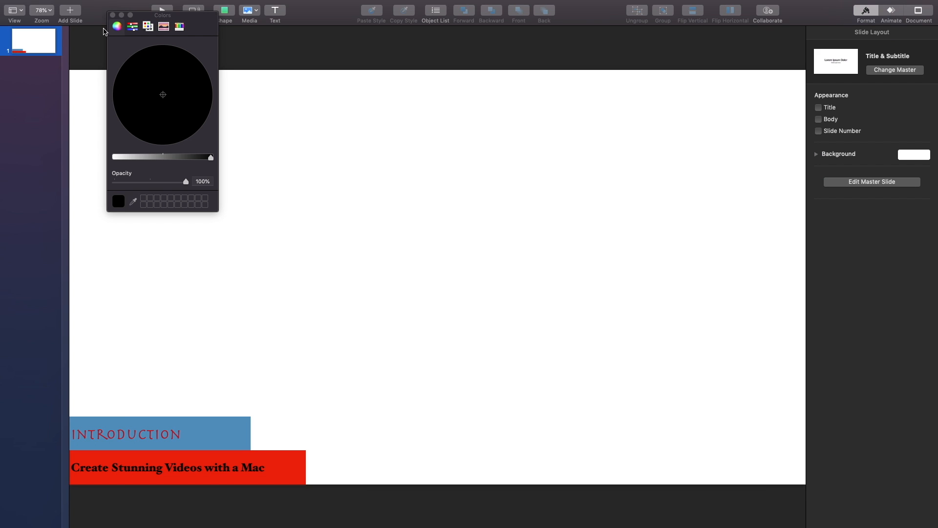
click(113, 15)
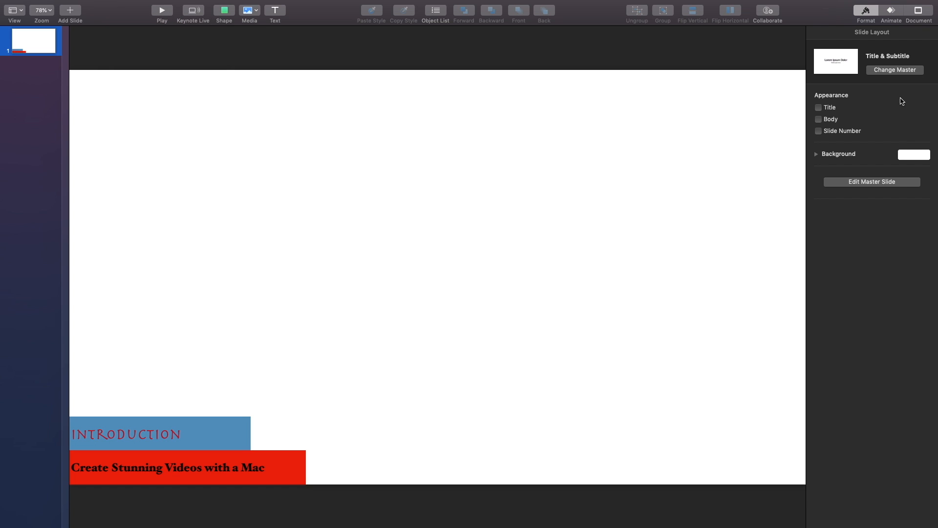
- Recolor the "Create Stunning Videos with a Mac" caption's text light blue
click(264, 470)
triple_click(262, 468)
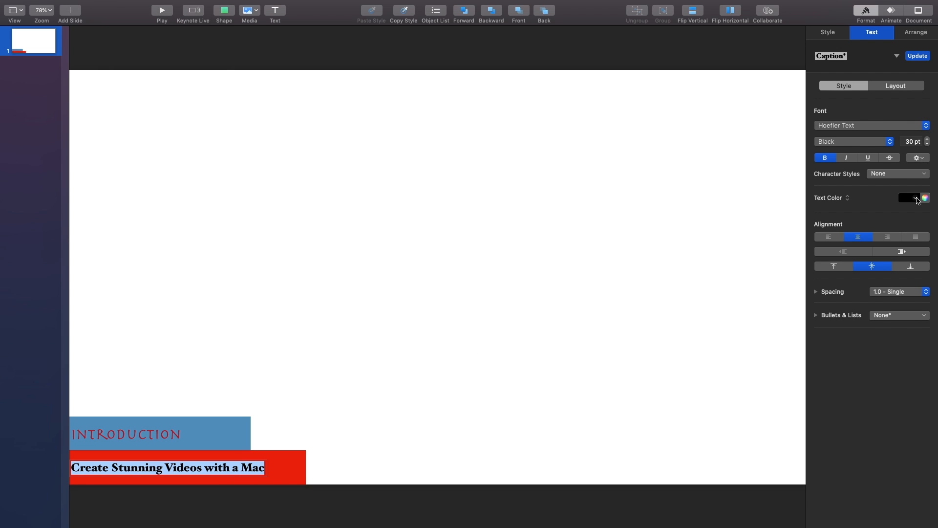
click(925, 198)
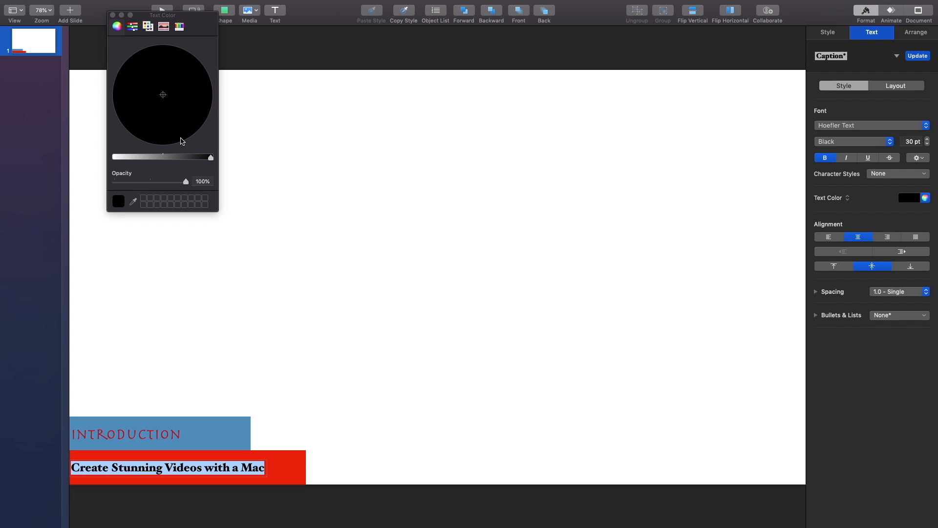
drag(161, 95, 145, 130)
click(124, 157)
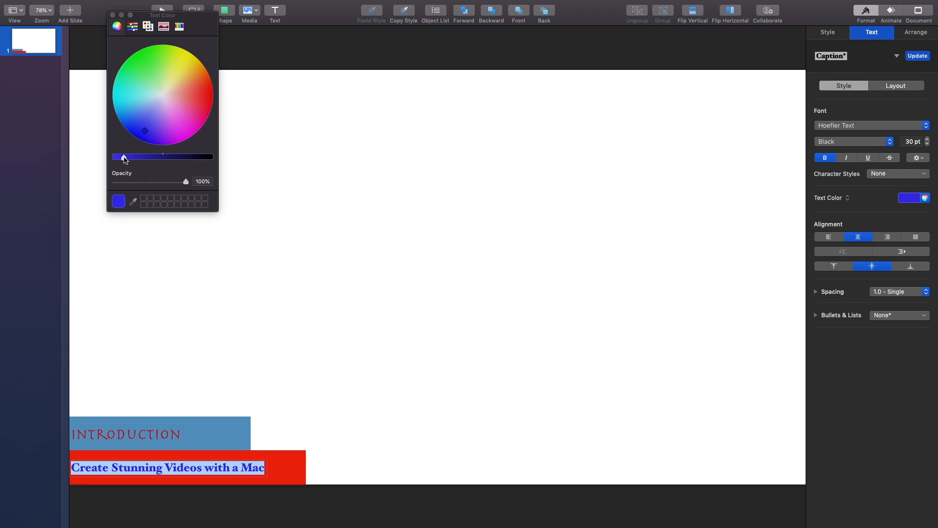
drag(145, 134, 130, 115)
click(423, 370)
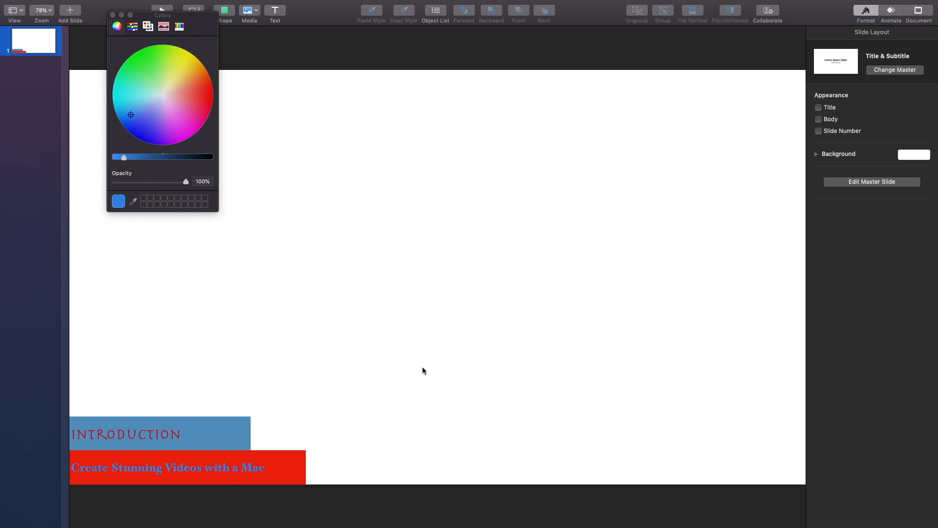
- Darken the blue text color of the "Create Stunning Videos with a Mac" caption
click(237, 471)
double_click(237, 471)
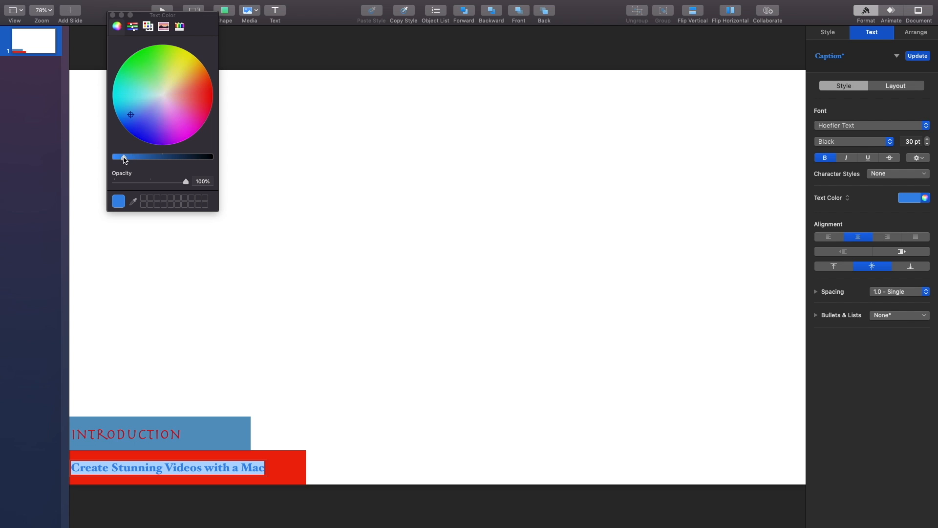
drag(124, 157, 151, 158)
click(460, 254)
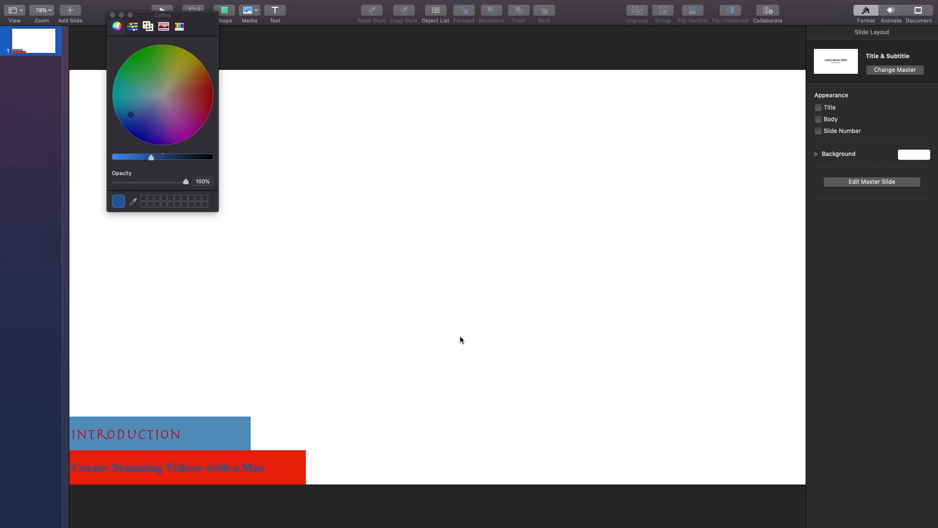
- Switch the Introduction caption's text from a plain color to a Gradient Fill
click(840, 198)
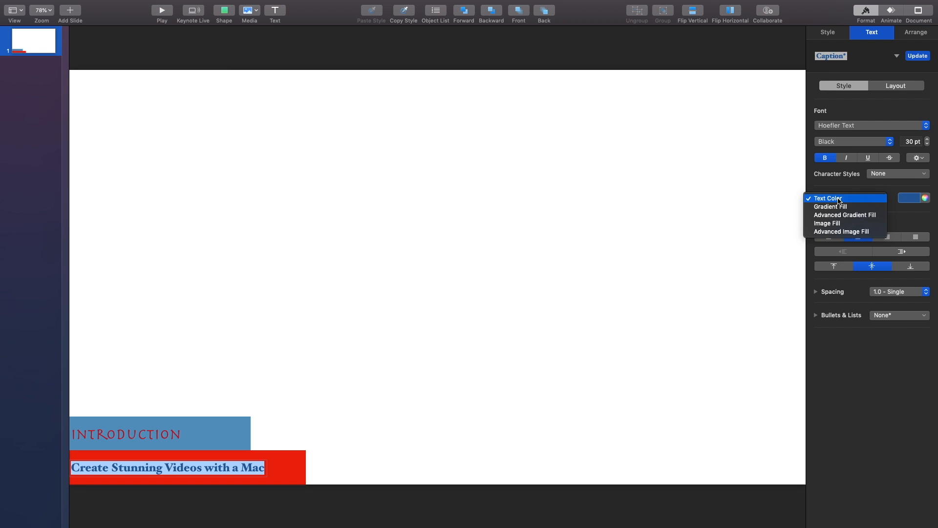
click(840, 199)
click(128, 434)
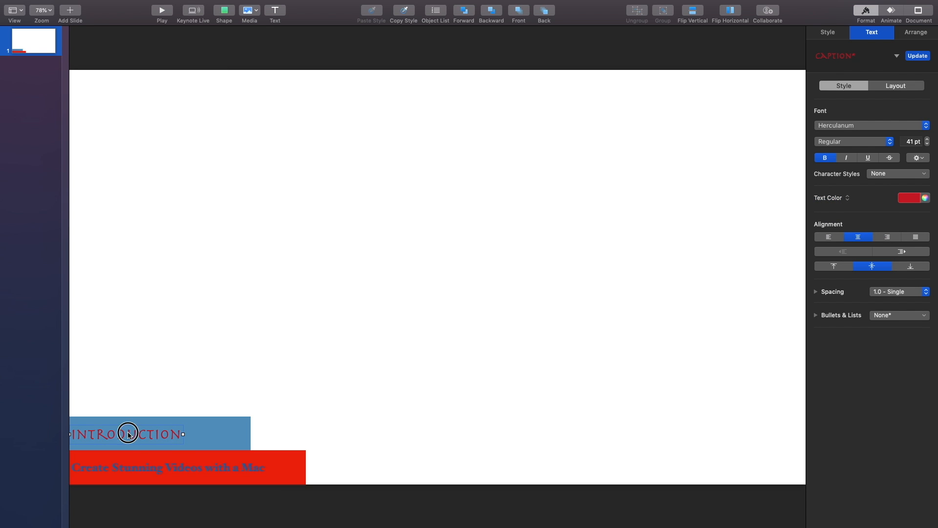
double_click(129, 434)
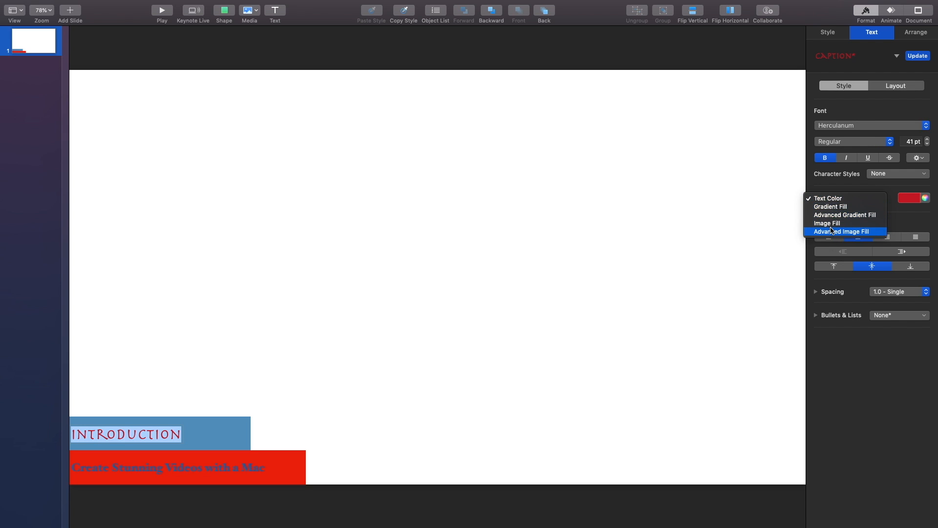
click(831, 207)
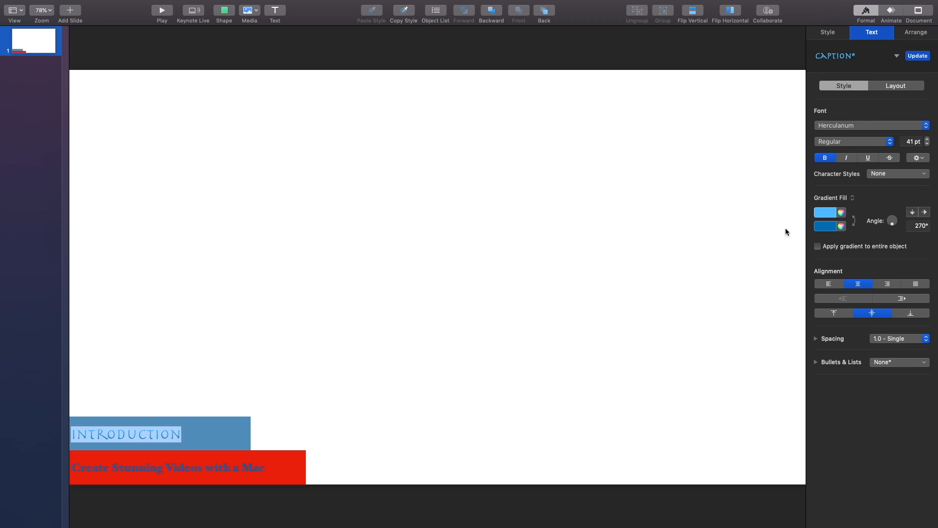
- Set the second gradient color of the Introduction caption to red and close the color picker
click(842, 226)
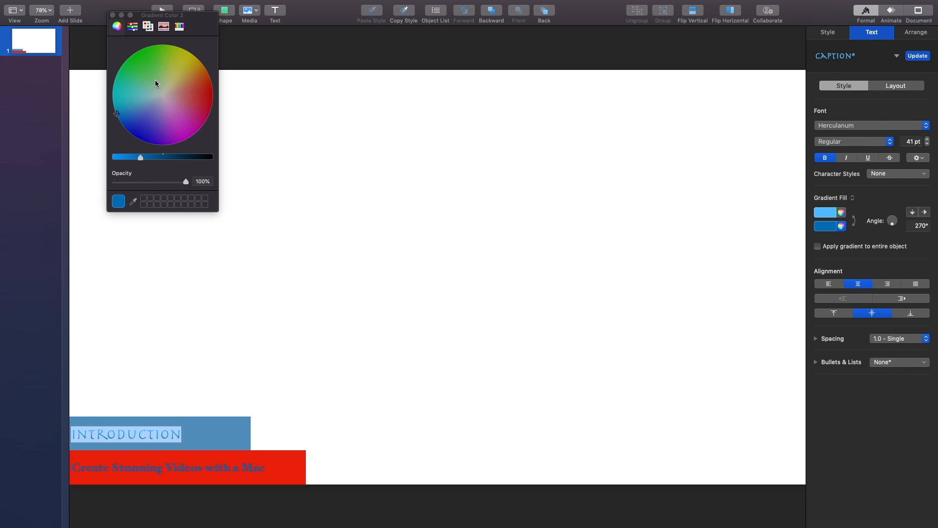
click(201, 96)
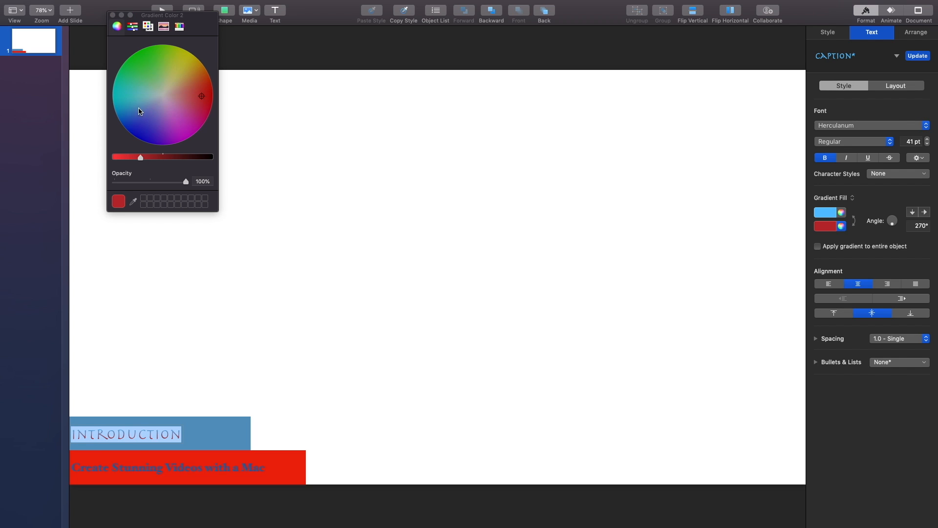
click(329, 192)
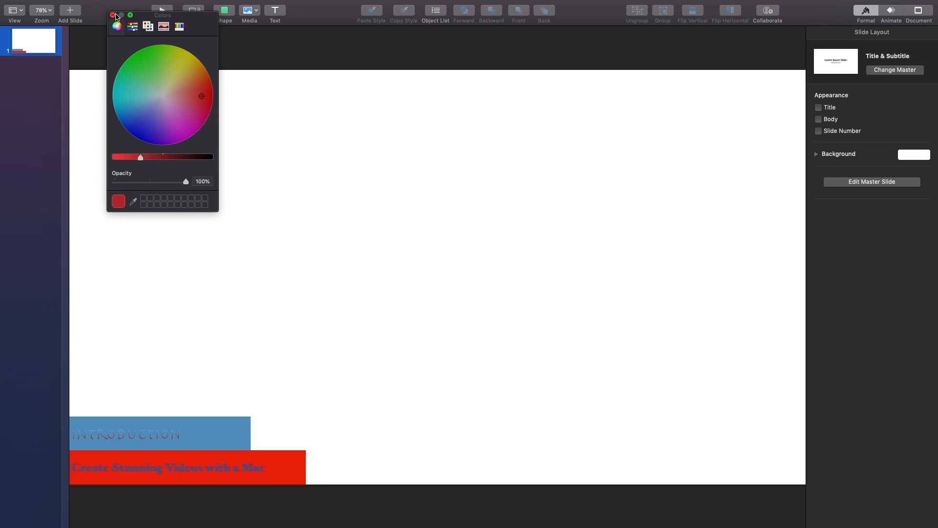
click(112, 15)
- Darken the second gradient color of the Introduction caption to nearly black
double_click(98, 435)
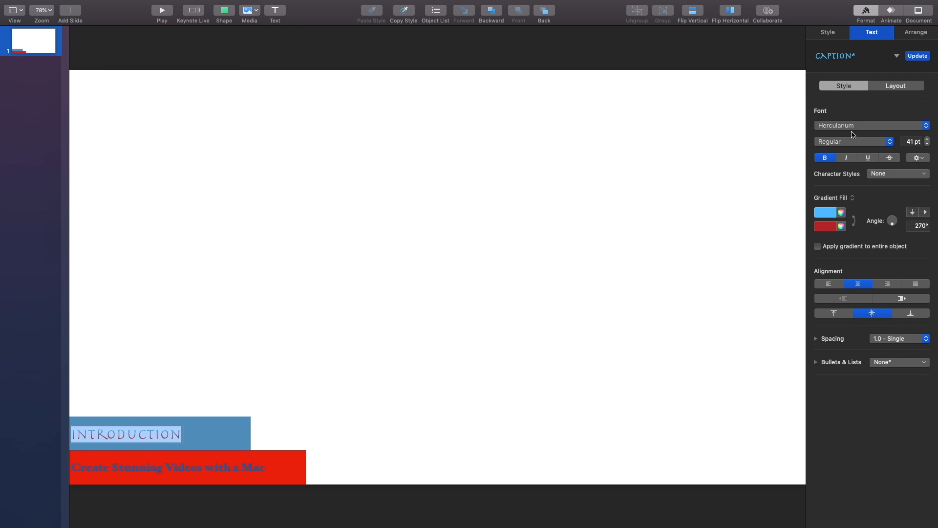
click(841, 226)
click(208, 157)
click(469, 154)
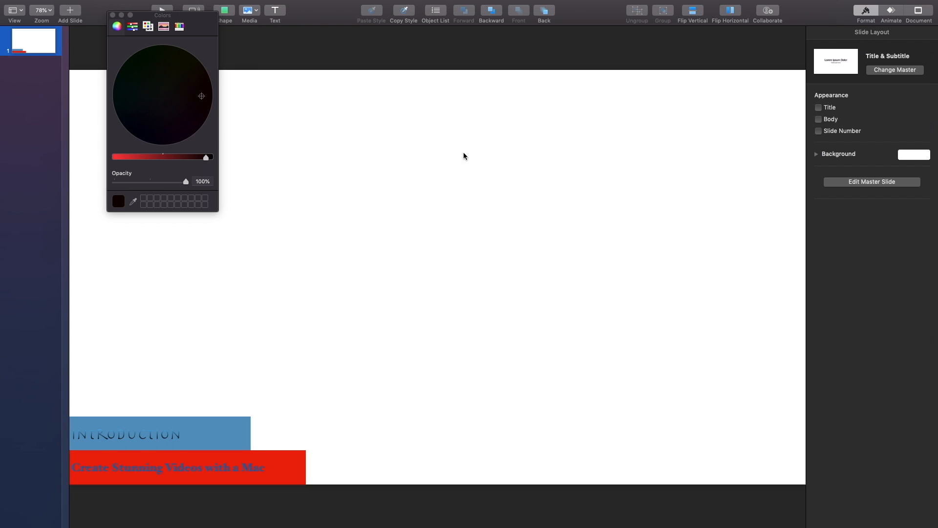
- Set the first gradient color of the Introduction caption to bright red
double_click(151, 436)
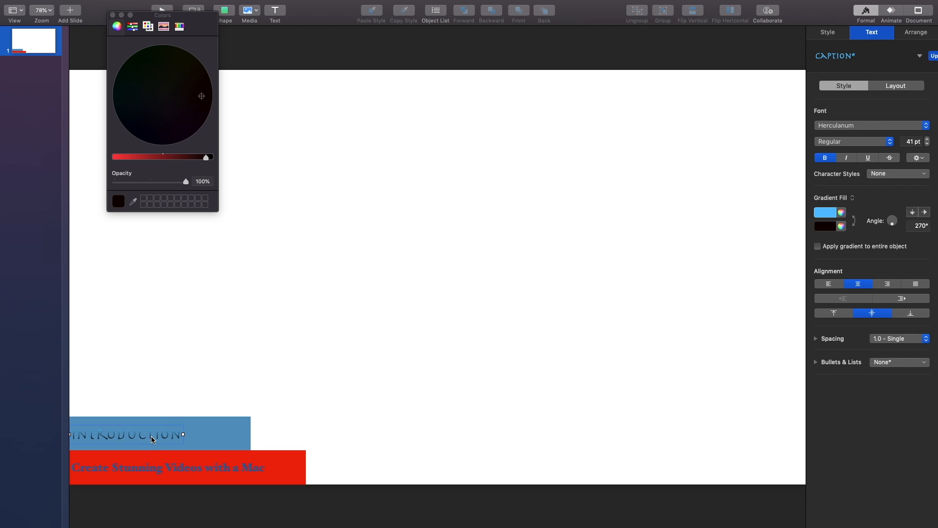
click(838, 214)
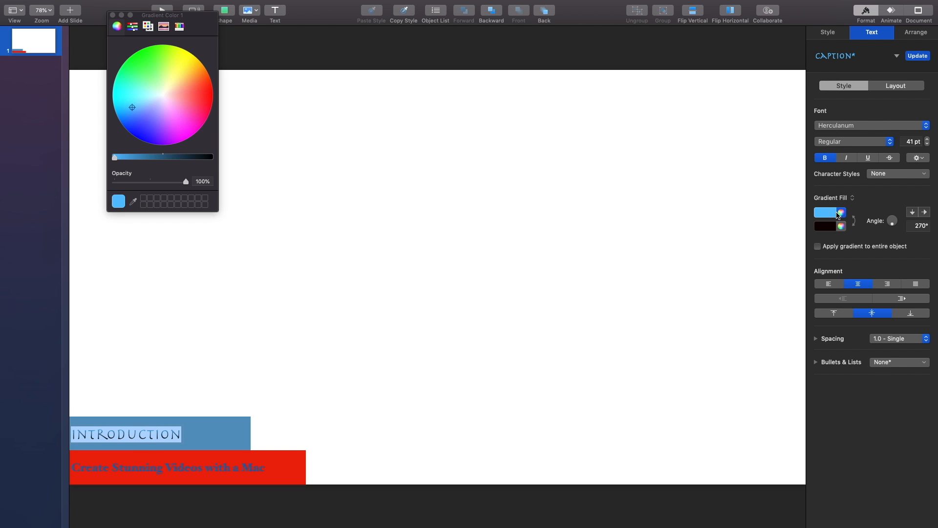
click(205, 90)
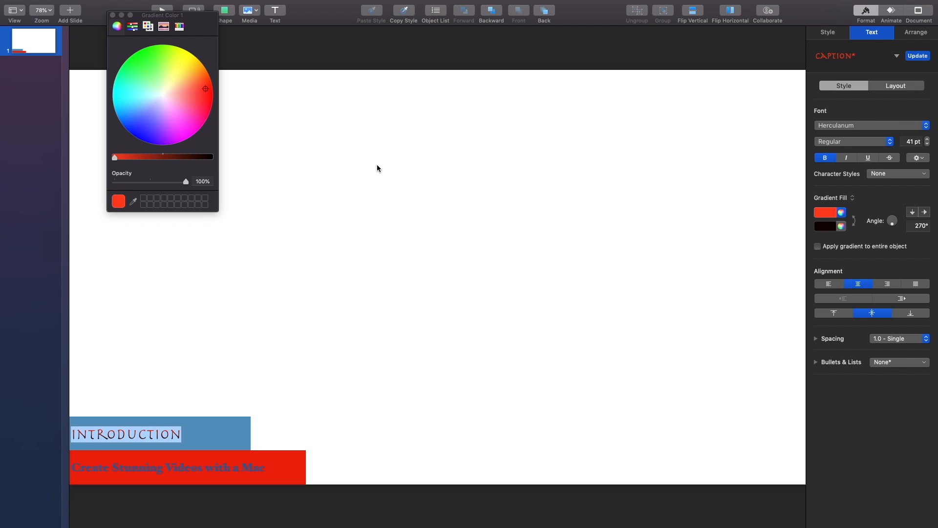
- Give the Introduction caption's second gradient color a pink hue darkened to almost black
click(841, 227)
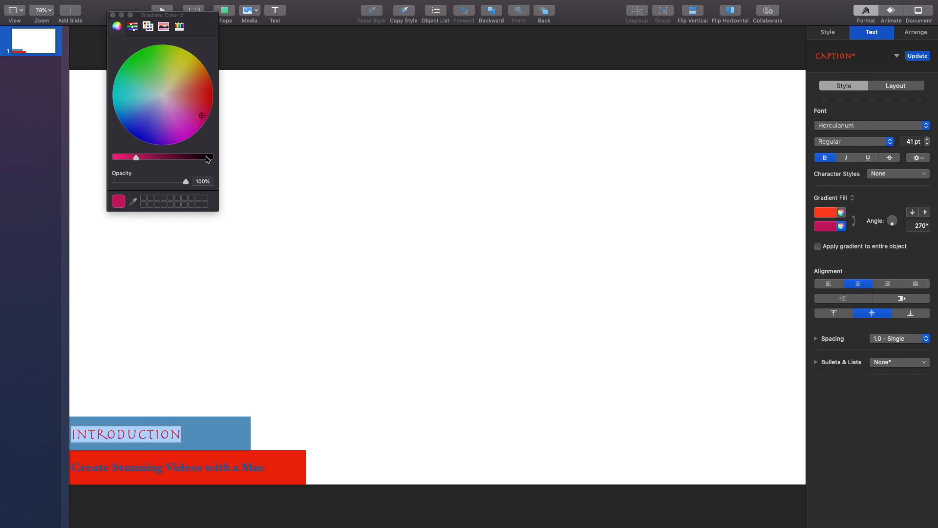
click(207, 158)
click(506, 306)
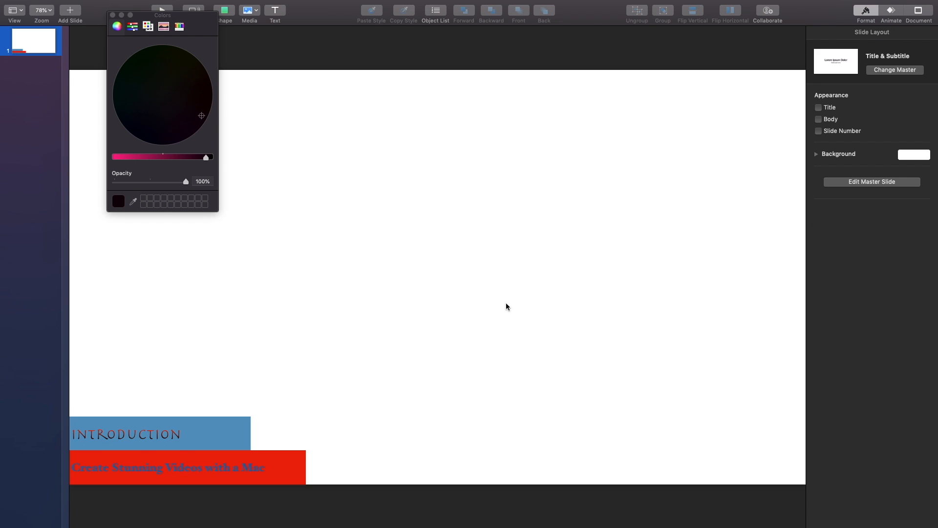
click(595, 311)
click(131, 434)
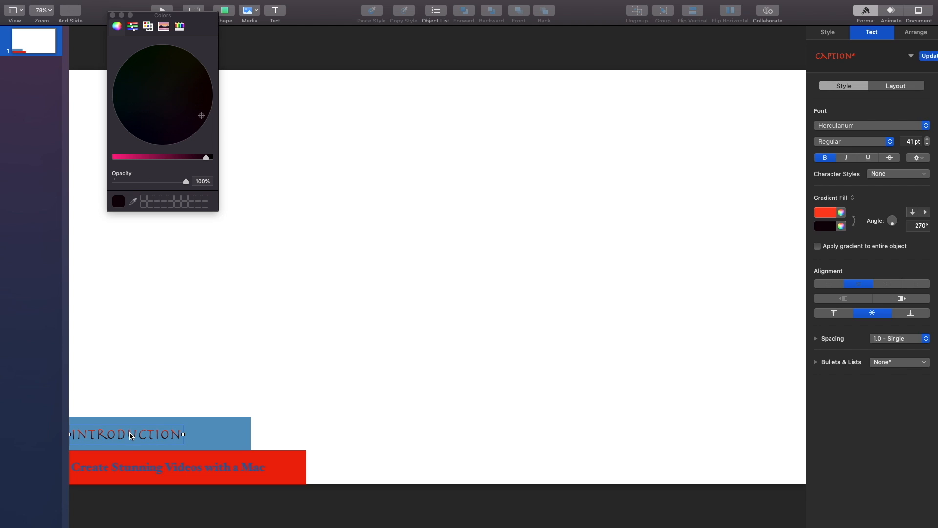
double_click(131, 434)
click(144, 434)
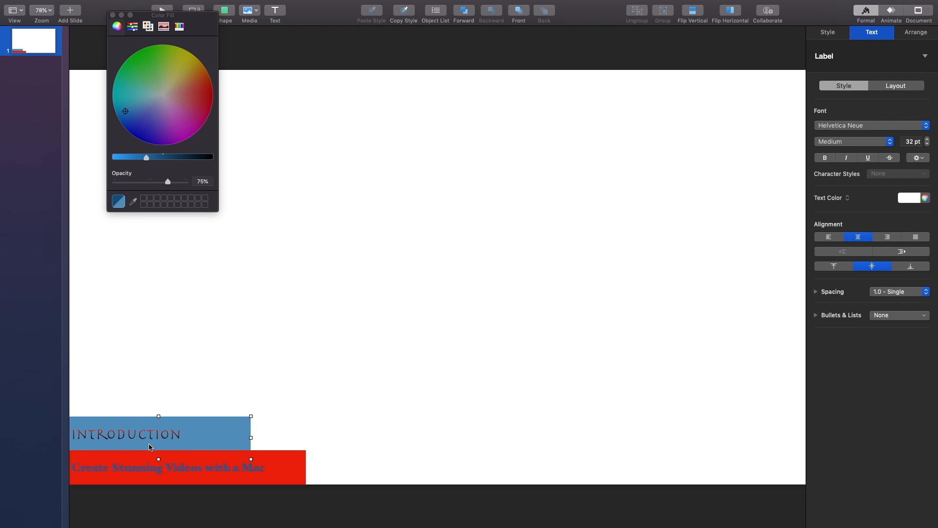
- Apply an Advanced Gradient Fill to the "Create Stunning Videos with a Mac" caption and shift the gradient's midpoint toward its red end
click(149, 470)
triple_click(149, 470)
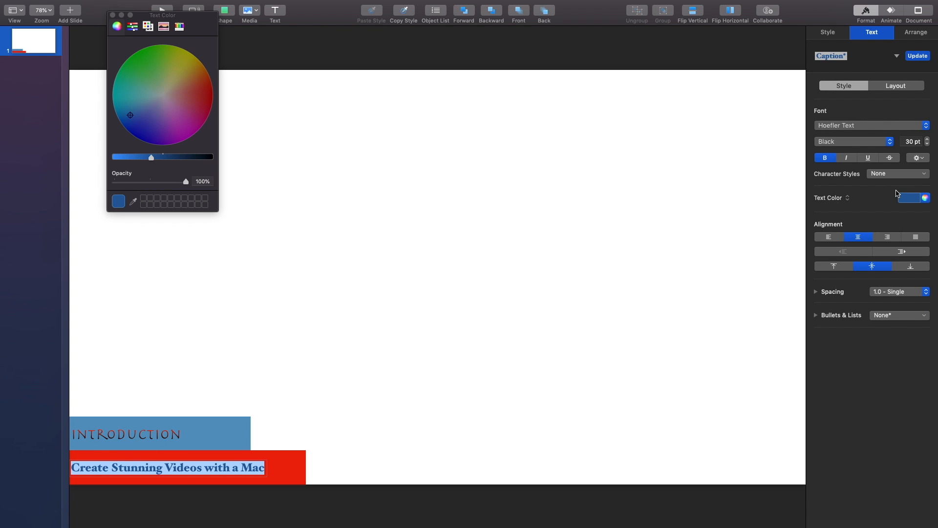
click(843, 197)
key(Escape)
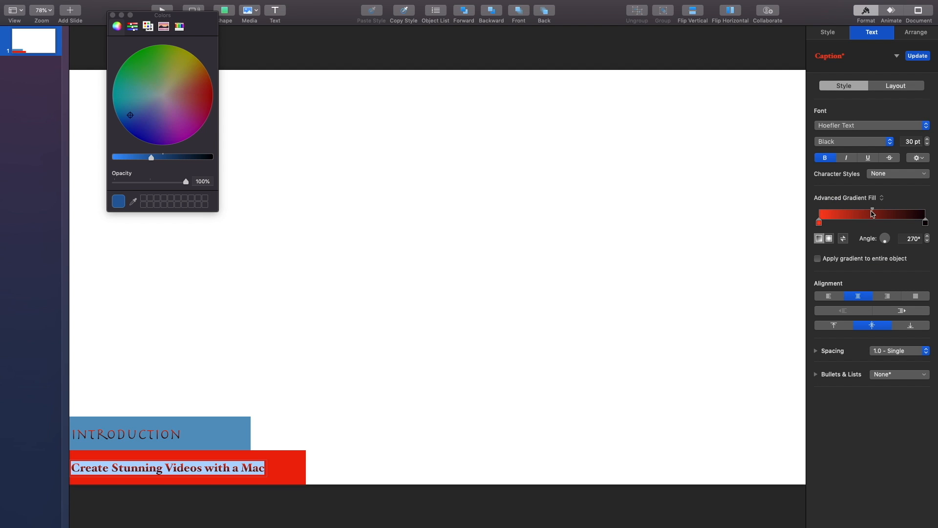
drag(875, 211, 850, 210)
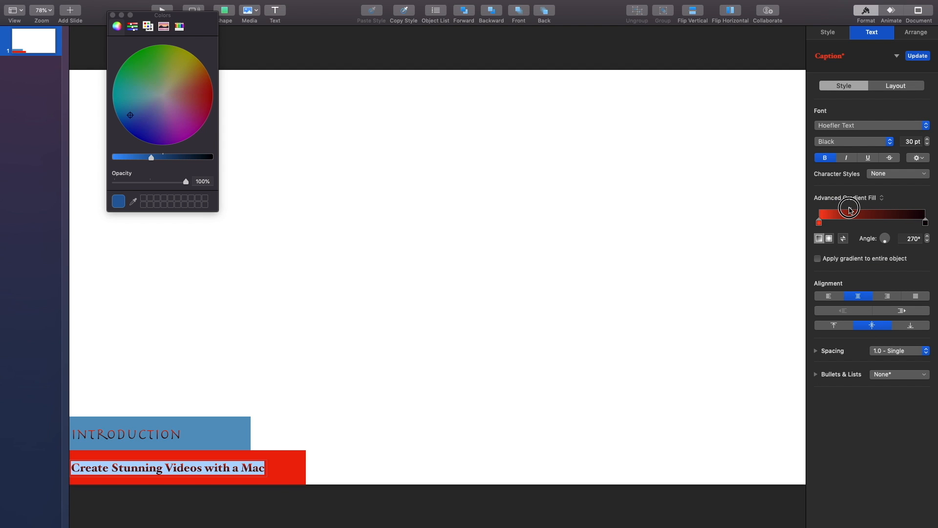
click(537, 259)
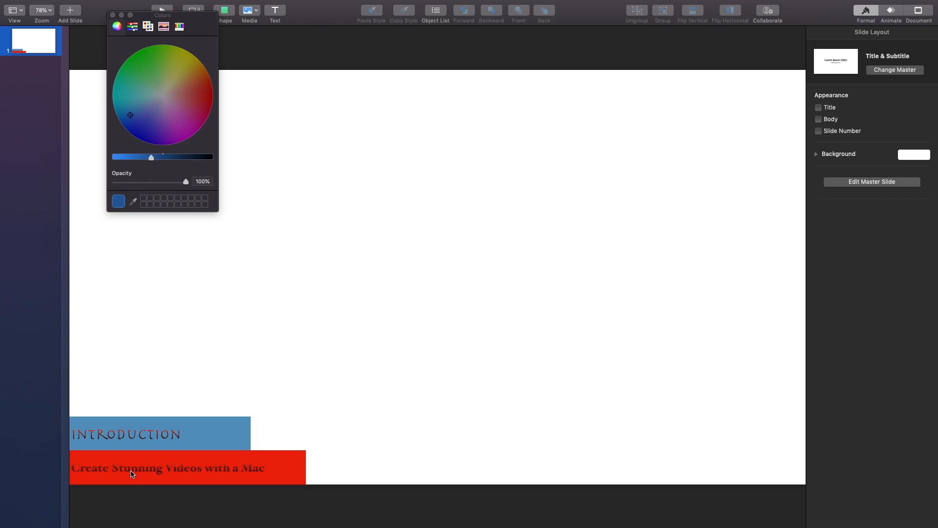
- Shift the gradient midpoint of the "Create Stunning Videos with a Mac" caption toward its dark end, and return it to the middle
triple_click(219, 470)
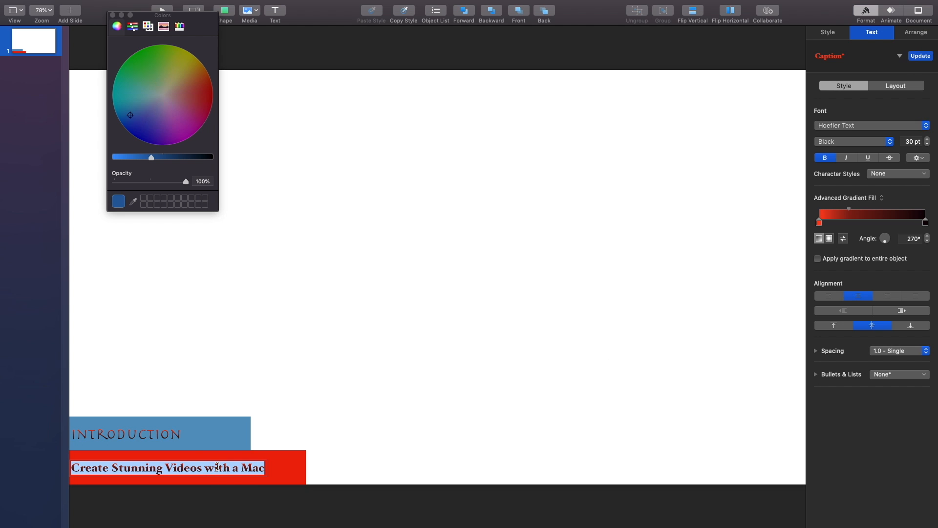
drag(850, 210, 913, 211)
click(538, 225)
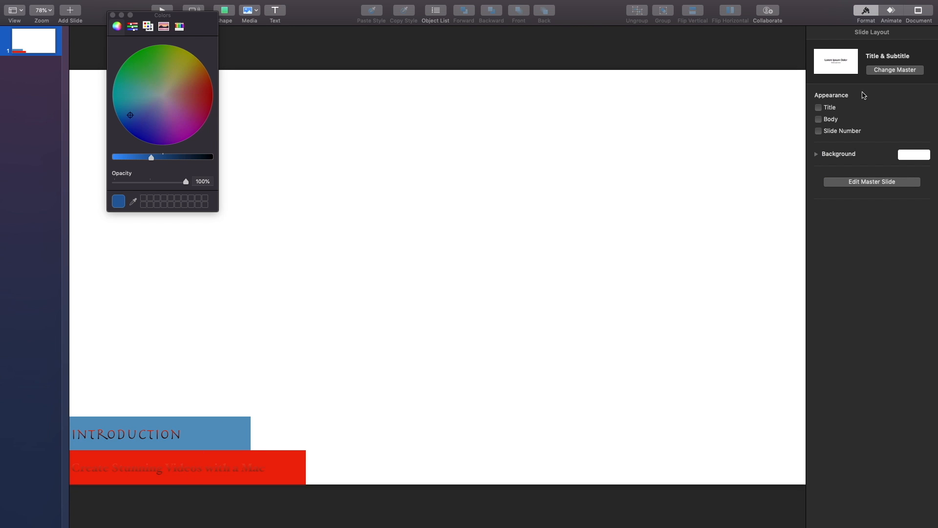
triple_click(232, 472)
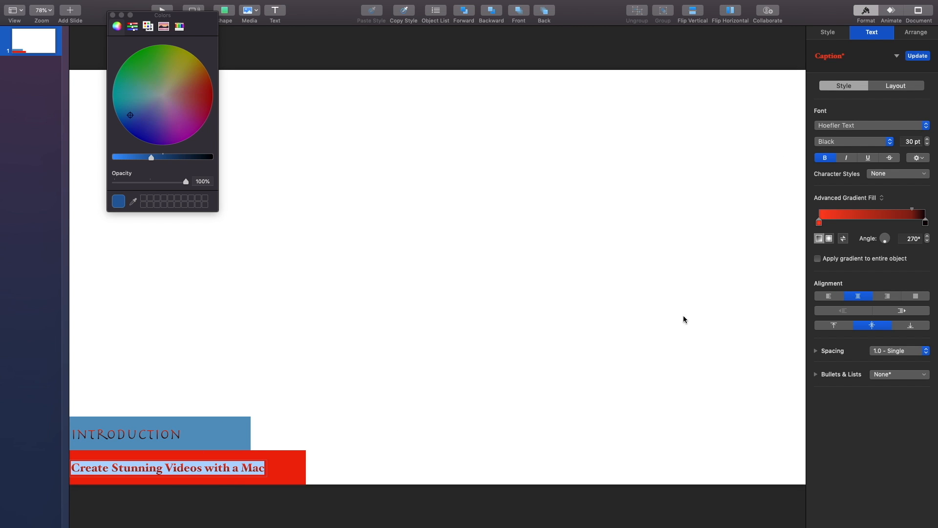
drag(912, 209, 872, 211)
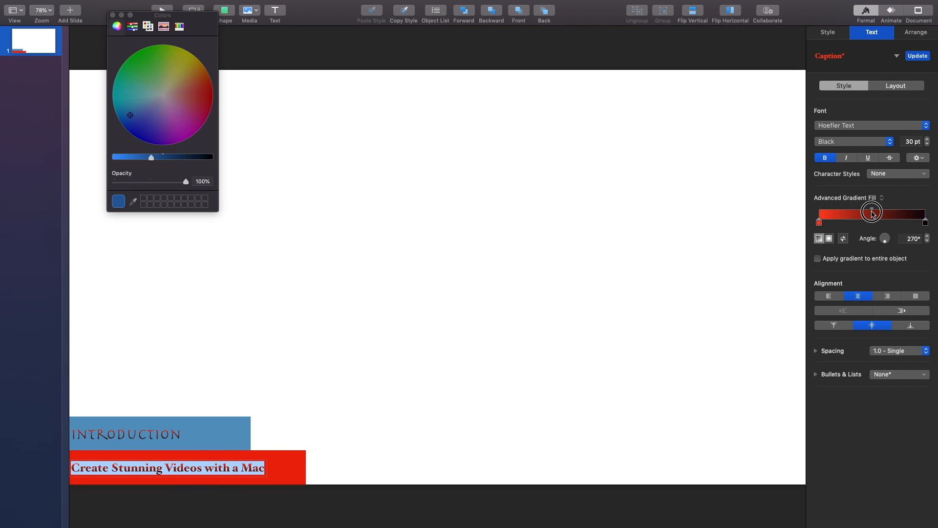
- Make the "Create Stunning Videos with a Mac" caption's gradient radial, flip its colors and set its angle to 253.5°
click(830, 239)
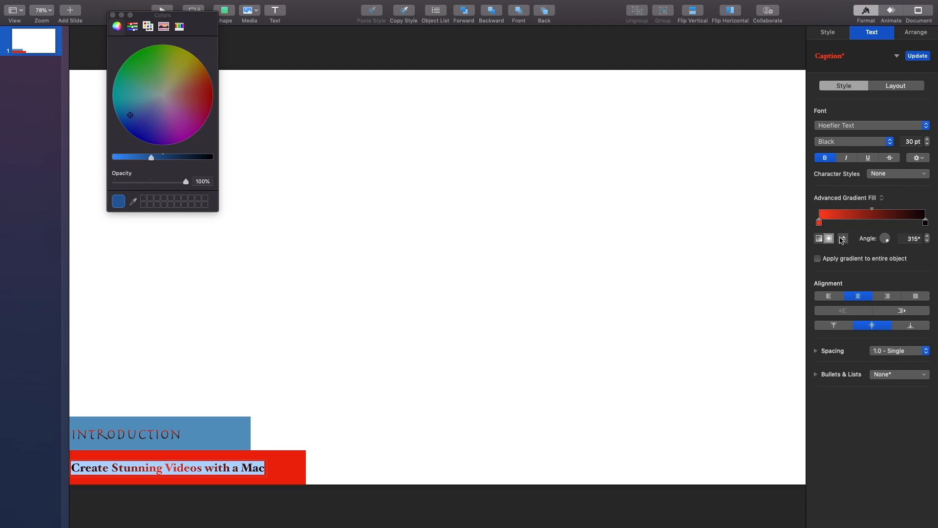
click(843, 239)
drag(885, 240, 884, 242)
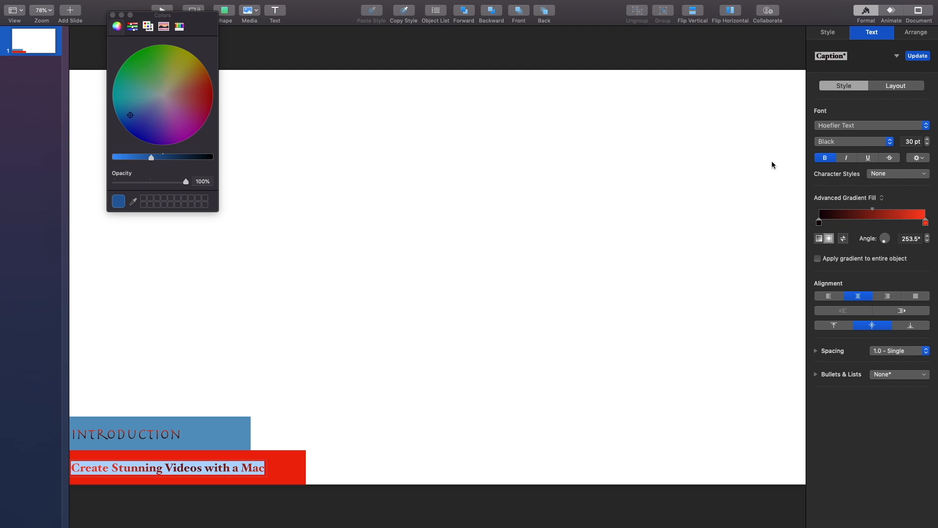
- Switch the "Create Stunning Videos with a Mac" caption to a two-color Gradient Fill with black as second color, and close the color picker
click(784, 289)
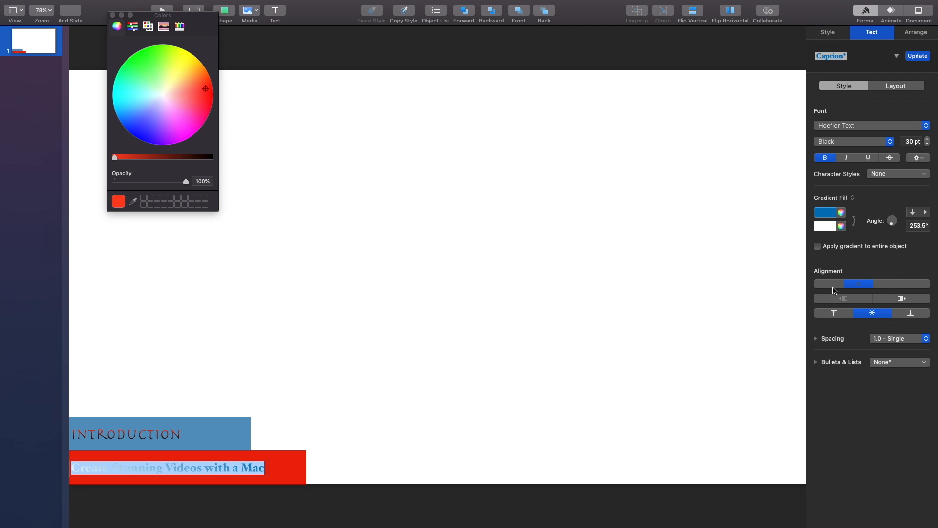
click(831, 226)
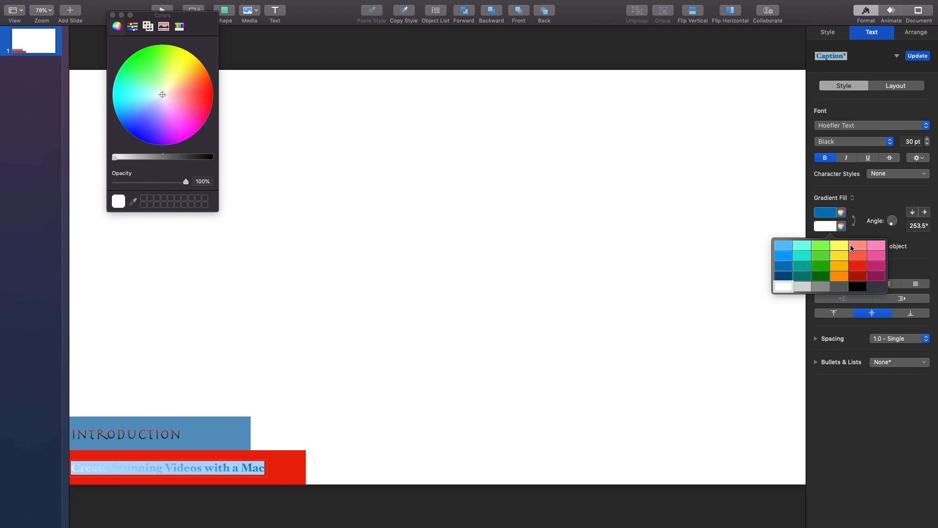
click(855, 289)
click(505, 354)
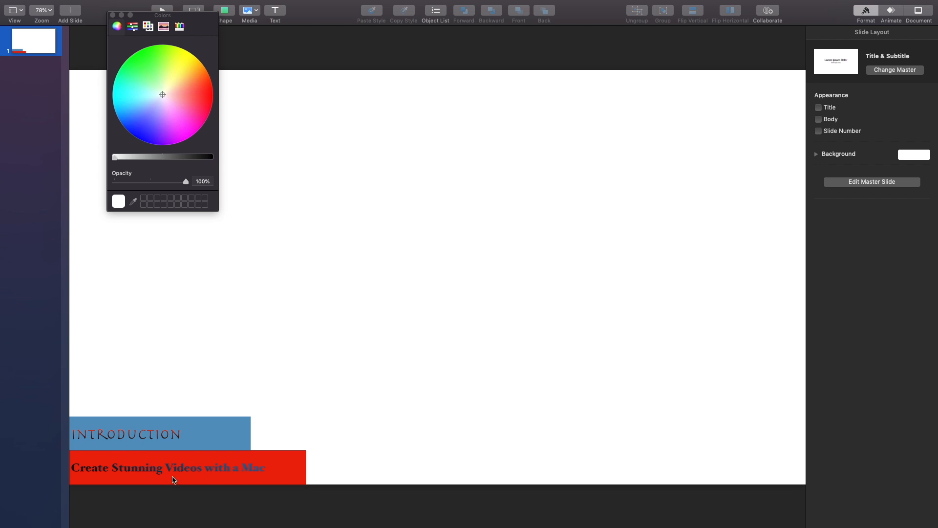
click(113, 15)
- Add a Blast build-in effect to the Introduction caption with a duration of 2.00 s
double_click(158, 434)
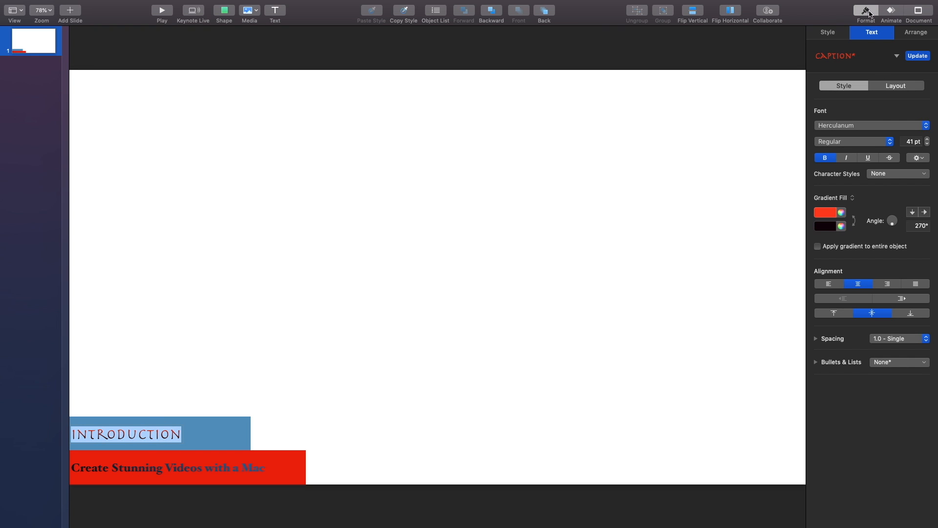
click(892, 14)
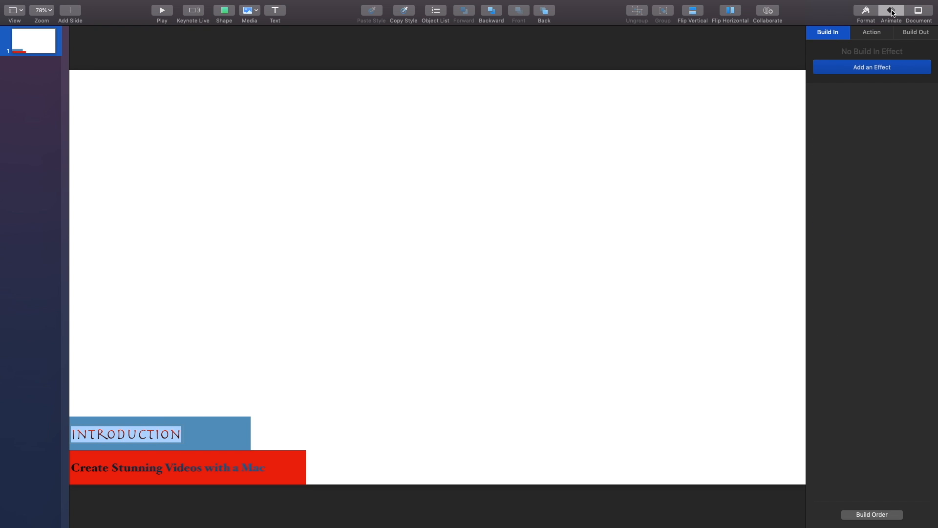
click(859, 72)
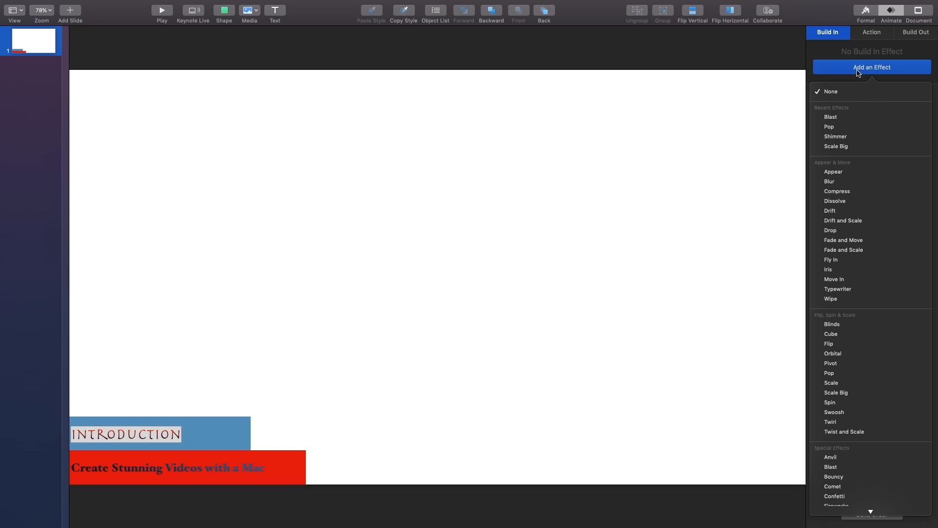
click(832, 119)
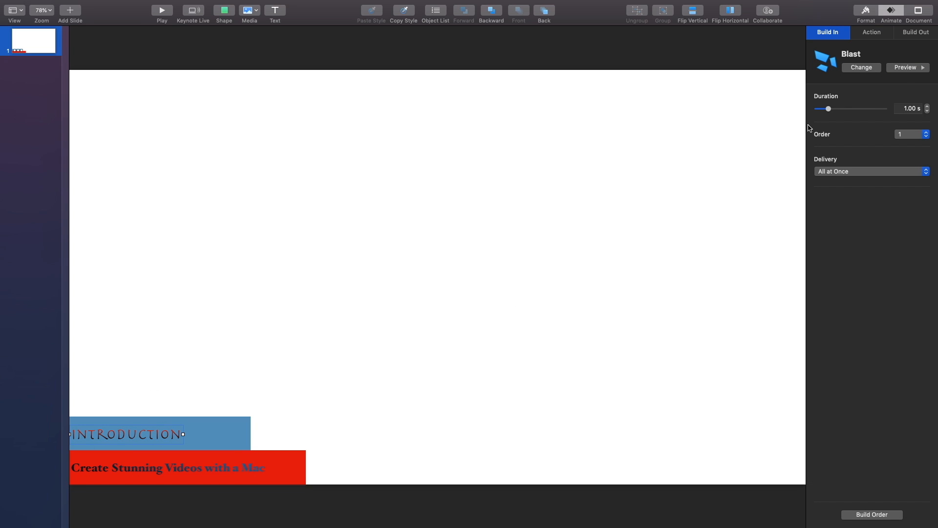
drag(829, 110, 835, 110)
- Add a Shimmer build-in effect to the "Create Stunning Videos with a Mac" caption
triple_click(97, 471)
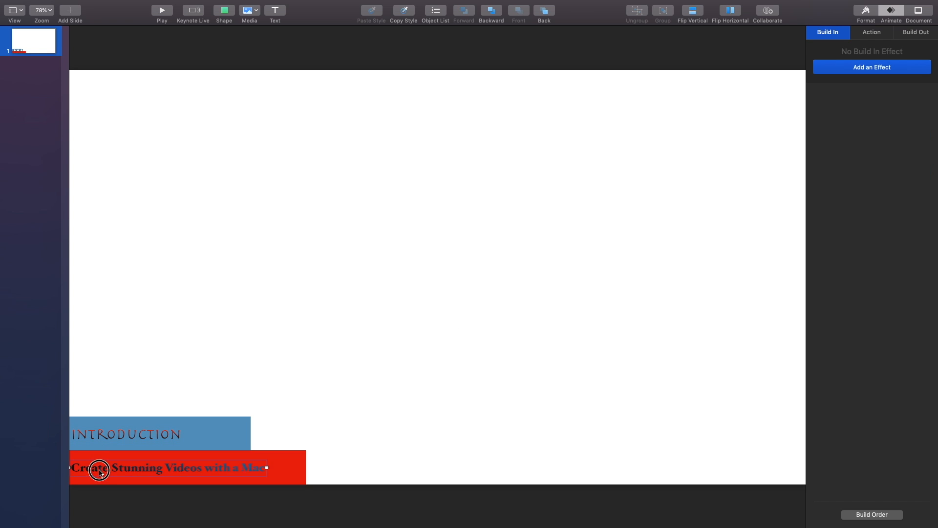
click(844, 62)
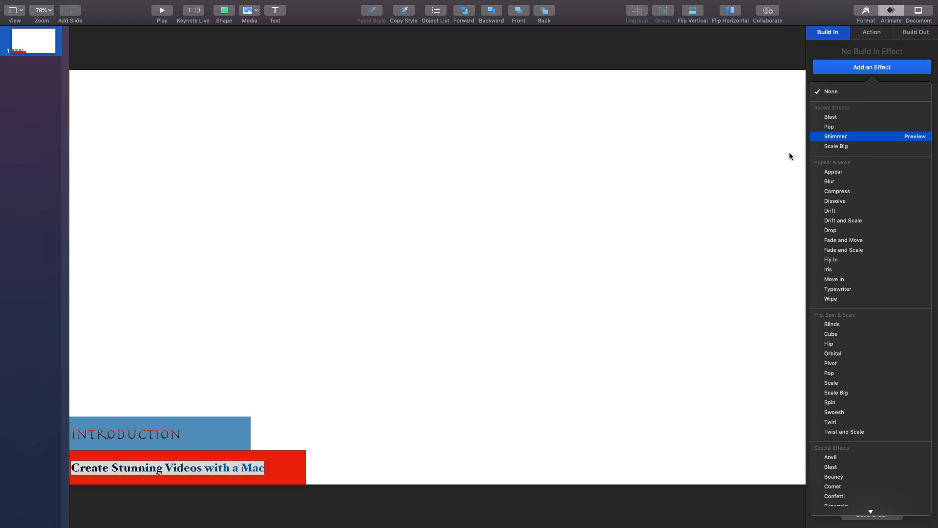
click(836, 136)
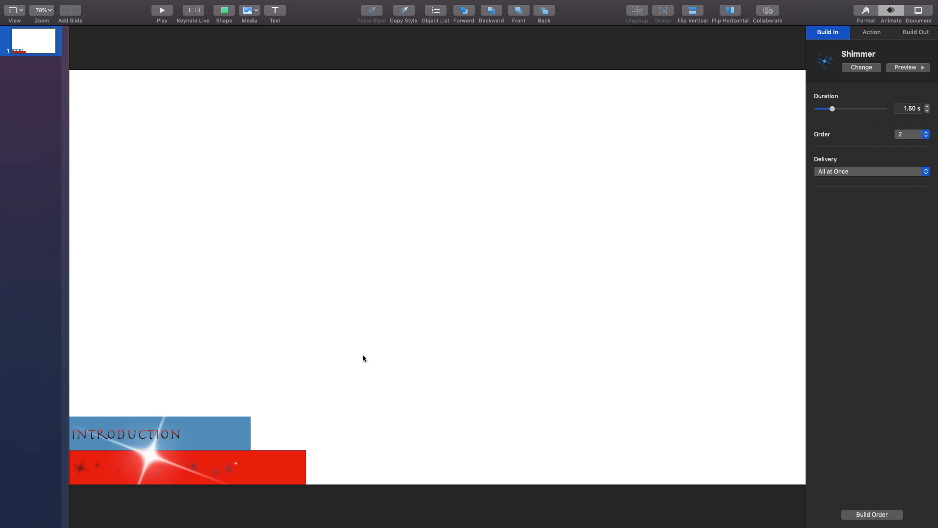
click(889, 32)
click(638, 160)
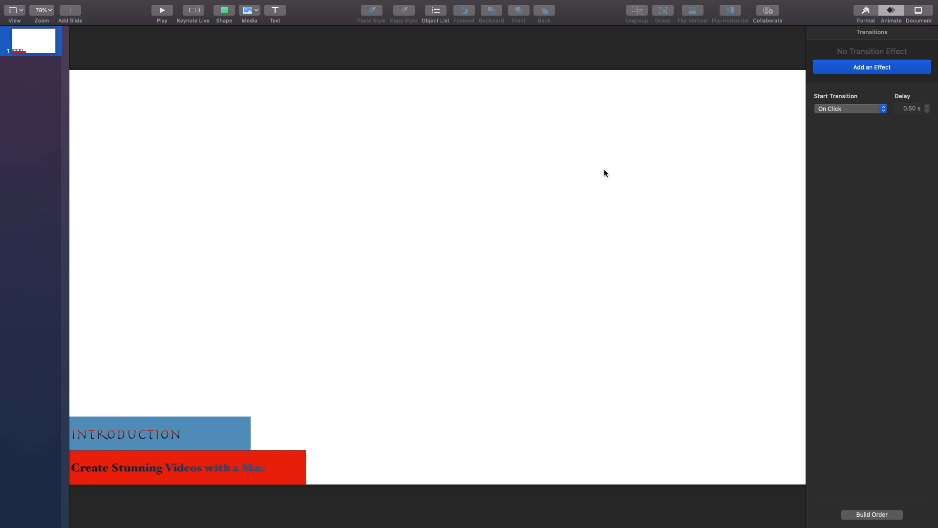
click(890, 68)
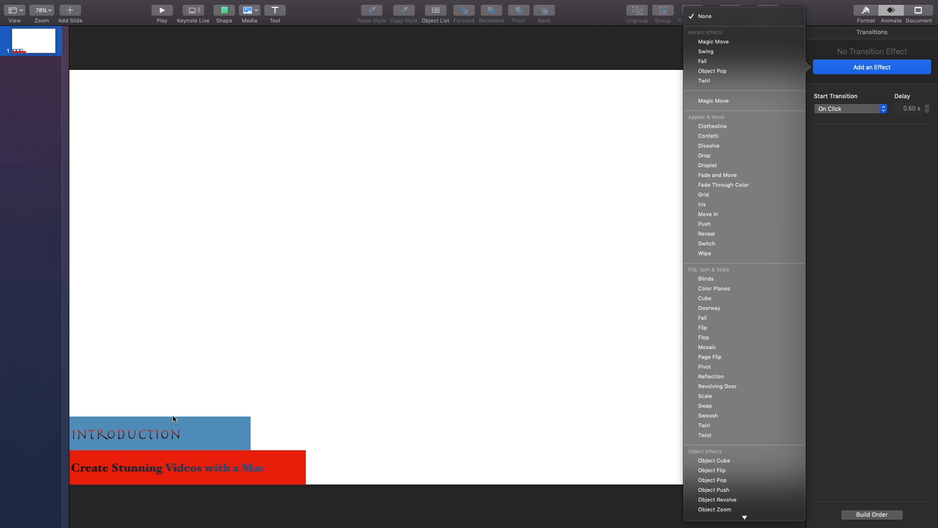
click(138, 445)
- Add a Flip action effect to the Introduction caption
double_click(147, 434)
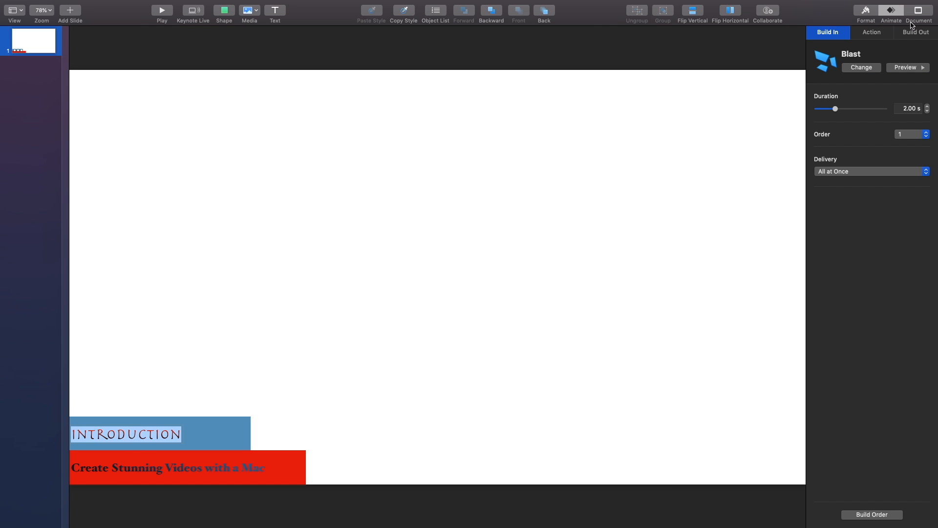
click(885, 33)
click(881, 68)
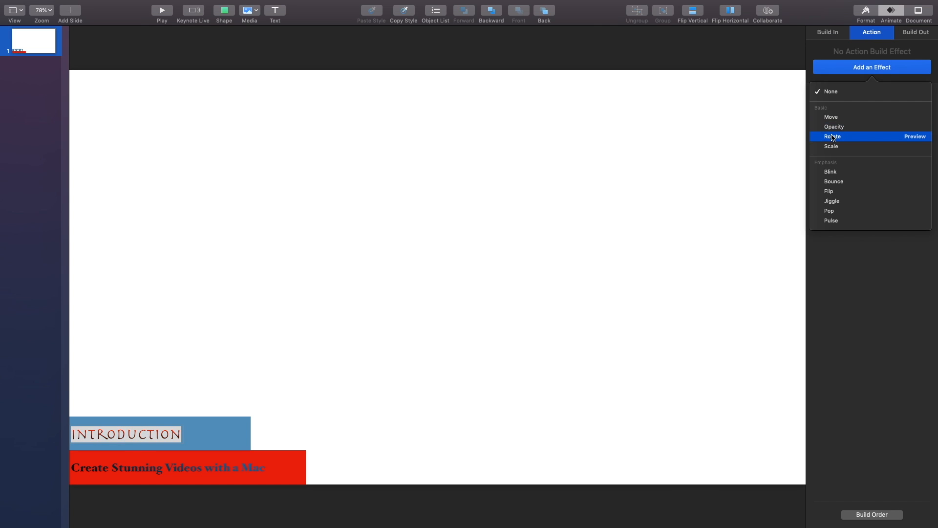
click(831, 192)
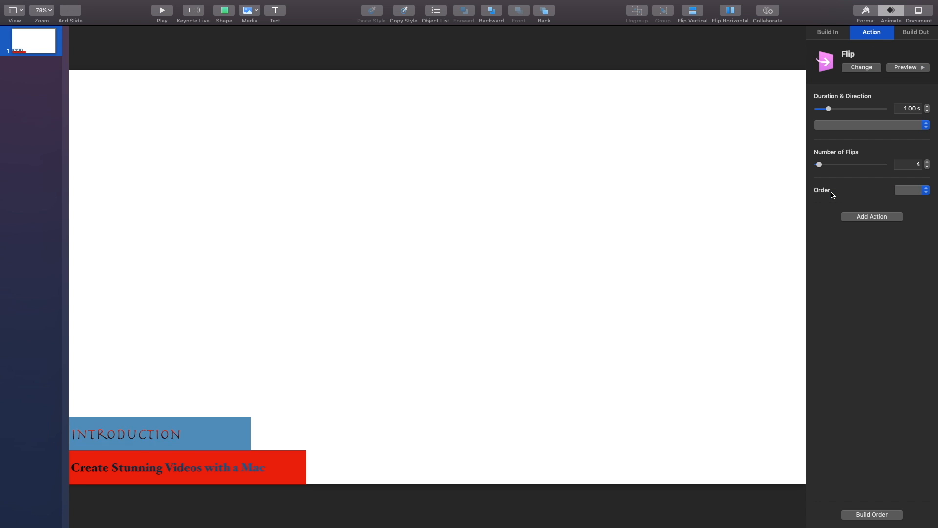
- Add a Pop action effect to the "Create Stunning Videos with a Mac" caption
double_click(237, 469)
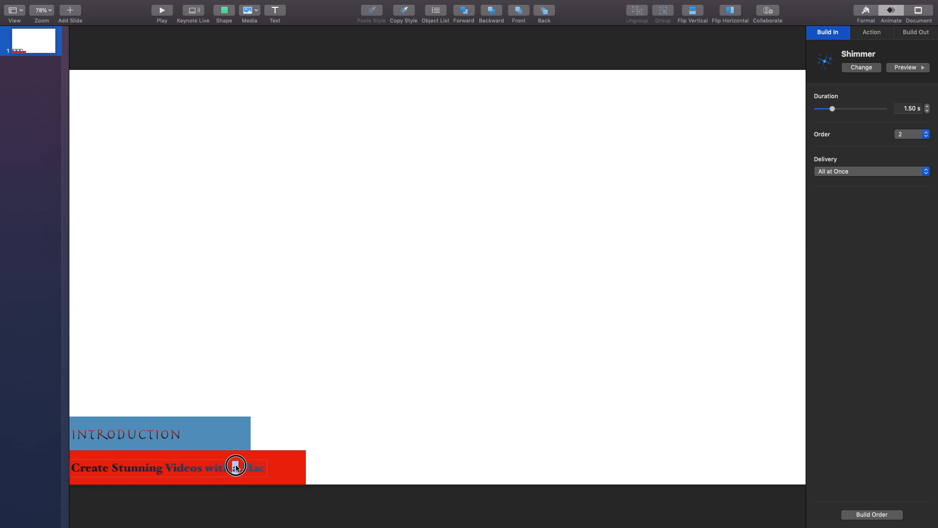
click(861, 68)
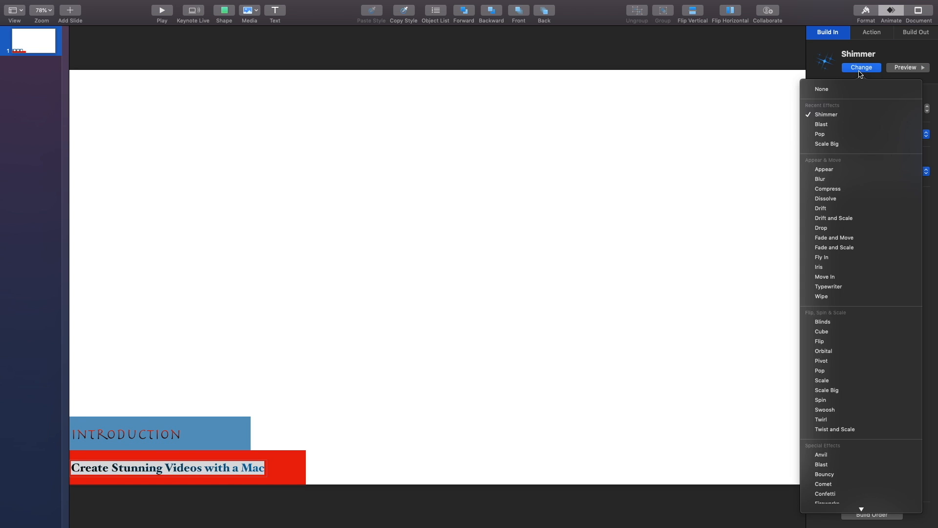
click(880, 30)
click(873, 33)
click(873, 72)
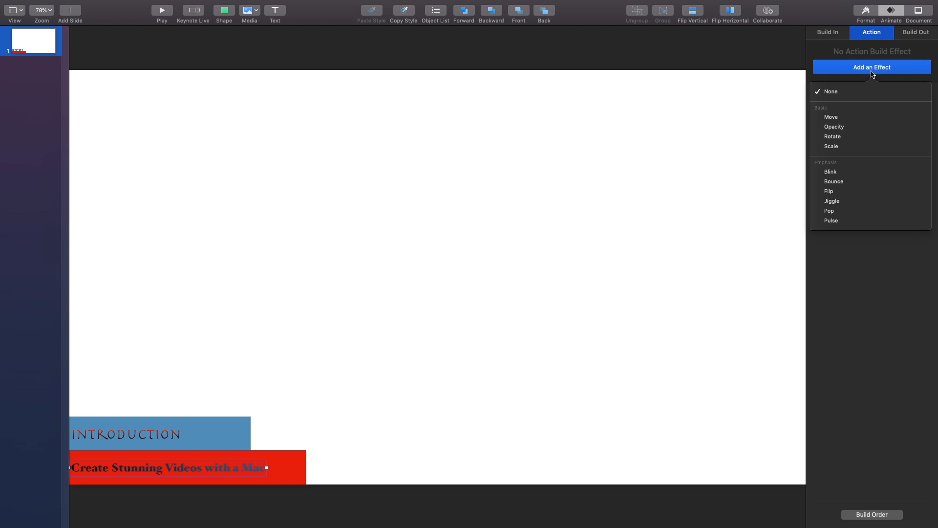
click(837, 214)
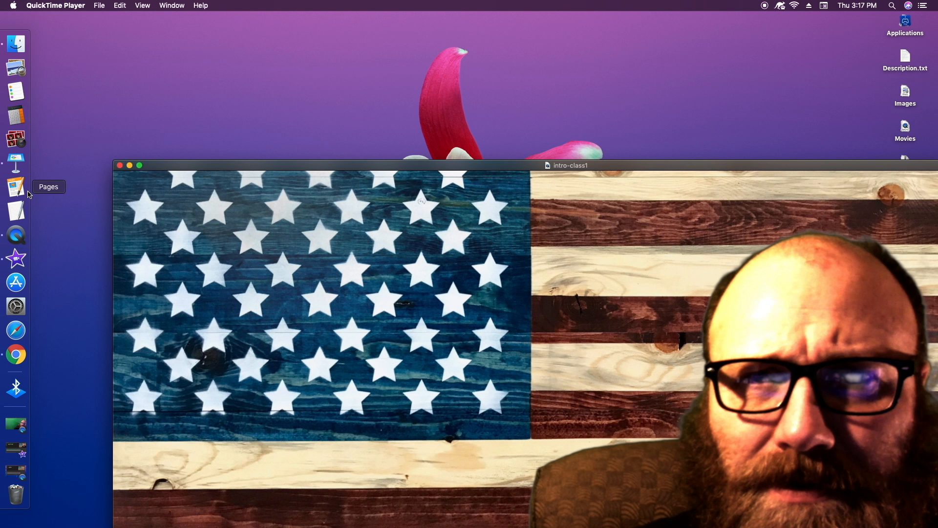
- Switch to Keynote, take its window out of full screen, and insert the intro-class1 movie from QuickTime Player onto the slide
click(20, 164)
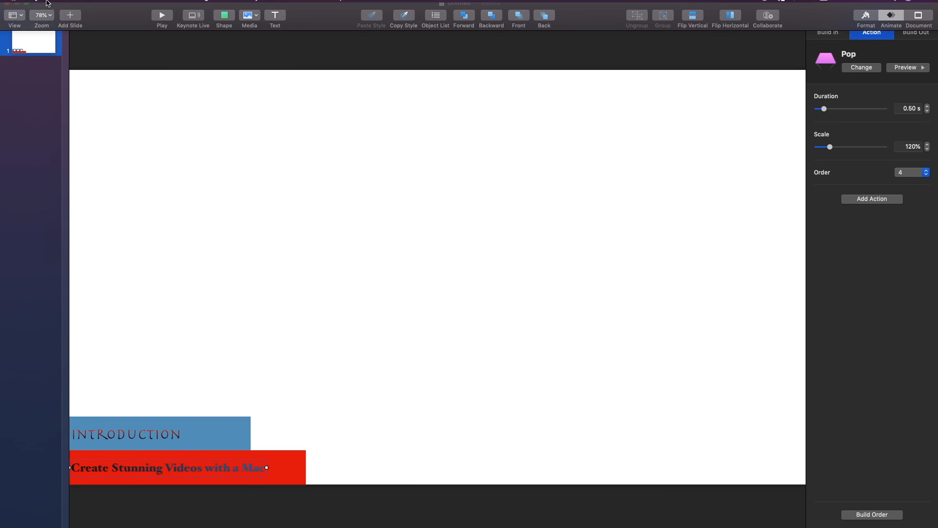
click(26, 16)
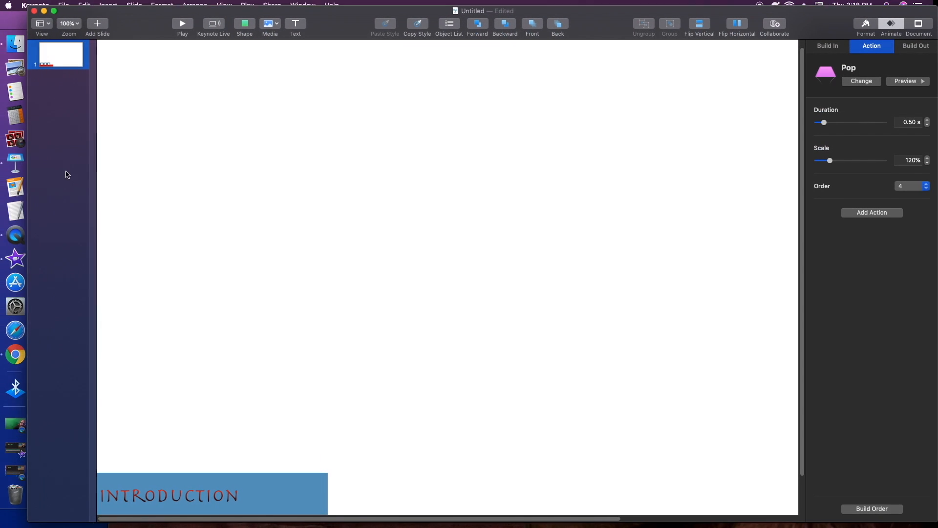
drag(638, 22, 877, 29)
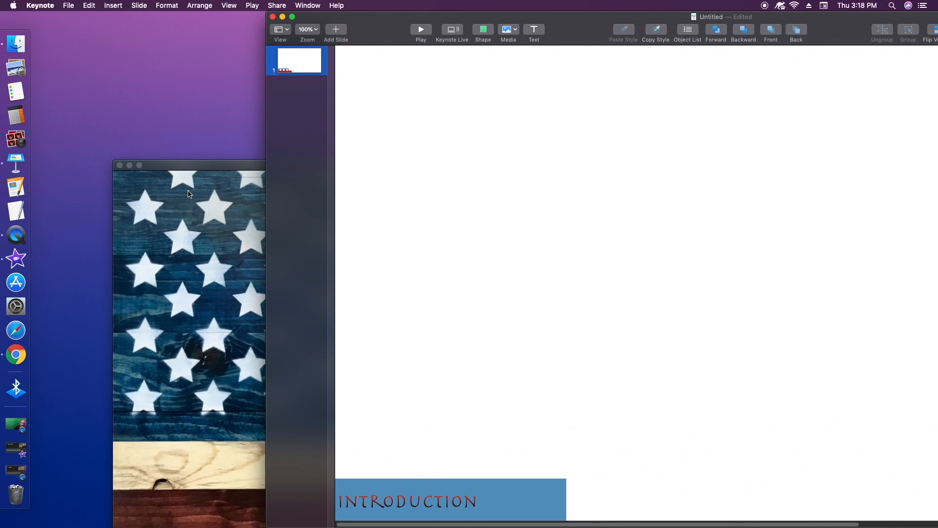
click(207, 167)
drag(507, 168, 592, 189)
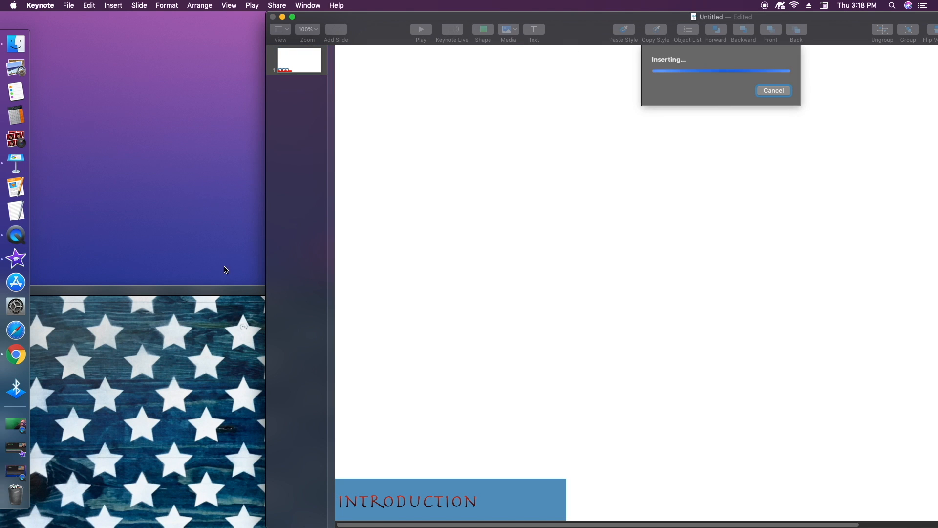
- Move the Keynote window back over the desktop and return it to full screen
drag(75, 291, 257, 275)
click(133, 276)
drag(389, 22, 117, 18)
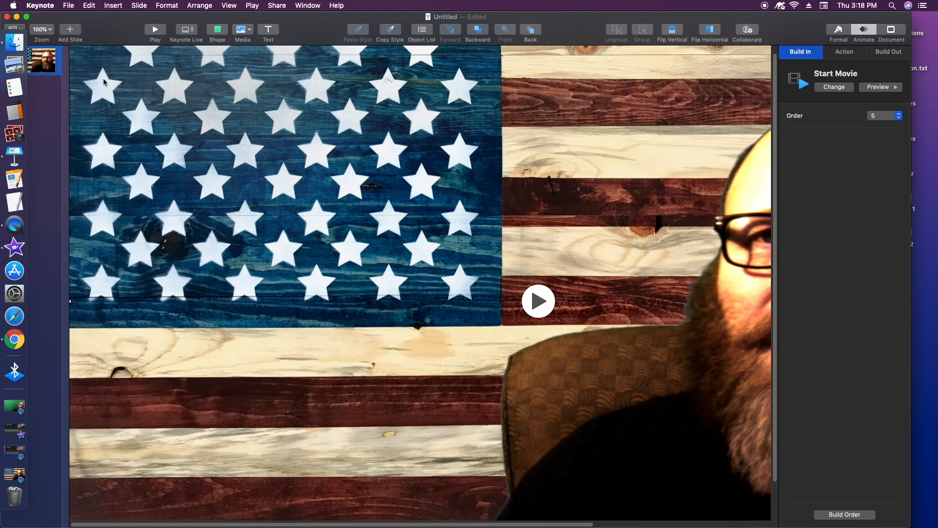
click(27, 17)
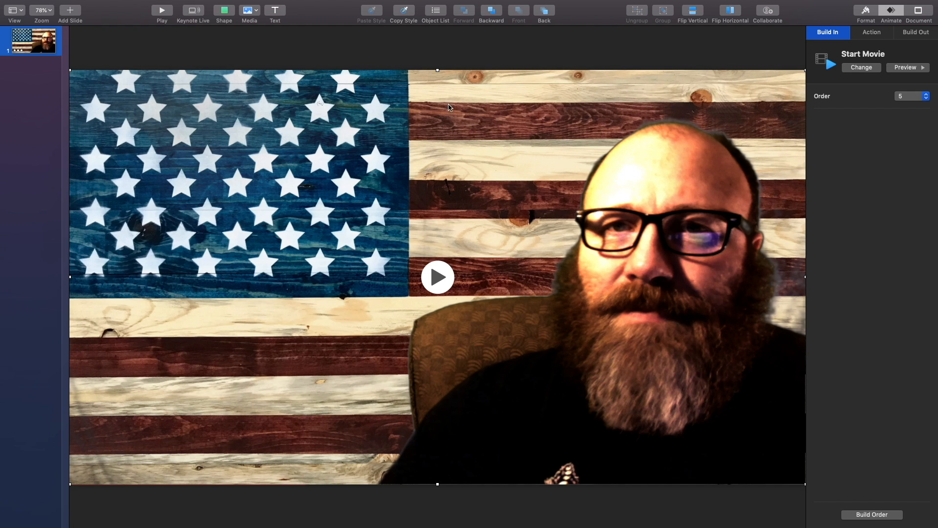
- Send the inserted movie backward until it lies behind the colored bars and both captions
click(492, 12)
click(494, 16)
click(494, 16)
click(494, 17)
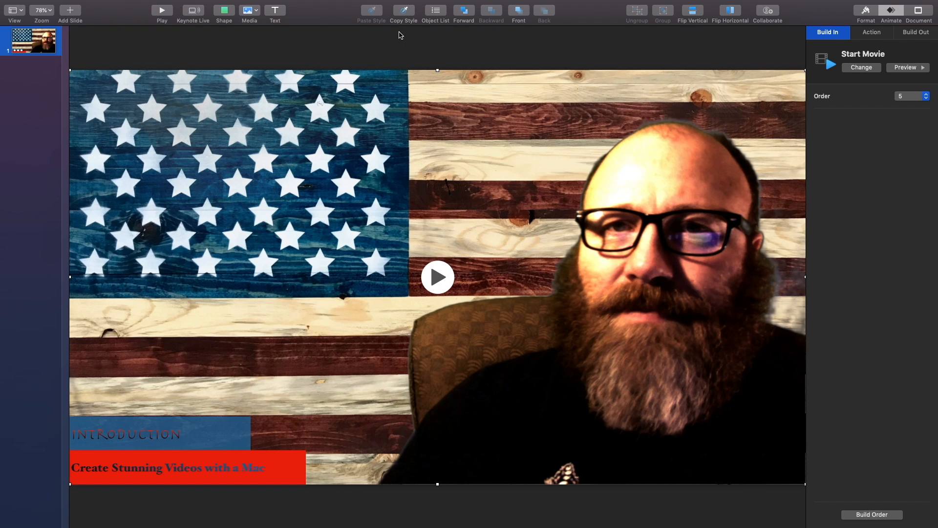
- Play the slideshow to preview the movie with the lower-third title
mouse_move(230, 2)
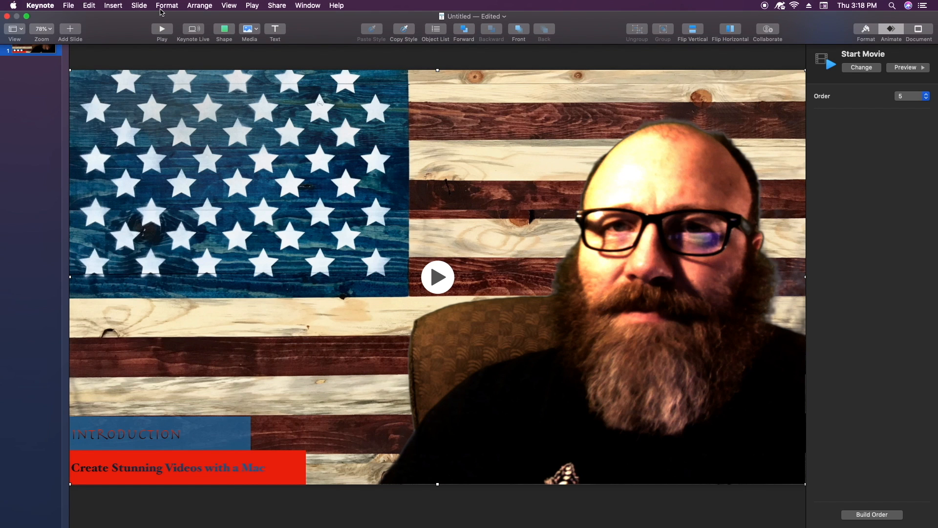
click(251, 7)
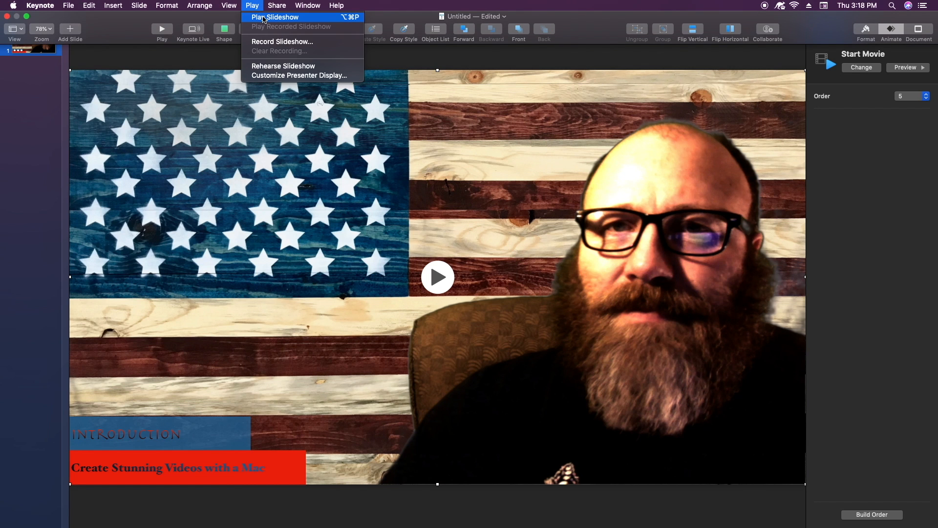
click(263, 17)
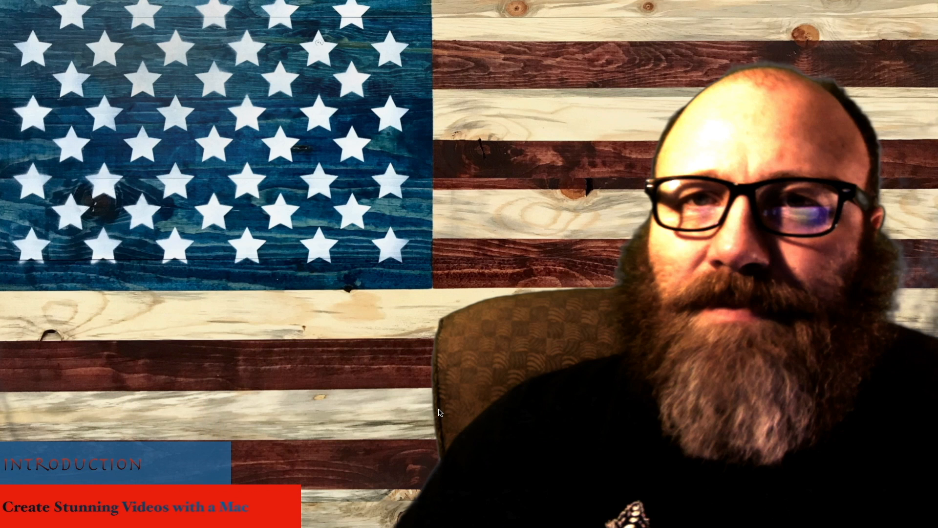
- End the slideshow and export the presentation as a self-playing 1080p movie named intro-class1findrft
key(Escape)
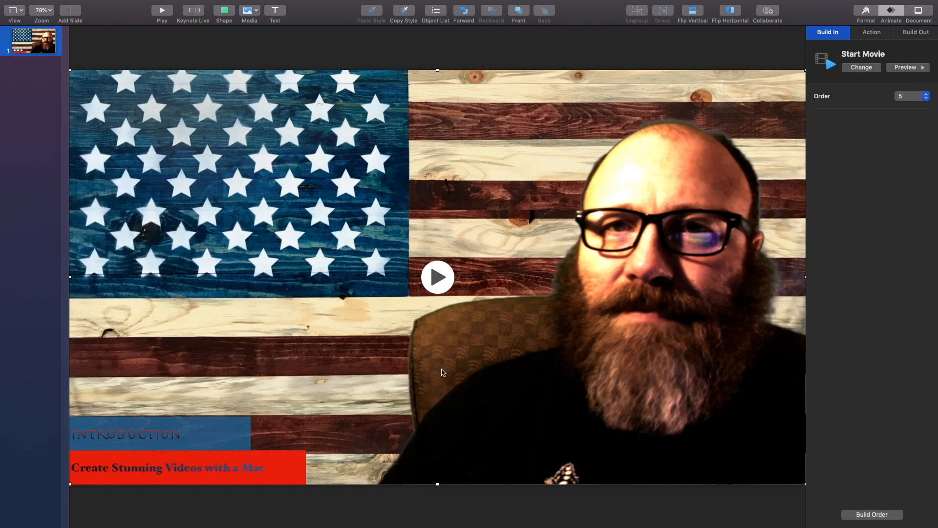
mouse_move(68, 3)
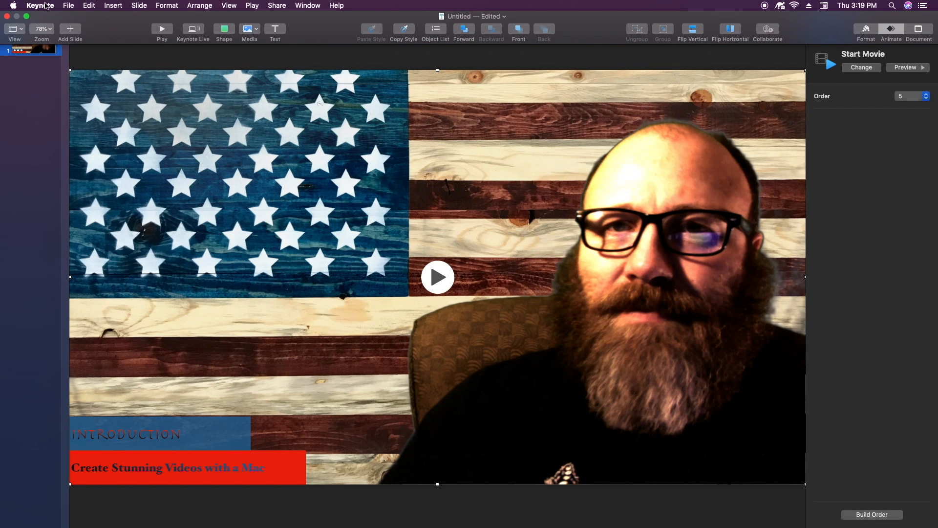
click(223, 470)
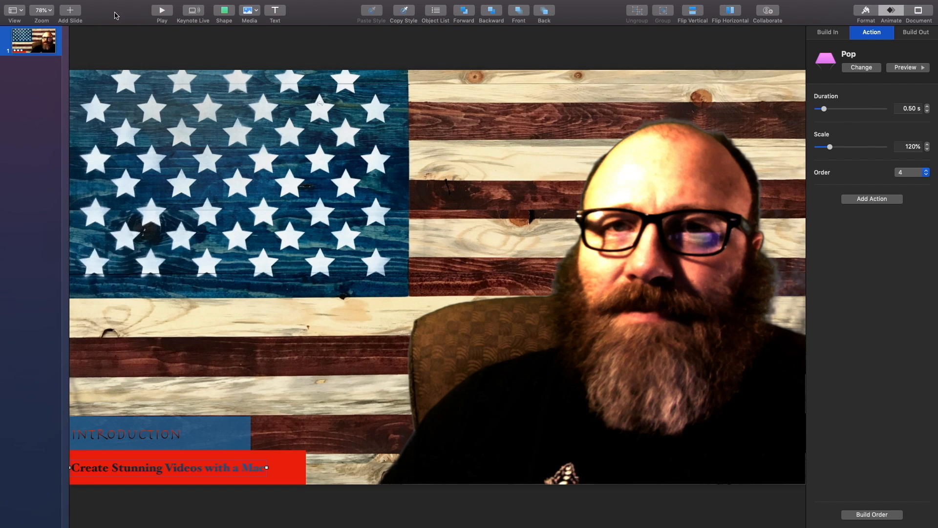
mouse_move(116, 1)
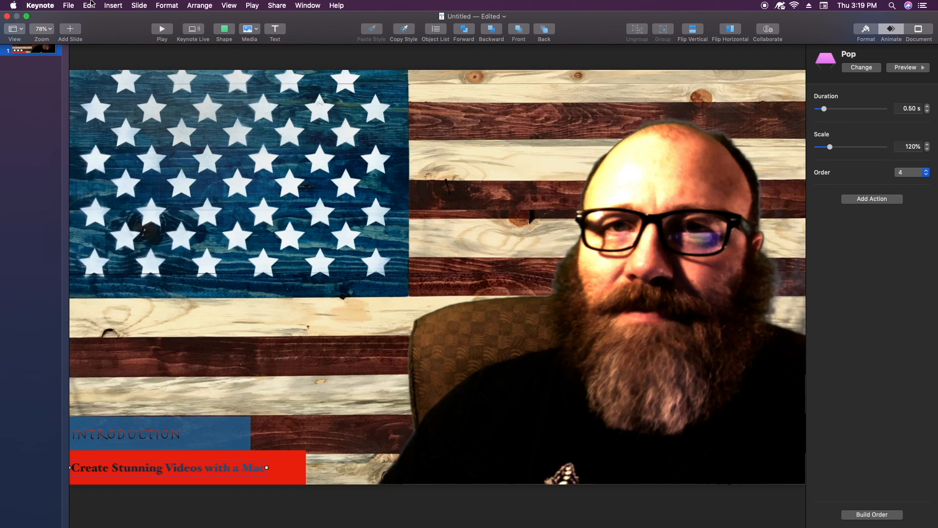
click(68, 6)
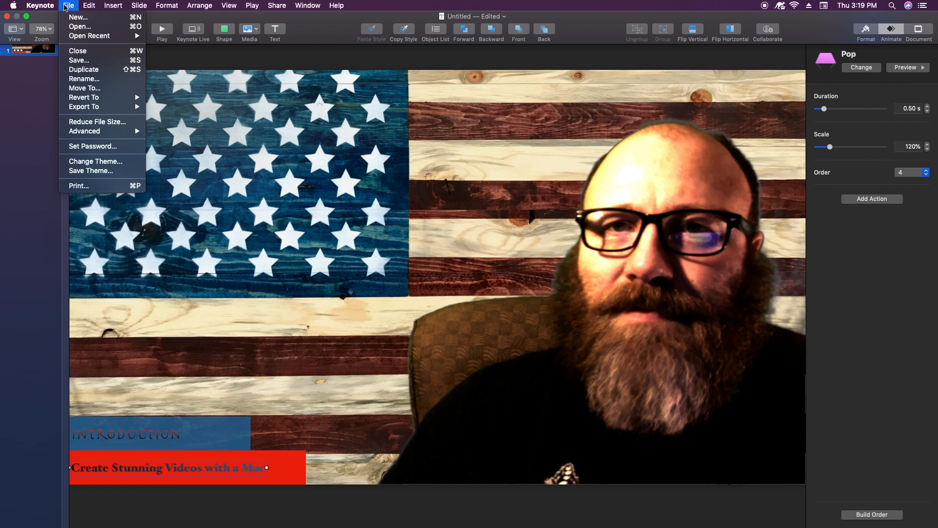
mouse_move(84, 108)
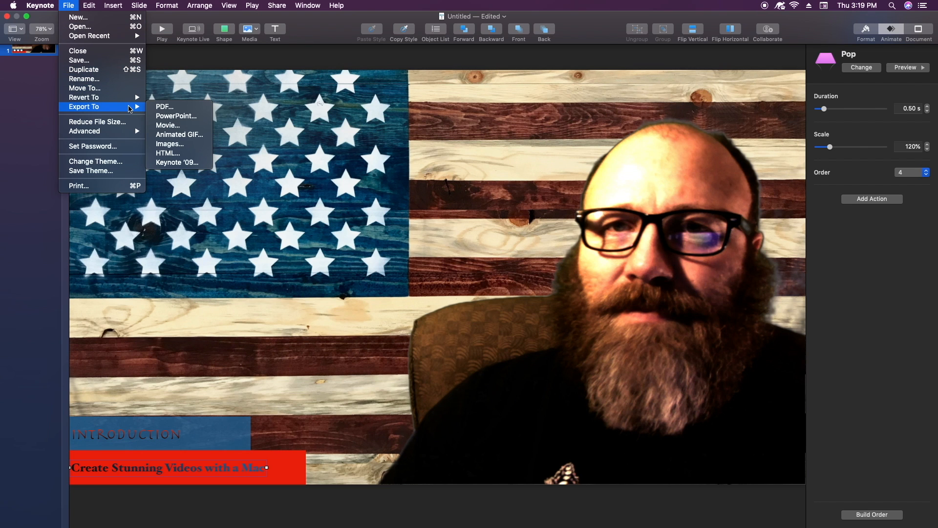
click(167, 125)
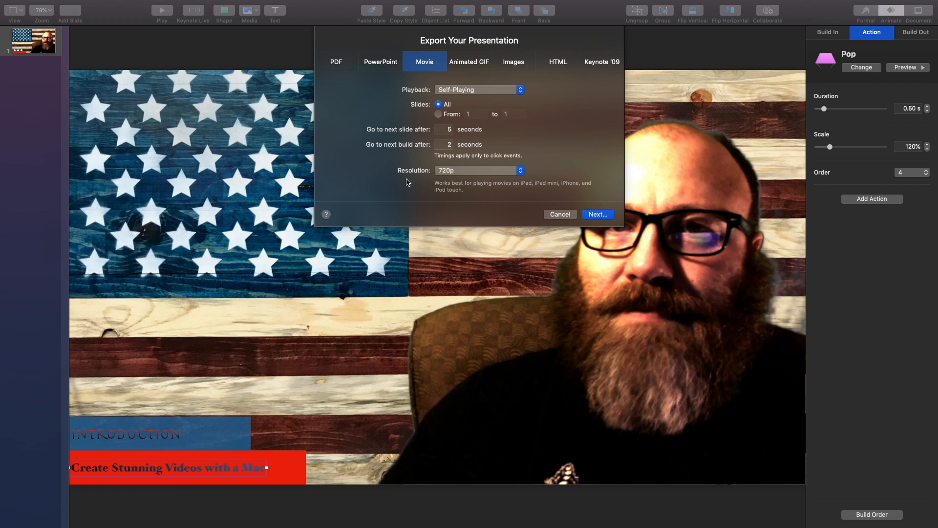
click(456, 175)
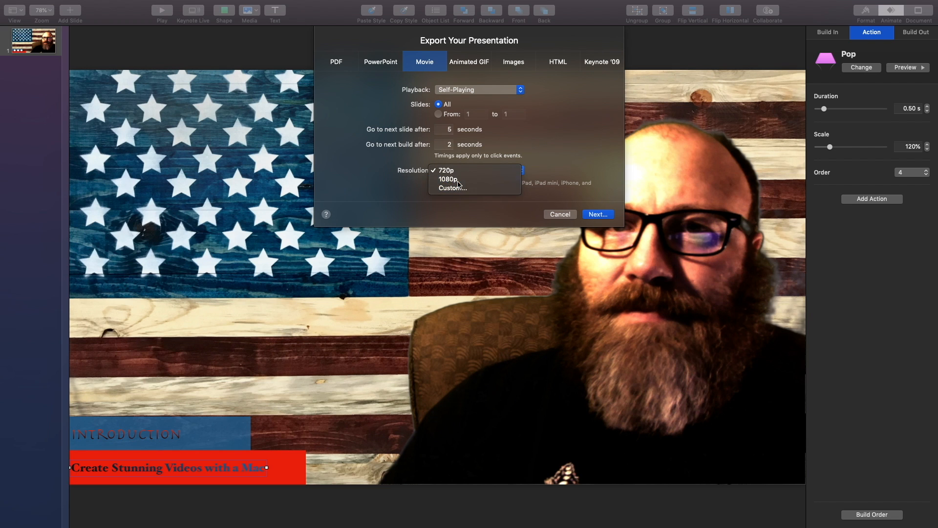
click(459, 181)
click(598, 214)
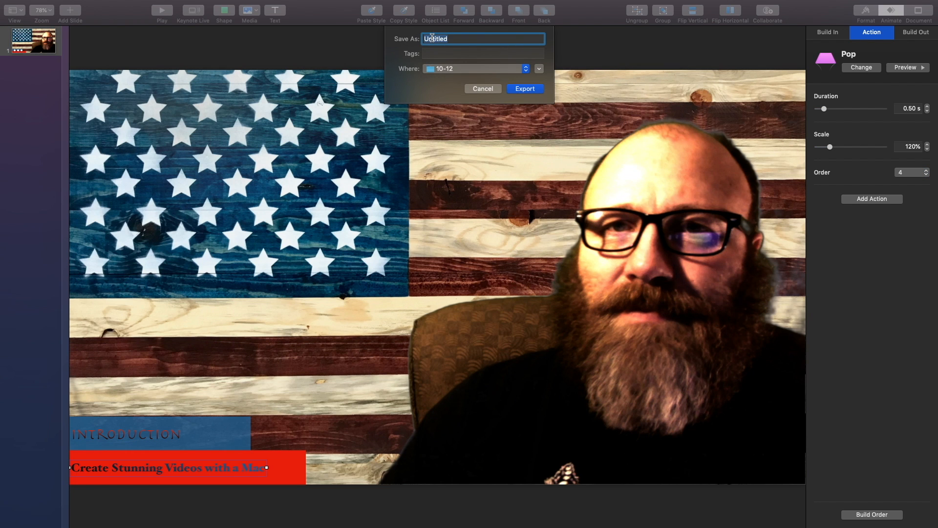
text(in)
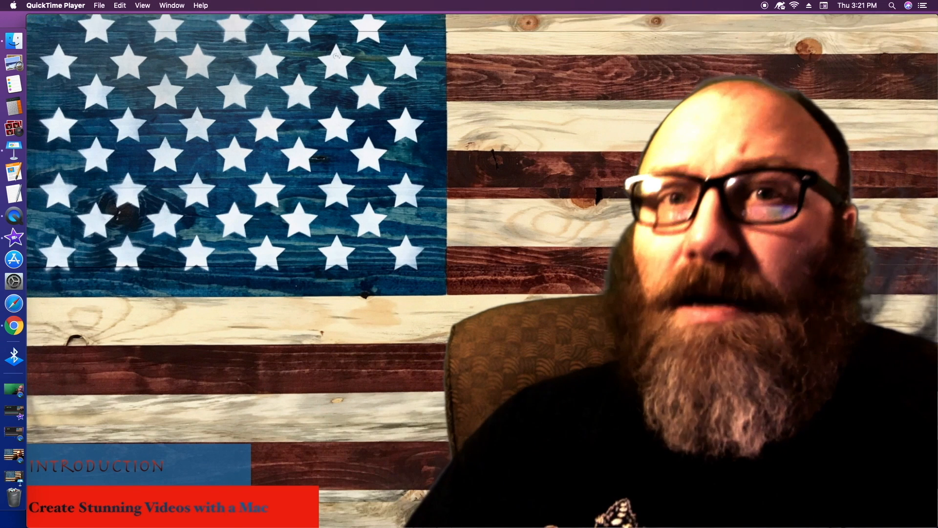
- Pause the playback of the exported intro-class1findrft movie in QuickTime Player
click(484, 422)
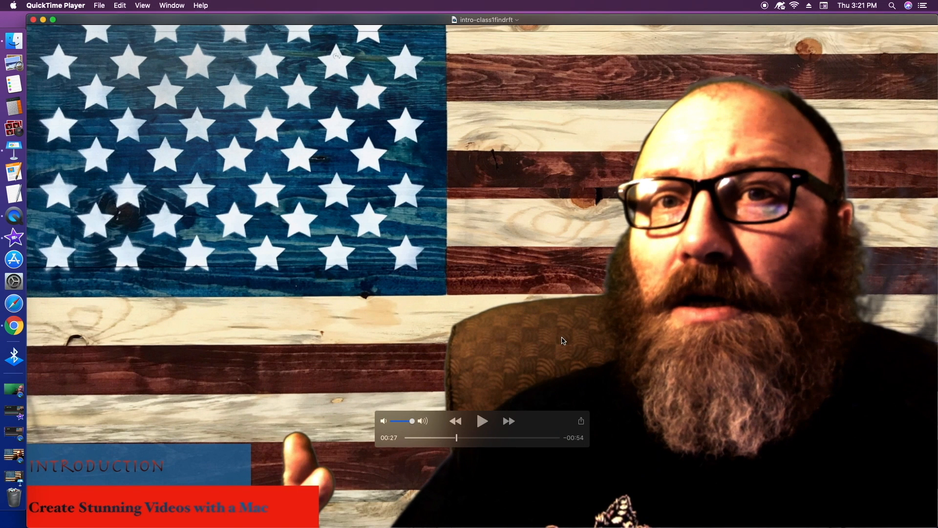